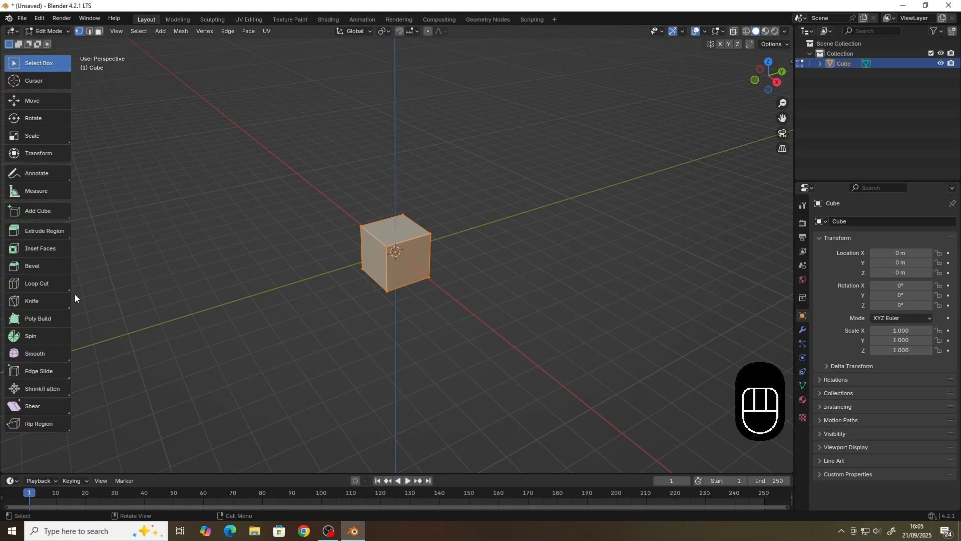
- Collapse the tool labels to icons, leave Edit Mode, reselect the cube and return to Edit Mode
drag(75, 298, 27, 303)
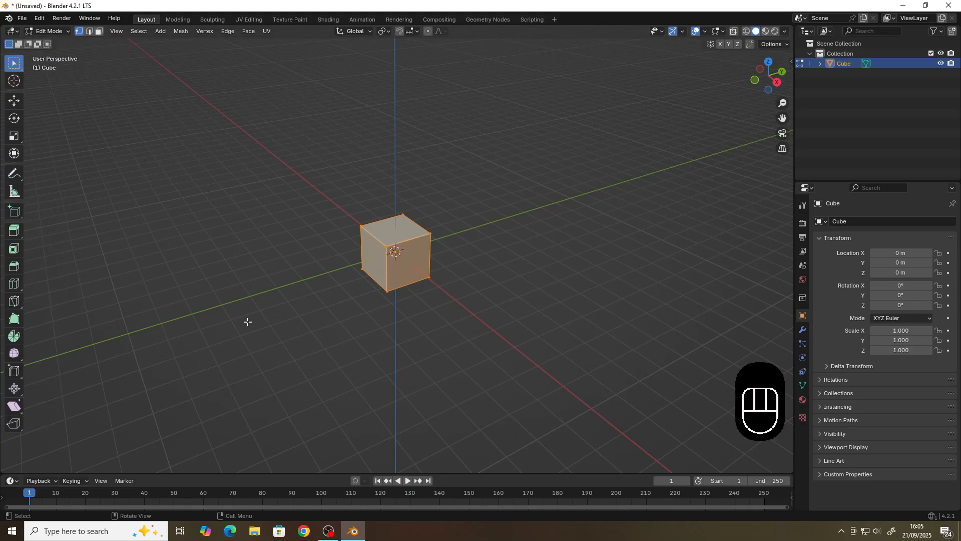
middle_drag(416, 323, 446, 318)
key(Tab)
click(473, 299)
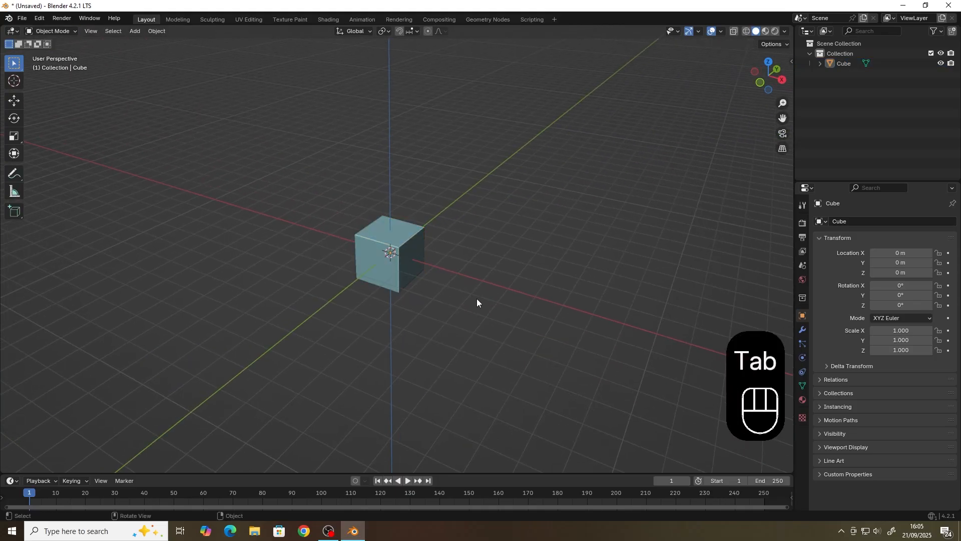
middle_drag(454, 241, 442, 242)
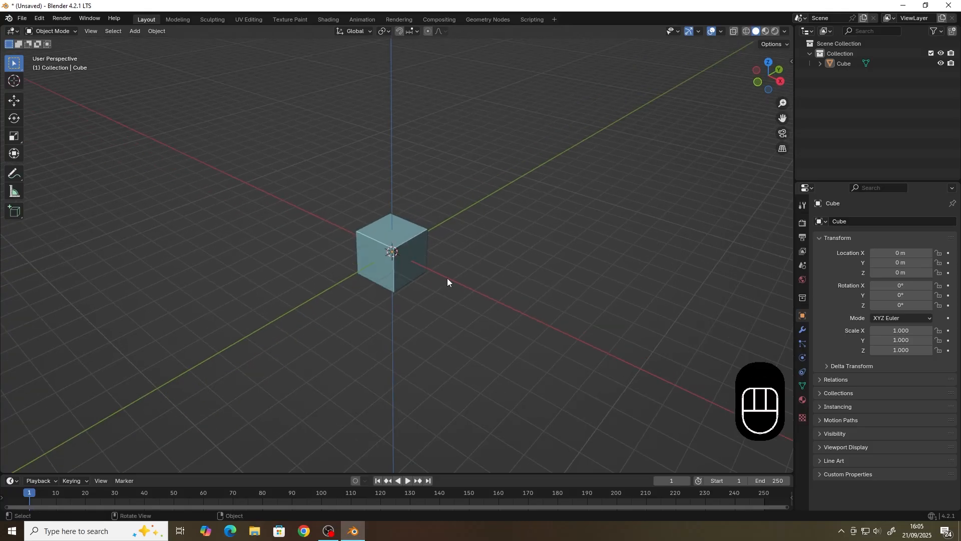
click(396, 256)
middle_drag(396, 256, 449, 252)
key(Tab)
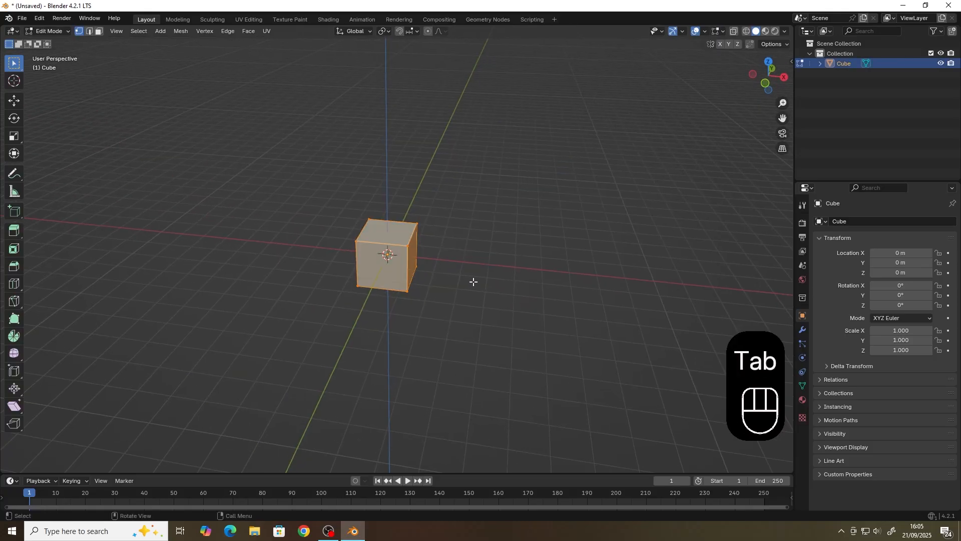
- Scale the whole cube down along X and Y to form a slim upright block
key(s)
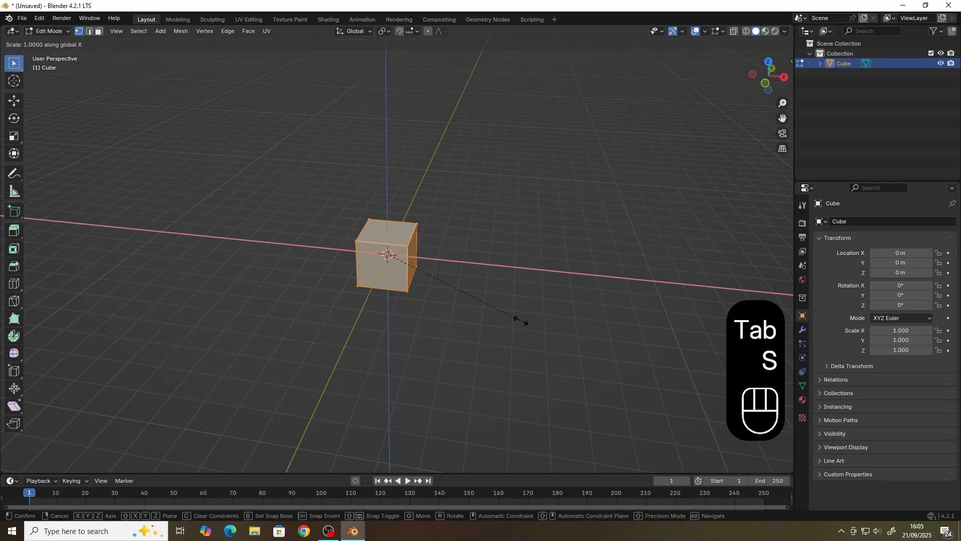
key(x)
click(397, 301)
middle_drag(397, 301, 506, 337)
key(s)
key(y)
click(371, 296)
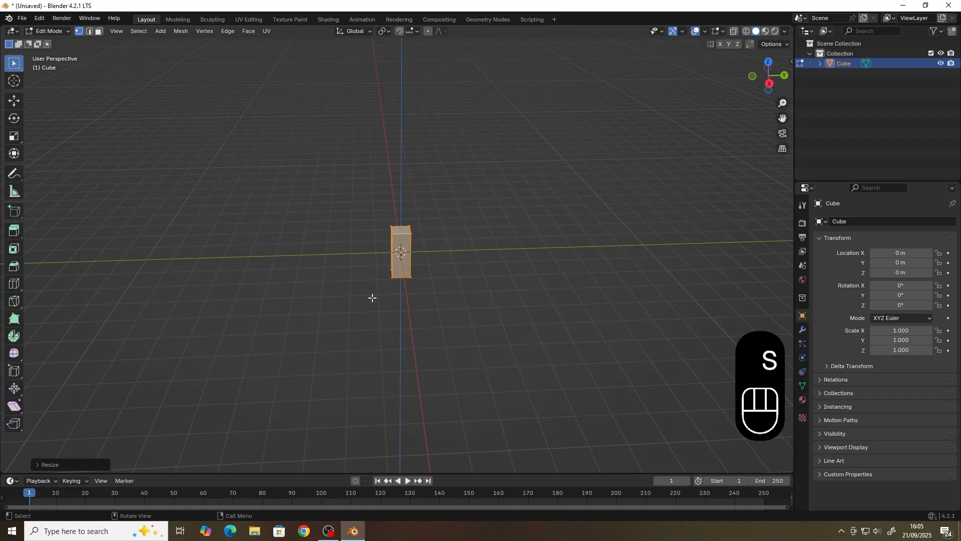
- Scale the block along X by about 0.7 and stretch it along Z to about twice its height
middle_drag(371, 296, 455, 307)
key(s)
key(x)
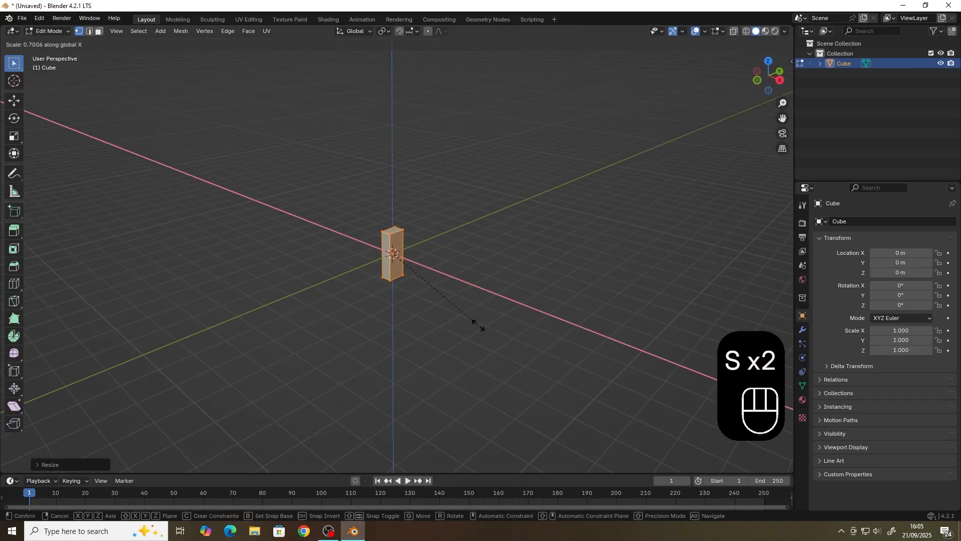
click(473, 323)
key(s)
key(z)
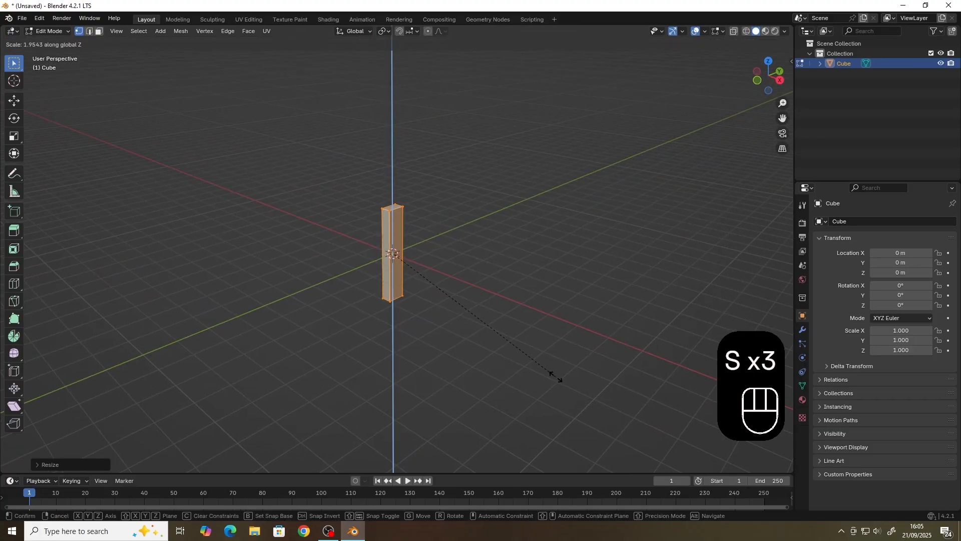
click(576, 387)
- Add one centred horizontal loop cut to the block and move it outward along positive X to bend the shape
middle_drag(579, 389, 388, 255)
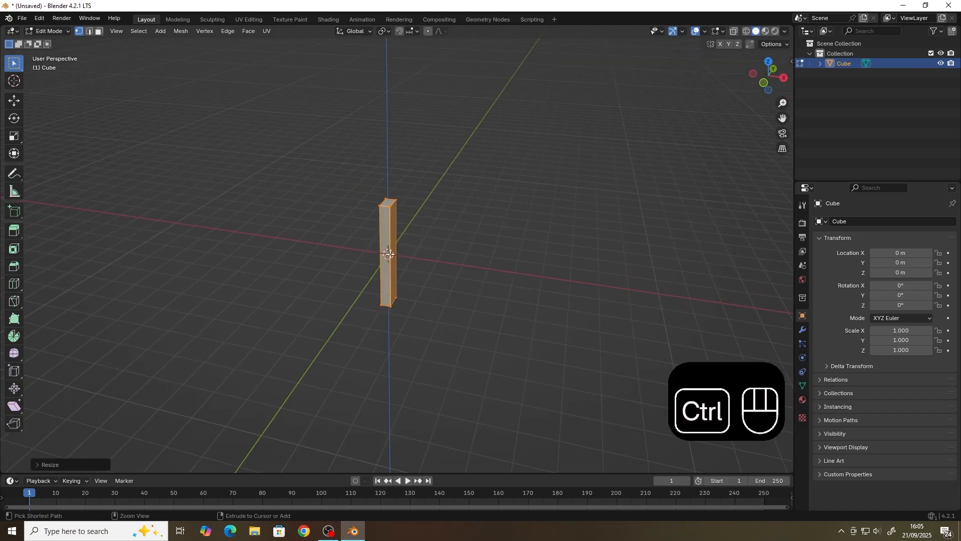
key(ctrl+r)
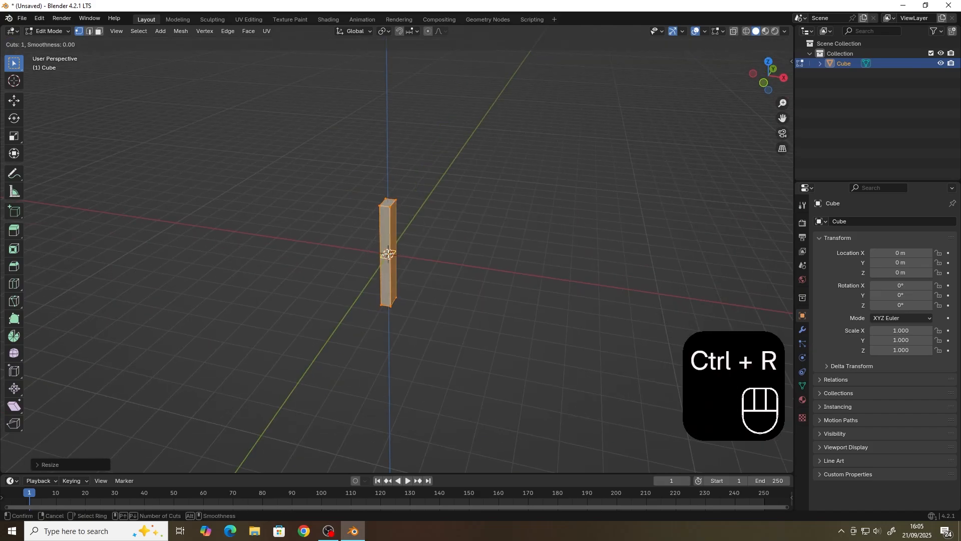
click(388, 255)
right_click(388, 254)
click(14, 101)
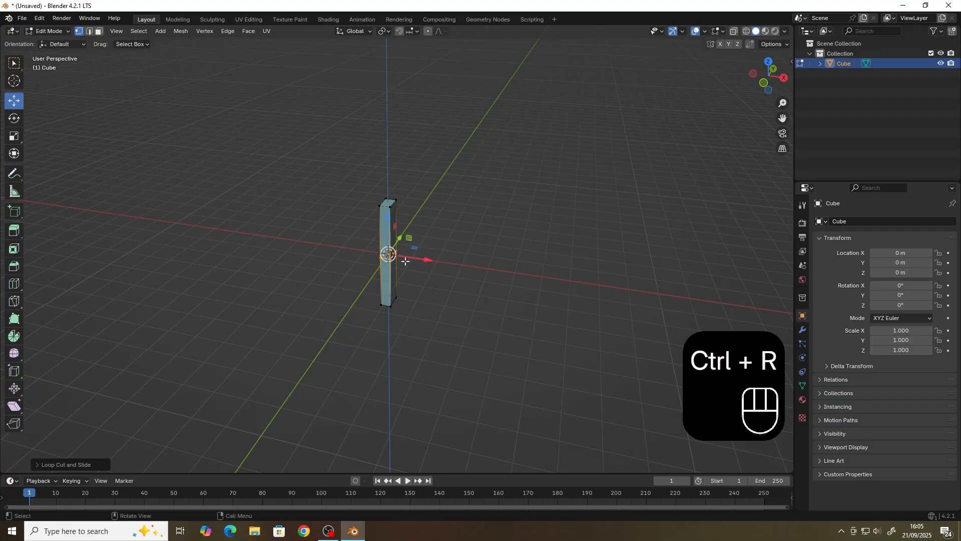
drag(413, 261, 449, 268)
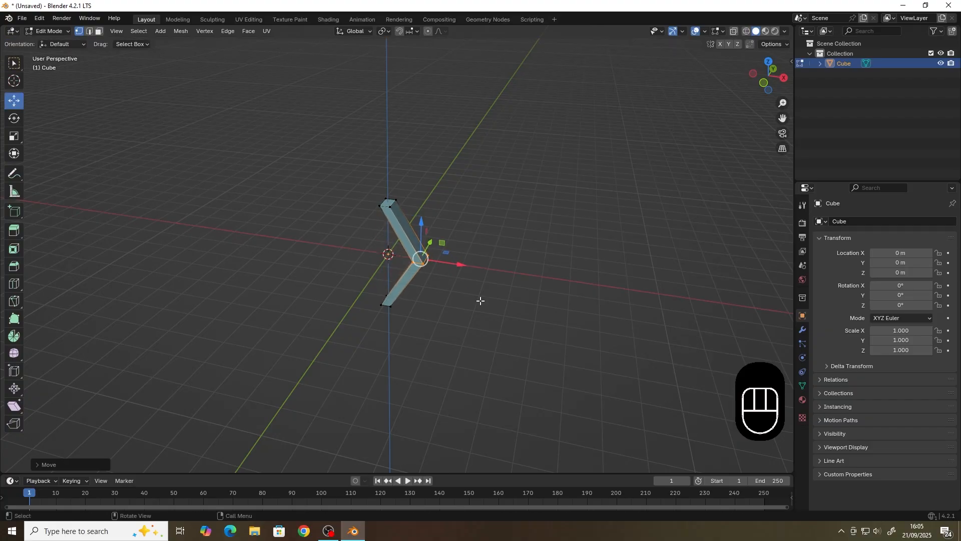
- Bevel the bent middle loop widely with 3 segments to form a smooth curve
key(ctrl+b)
scroll(560, 351, up, 1)
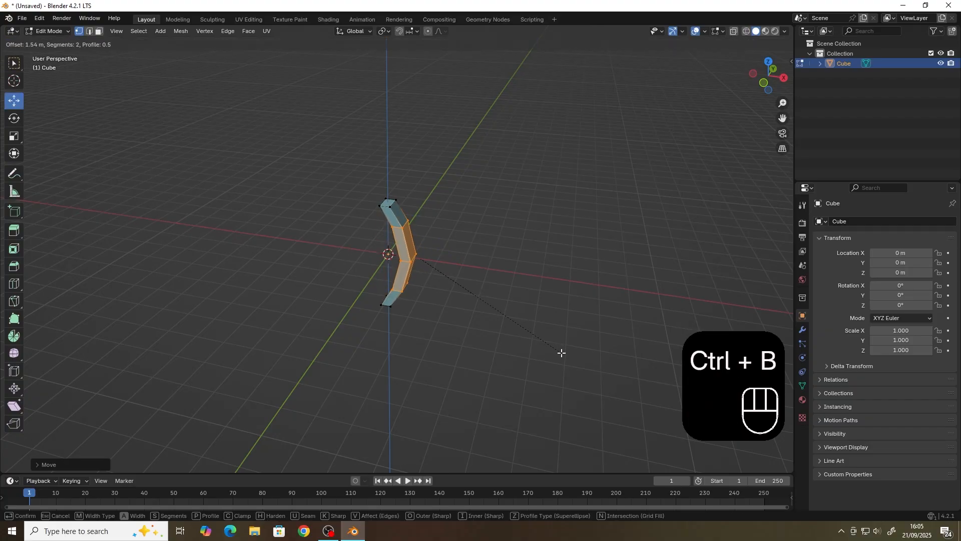
scroll(562, 355, up, 1)
click(564, 357)
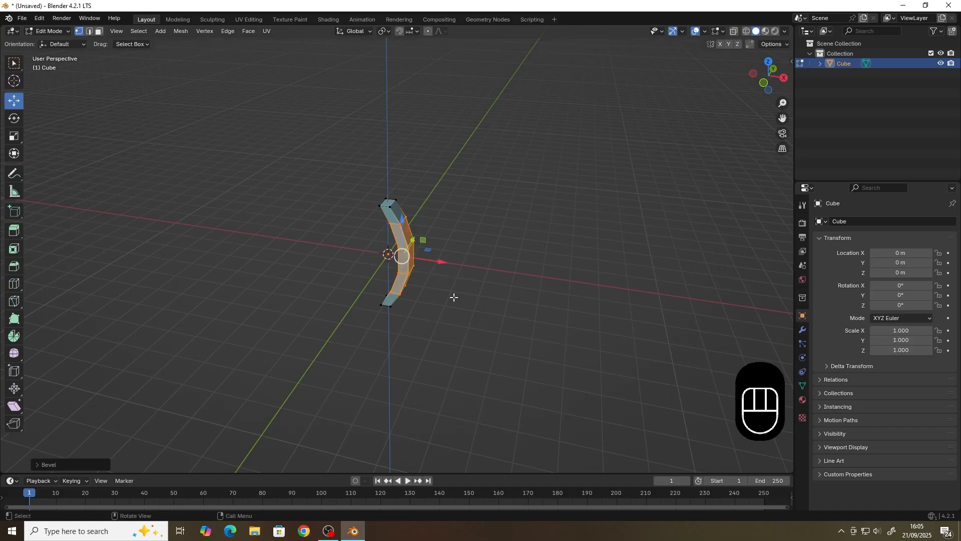
- Select the column of faces on the stave's concave side, scale it along Y by about 1.55, and clear the selection
middle_drag(453, 296, 562, 298)
key(3)
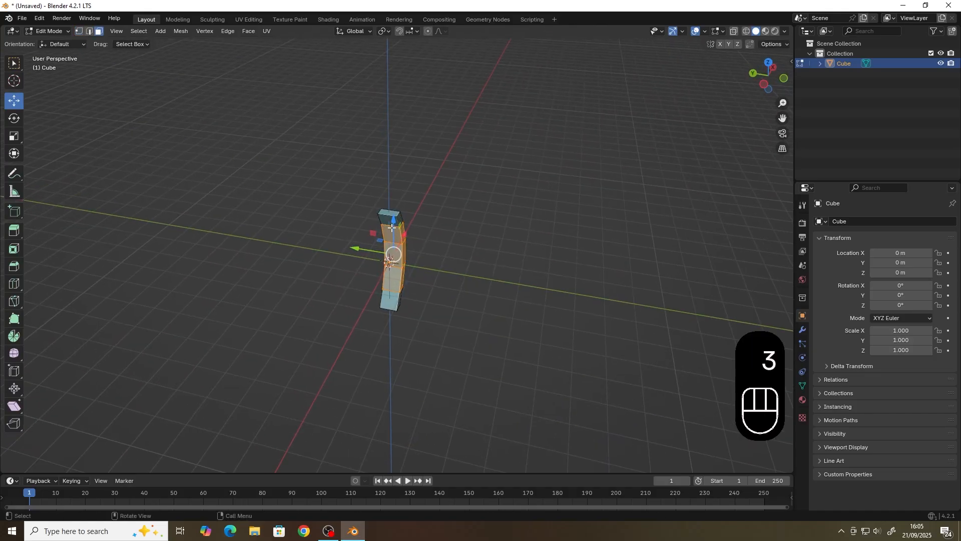
click(393, 228)
ctrl+click(394, 288)
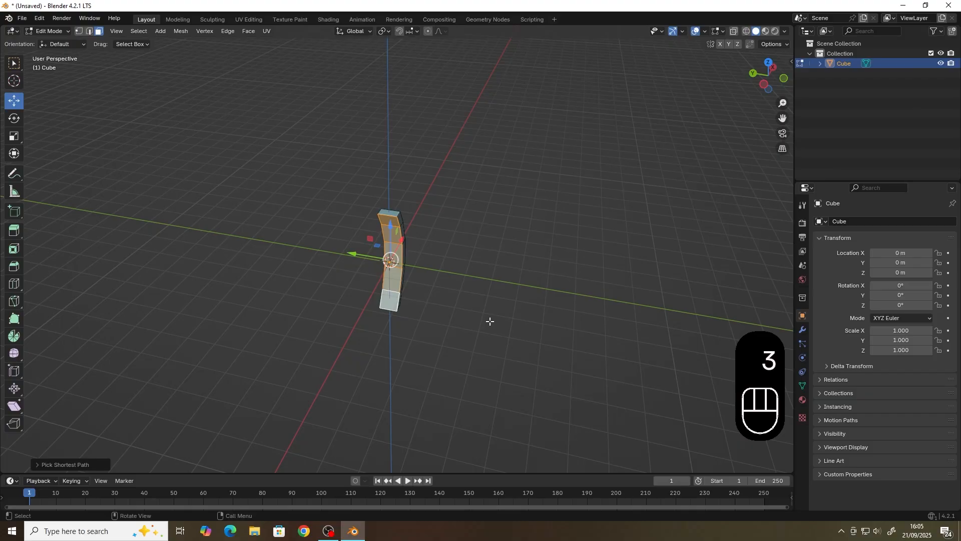
key(s)
key(y)
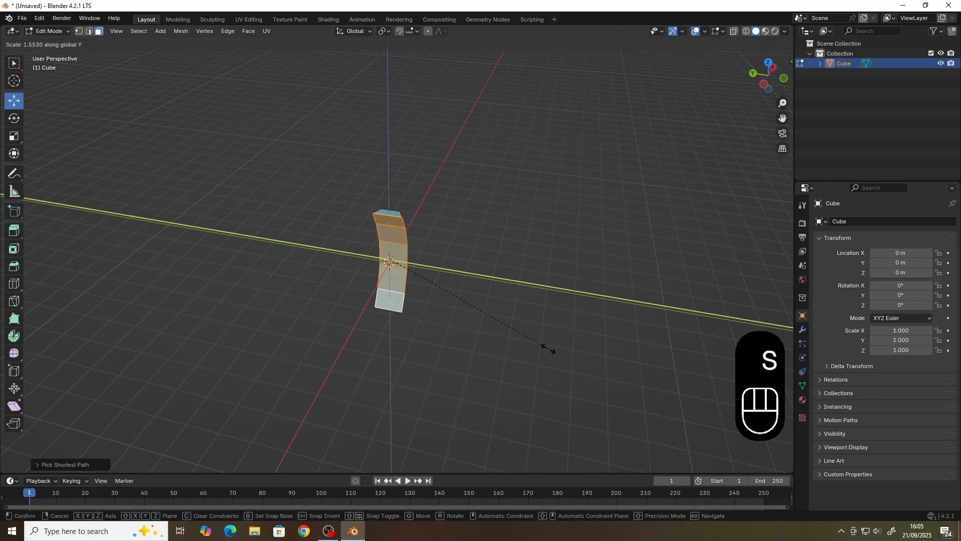
click(548, 349)
middle_drag(544, 273, 440, 273)
click(521, 303)
middle_drag(379, 250, 398, 246)
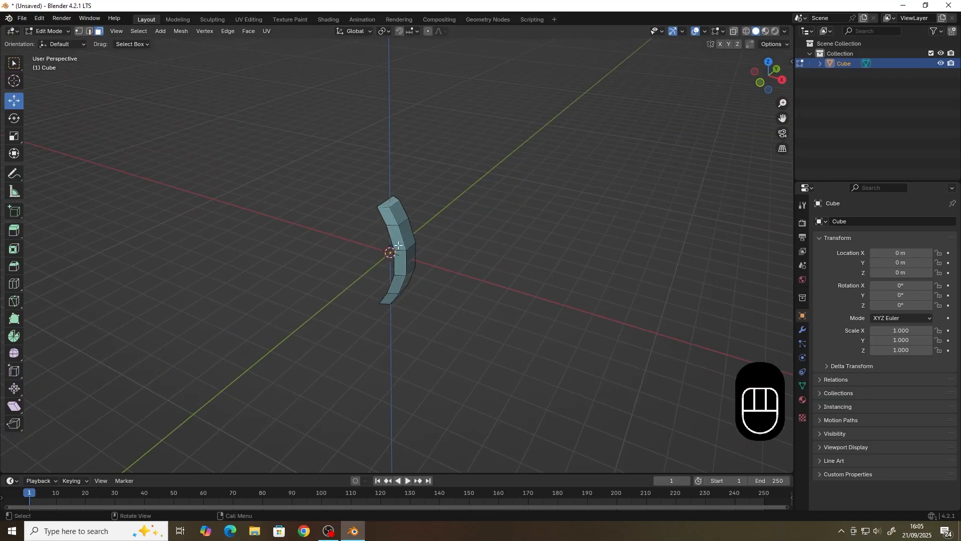
- Show the tool names, select the entire stave and move it along positive X away from the origin
key(a)
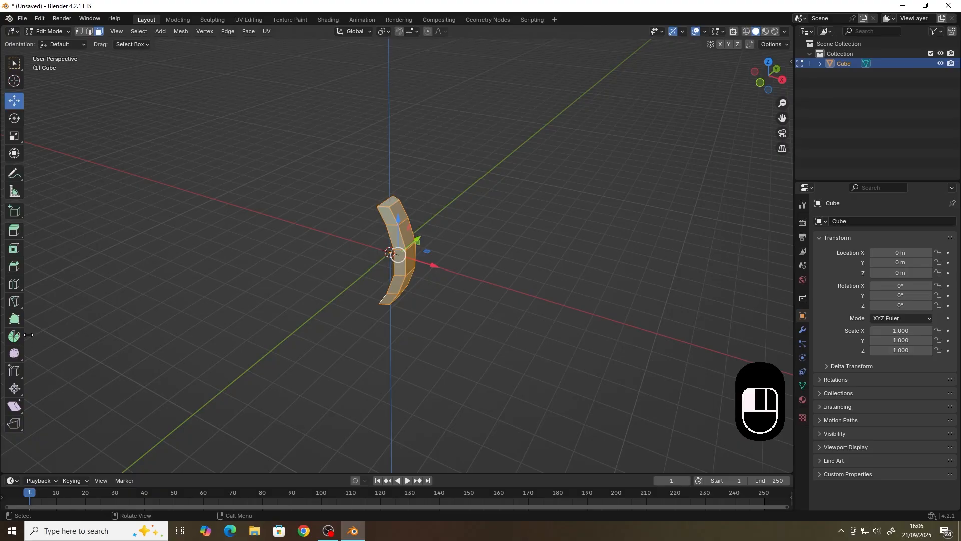
drag(24, 335, 70, 342)
middle_drag(191, 295, 221, 288)
drag(429, 258, 475, 265)
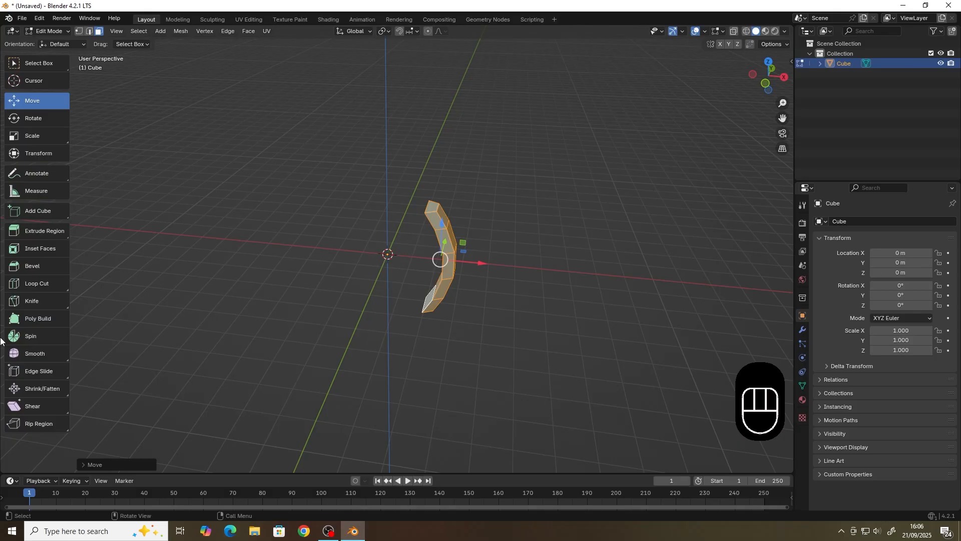
- Try a 12-step Spin of the stave around the Z axis with the angle set to 12*30, and undo it
click(47, 336)
drag(344, 221, 356, 146)
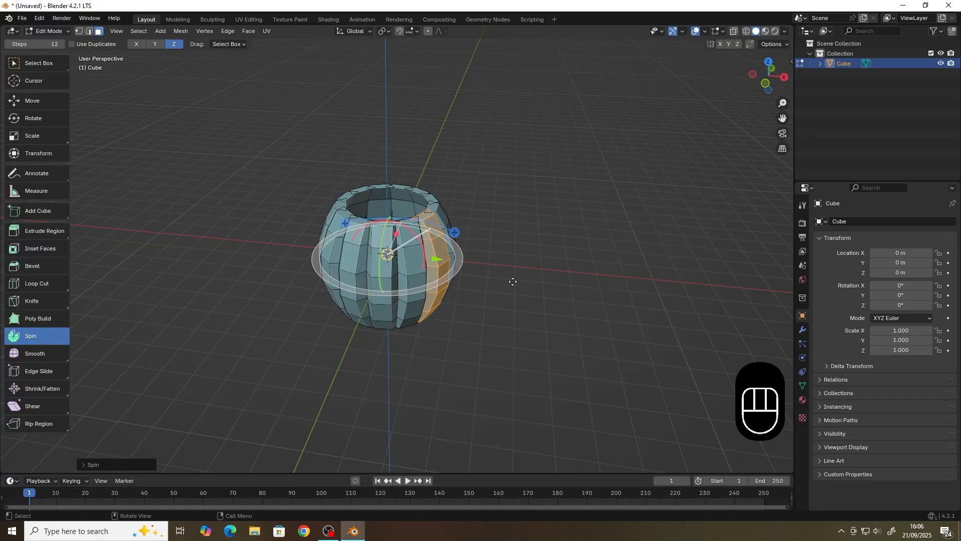
click(82, 464)
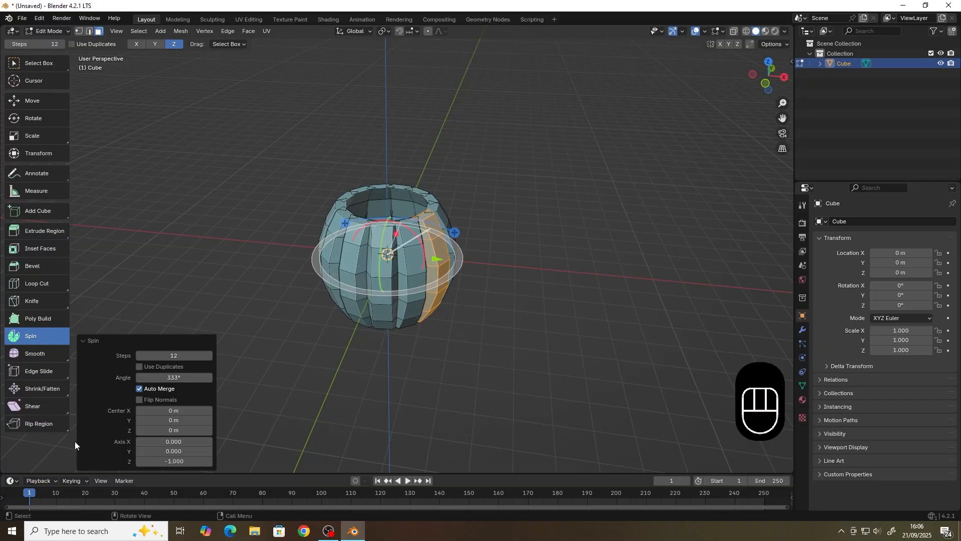
click(169, 378)
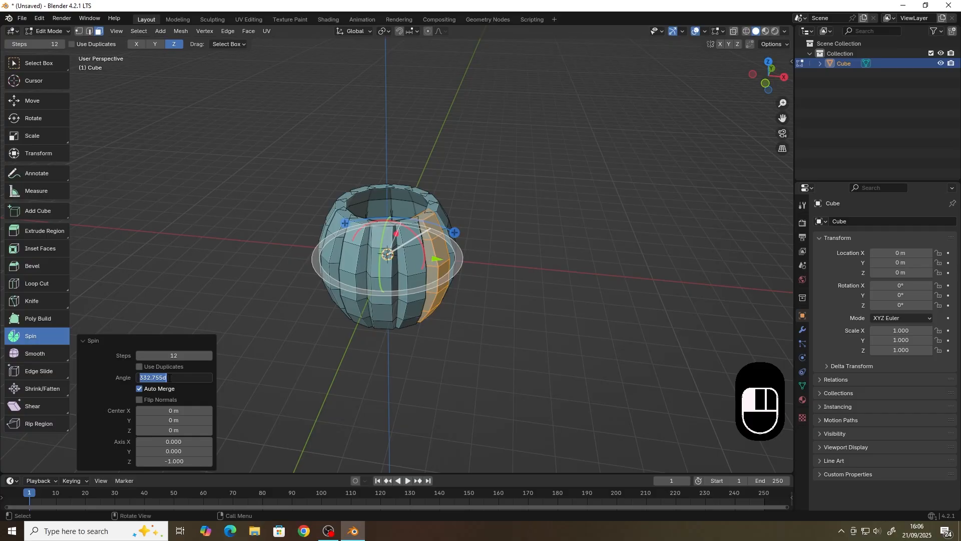
text(12*30)
key(Return)
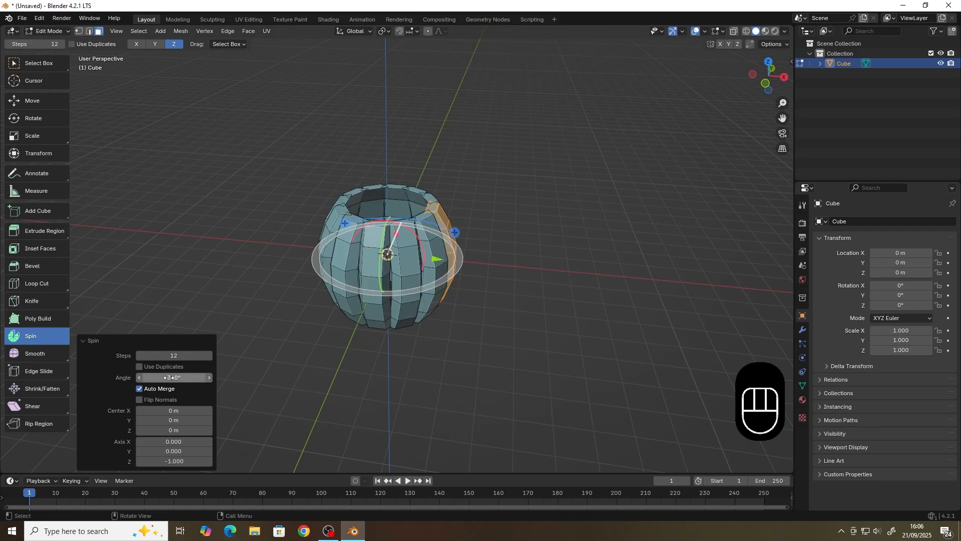
middle_drag(388, 253, 486, 310)
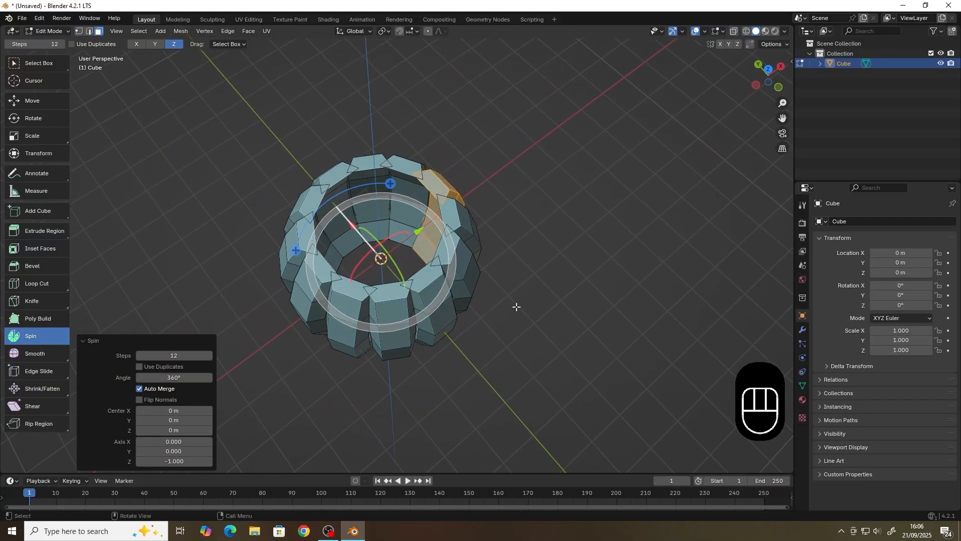
middle_drag(518, 368, 517, 360)
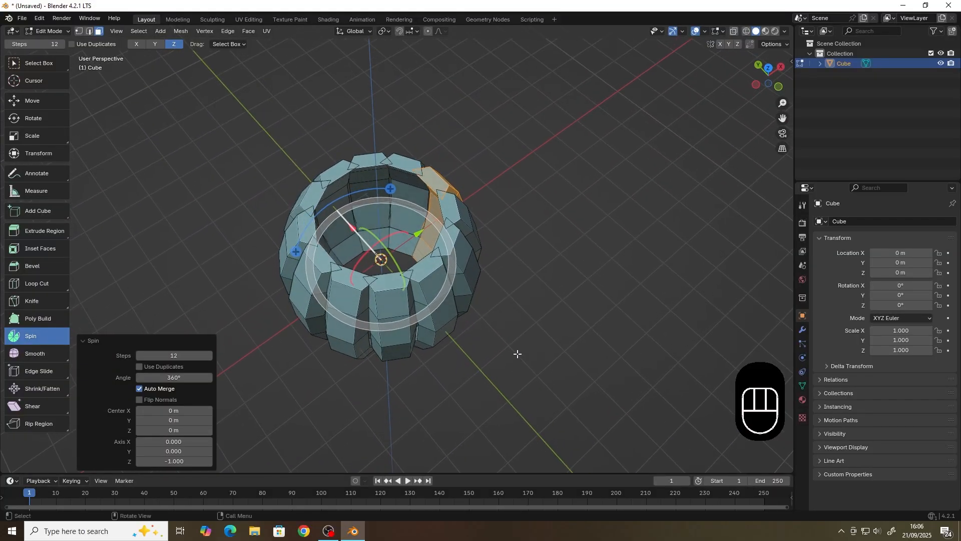
key(ctrl+z)
middle_drag(440, 221, 470, 193)
click(471, 193)
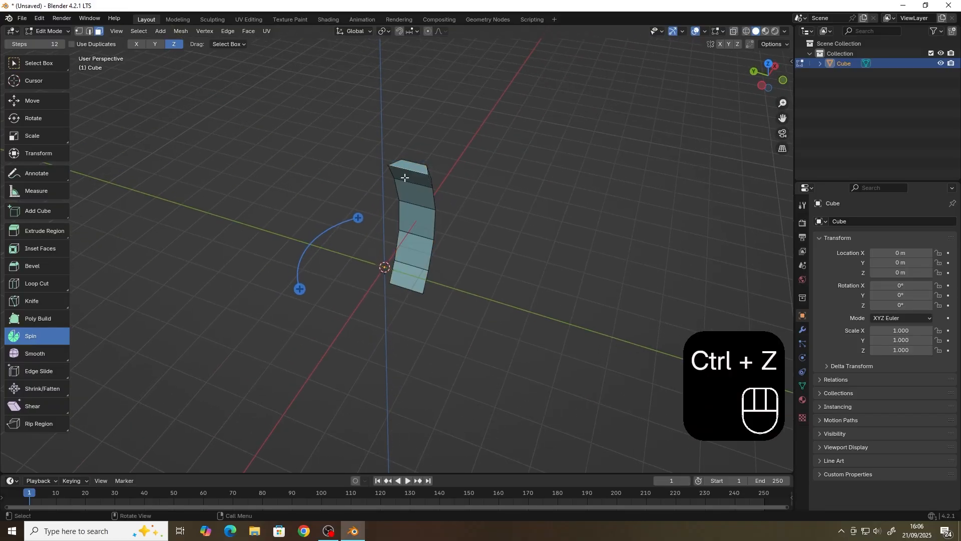
- Select the column of faces on the stave's concave side and scale it along Y by about 1.27
click(406, 177)
ctrl+click(415, 278)
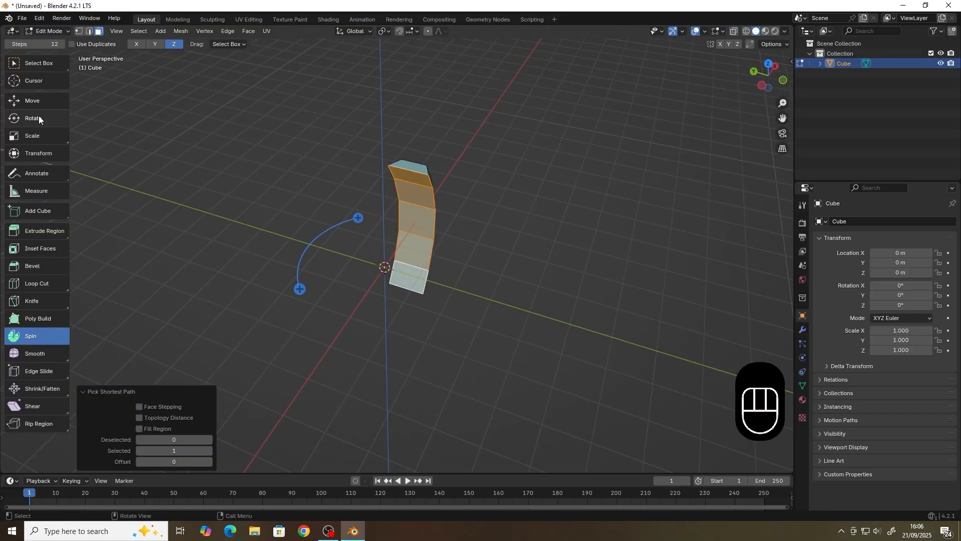
click(41, 131)
drag(377, 219, 367, 216)
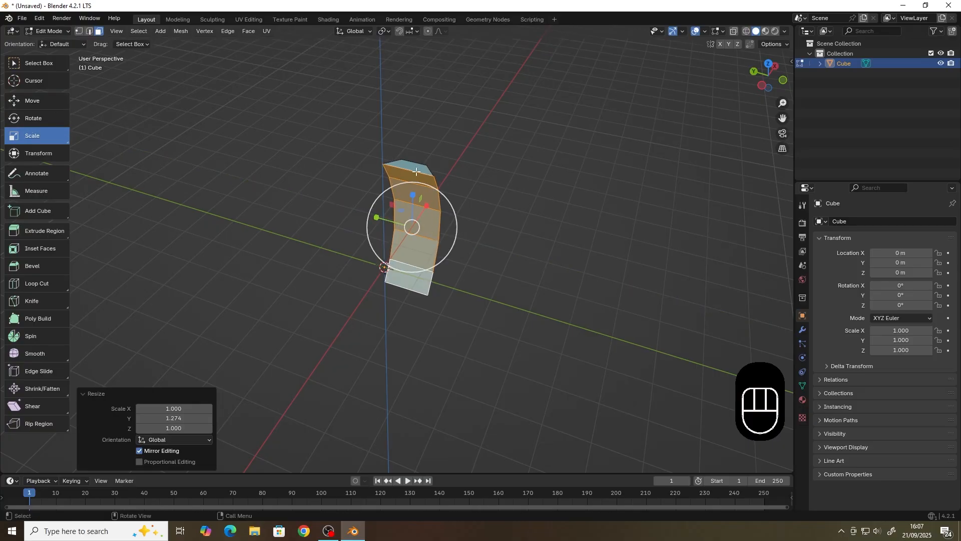
- Select the entire stave, stretch it slightly along Z to make it taller, and clear the selection
key(a)
key(s)
middle_click(430, 191)
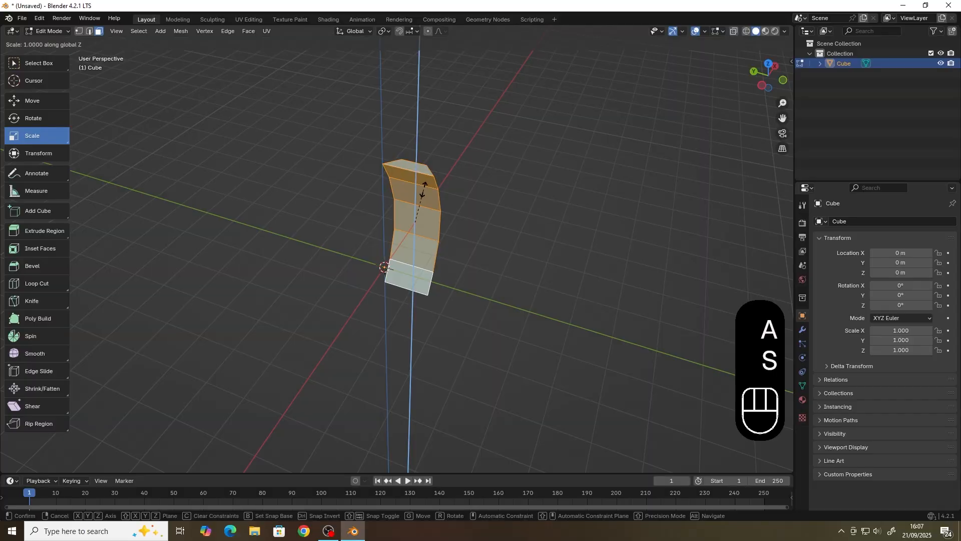
click(440, 192)
click(110, 213)
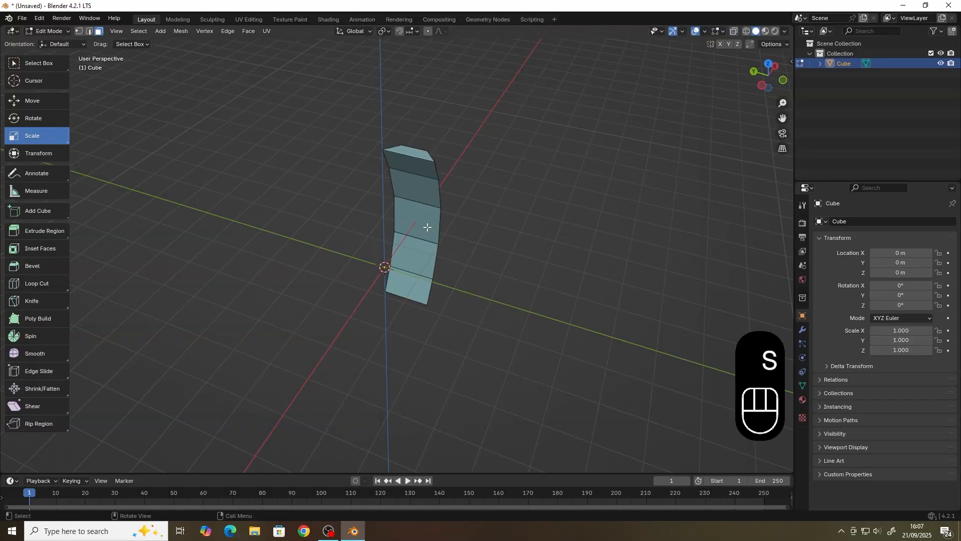
- Spin the entire stave around the Z axis in 12 steps with the angle set to 12*30, and deselect everything
key(a)
click(41, 334)
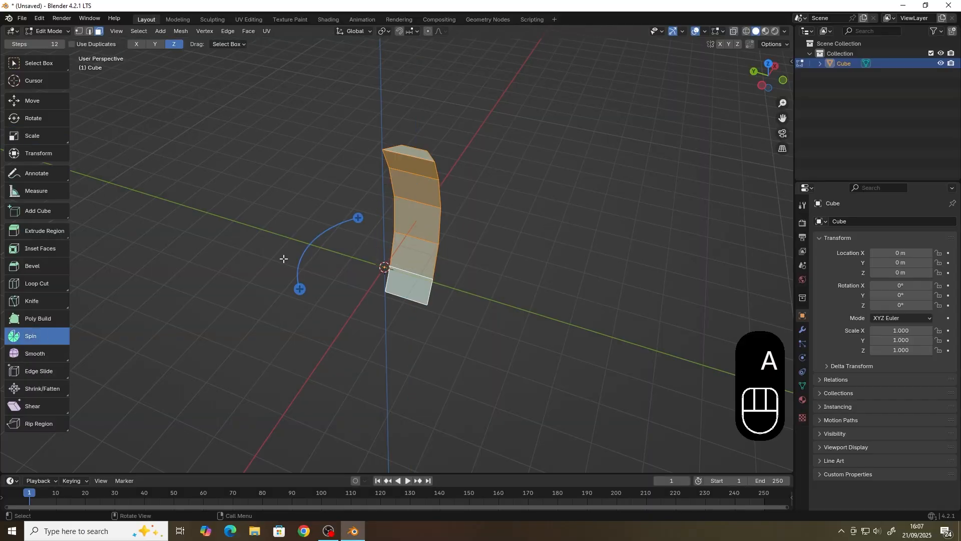
drag(299, 288, 320, 345)
click(173, 379)
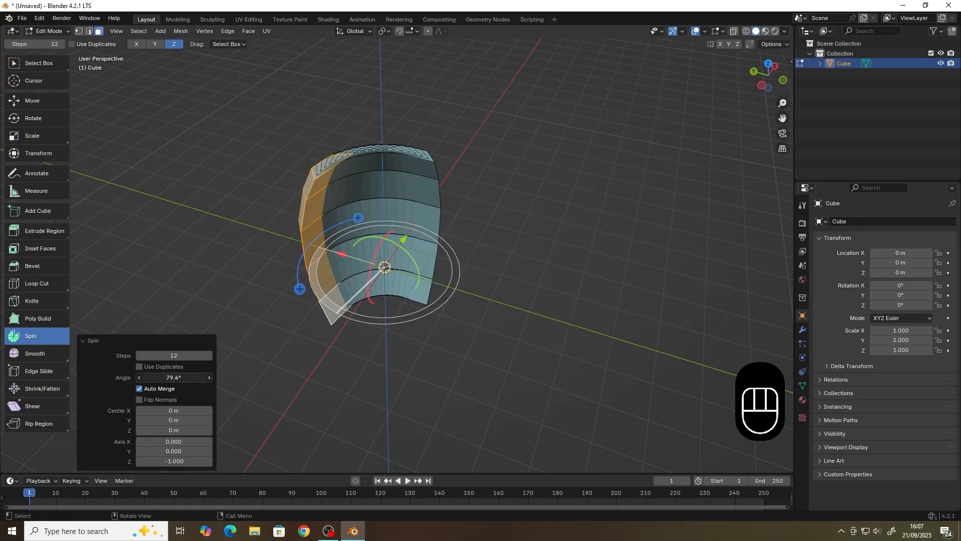
text(12*30)
key(Return)
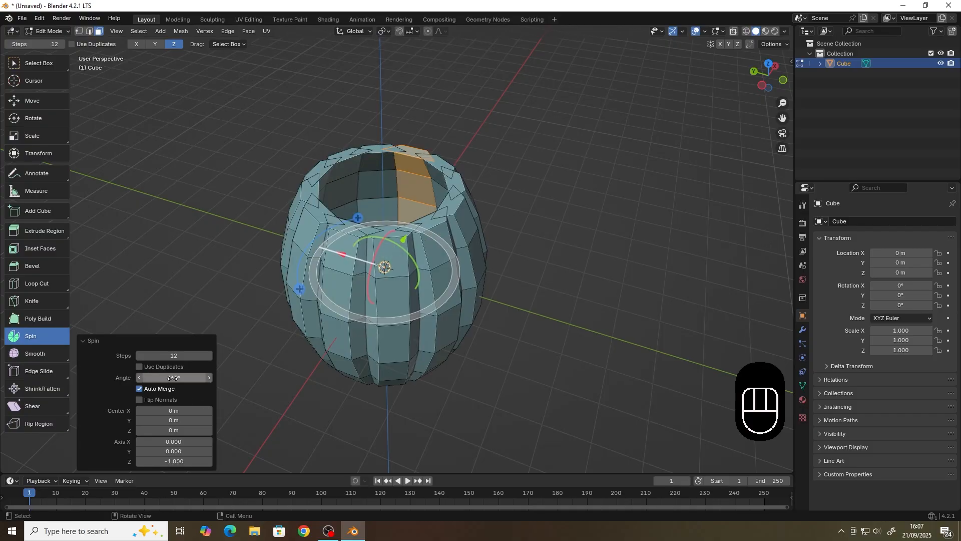
click(545, 295)
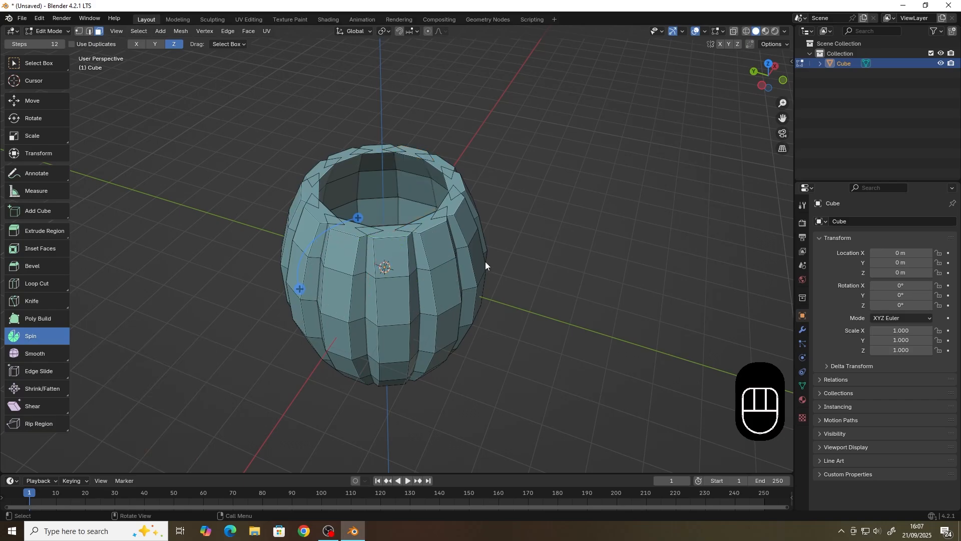
- Select the end faces of every other stave around the barrel's top rim and raise them slightly along Z
key(3)
shift+click(427, 221)
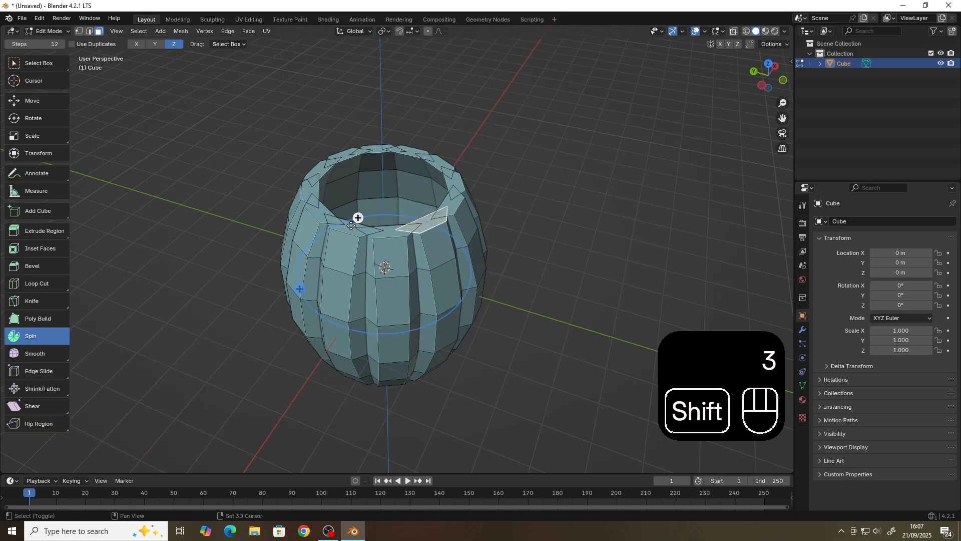
shift+click(347, 230)
click(34, 99)
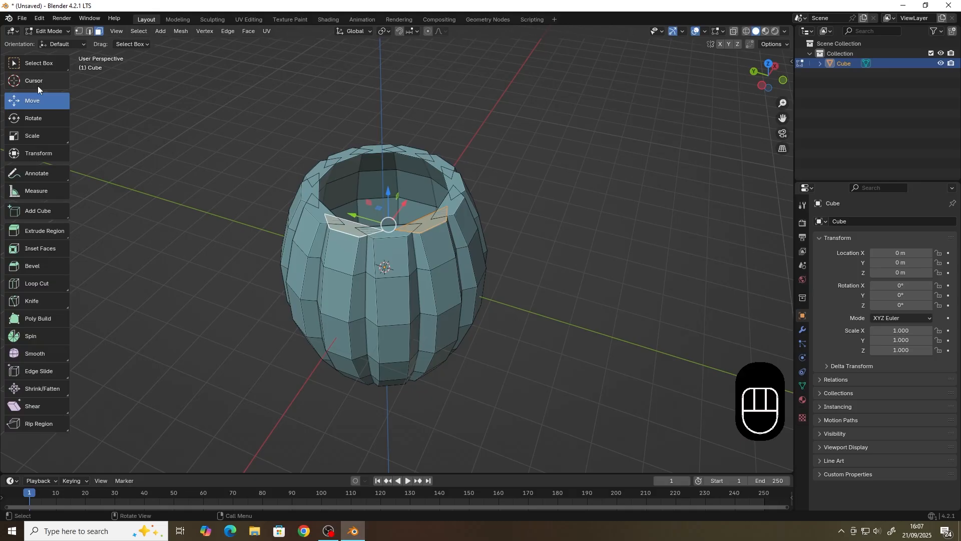
click(38, 61)
shift+click(314, 190)
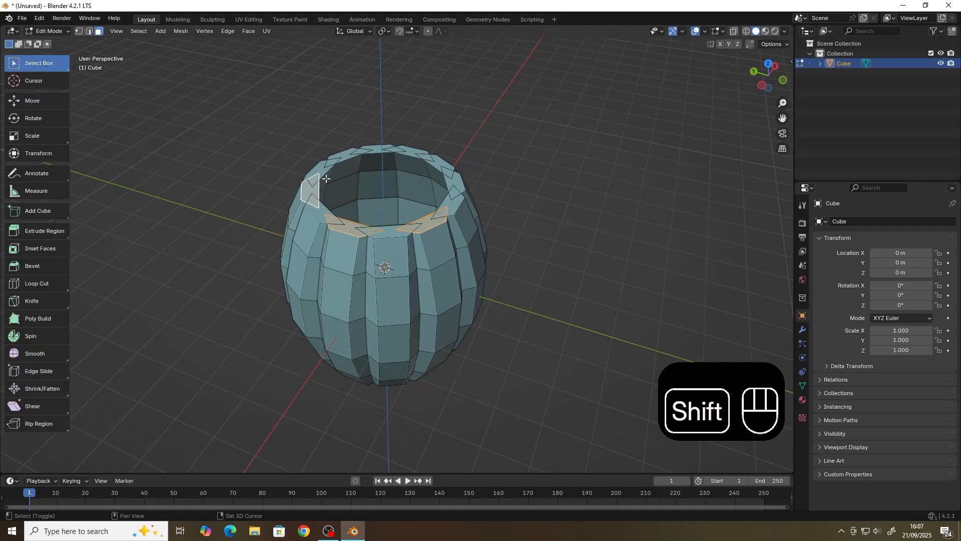
shift+click(342, 151)
shift+click(408, 150)
shift+click(460, 186)
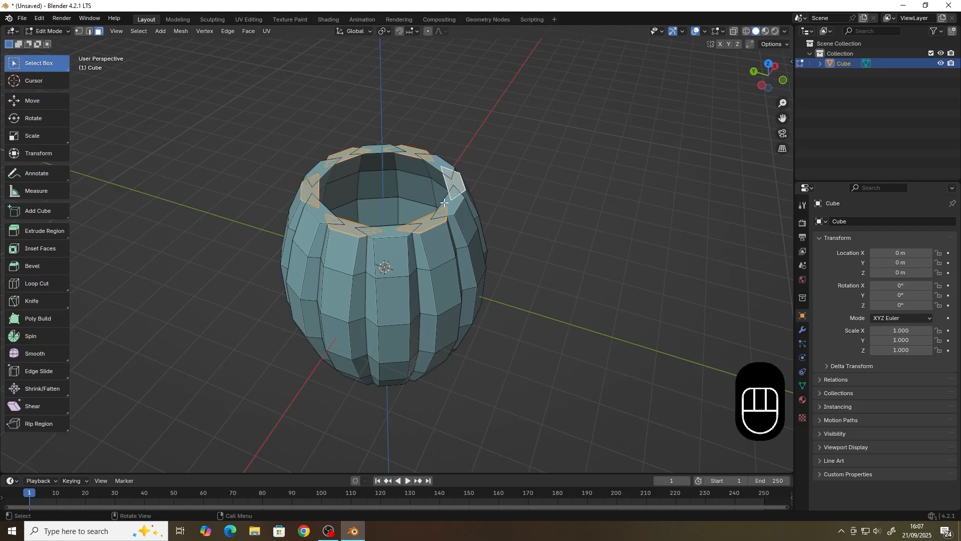
click(40, 100)
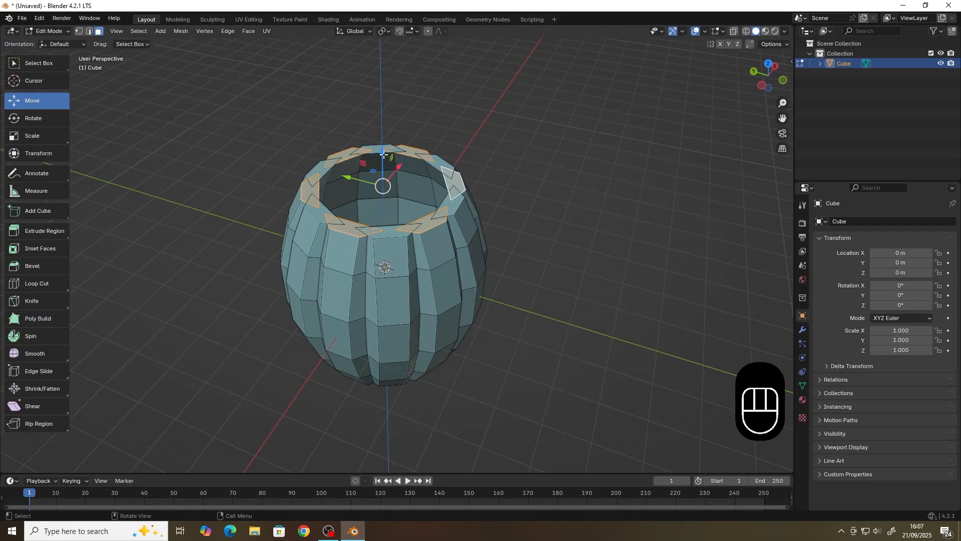
drag(384, 155, 385, 150)
- Select the end faces of every other stave around the barrel's bottom rim, move them slightly outward along Z, and deselect everything
middle_drag(476, 300, 502, 283)
click(391, 308)
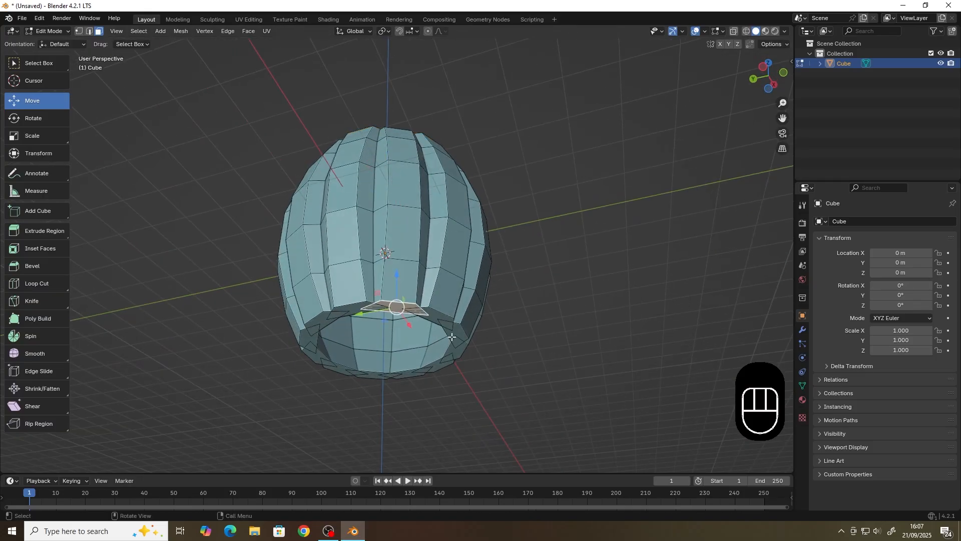
shift+click(458, 334)
shift+click(439, 366)
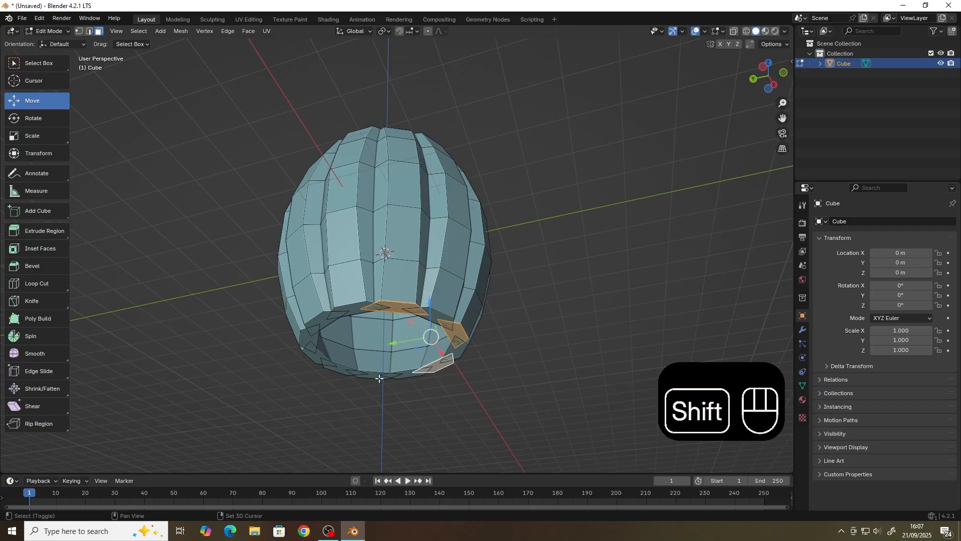
shift+click(379, 375)
shift+click(316, 357)
shift+click(318, 320)
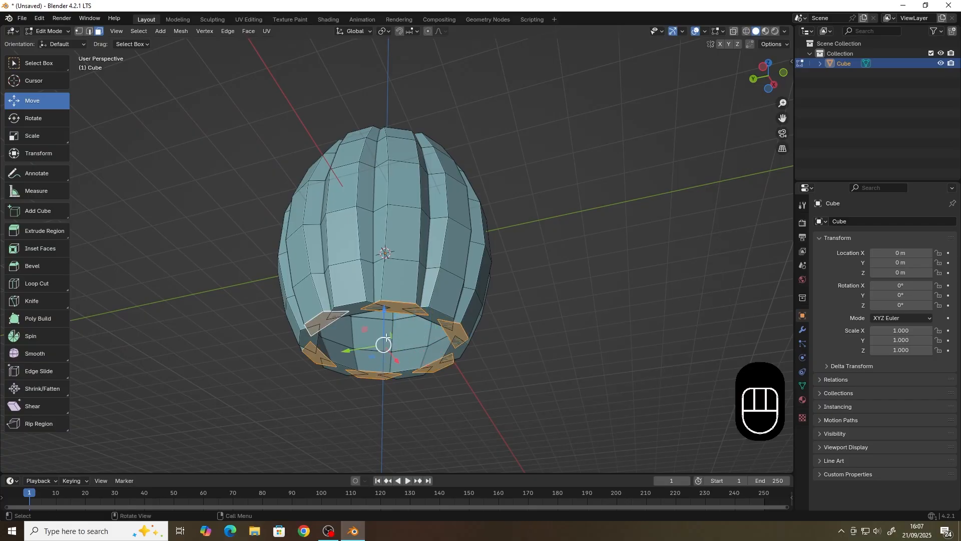
drag(396, 315, 573, 351)
click(573, 351)
- Add a 32-vertex cylinder at the barrel's centre with the cap fill type set to Triangle Fan
middle_drag(572, 351, 258, 144)
middle_drag(534, 240, 564, 239)
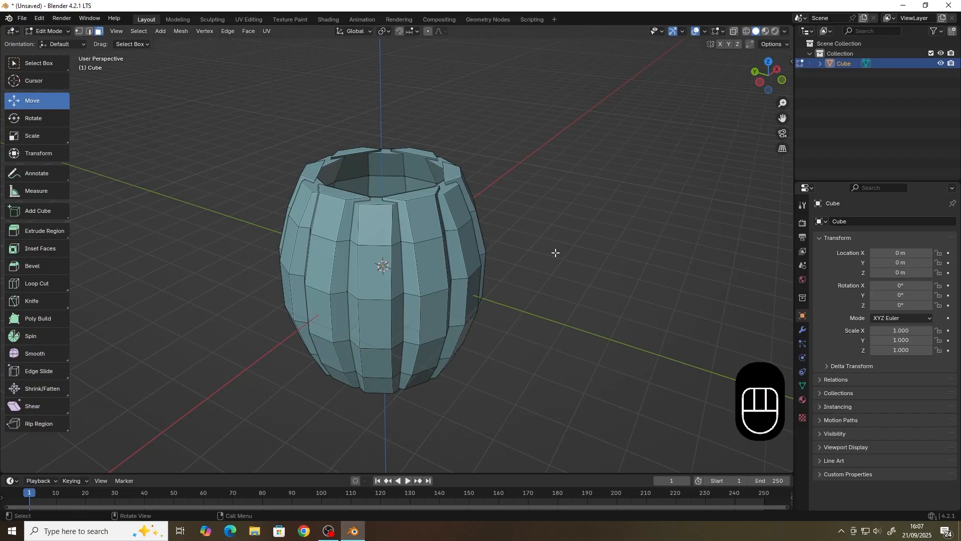
middle_drag(508, 278, 529, 275)
key(shift+a)
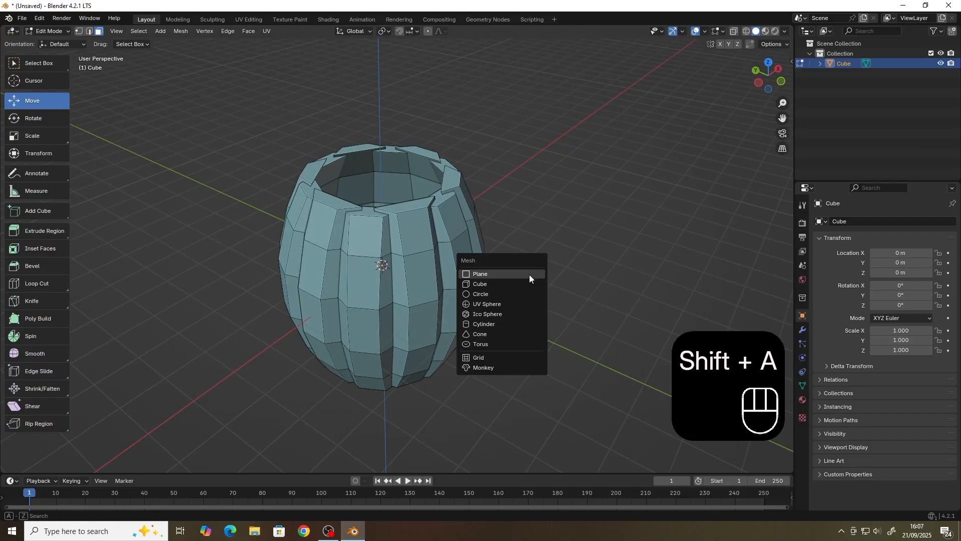
click(509, 326)
click(158, 378)
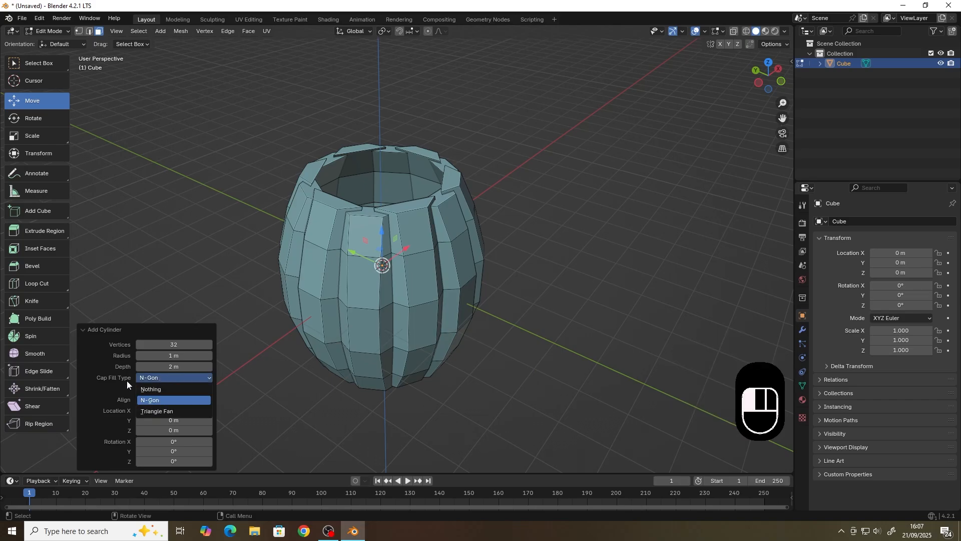
click(164, 409)
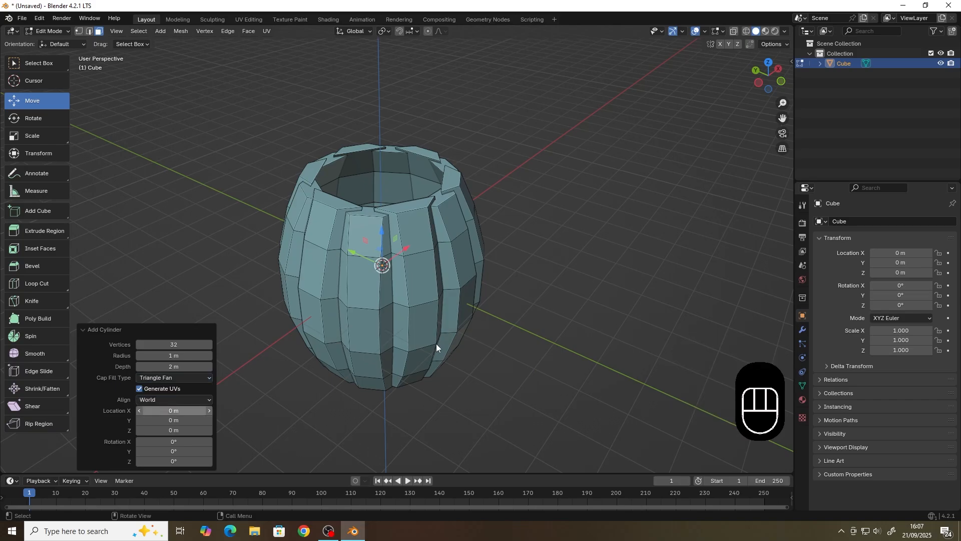
- Scale the cylinder along Z to about 0.24 and raise it about 3.24 m, above the barrel's top opening
middle_drag(446, 188, 479, 233)
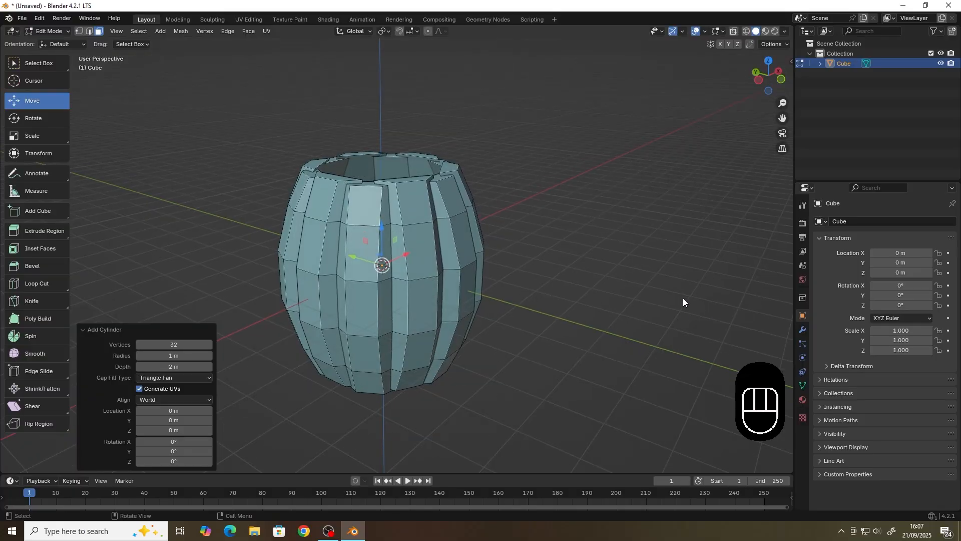
key(s)
key(z)
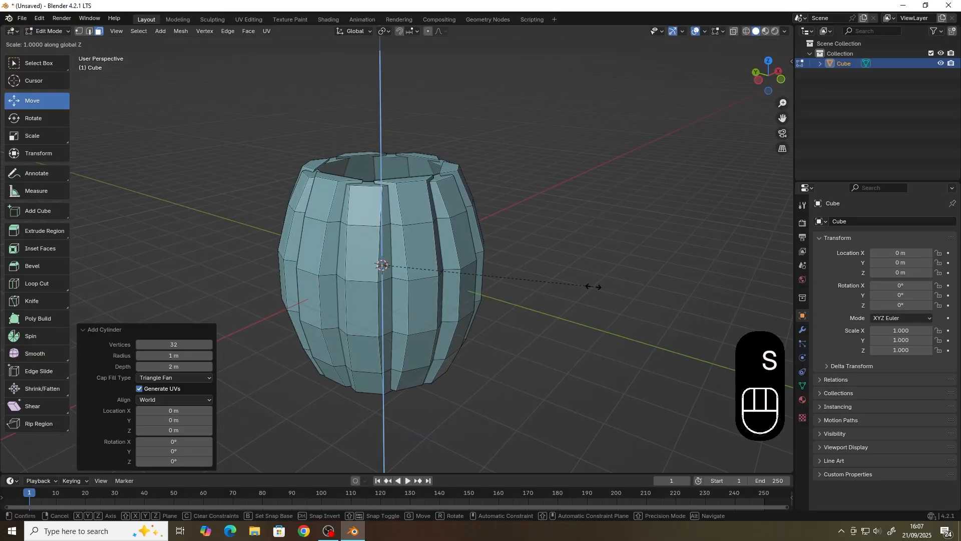
click(433, 273)
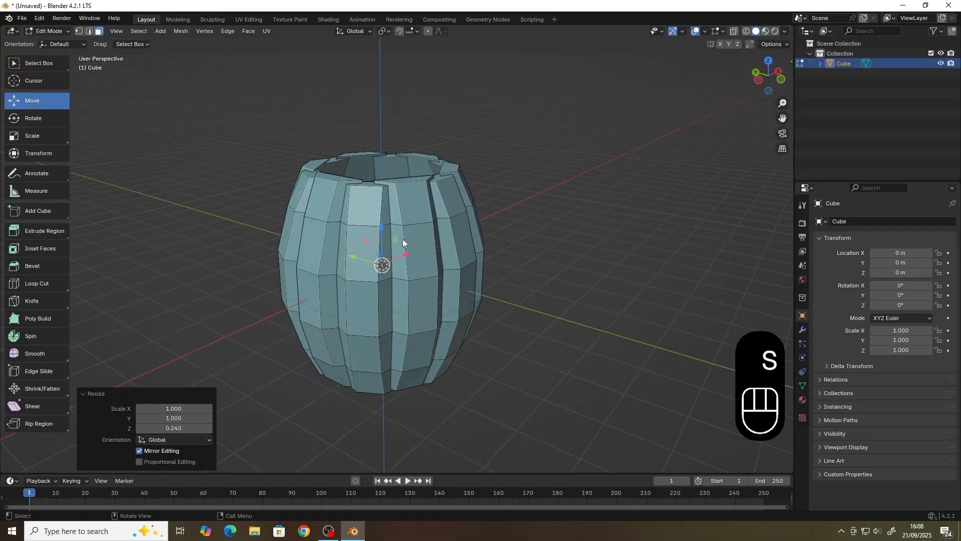
drag(378, 229, 381, 113)
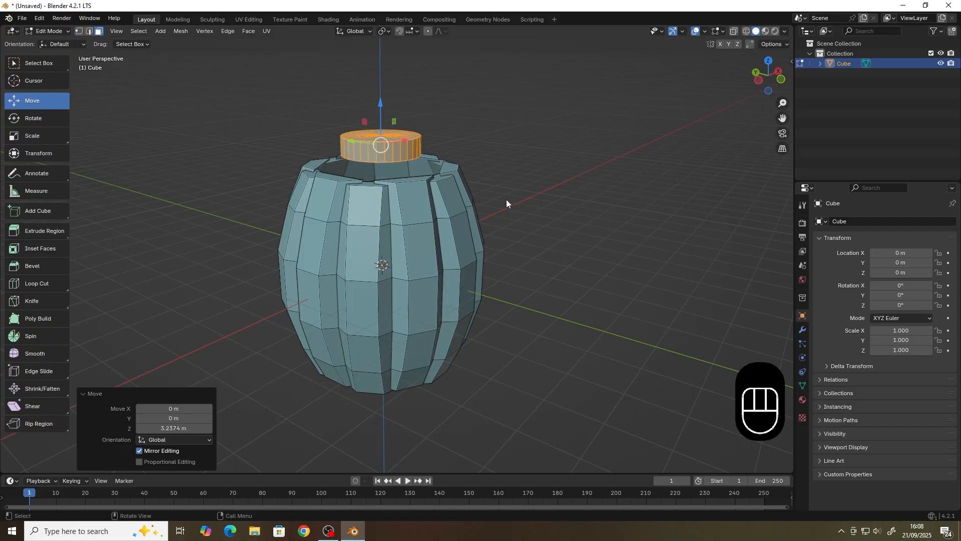
- Flatten the cylinder along Z by about 0.51 and again by about 0.56, and lower it about 0.74 m into the barrel's opening
key(s)
key(z)
click(543, 253)
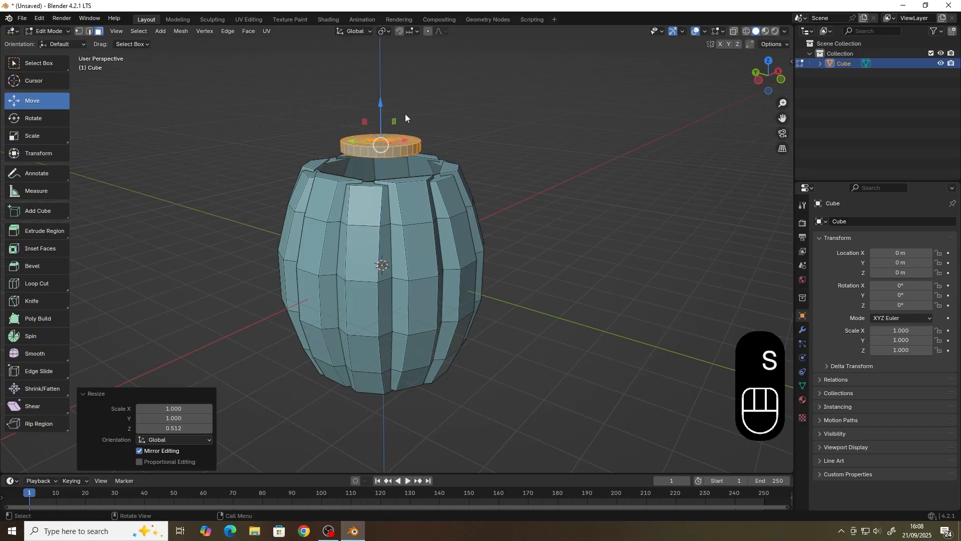
key(s)
key(z)
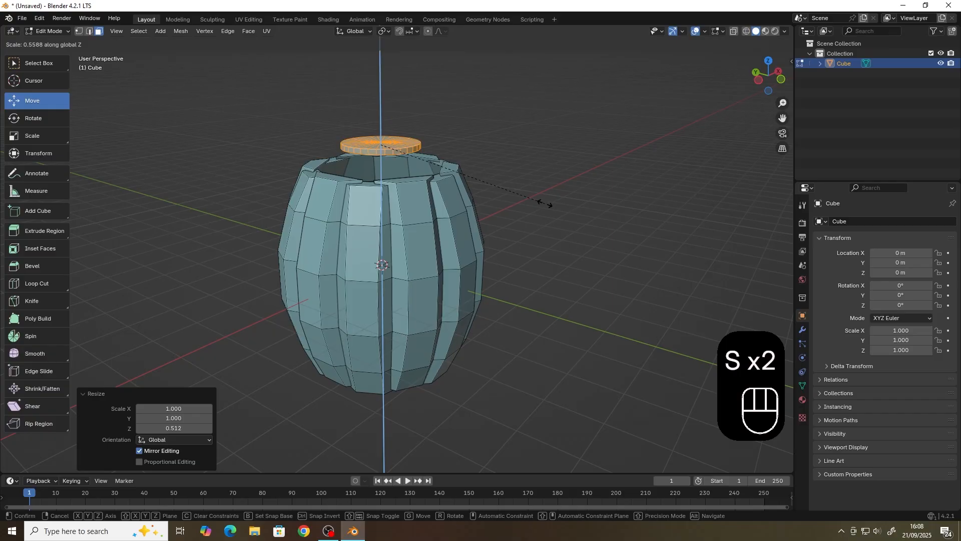
click(544, 202)
drag(380, 106, 380, 136)
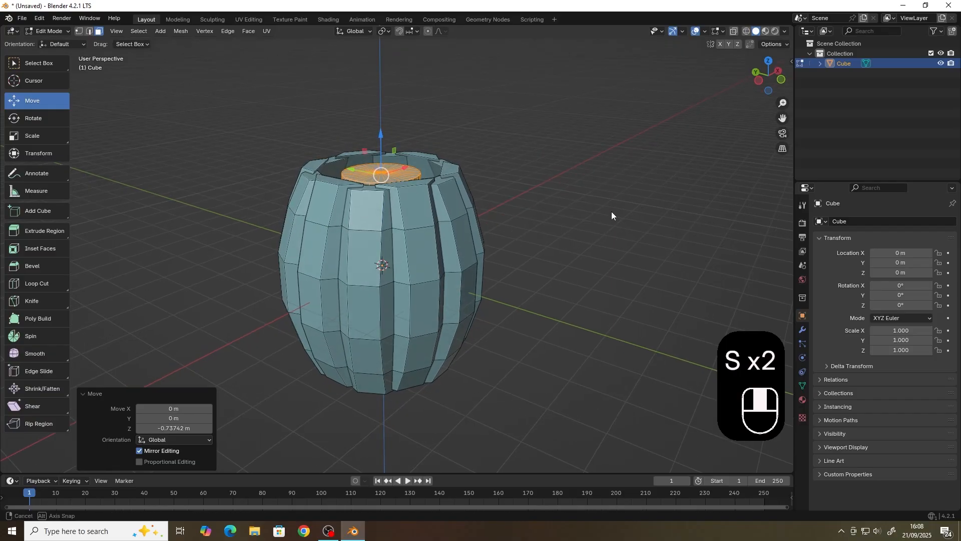
- Scale the disc uniformly by about 1.66 so it fills the barrel's top opening as a lid
middle_drag(611, 211, 585, 230)
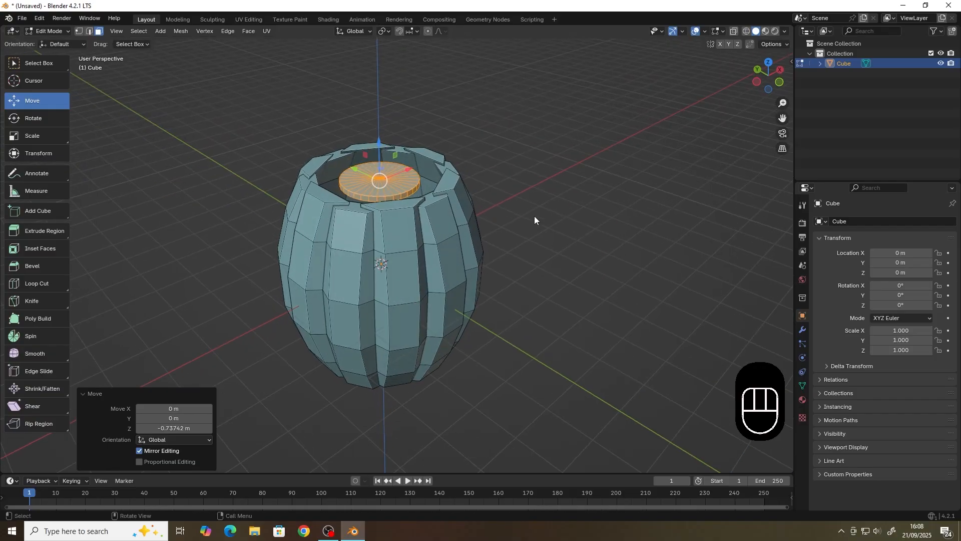
key(s)
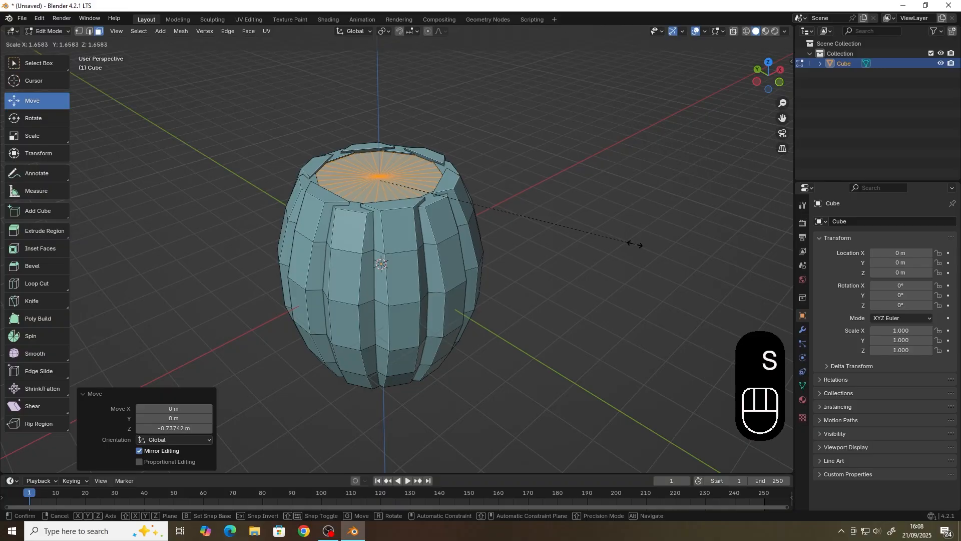
click(634, 245)
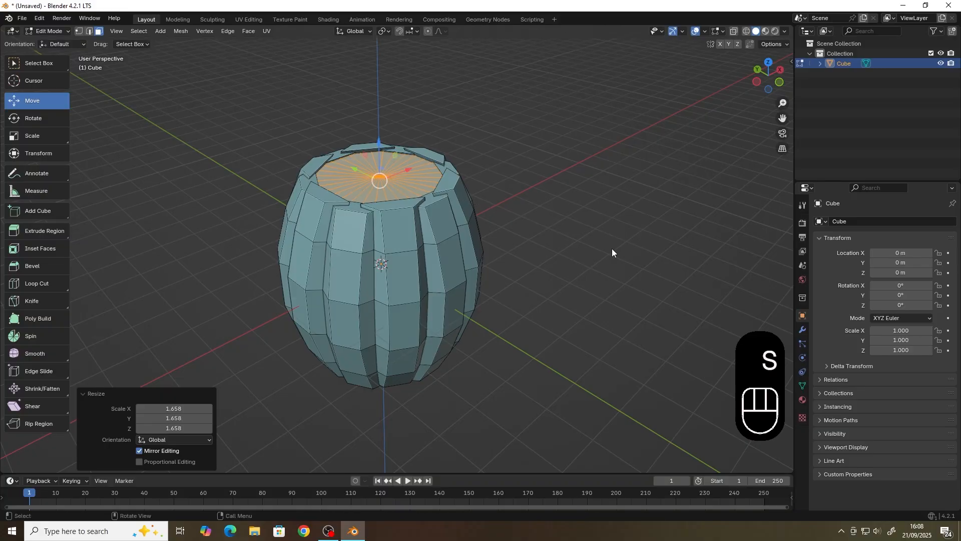
- Duplicate the lid, move the copy down along Z to close the barrel's bottom opening, and deselect it
key(shift+d)
click(532, 284)
drag(378, 144, 379, 251)
middle_drag(409, 336, 410, 267)
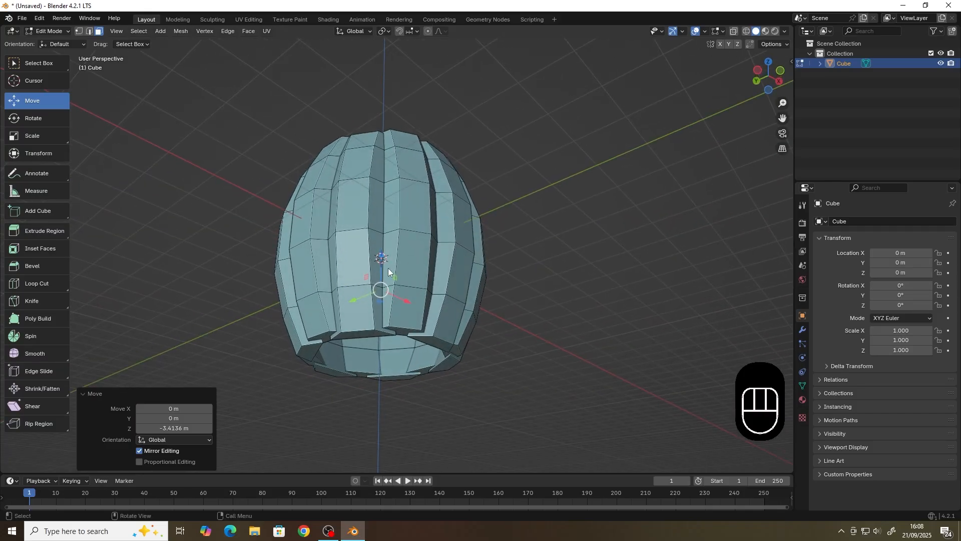
drag(383, 273, 384, 328)
click(551, 309)
middle_drag(554, 178, 544, 248)
- Add another triangle-fan cylinder at the barrel's centre and scale it by about 3 in X and Y only
key(shift+a)
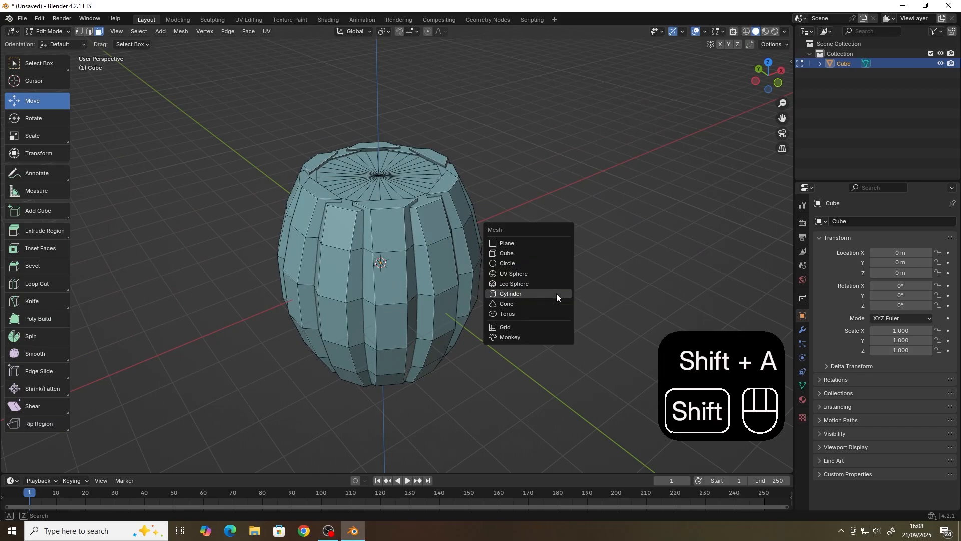
click(529, 294)
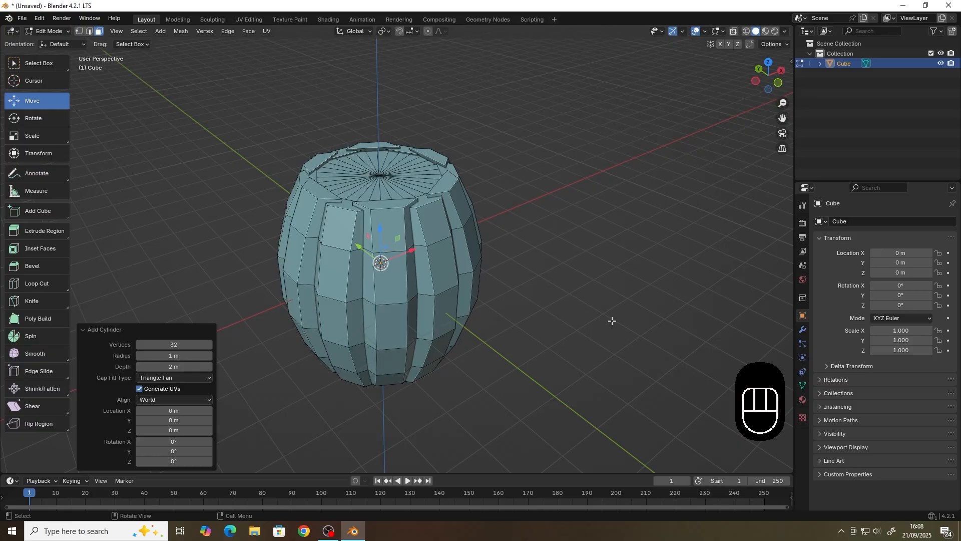
key(s)
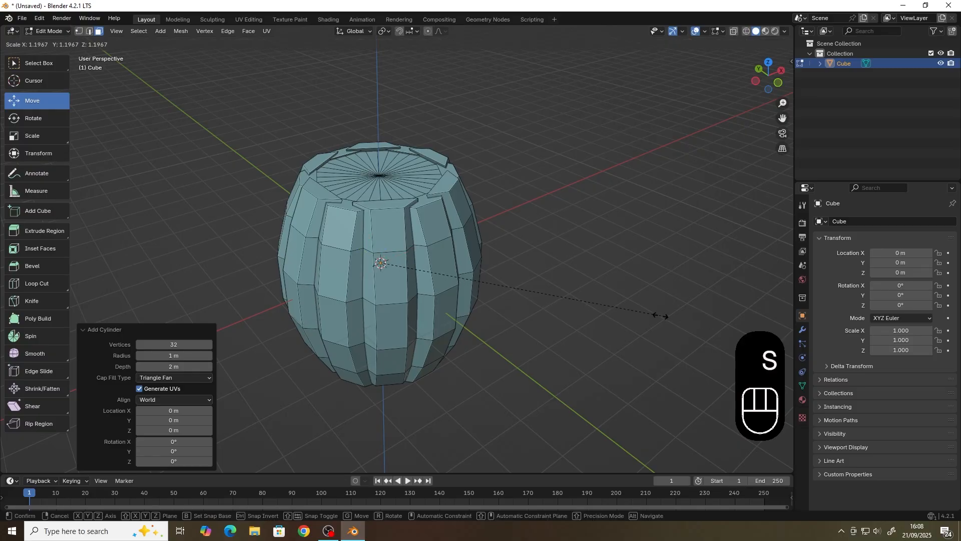
key(shift+z)
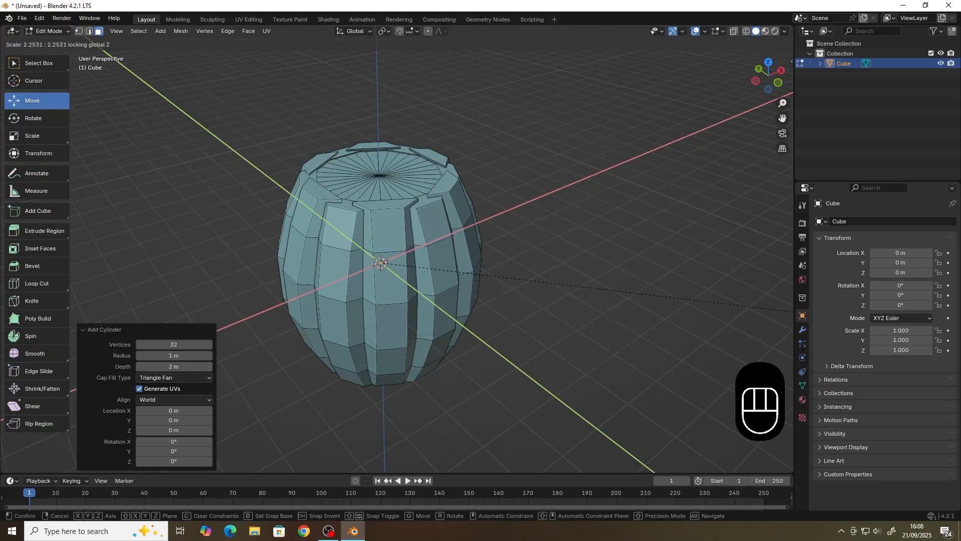
click(305, 337)
- Scale the wide cylinder along Z to about -0.086, making a thin band around the barrel's middle
key(s)
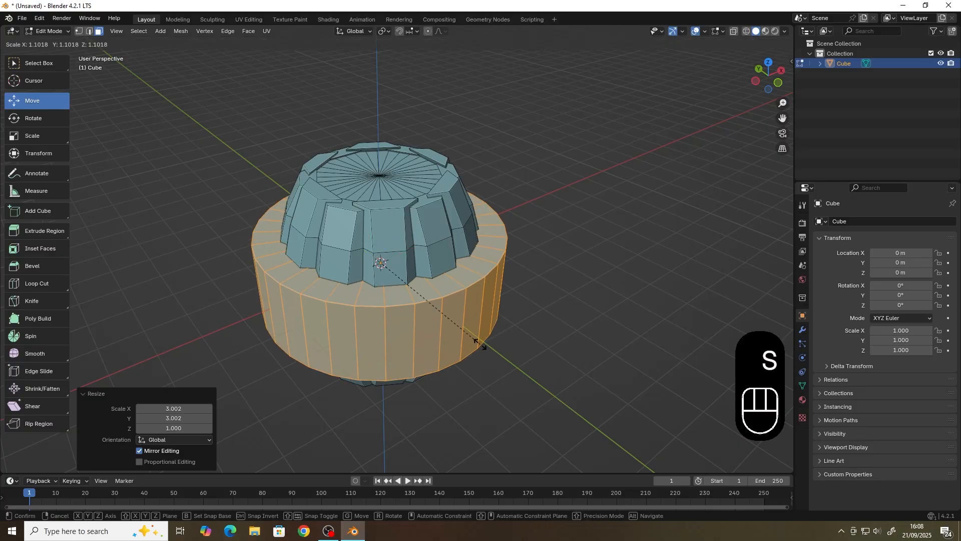
key(z)
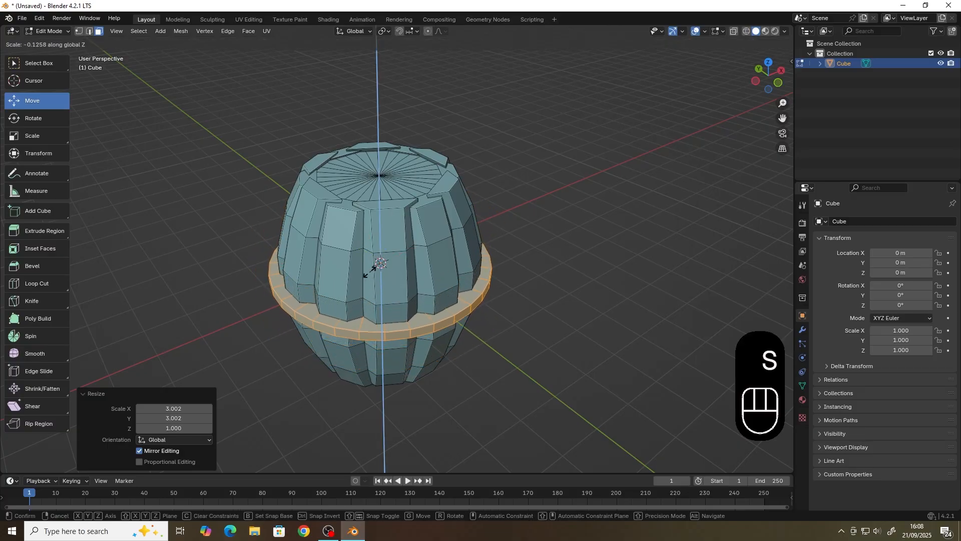
click(383, 258)
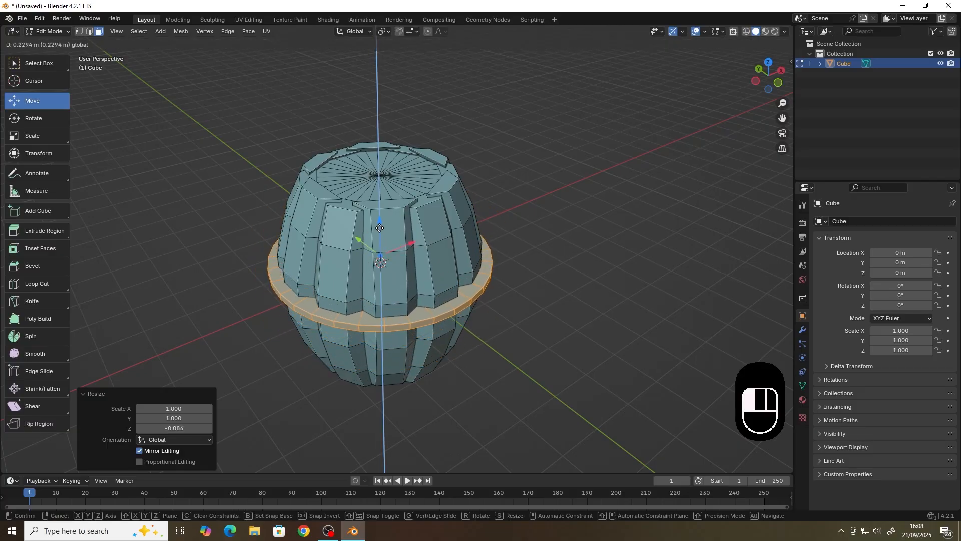
middle_drag(378, 238, 405, 335)
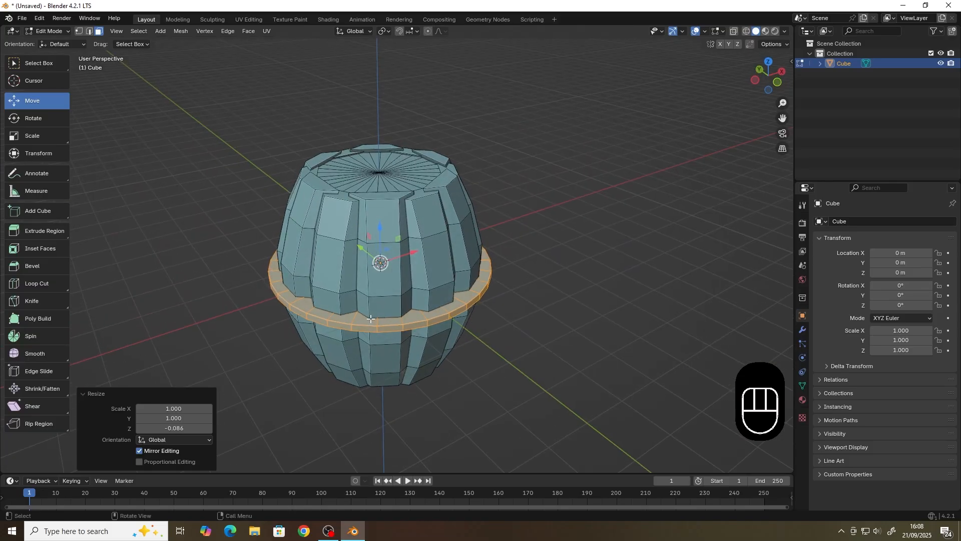
middle_drag(425, 321, 401, 303)
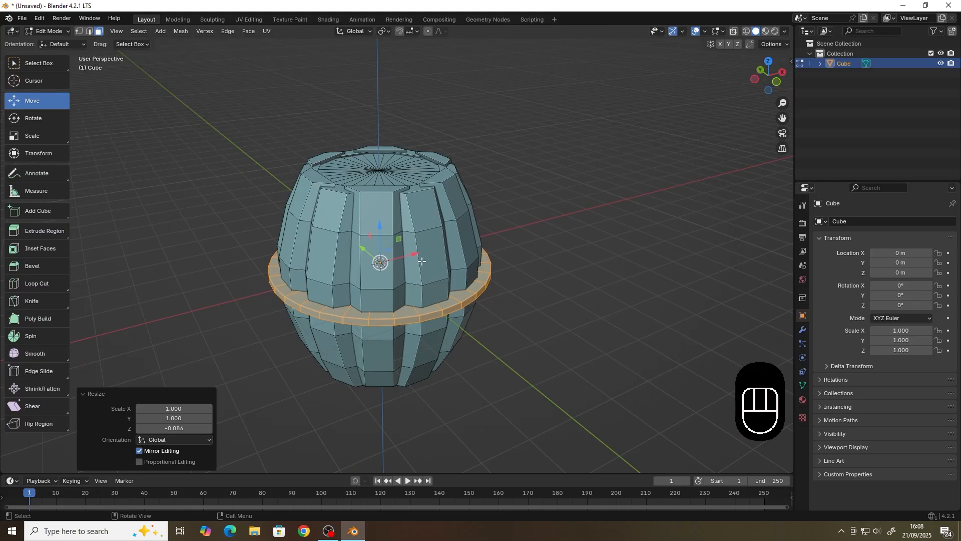
middle_drag(422, 261, 428, 264)
key(KP_Divide)
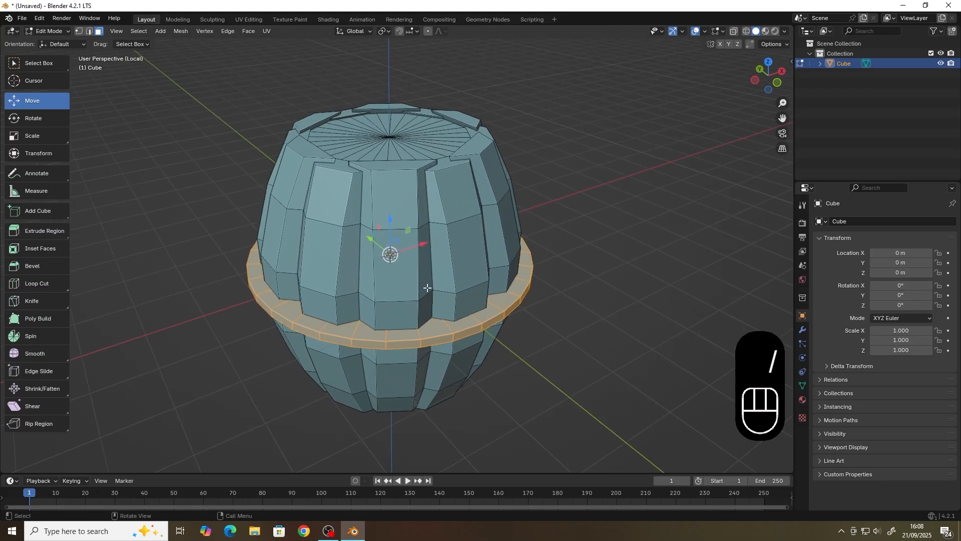
key(KP_Divide)
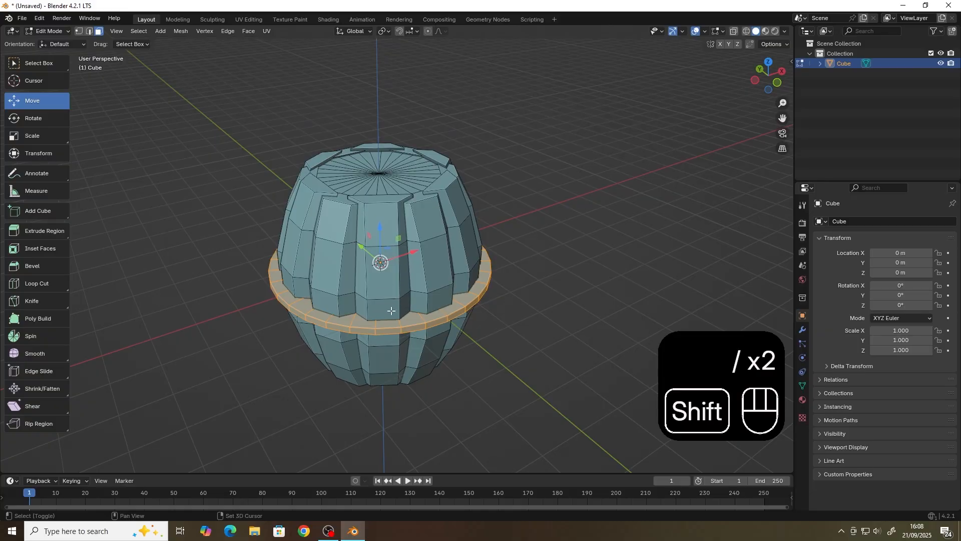
- Delete the centre vertices of the wide cylinder's caps so only its thin open outer band remains
key(shift+z)
middle_drag(391, 311, 398, 308)
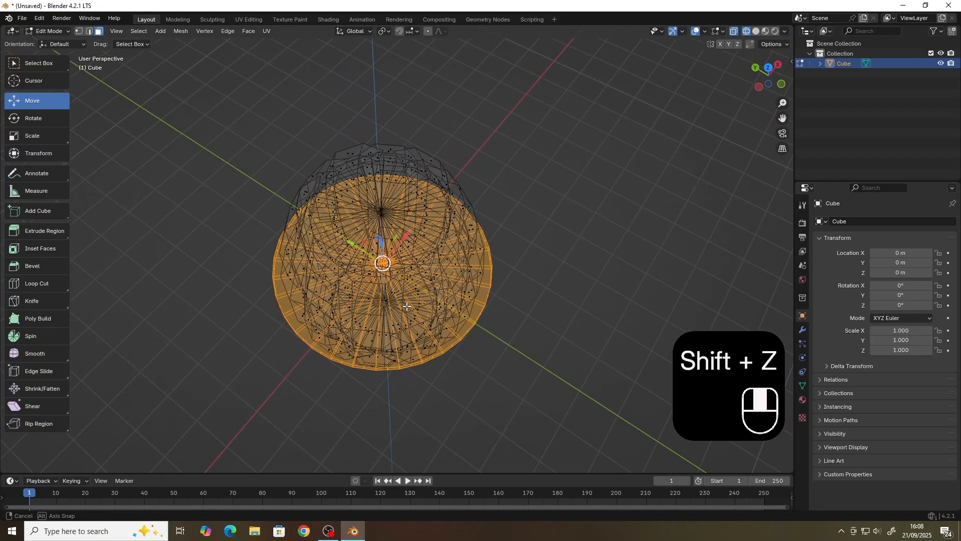
key(1)
scroll(383, 319, up, 5)
scroll(382, 319, up, 3)
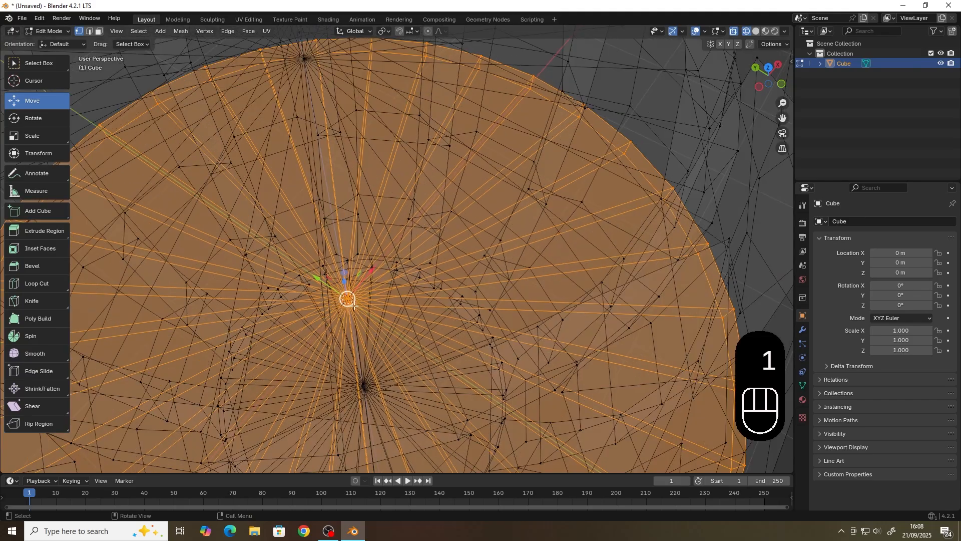
shift+middle_drag(356, 345, 358, 351)
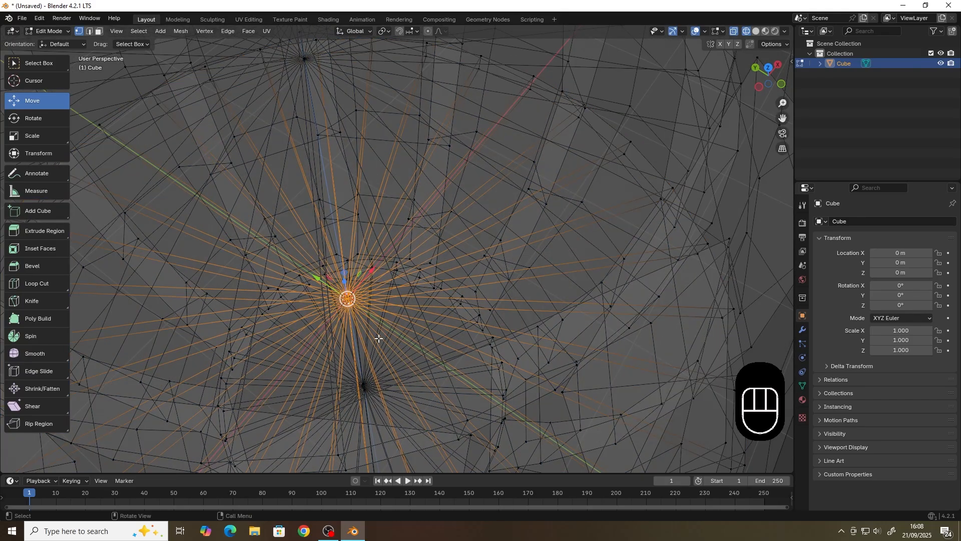
key(Delete)
click(346, 339)
scroll(345, 338, down, 8)
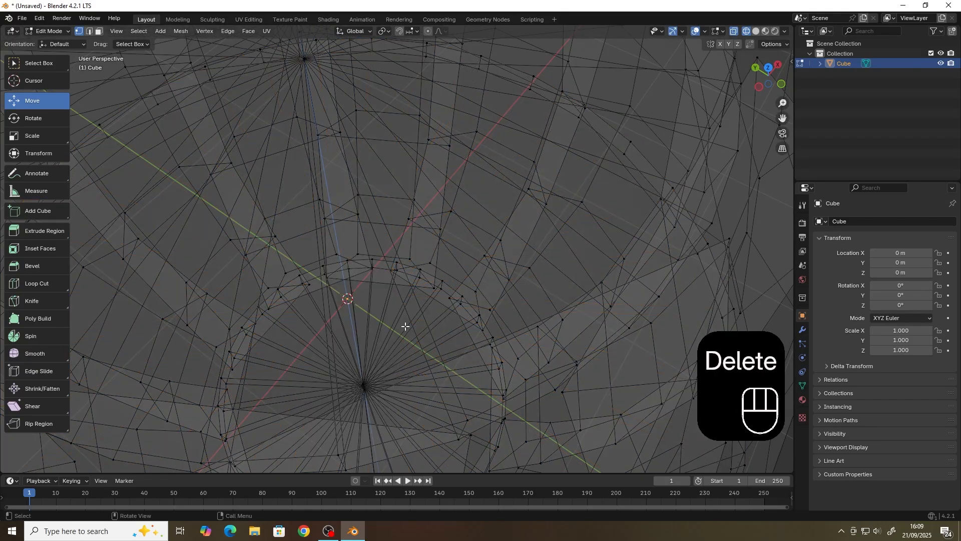
mouse_move(404, 343)
middle_down()
mouse_move(325, 340)
mouse_move(304, 321)
middle_up()
key(shift+z)
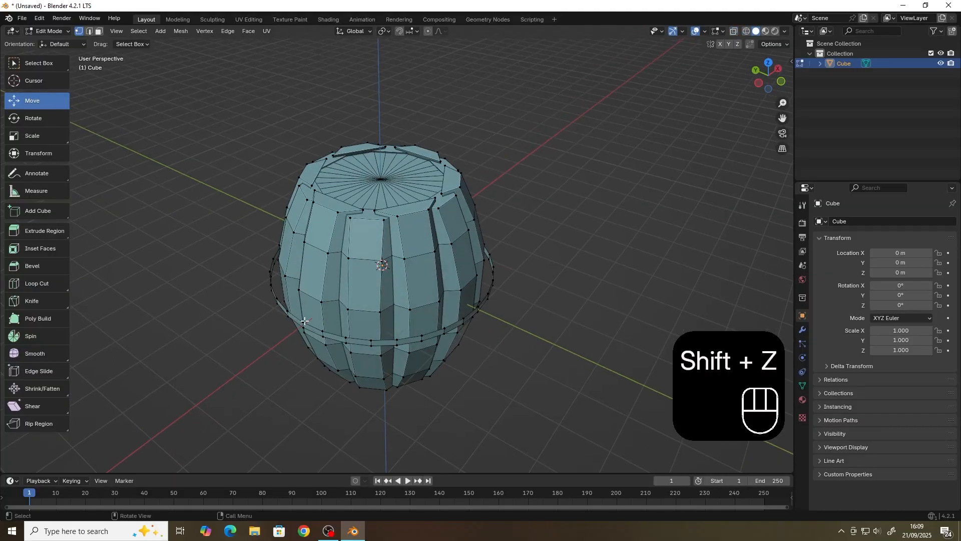
- Extrude both edge loops of the band and scale them inward by 0.976 in X and Y to give the hoop thickness
key(2)
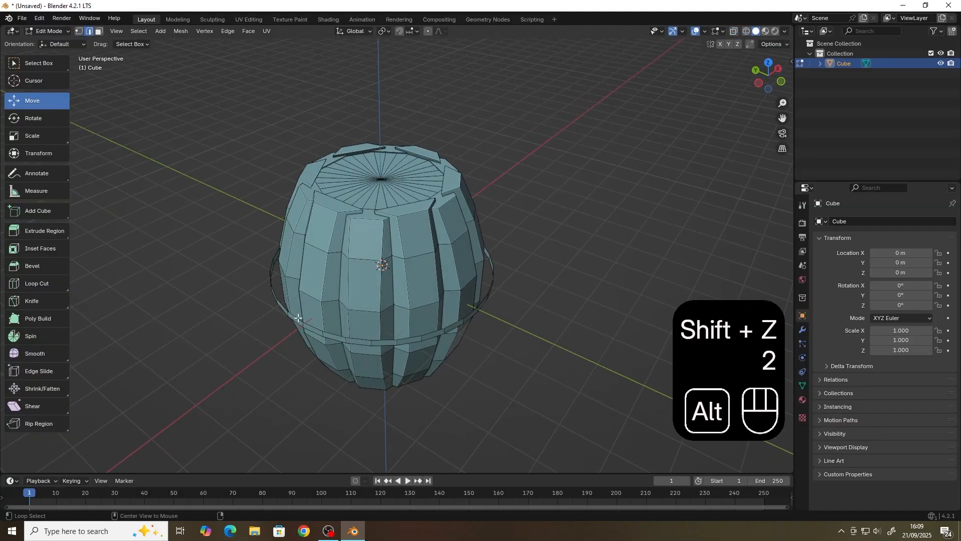
alt+click(298, 318)
alt+shift+click(301, 325)
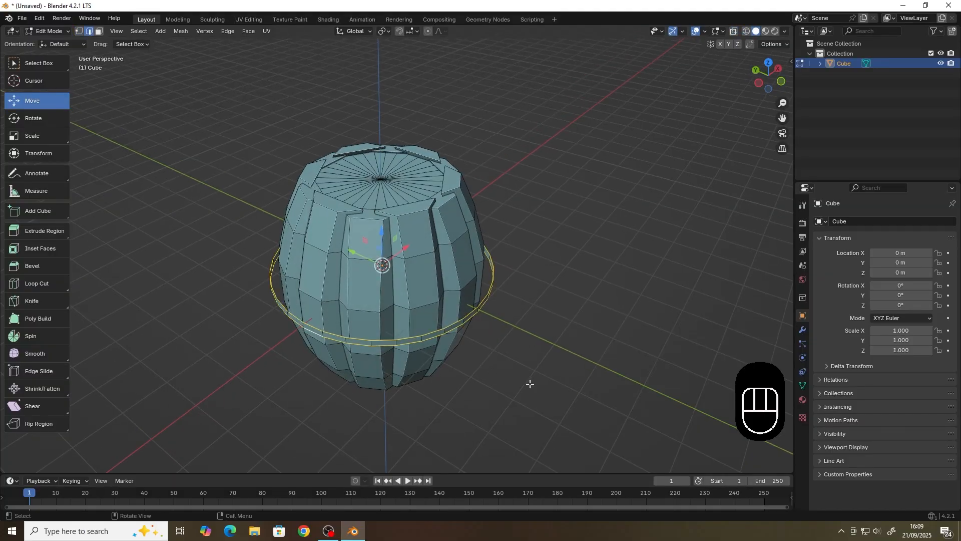
key(e)
right_click(528, 385)
key(s)
key(shift+z)
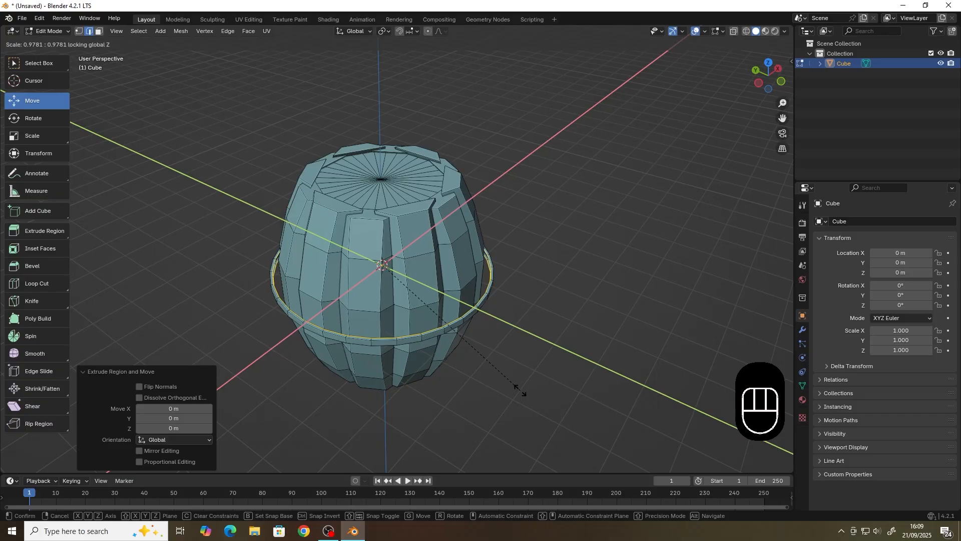
click(519, 389)
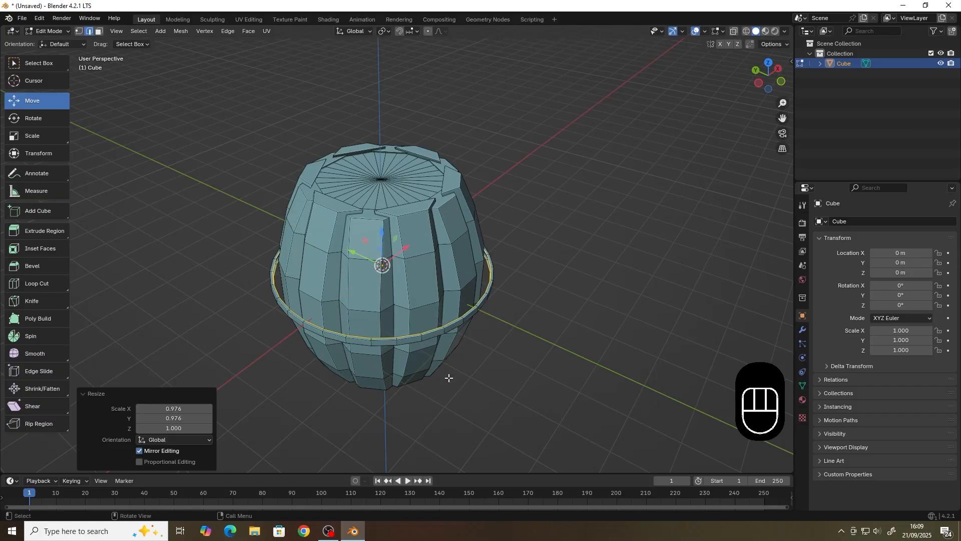
middle_drag(520, 394, 602, 385)
click(602, 386)
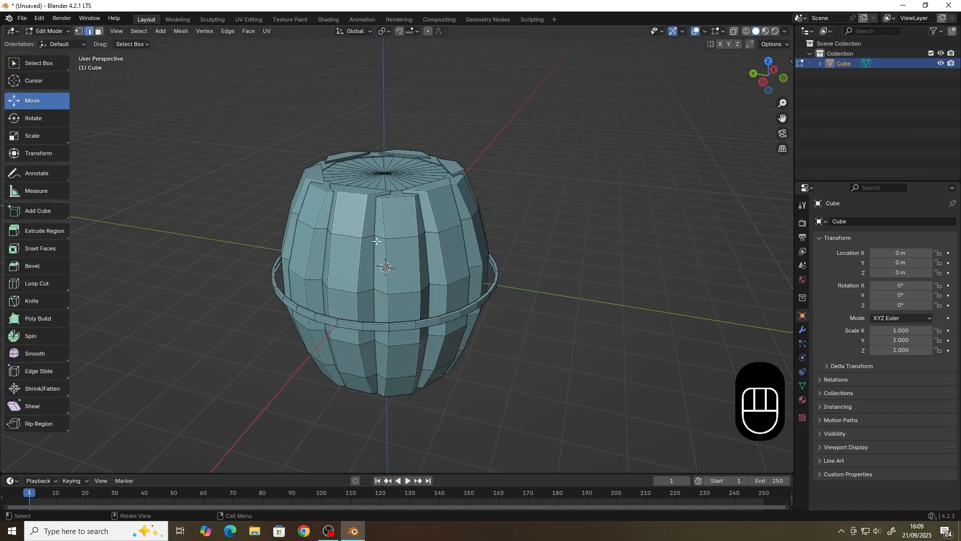
- Select the hoop and the front staves as linked pieces, and clear the selection
key(Tab)
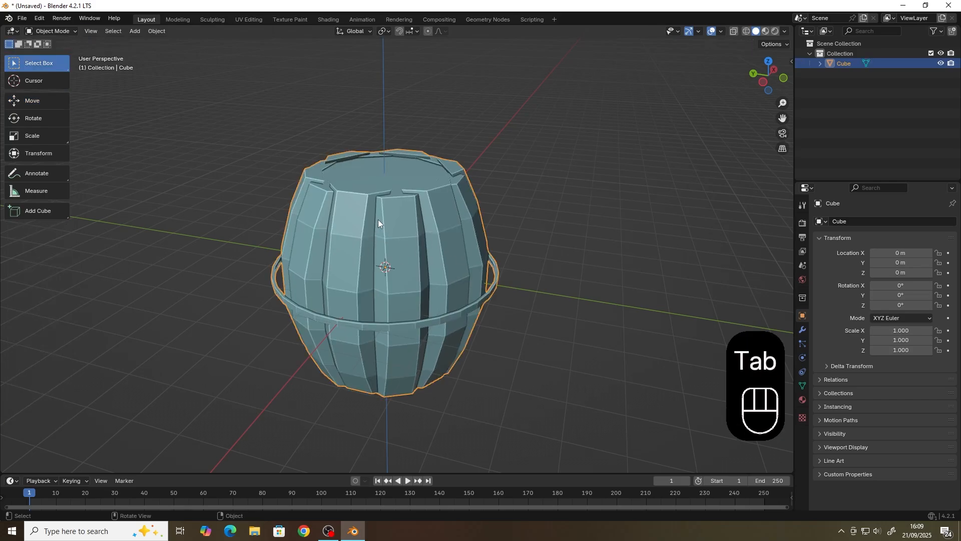
key(Tab)
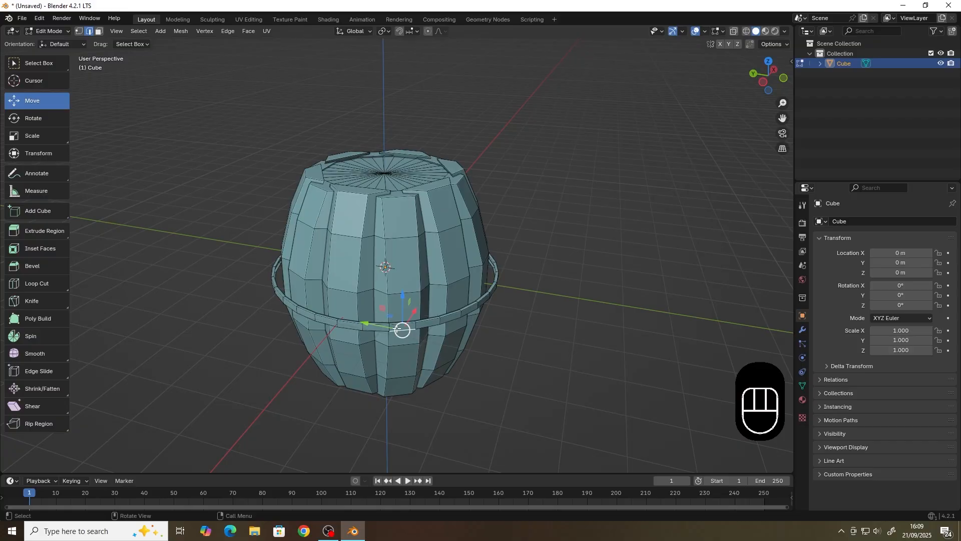
key(l)
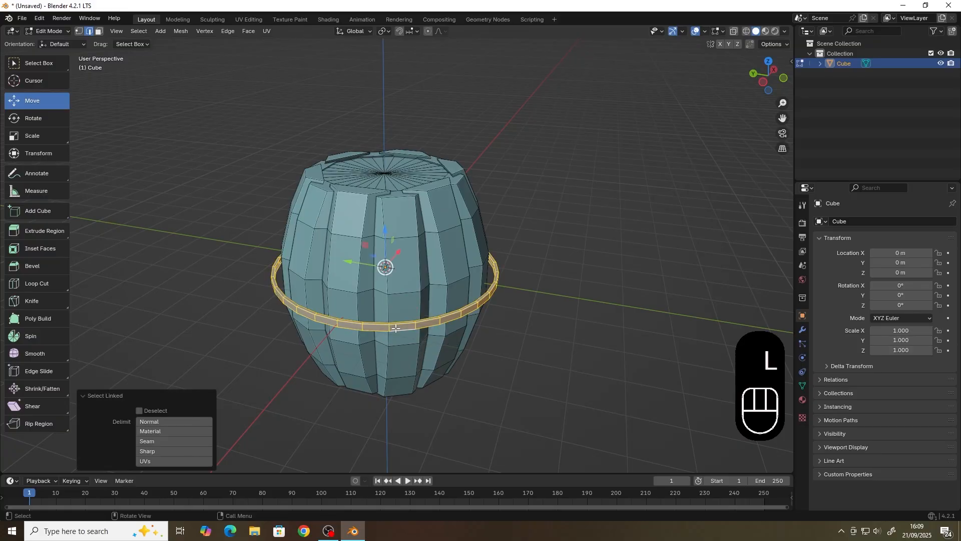
click(463, 250)
key(l)
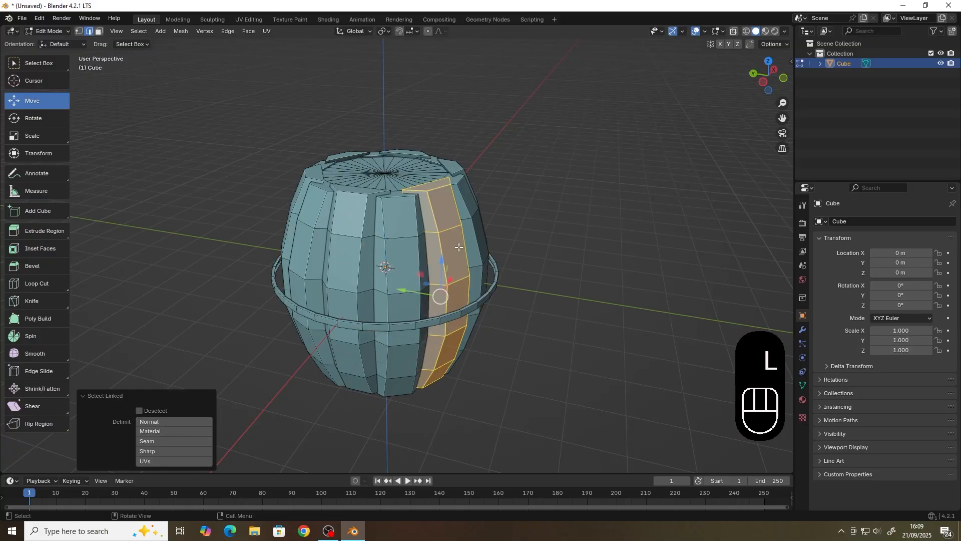
key(l)
key(l)
key(l)
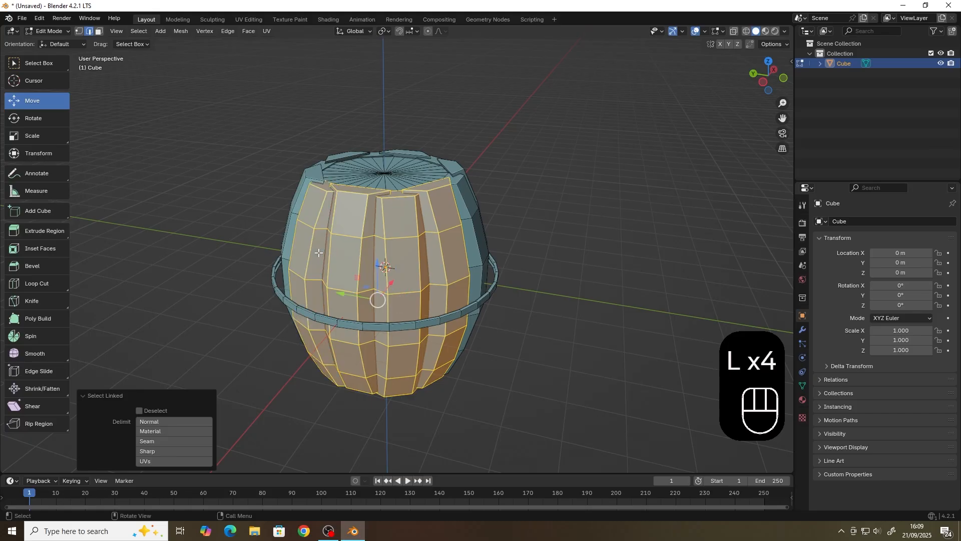
click(593, 249)
- Select the whole middle hoop and scale it by 0.916 in X and Y so it hugs the staves
key(l)
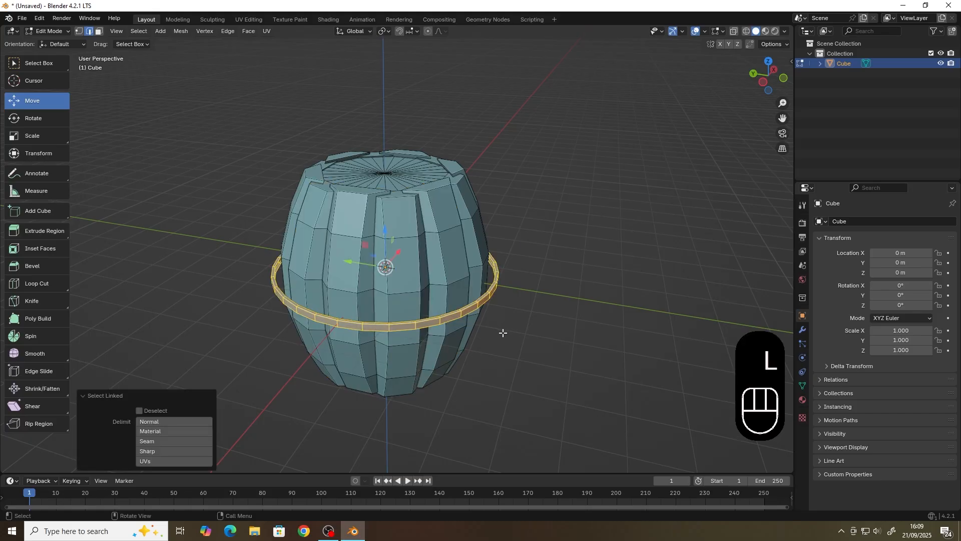
middle_drag(503, 333, 474, 345)
key(s)
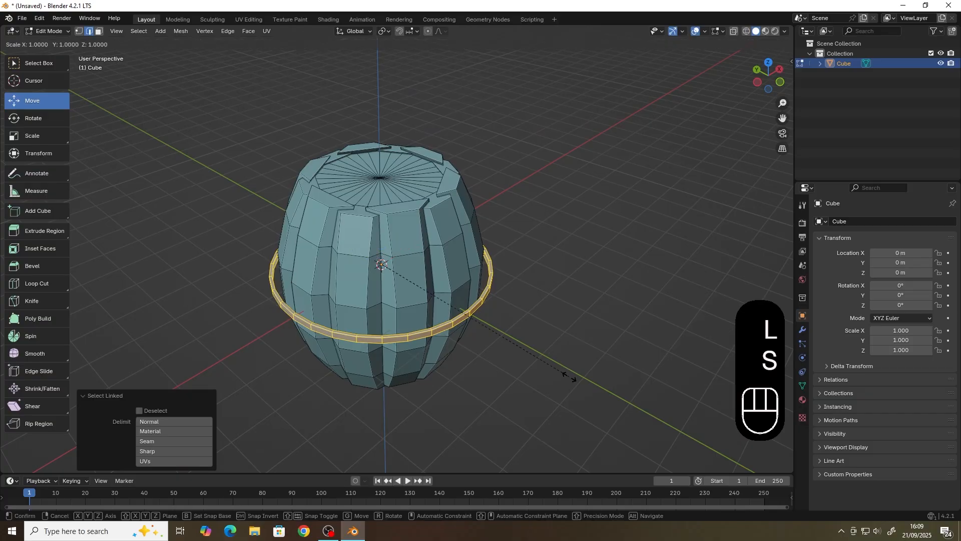
key(shift+z)
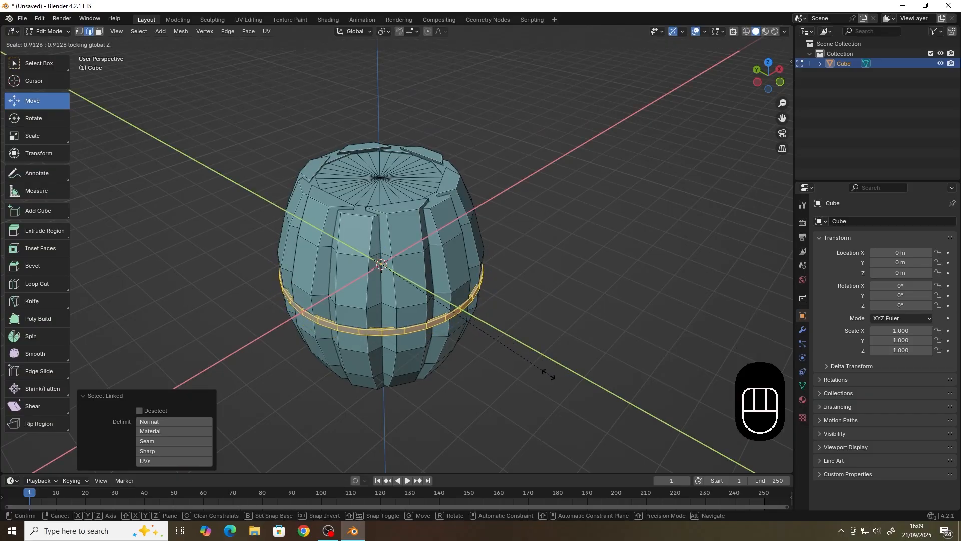
click(549, 374)
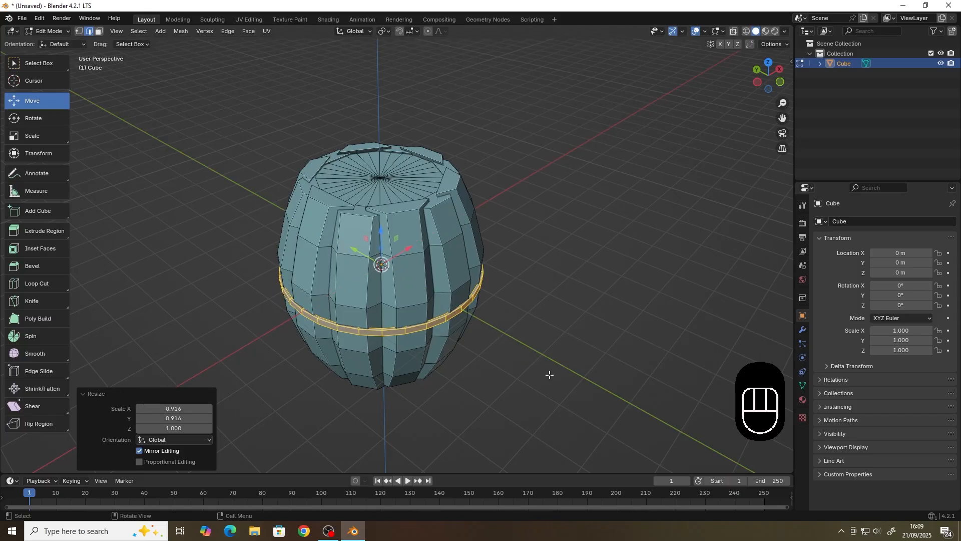
- Duplicate the hoop, move the copy up about 1.88 m along Z, and scale it by about 0.87 in X and Y
key(shift+d)
right_click(545, 340)
middle_drag(361, 276, 383, 241)
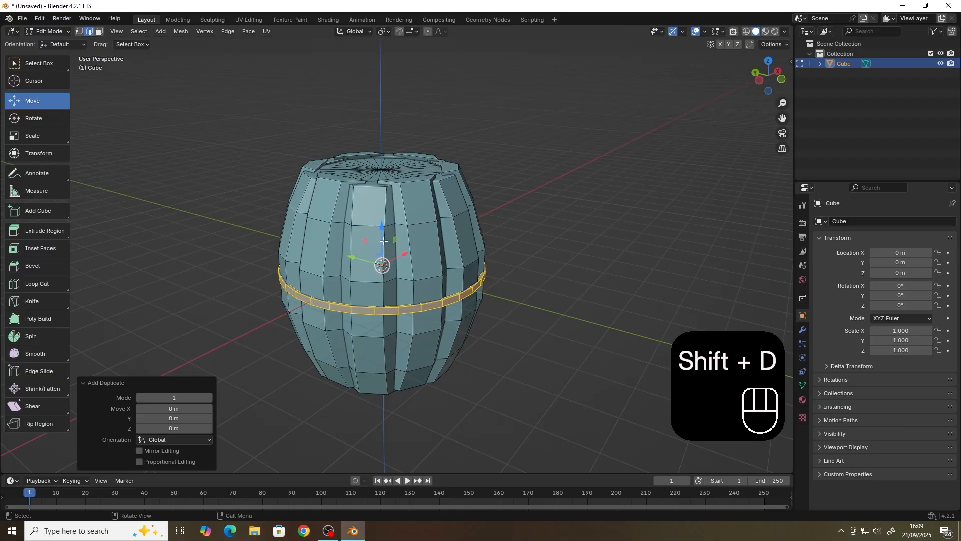
drag(383, 242, 383, 156)
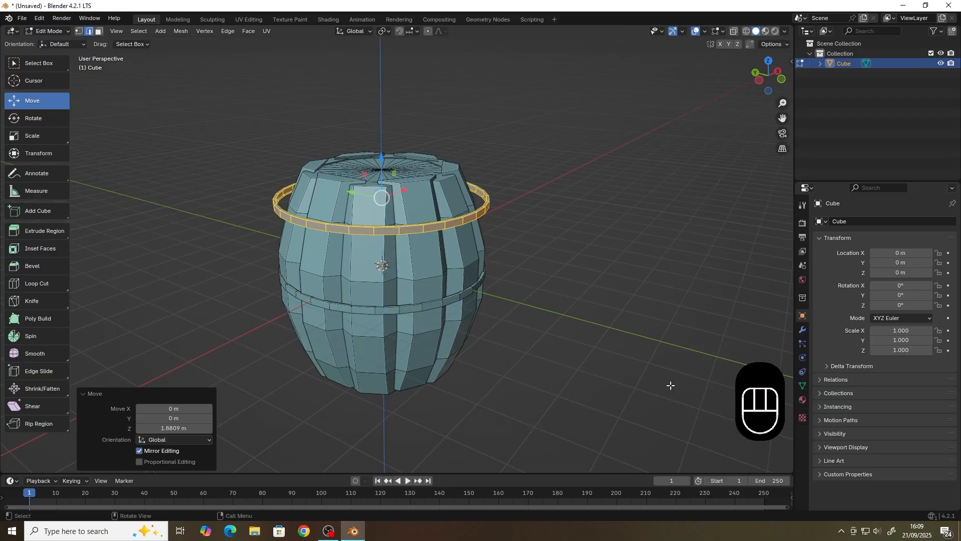
key(s)
key(shift+z)
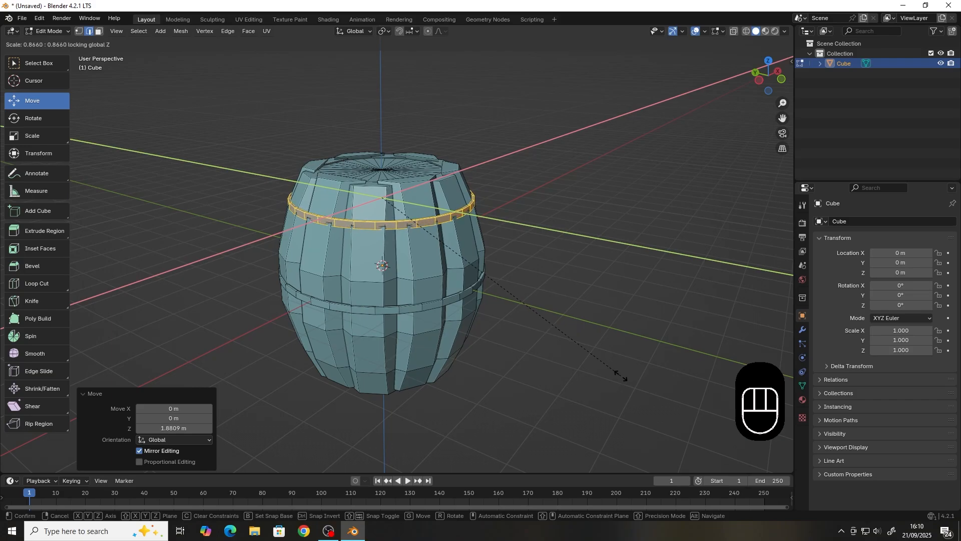
click(621, 375)
- Duplicate the upper hoop and move the copy down about 3.81 m along Z to the barrel's lower part
middle_drag(622, 375, 544, 380)
key(shift+d)
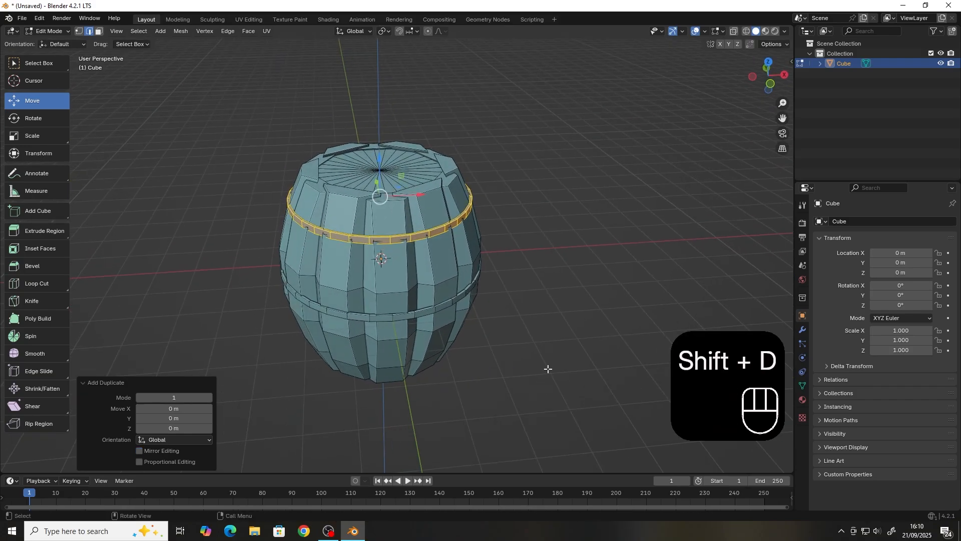
drag(379, 159, 392, 284)
middle_drag(423, 311, 486, 267)
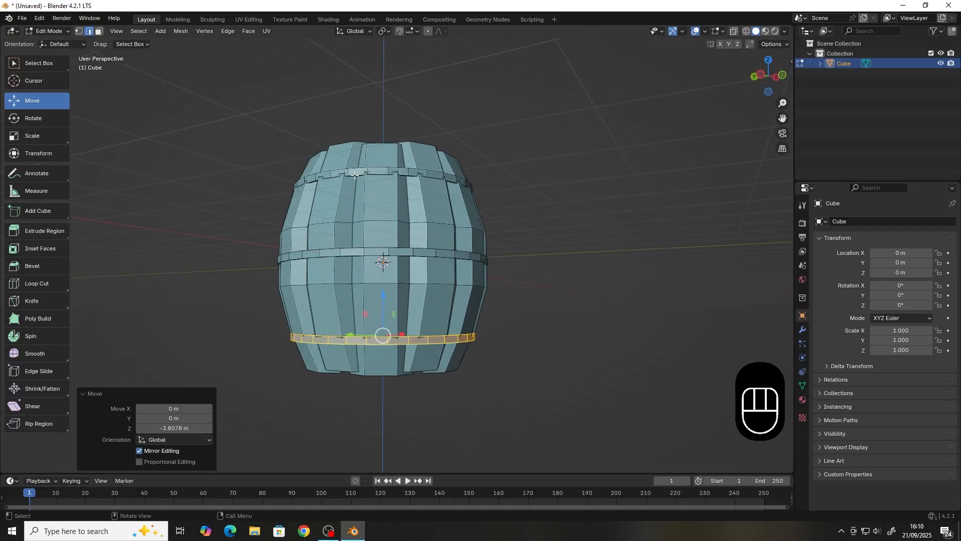
- Select the upper hoop's bottom edge loops and scale them outward in X and Y to clear the staves, and deselect
key(3)
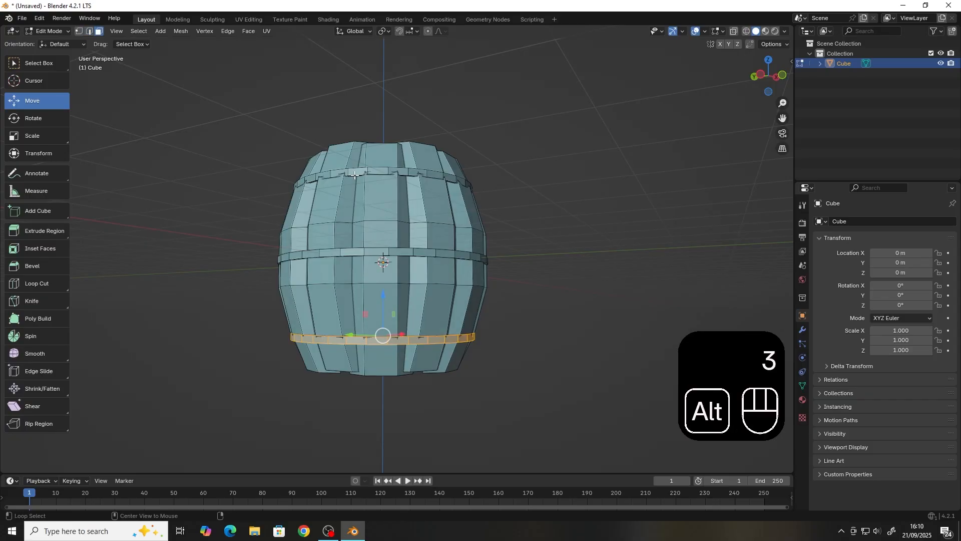
alt+click(355, 175)
key(2)
scroll(361, 173, up, 4)
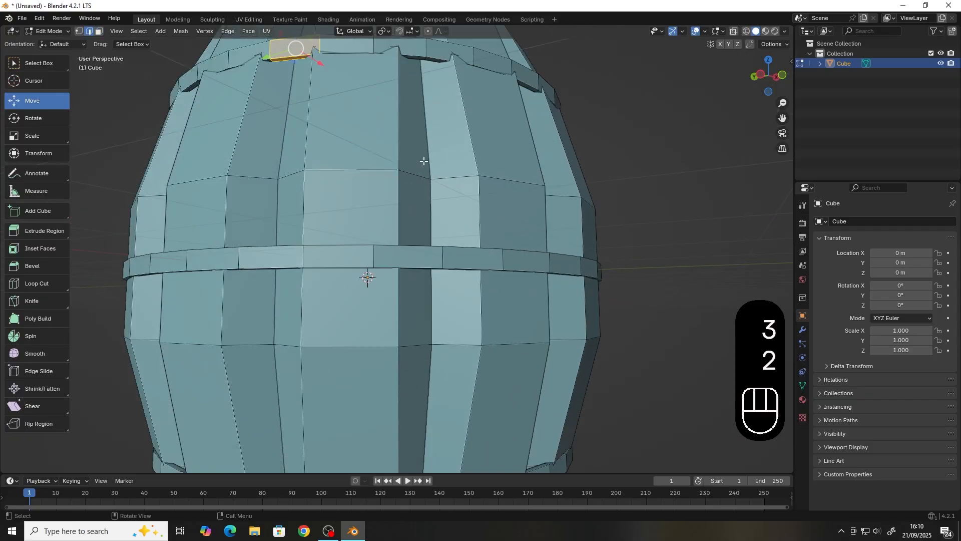
shift+middle_drag(423, 159, 444, 216)
alt+click(358, 144)
alt+shift+click(425, 147)
key(s)
key(shift+z)
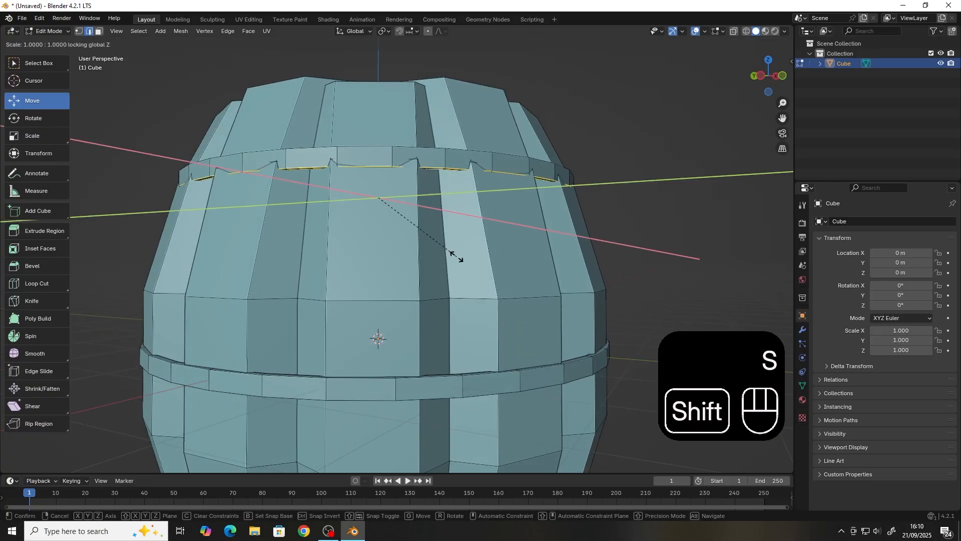
click(460, 256)
middle_drag(459, 257, 376, 208)
click(282, 292)
alt+click(282, 294)
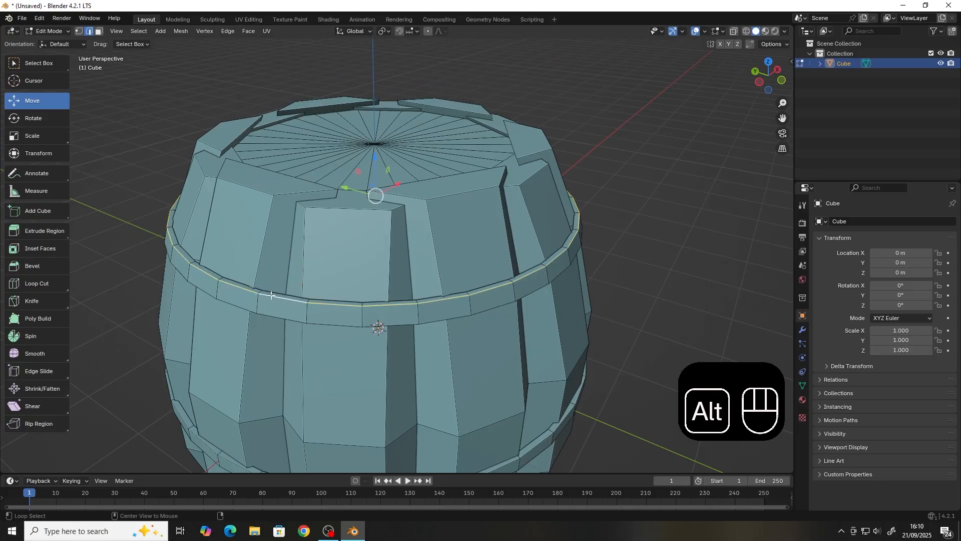
click(603, 296)
- Select the lower hoop's top edge loops and scale them by about 1.02 in X and Y to clear the staves
shift+middle_drag(576, 377, 403, 345)
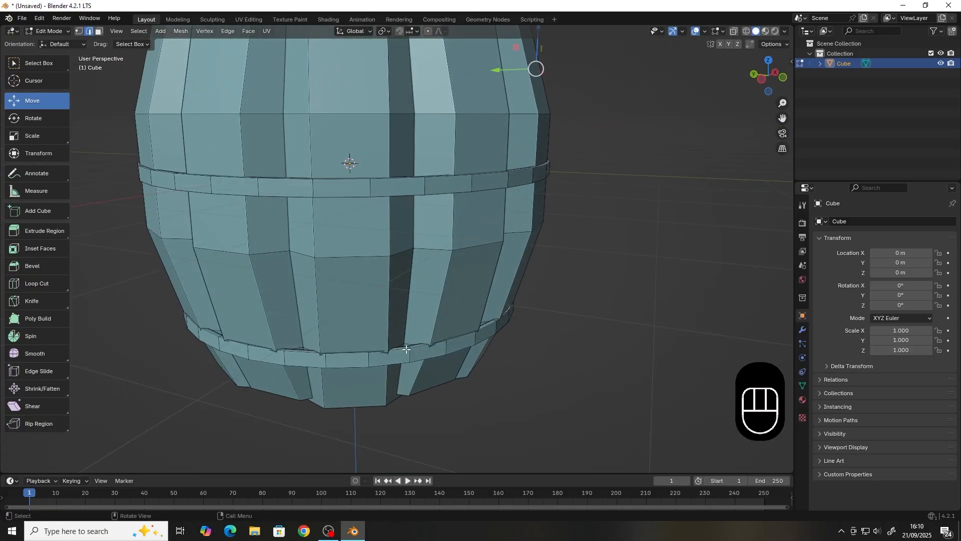
click(403, 345)
alt+click(403, 345)
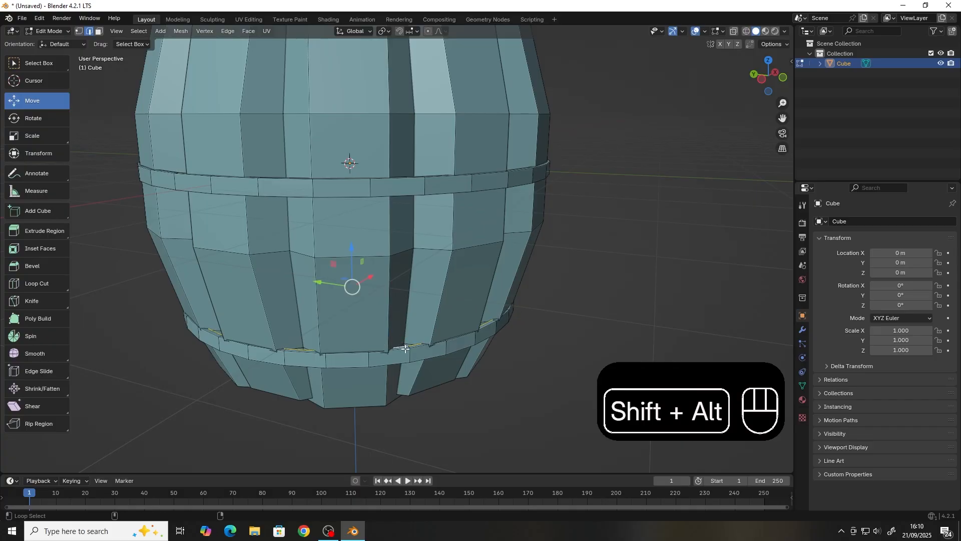
alt+shift+click(403, 346)
key(s)
key(shift+z)
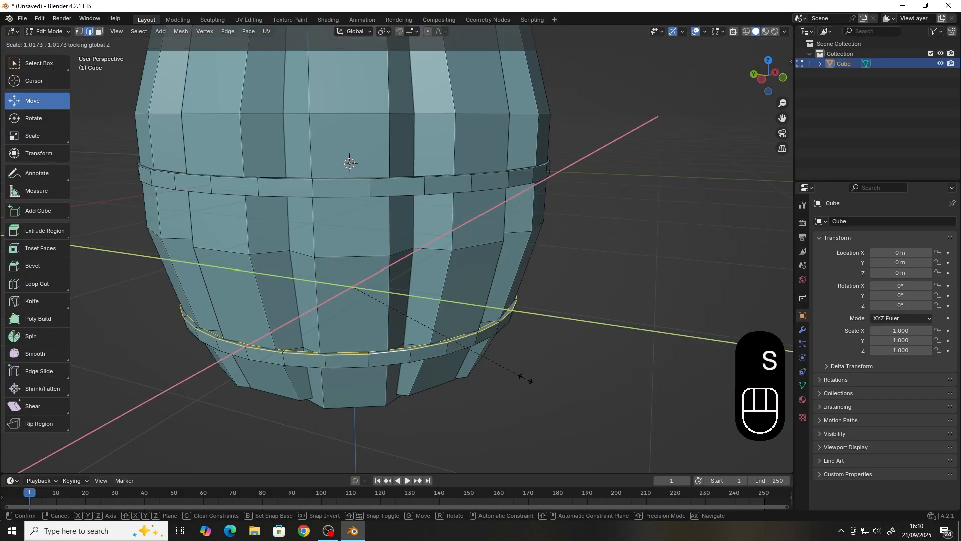
click(524, 381)
- Examine the whole barrel and its three hoops from the side and from above in Object Mode, and reopen its mesh for editing
scroll(570, 361, down, 4)
key(Tab)
scroll(555, 271, down, 3)
middle_drag(556, 270, 414, 197)
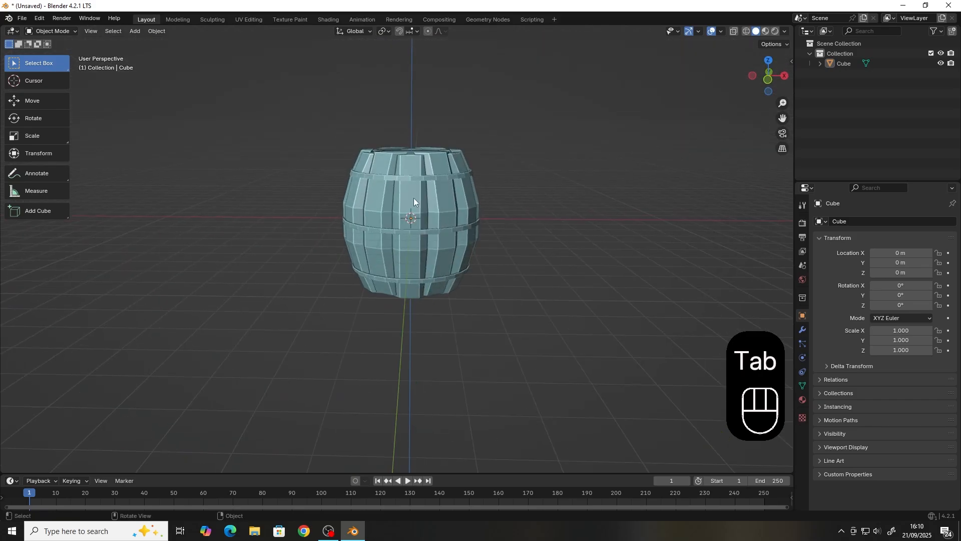
click(416, 197)
click(563, 275)
key(Tab)
key(Tab)
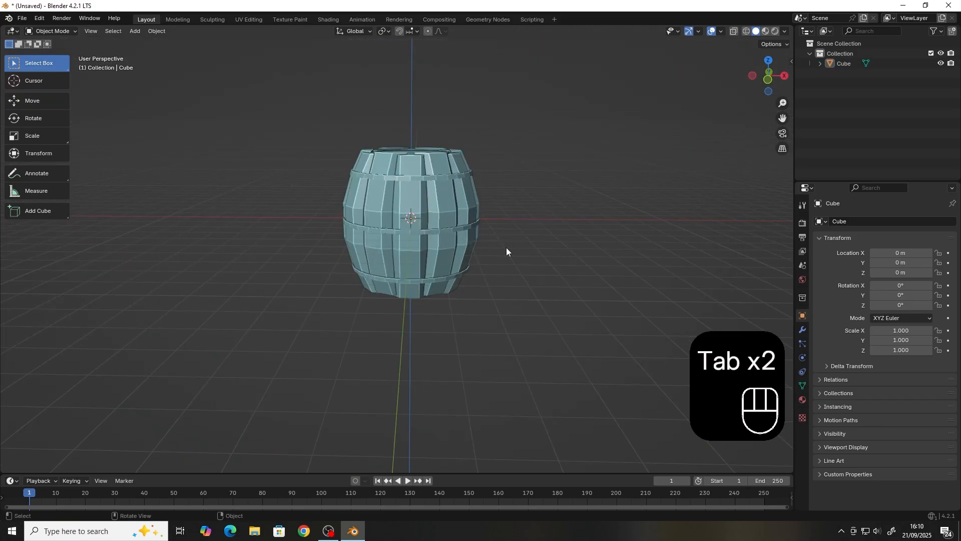
middle_drag(506, 251, 446, 217)
click(444, 218)
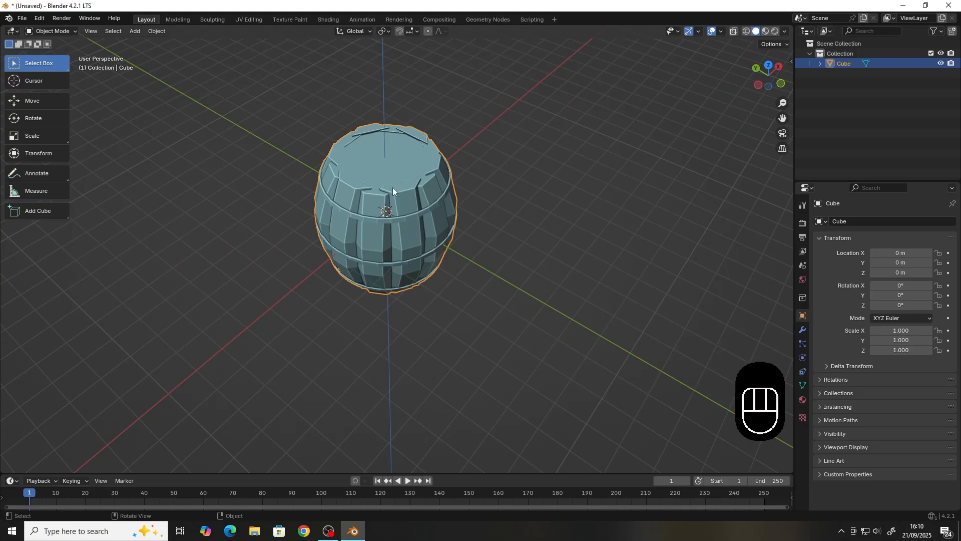
key(Tab)
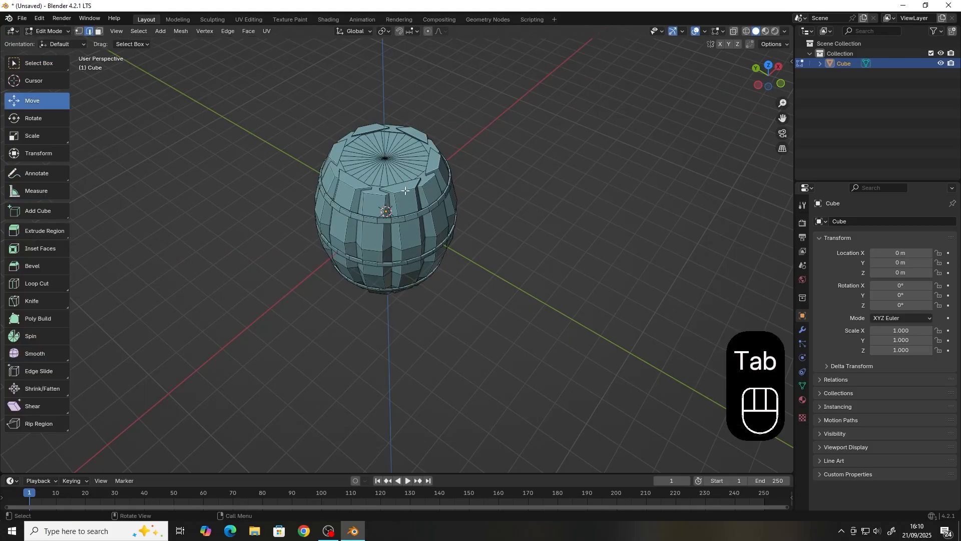
- Switch the barrel from mesh editing back to Object Mode
key(Tab)
key(s)
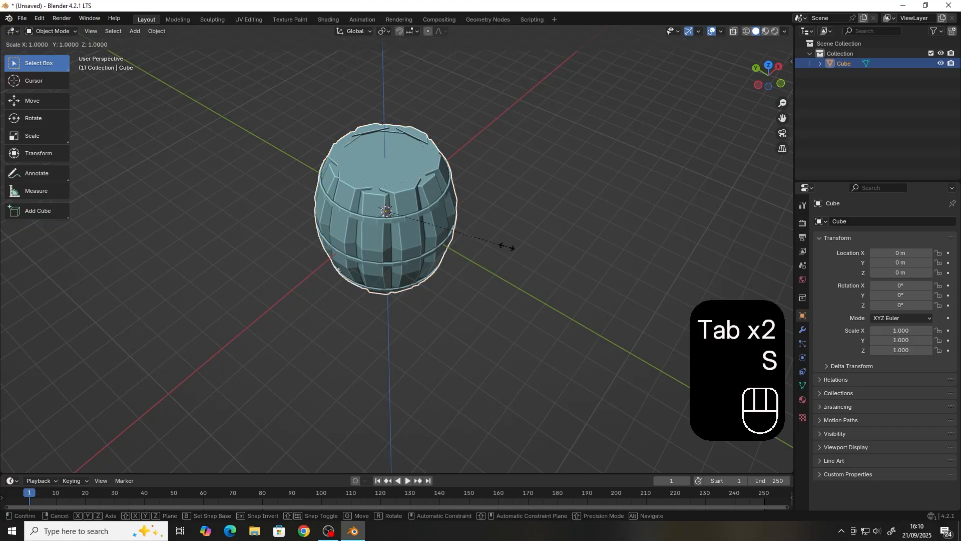
key(y)
right_click(634, 299)
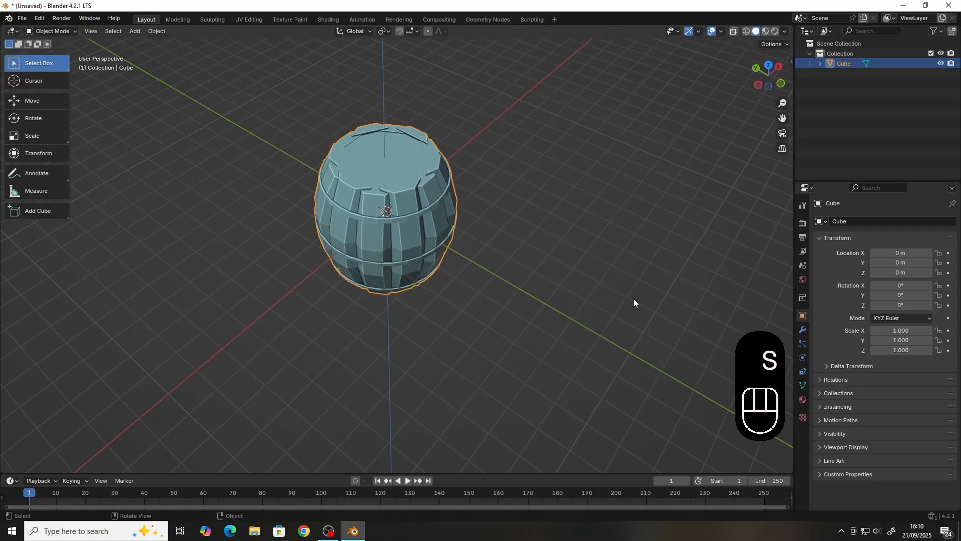
- Move the whole barrel about -8.12 m along Y, away from the world origin, and deselect it
key(g)
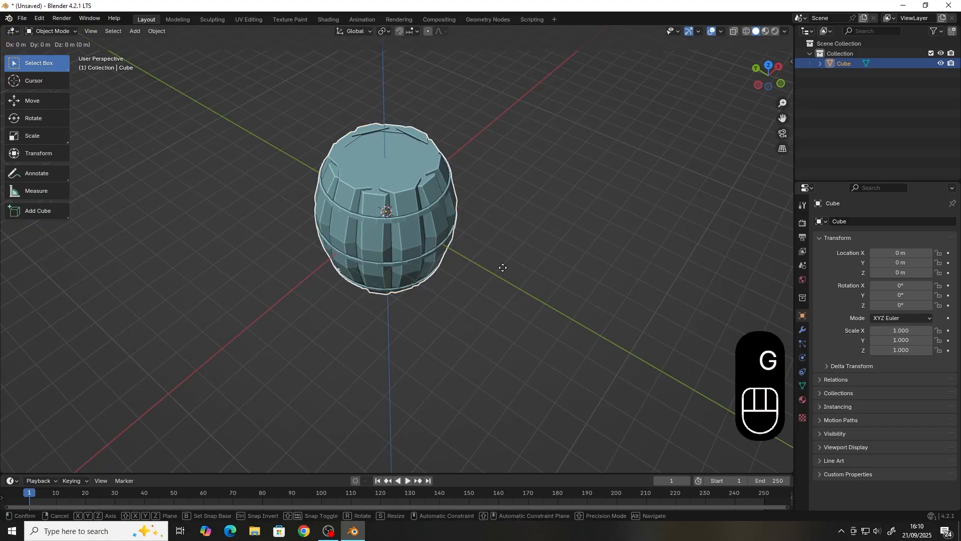
key(y)
click(694, 371)
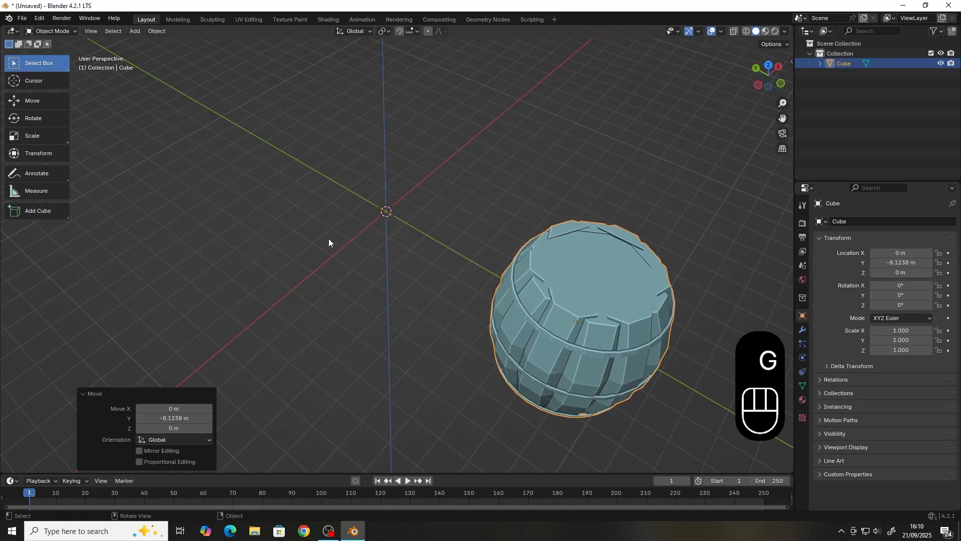
click(296, 227)
middle_drag(296, 227, 398, 219)
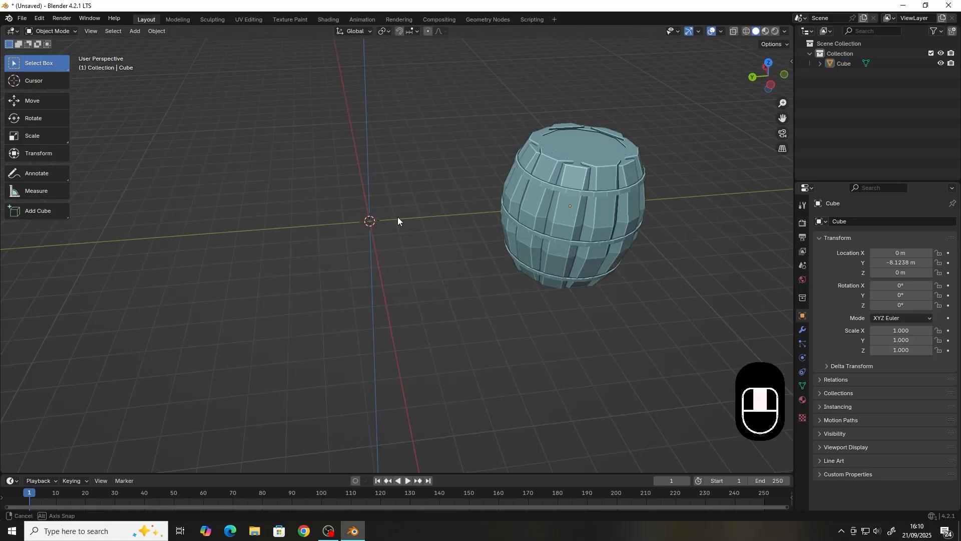
- Add a new 2 m cube at the world origin beside the barrel
key(Tab)
key(Tab)
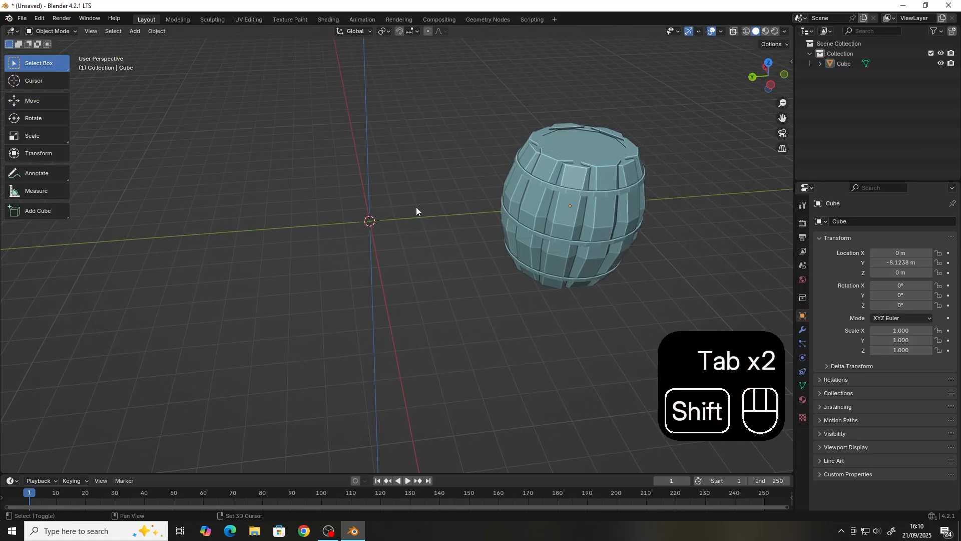
key(shift+a)
mouse_move(407, 223)
click(462, 227)
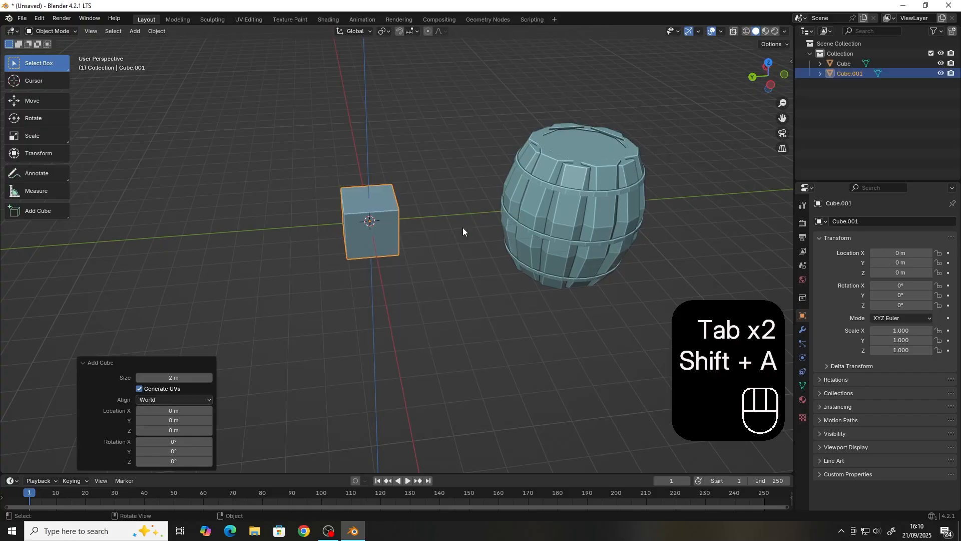
shift+middle_drag(358, 206, 386, 239)
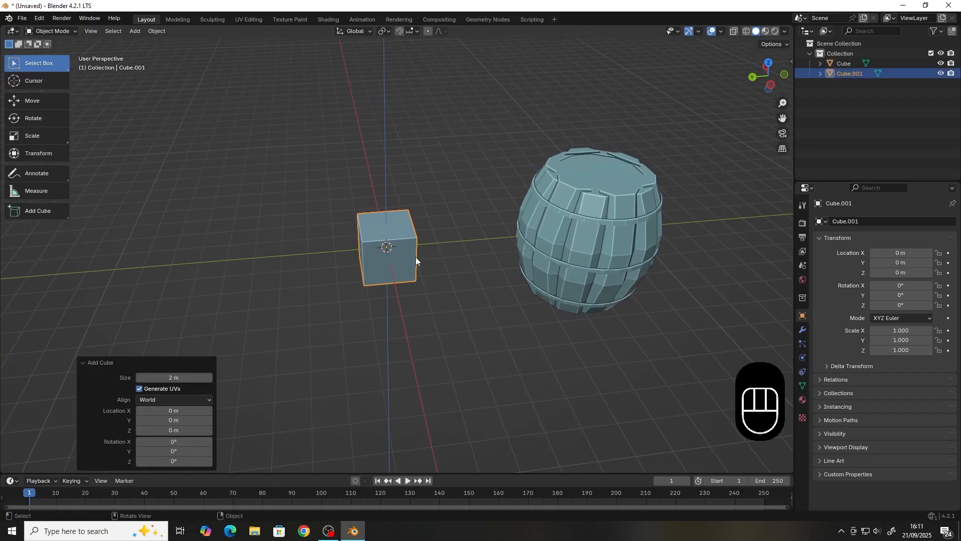
- In Edit Mode, shape the cube into an upright plank by scaling it about 2.81 in Z, 0.28 in X, and narrower in Y
key(Tab)
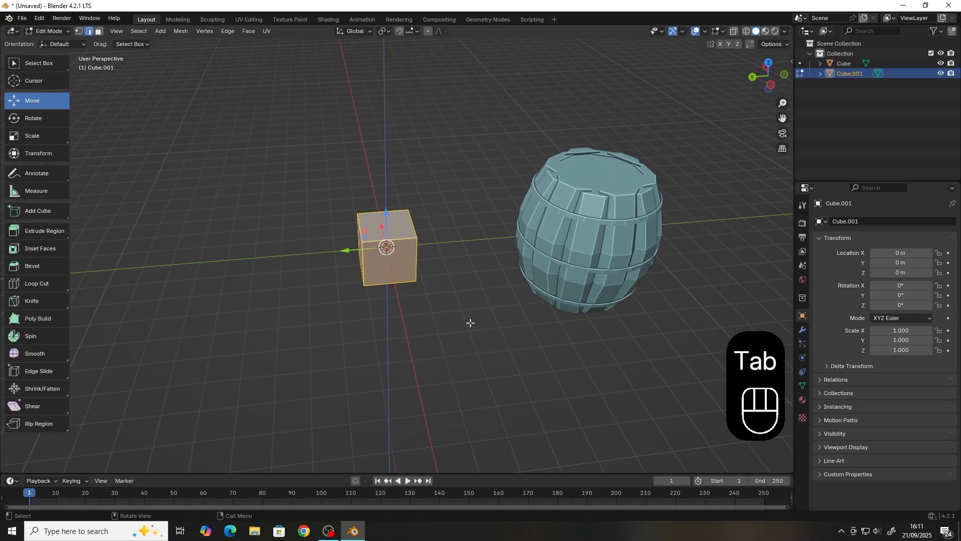
key(s)
key(z)
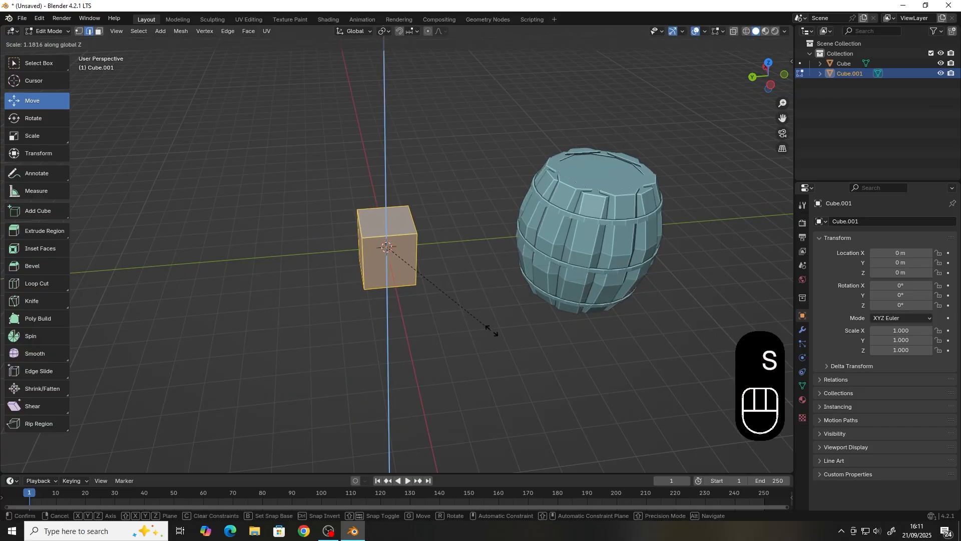
click(665, 395)
key(s)
key(x)
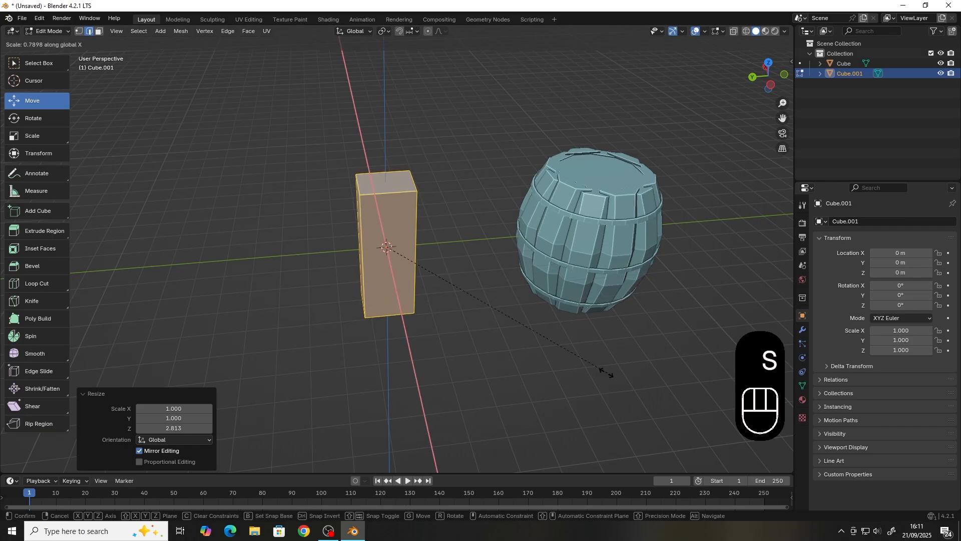
click(419, 331)
key(s)
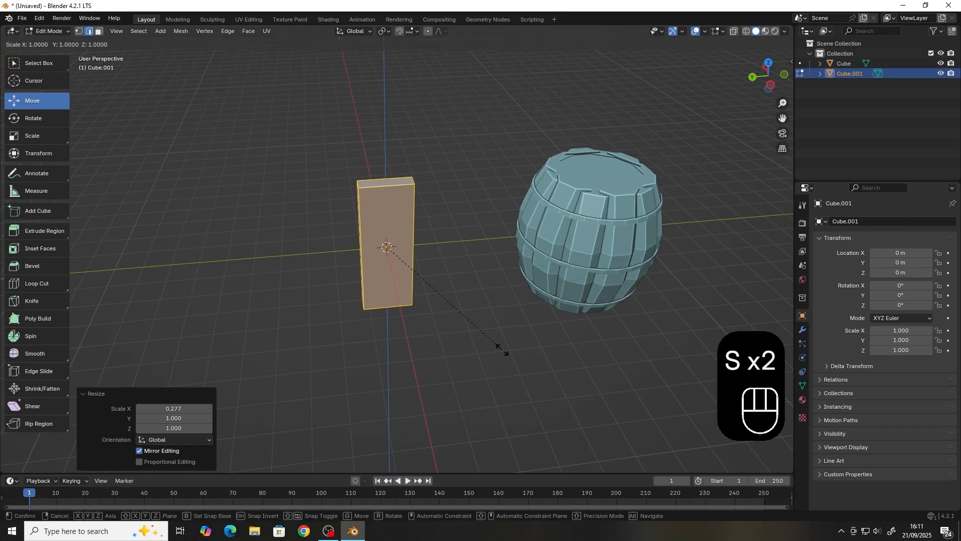
key(y)
click(394, 333)
- Add one centred horizontal loop cut to the plank and move it about -1.39 m along X
middle_drag(381, 323, 427, 272)
key(ctrl+r)
click(399, 255)
right_click(343, 279)
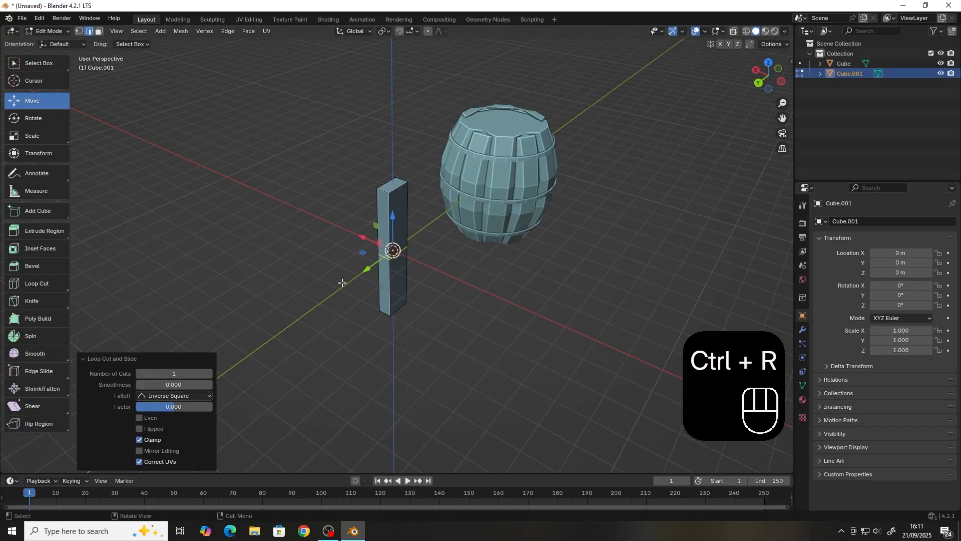
middle_drag(344, 279, 350, 242)
key(g)
key(x)
click(395, 253)
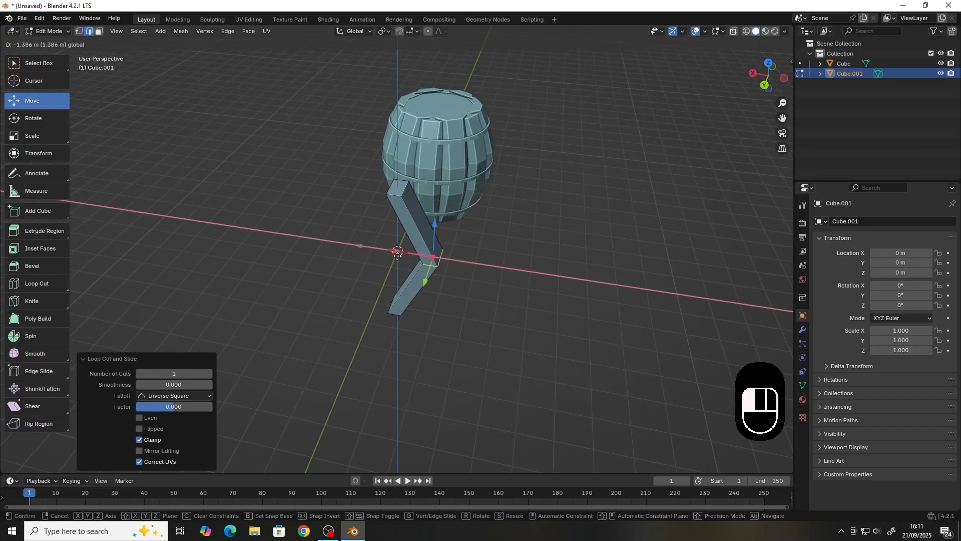
- Bevel the plank's offset middle loop with three segments and a width of about 2.29 m to form a smooth curve
key(ctrl+b)
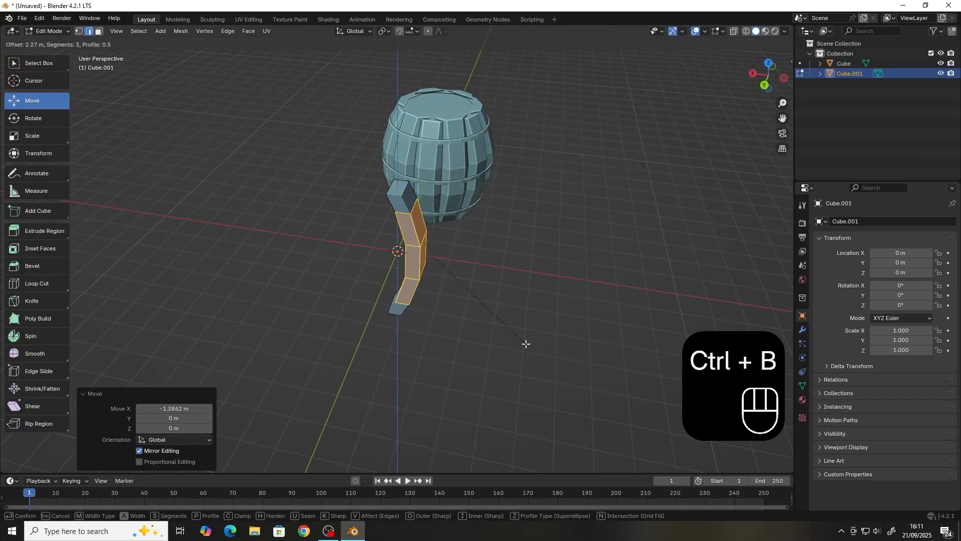
click(527, 343)
middle_drag(396, 209, 461, 203)
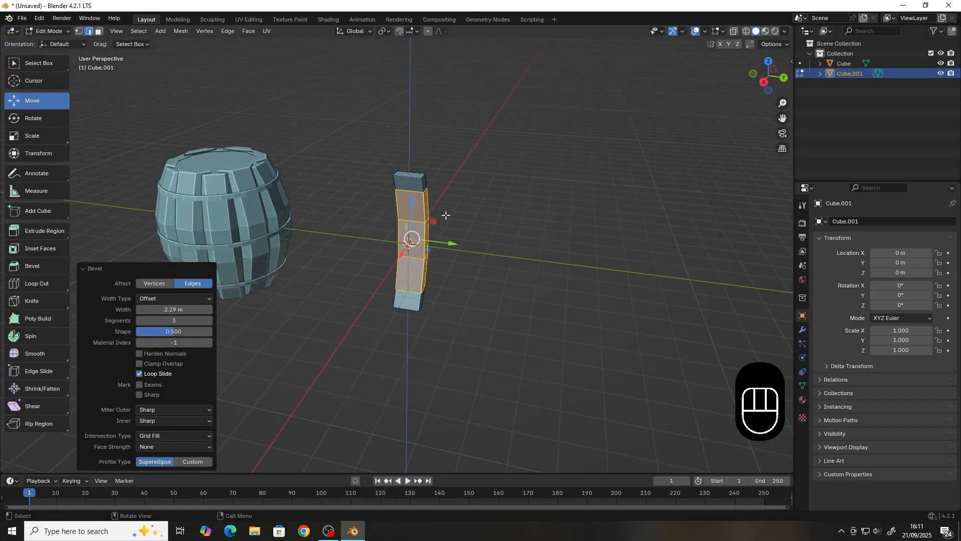
- Select the curved strip of faces on the stave's concave side, scale it wider than the opposite side, and deselect
key(2)
click(408, 188)
key(3)
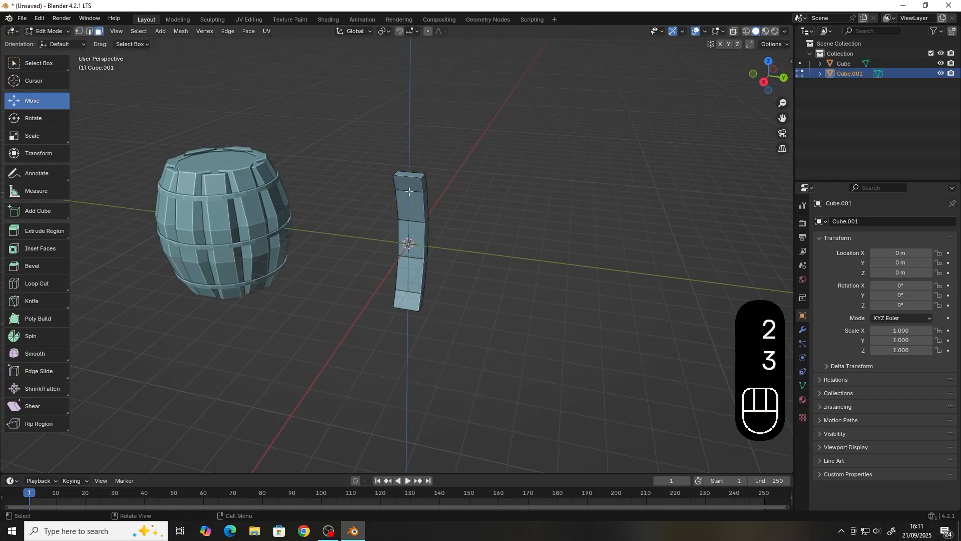
click(409, 181)
ctrl+click(409, 289)
middle_drag(409, 288, 430, 259)
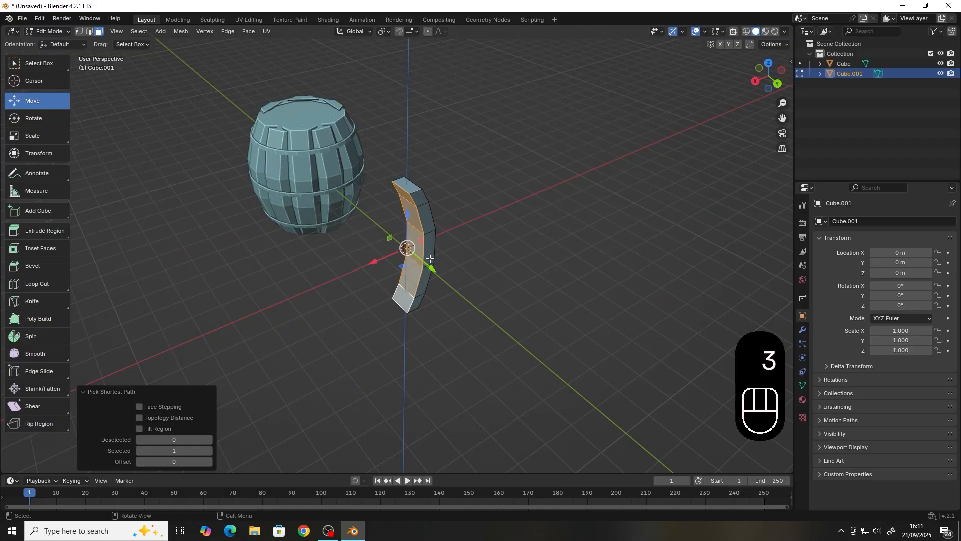
key(s)
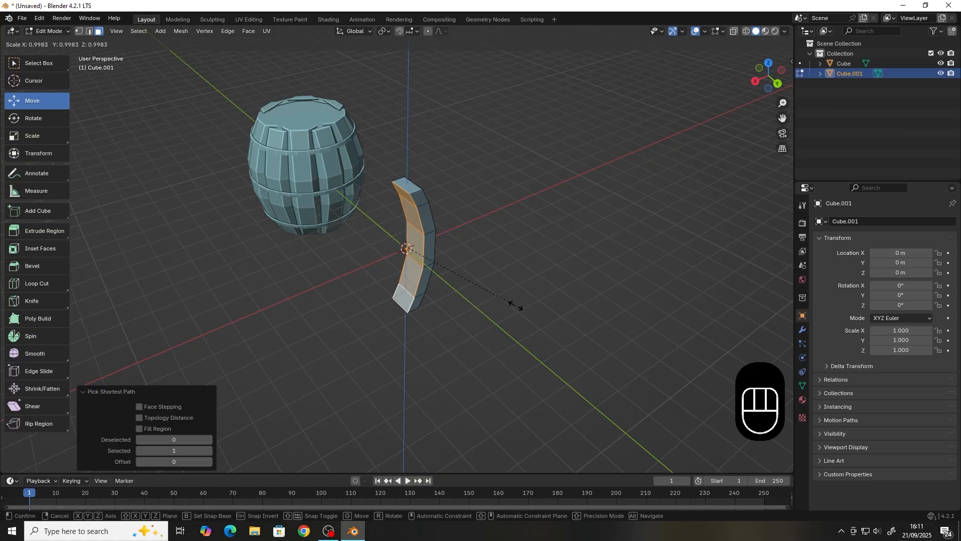
right_click(512, 304)
click(585, 263)
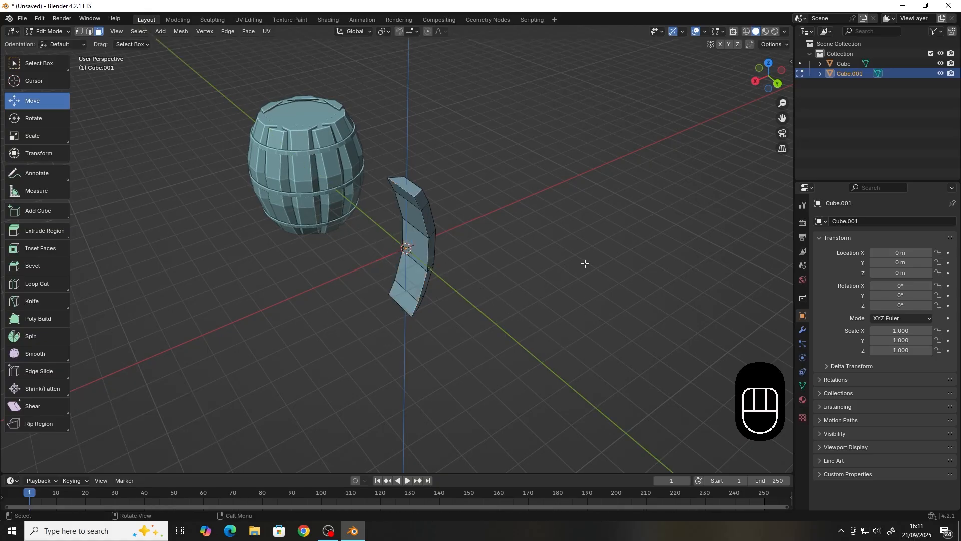
- Select the entire stave mesh, move it in the negative X direction away from the origin, and deselect it
middle_drag(585, 264, 407, 251)
key(a)
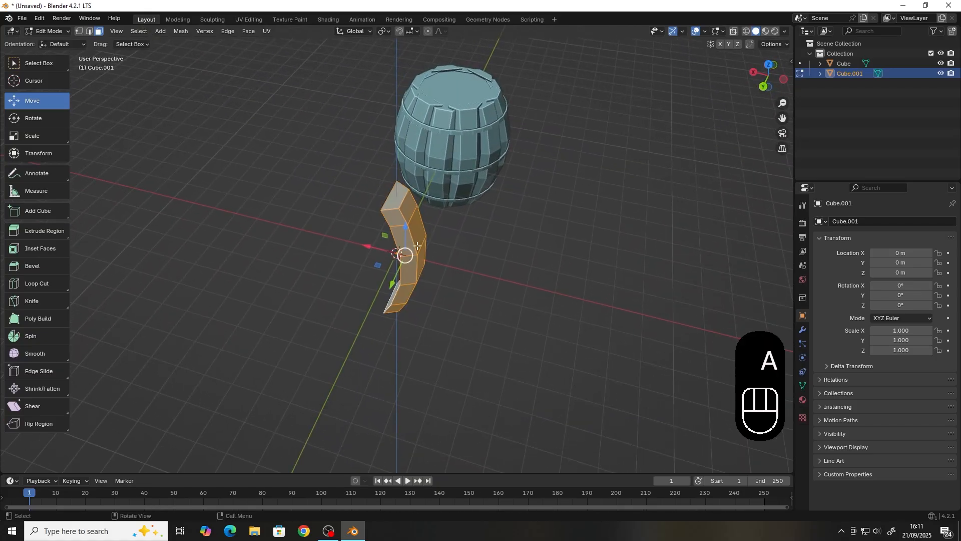
drag(370, 248, 415, 266)
click(415, 266)
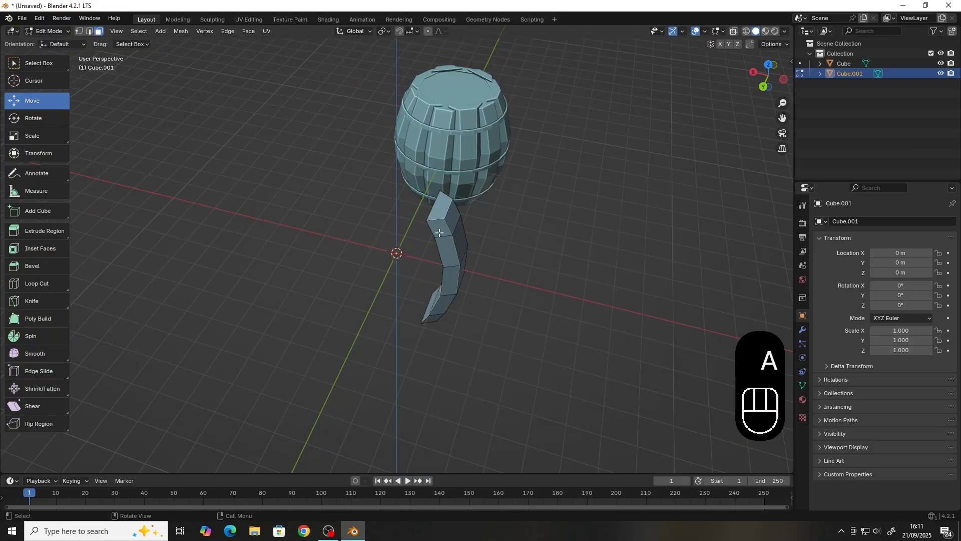
- Mark seams along one long edge of the stave's concave side and three edges of each end face, and deselect
key(2)
middle_drag(446, 232, 537, 180)
alt+click(444, 192)
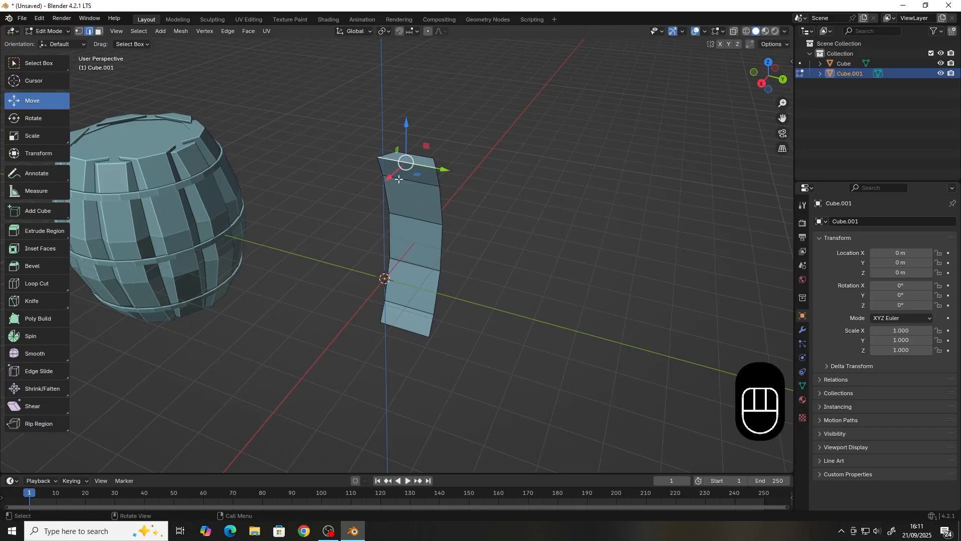
shift+click(385, 167)
ctrl+click(399, 329)
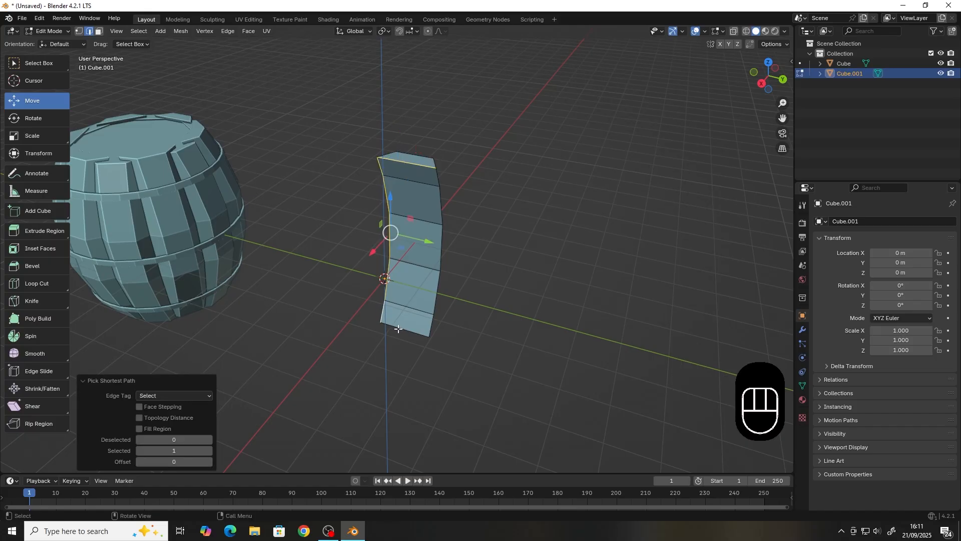
middle_drag(422, 178, 410, 162)
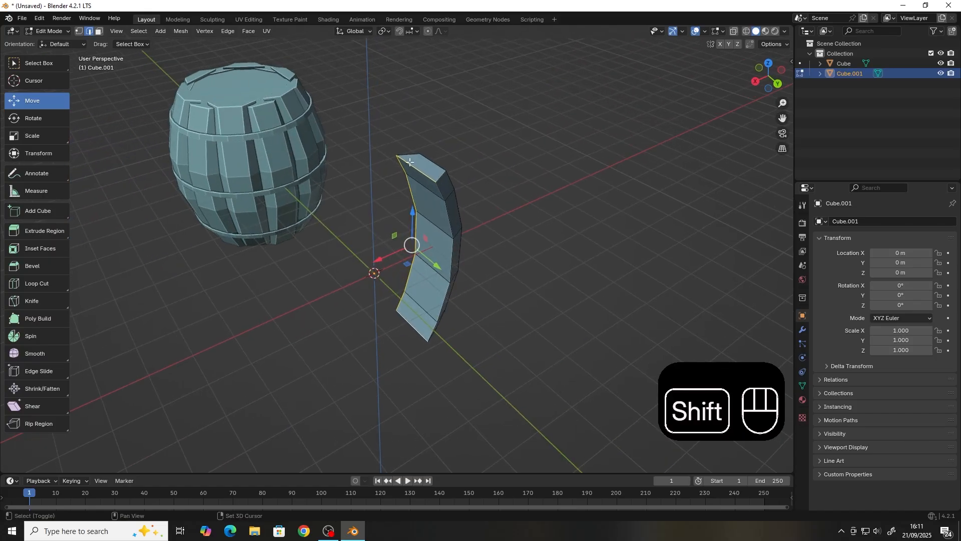
shift+click(410, 161)
middle_drag(420, 181, 431, 315)
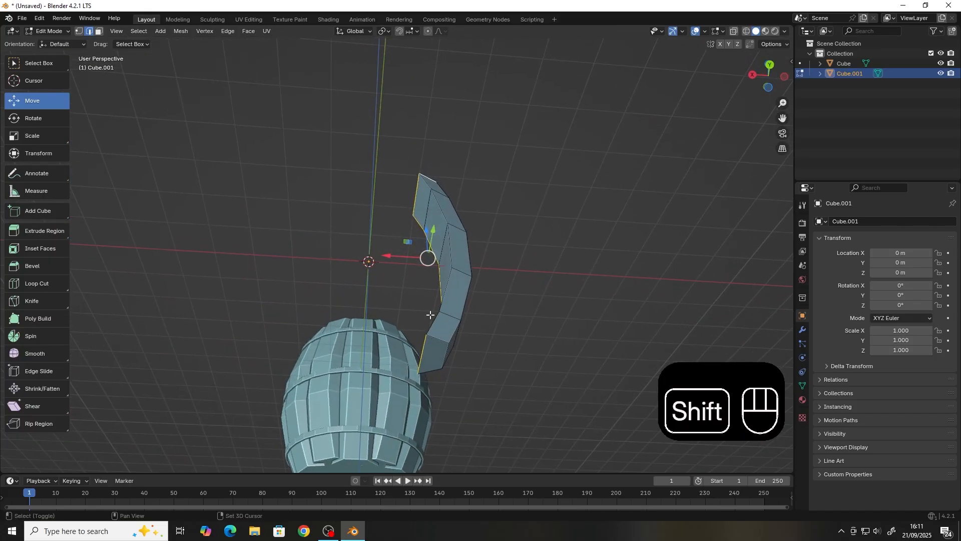
middle_drag(494, 352, 449, 198)
right_click(450, 199)
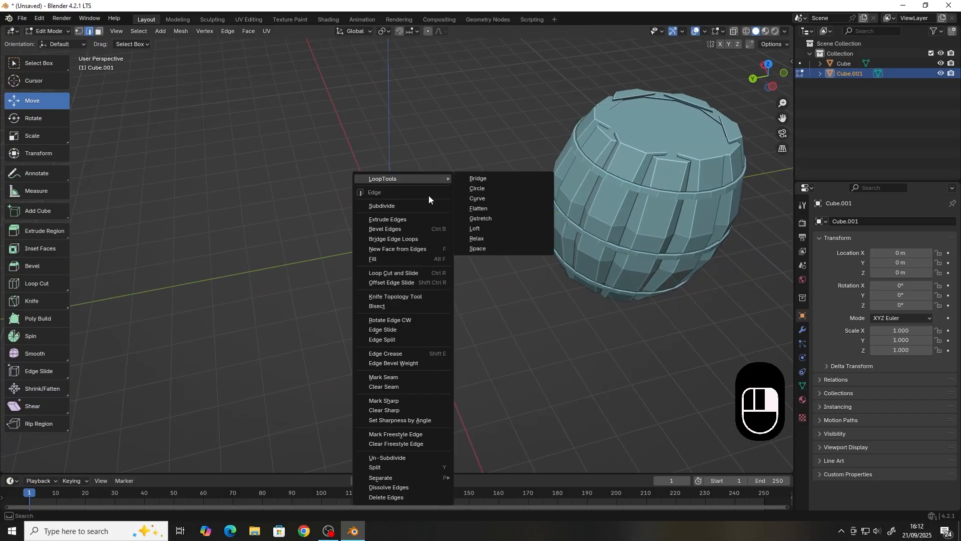
click(395, 377)
key(alt+a)
middle_drag(549, 340, 371, 262)
- Annotate the stave with freehand strokes and arrows along its sides and ends to illustrate how it unfolds at the seams
click(35, 178)
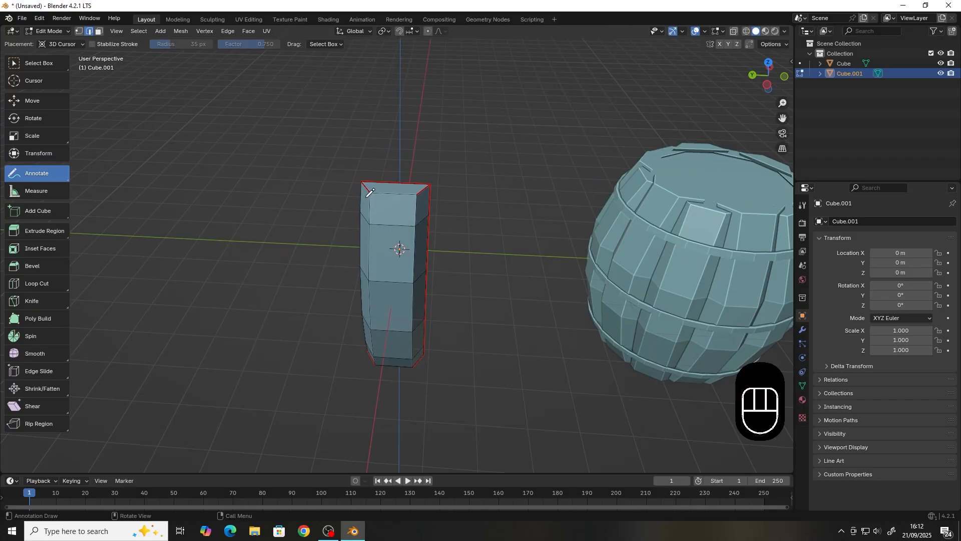
click(370, 202)
drag(369, 202, 375, 350)
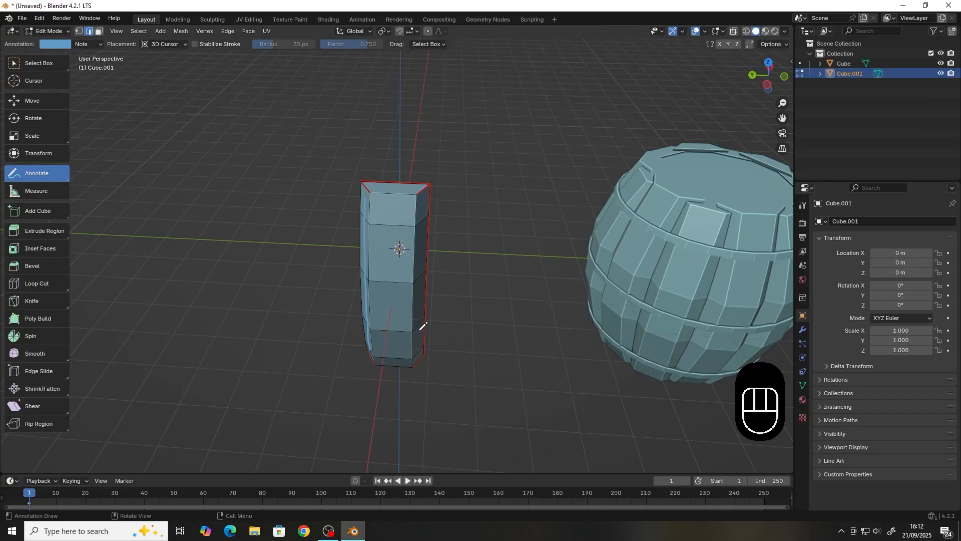
mouse_move(425, 277)
mouse_down()
mouse_move(407, 334)
mouse_move(364, 337)
mouse_move(365, 346)
mouse_move(373, 335)
mouse_up()
mouse_move(395, 191)
mouse_down()
mouse_move(382, 178)
mouse_move(378, 205)
mouse_move(384, 196)
mouse_up()
mouse_move(403, 364)
mouse_down()
mouse_move(390, 385)
mouse_move(384, 377)
mouse_up()
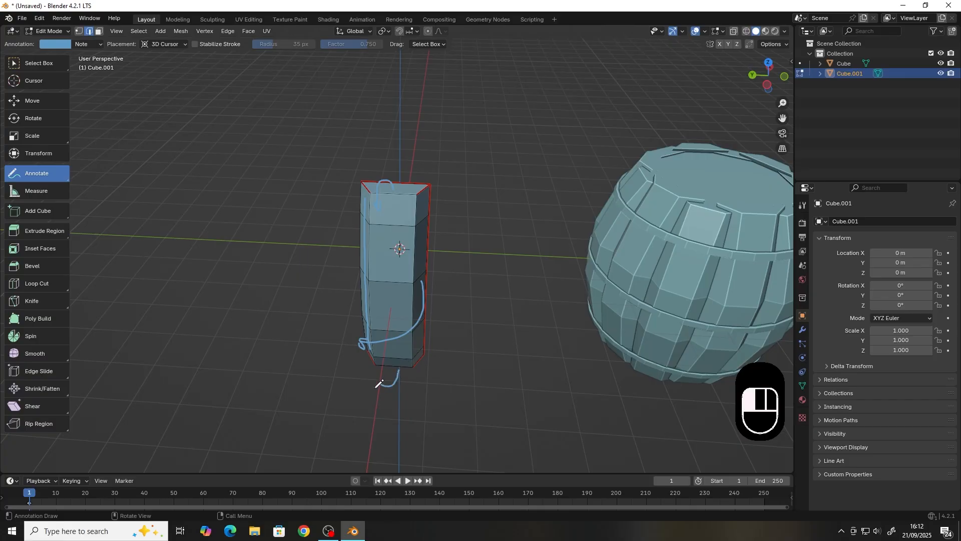
mouse_move(323, 314)
middle_down()
mouse_move(455, 264)
mouse_move(540, 279)
mouse_move(419, 223)
middle_up()
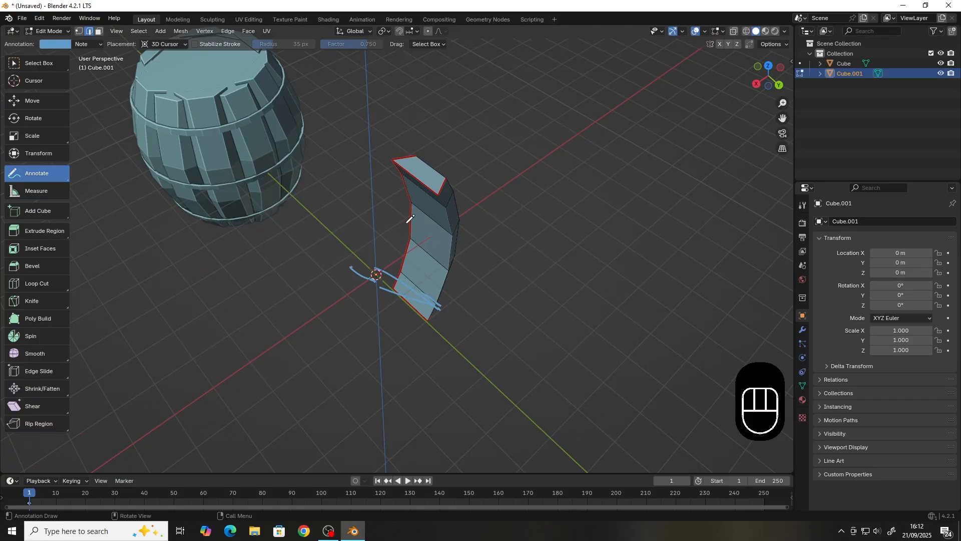
mouse_move(411, 239)
mouse_down()
mouse_move(430, 304)
mouse_move(483, 272)
mouse_move(488, 294)
mouse_up()
middle_drag(489, 294, 493, 235)
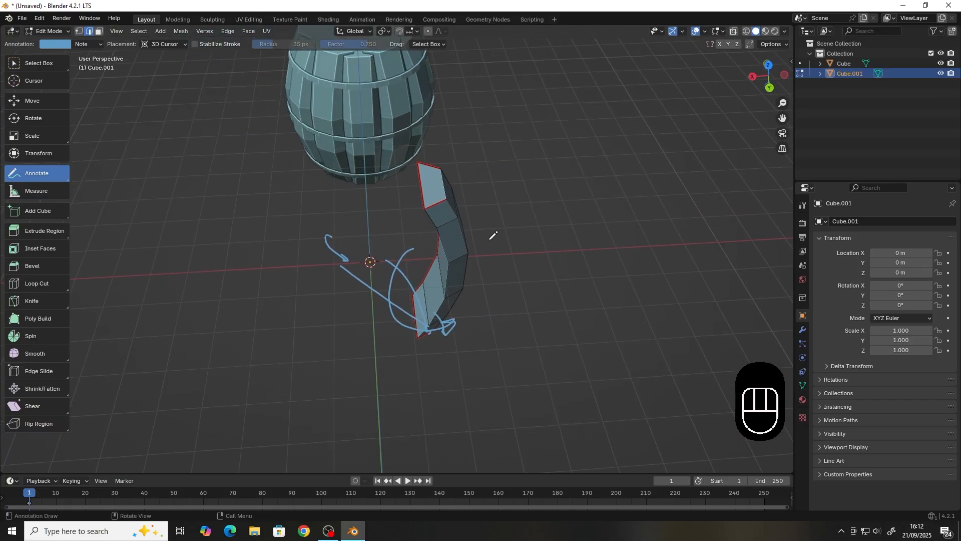
middle_drag(482, 322, 405, 269)
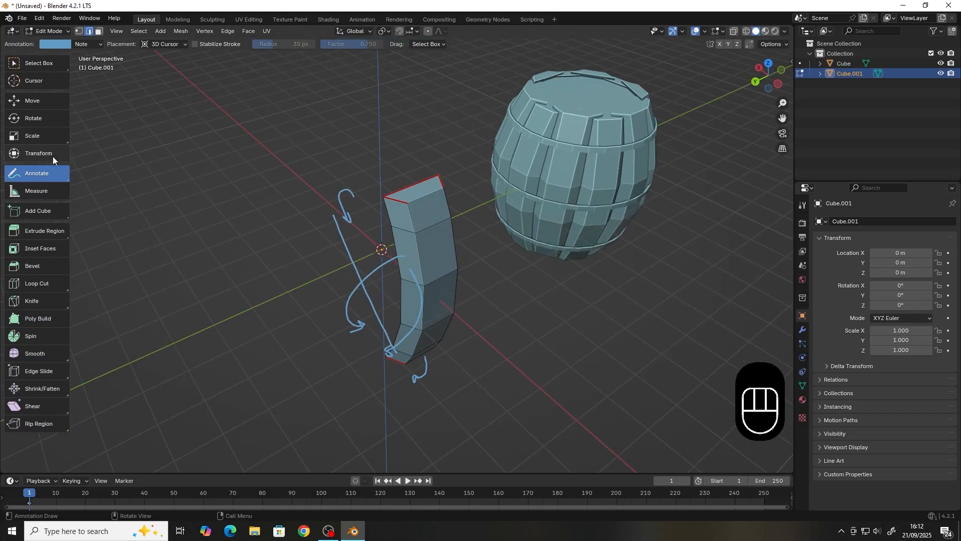
- Erase all freehand annotation strokes around the stave and return to the Move tool
mouse_move(49, 167)
mouse_down()
mouse_move(83, 221)
mouse_move(61, 258)
mouse_up()
mouse_move(378, 265)
mouse_down()
mouse_move(343, 189)
mouse_move(354, 285)
mouse_move(380, 283)
mouse_move(350, 322)
mouse_move(391, 339)
mouse_move(419, 316)
mouse_move(443, 380)
mouse_move(419, 349)
mouse_up()
click(47, 105)
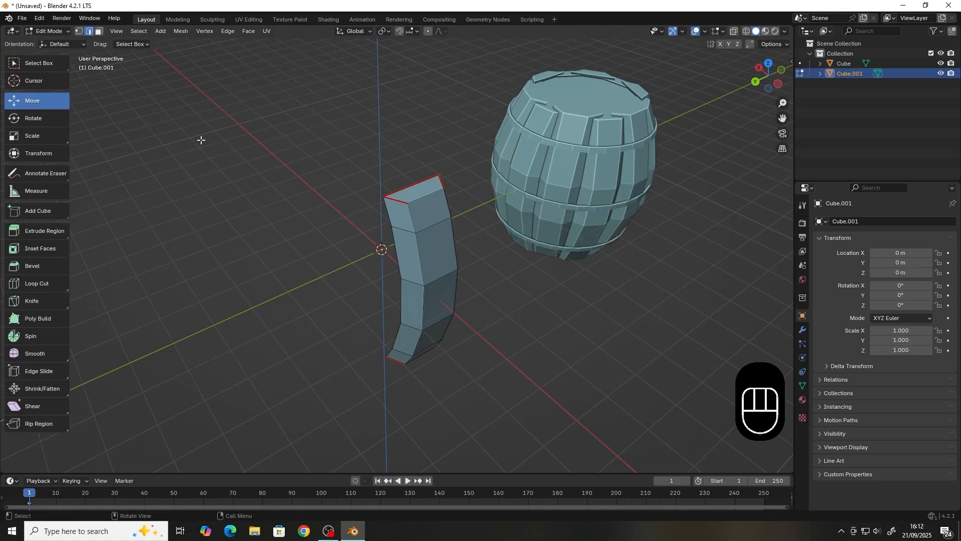
middle_drag(431, 201, 463, 212)
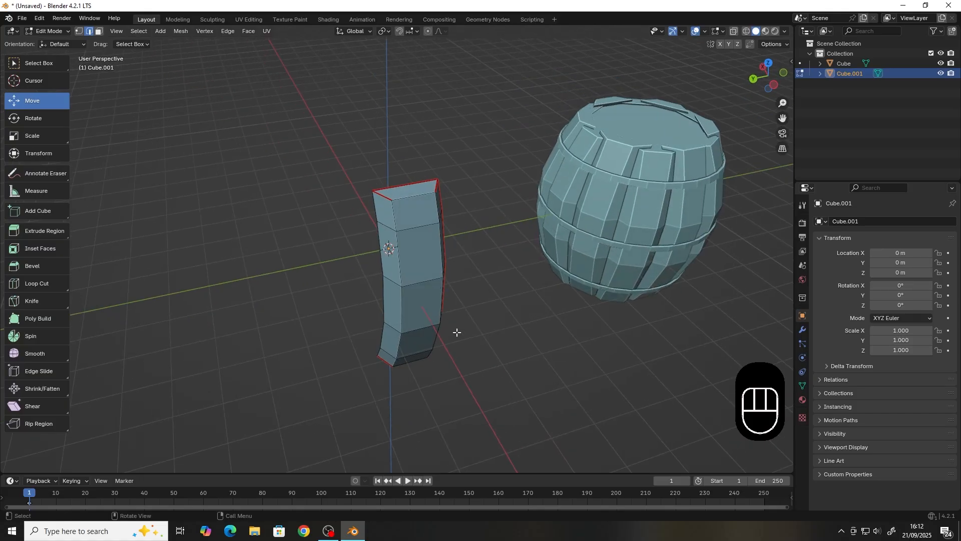
- Select the entire stave and spin it around the Z axis in 12 steps through about 301 degrees
click(426, 260)
middle_drag(479, 302, 351, 319)
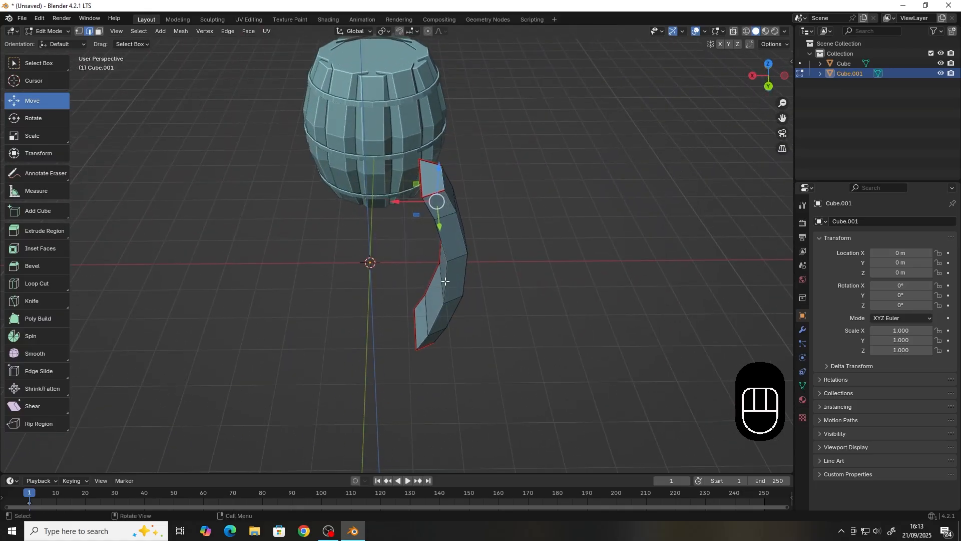
key(a)
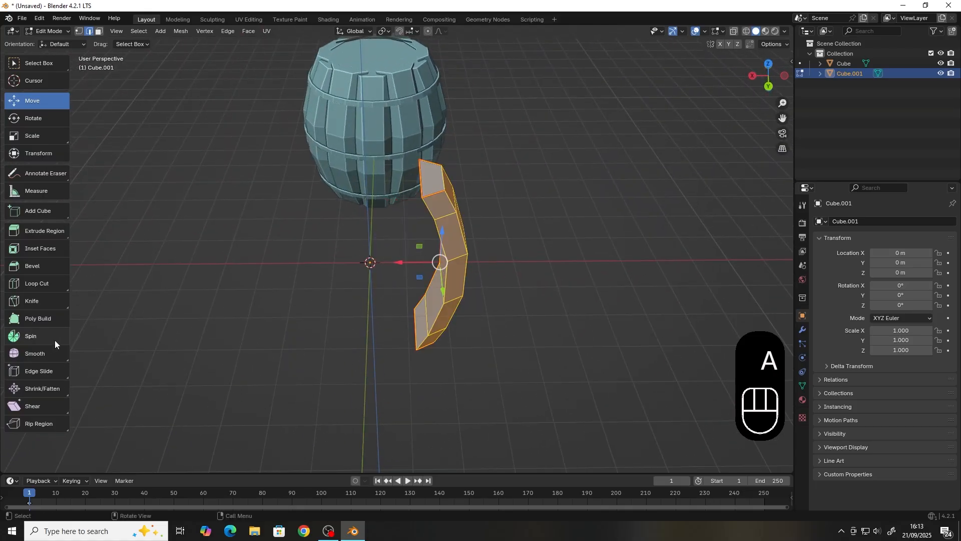
middle_drag(130, 335, 171, 332)
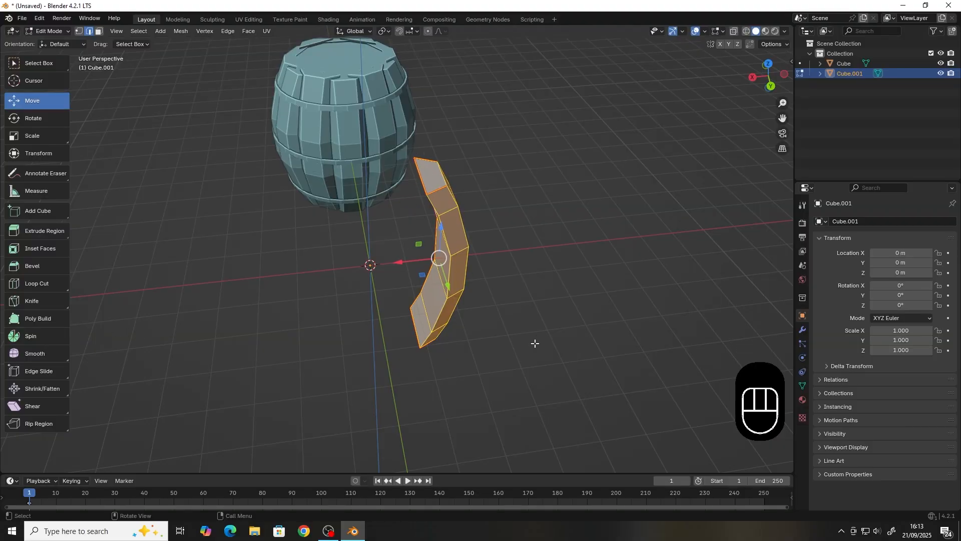
middle_drag(534, 343, 30, 335)
click(30, 336)
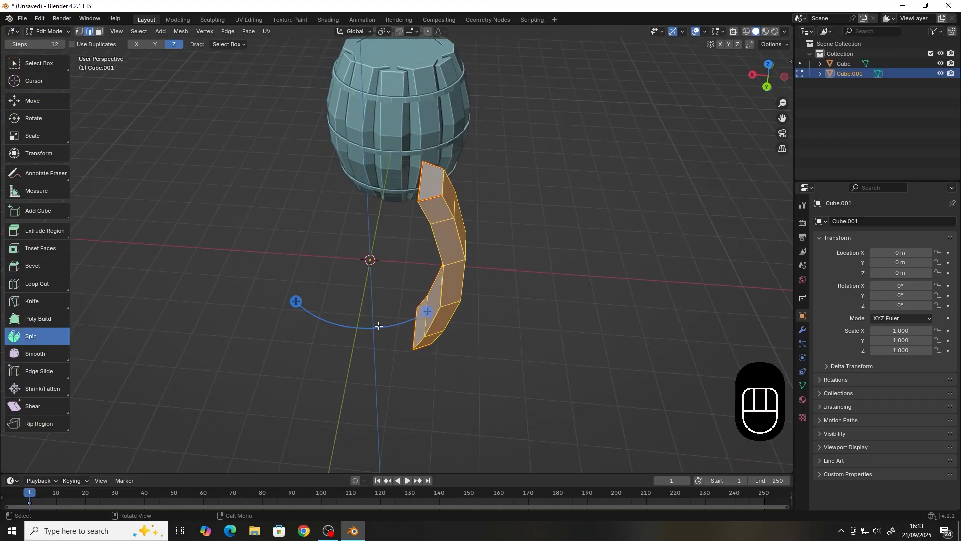
drag(427, 311, 532, 249)
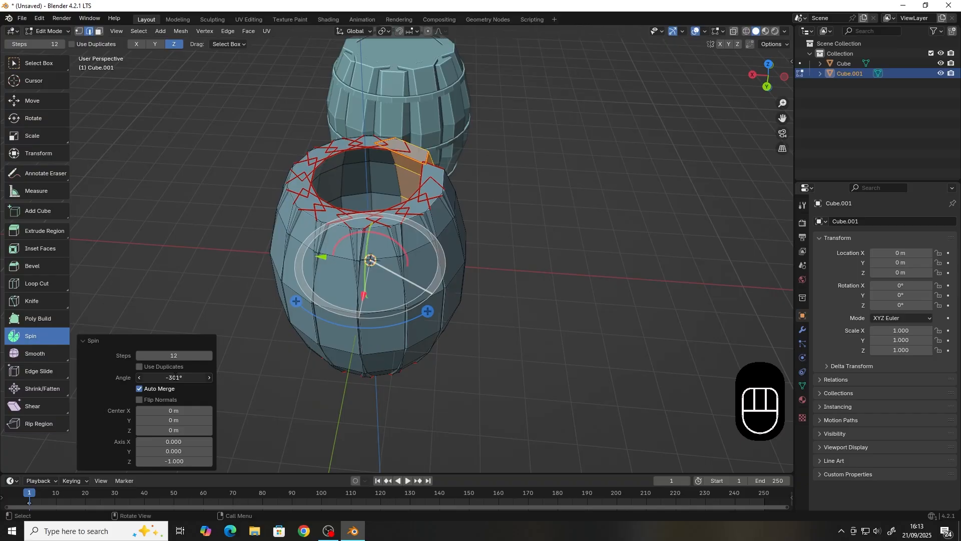
- Set the spin angle to 12*30 degrees and deselect the ring of staves
click(175, 377)
text(152)
key(BackSpace)
key(BackSpace)
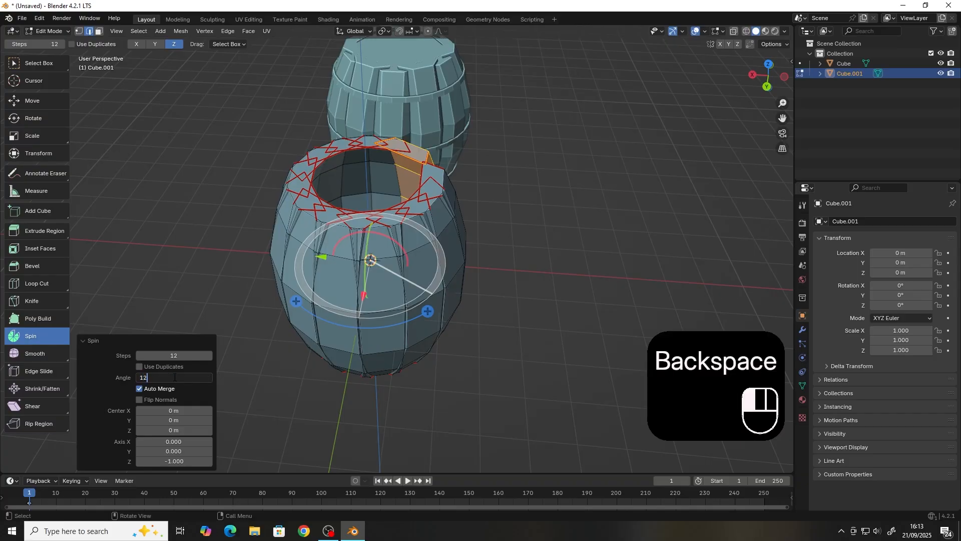
text(2*30)
key(Return)
click(568, 297)
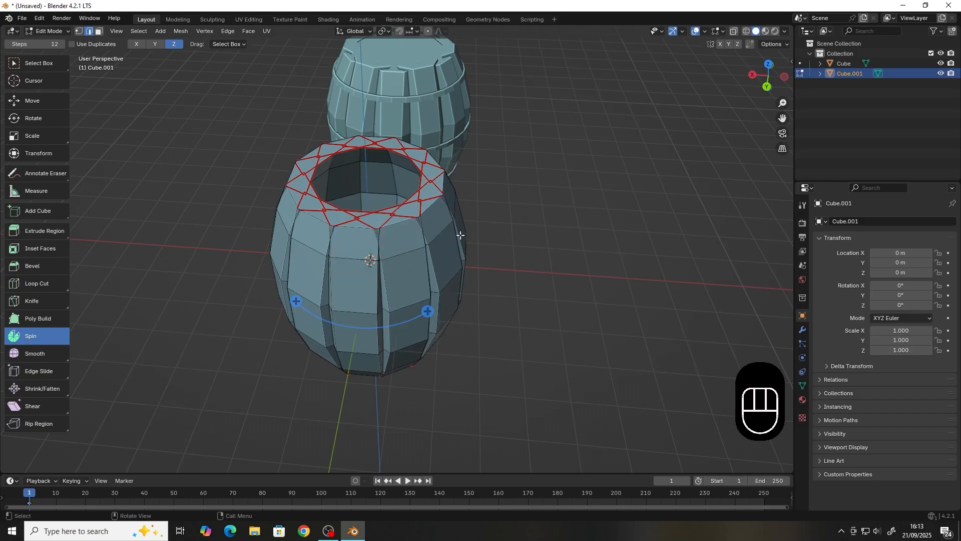
- Select the top end faces of six alternate staves, raise them slightly along the Z axis, and deselect them
click(99, 31)
click(331, 147)
shift+click(416, 154)
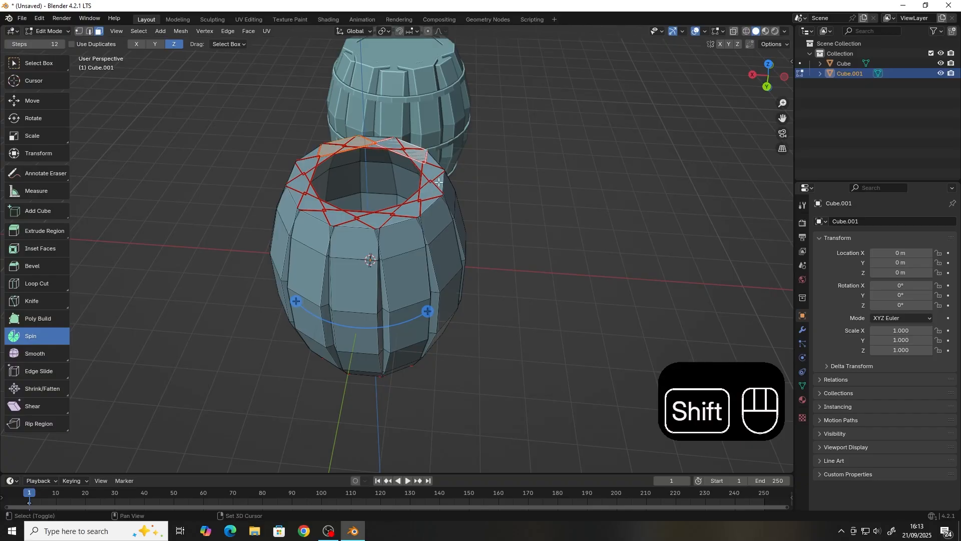
shift+click(435, 184)
shift+click(399, 221)
shift+click(323, 217)
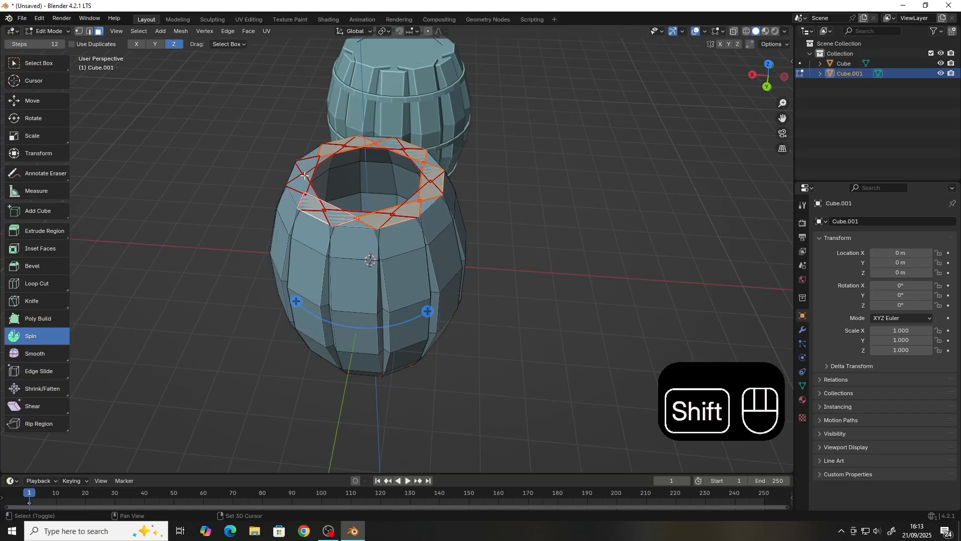
shift+click(299, 174)
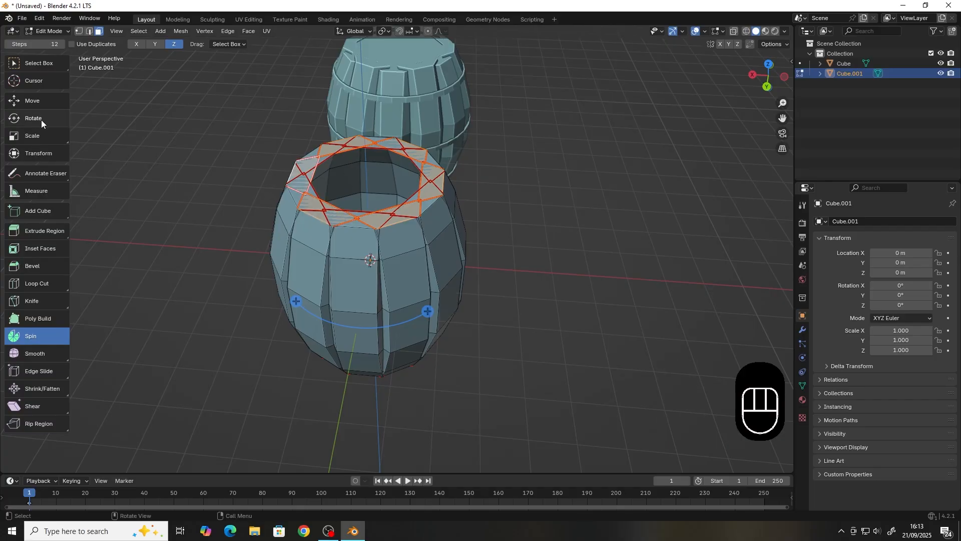
click(42, 104)
drag(364, 152, 363, 149)
click(566, 176)
middle_drag(572, 242, 370, 273)
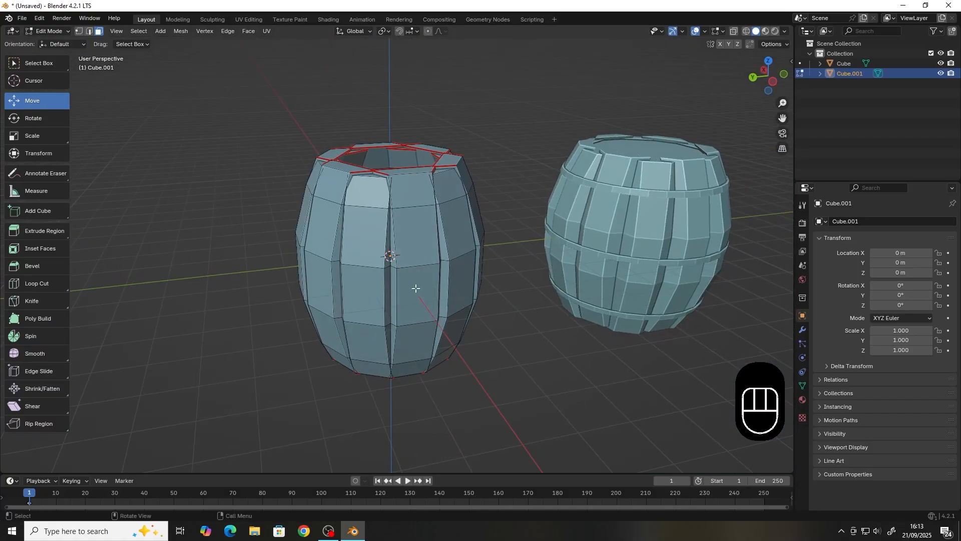
- Unwrap the whole stave ring along its seams and show the UV layout in the UV Editing workspace
key(a)
middle_drag(350, 230, 369, 243)
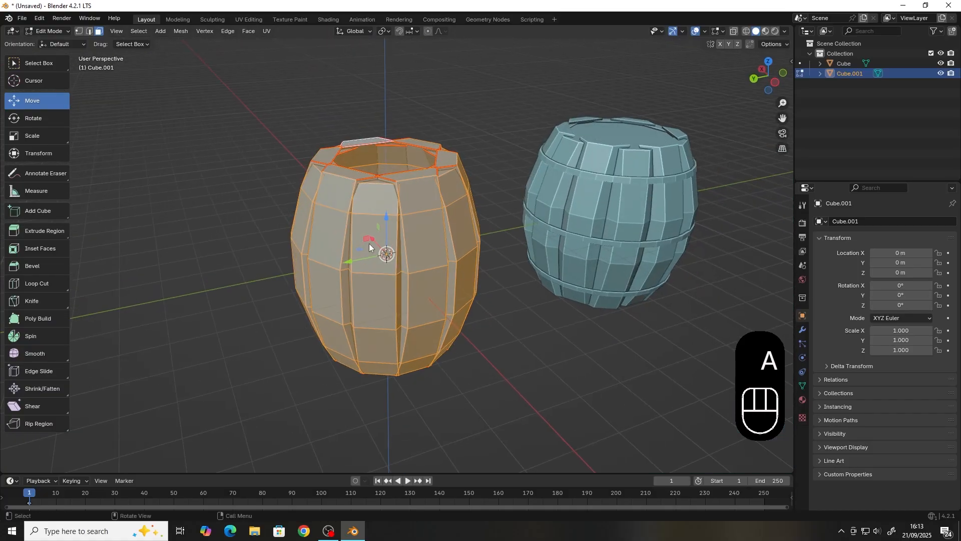
key(u)
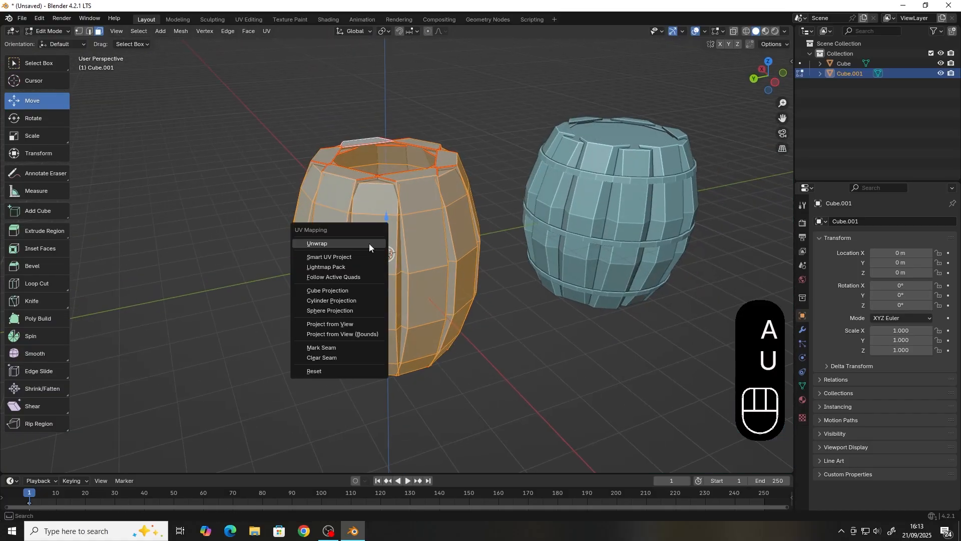
click(335, 244)
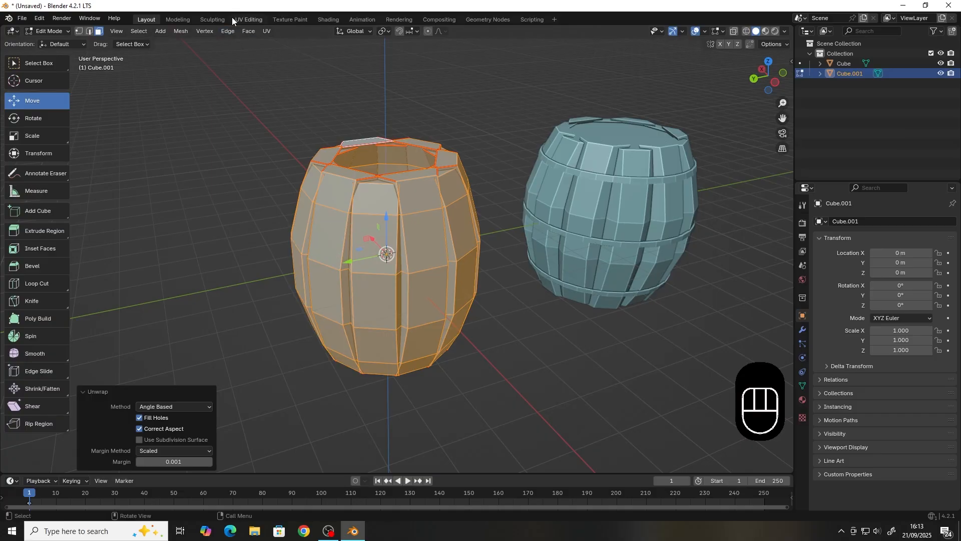
click(249, 20)
scroll(133, 233, up, 5)
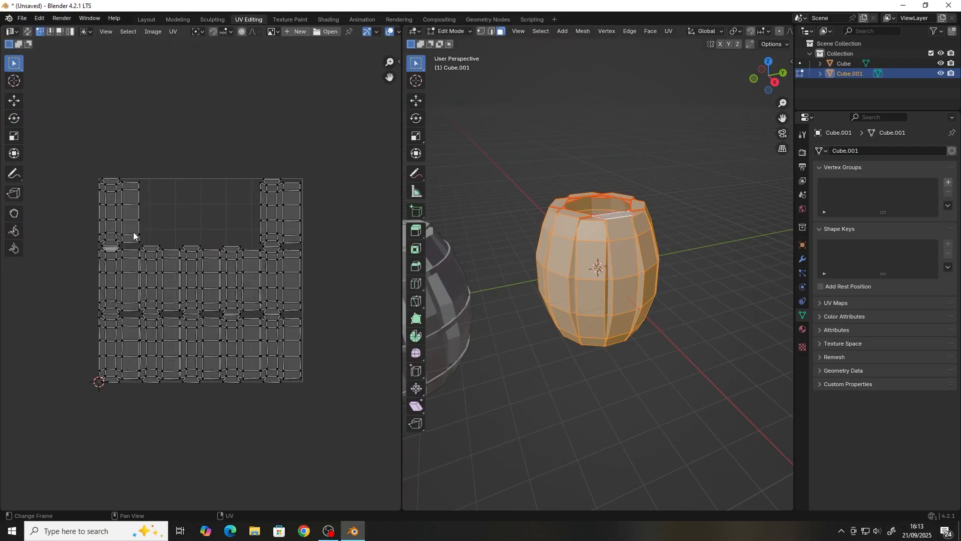
scroll(215, 281, down, 2)
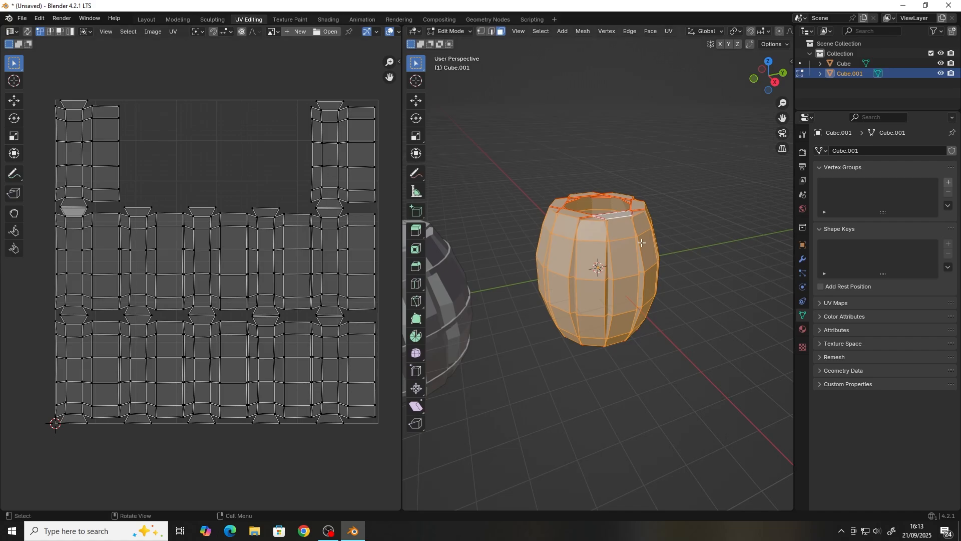
scroll(725, 35, down, 5)
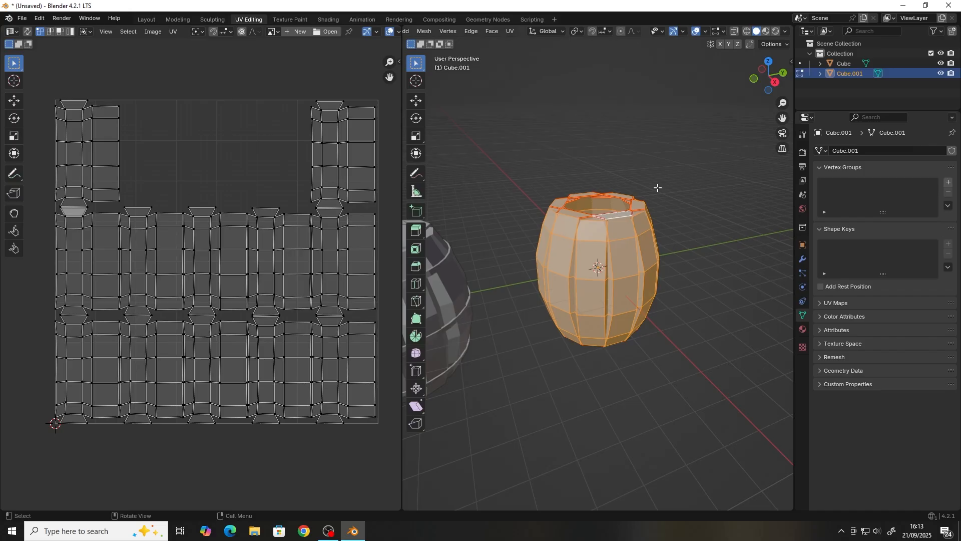
key(n)
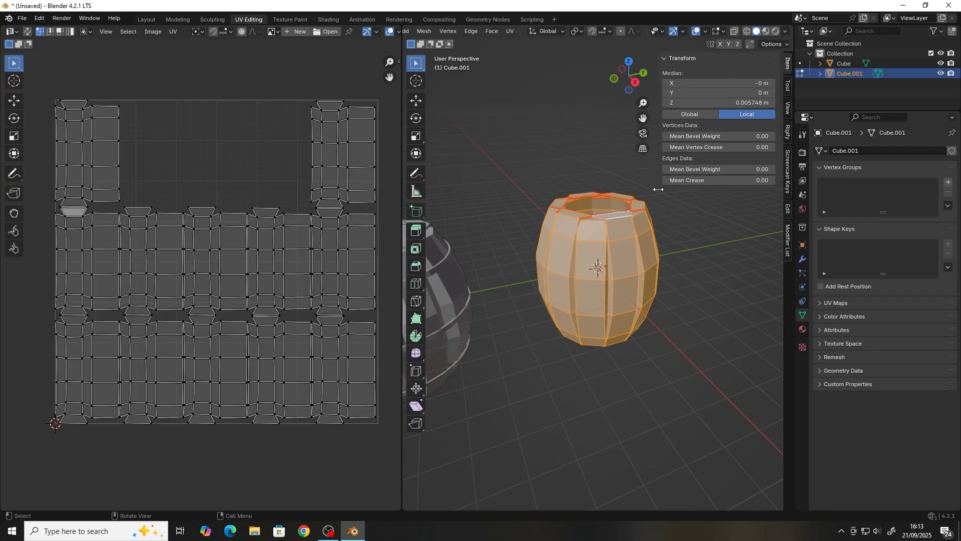
click(789, 166)
key(n)
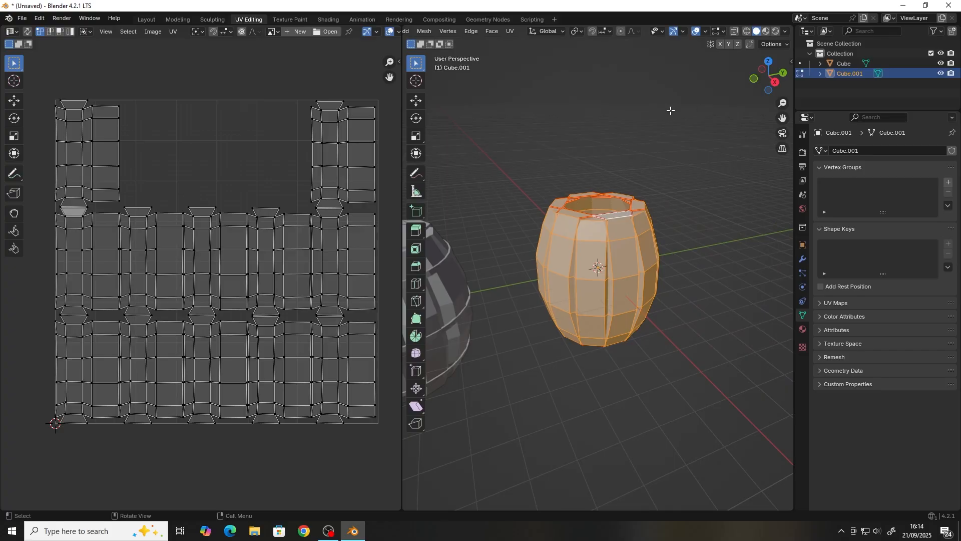
key(n)
key(n)
scroll(647, 32, up, 3)
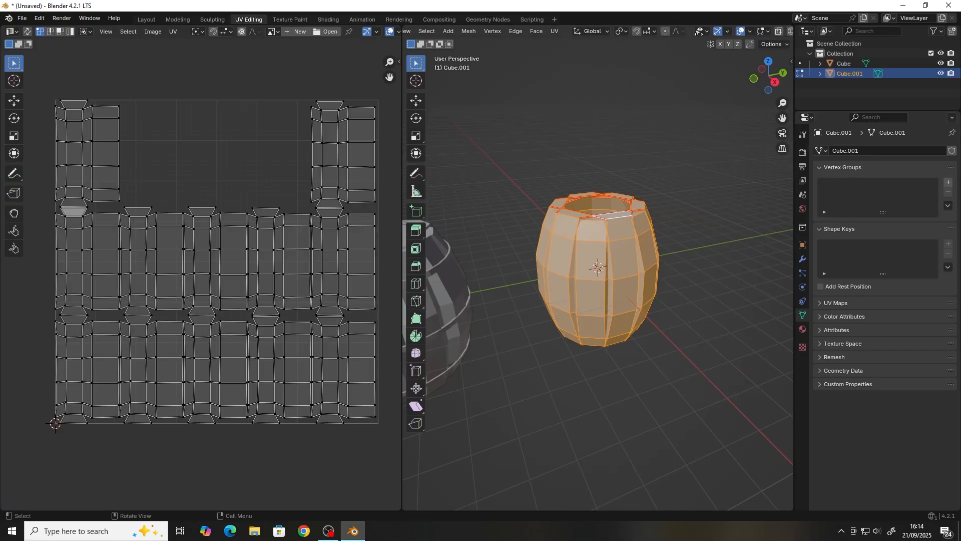
scroll(646, 31, down, 3)
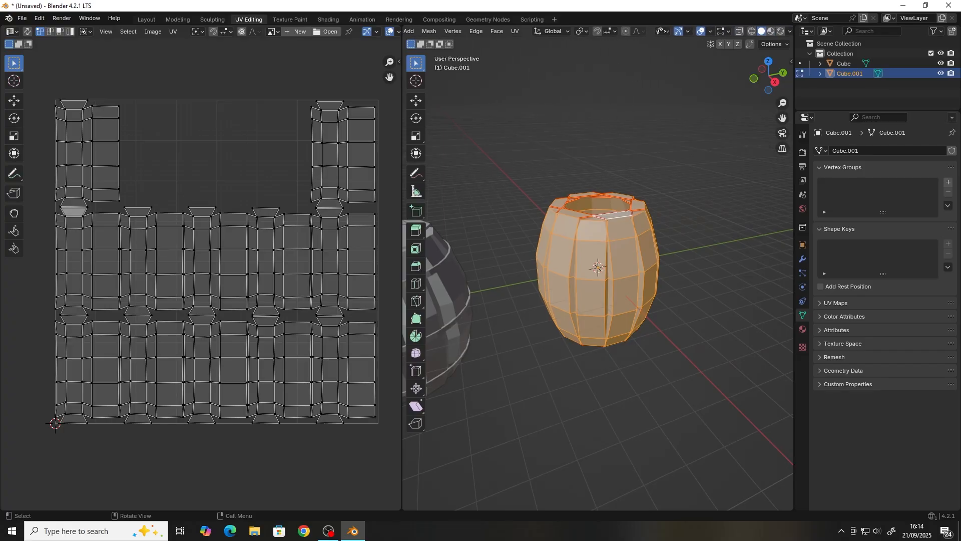
scroll(671, 34, up, 5)
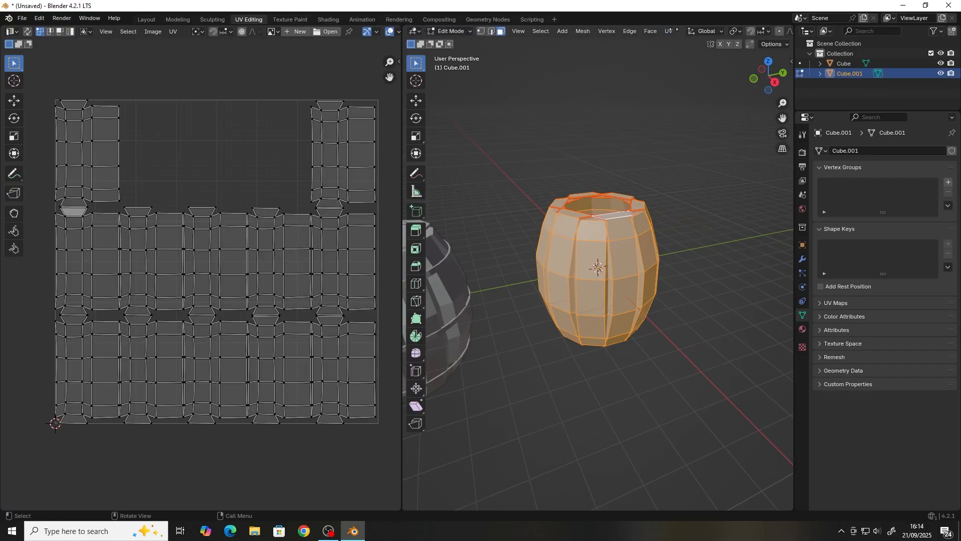
scroll(680, 31, up, 4)
scroll(679, 31, down, 1)
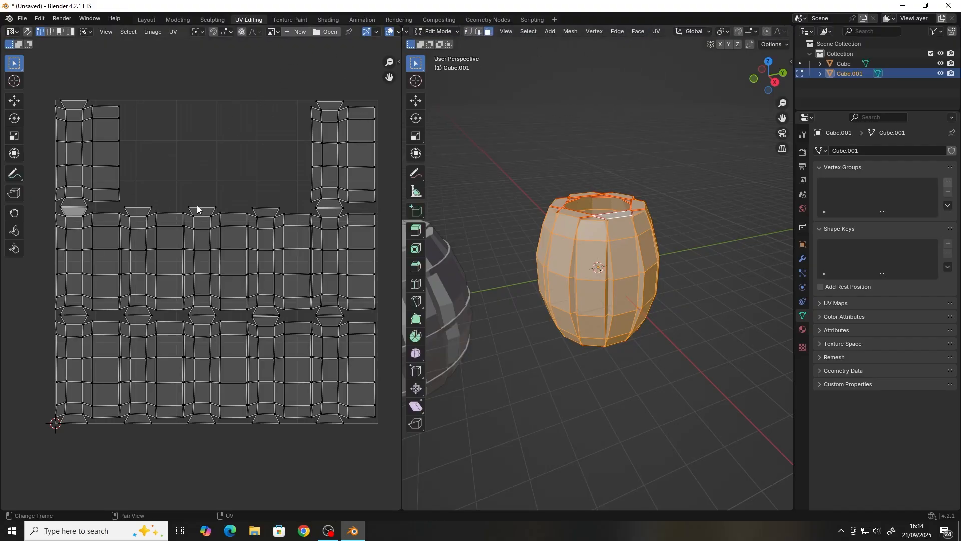
- Create a new image named UV_Grid with the UV Grid generated type behind the UV layout
click(292, 34)
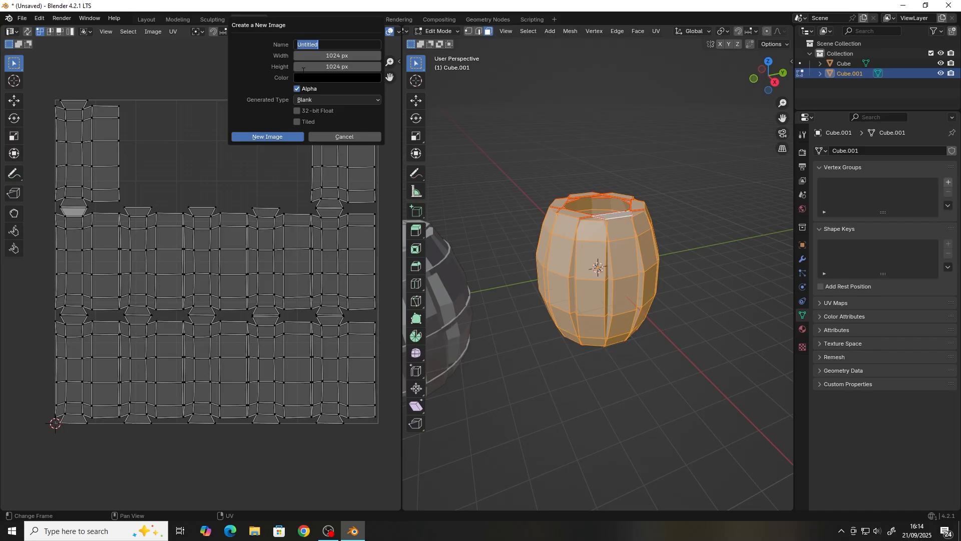
text(UV_Grid)
click(345, 99)
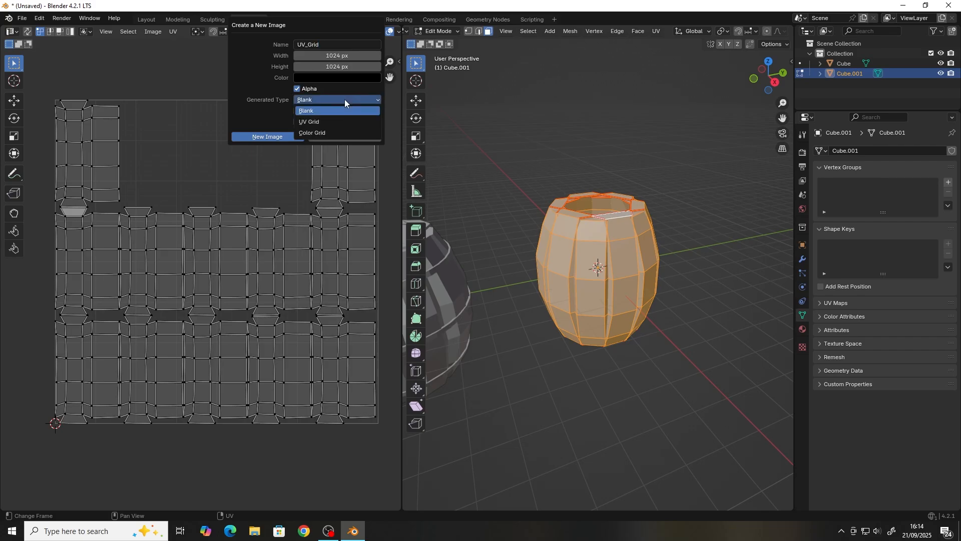
click(322, 121)
click(268, 136)
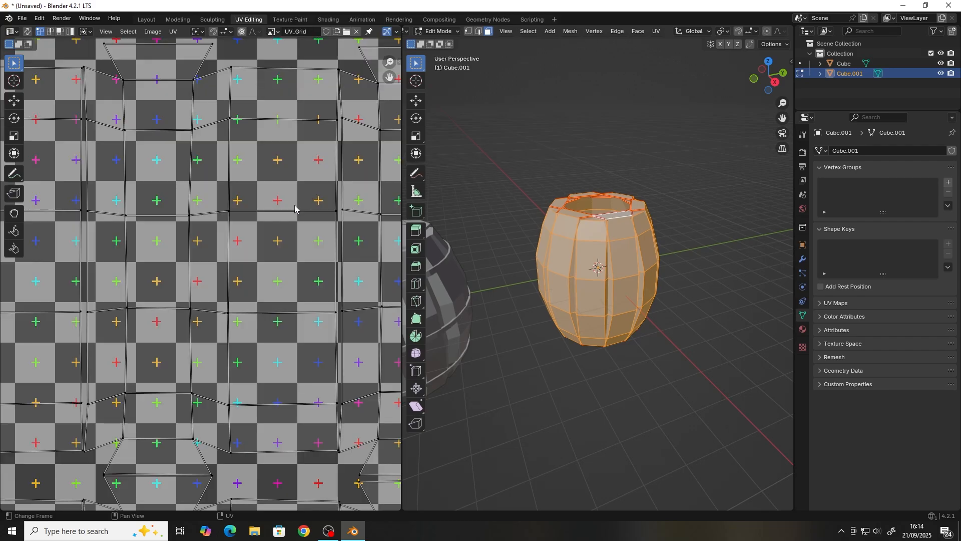
scroll(232, 181, down, 4)
scroll(209, 202, up, 1)
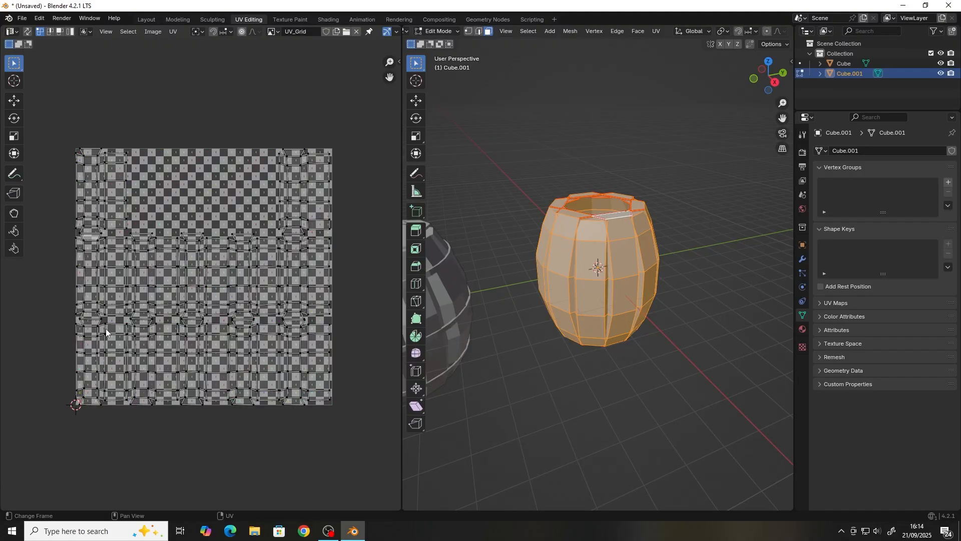
- Create a second image named ColourGrid with the Color Grid generated type, and switch the UV editor back to UV_Grid
click(337, 32)
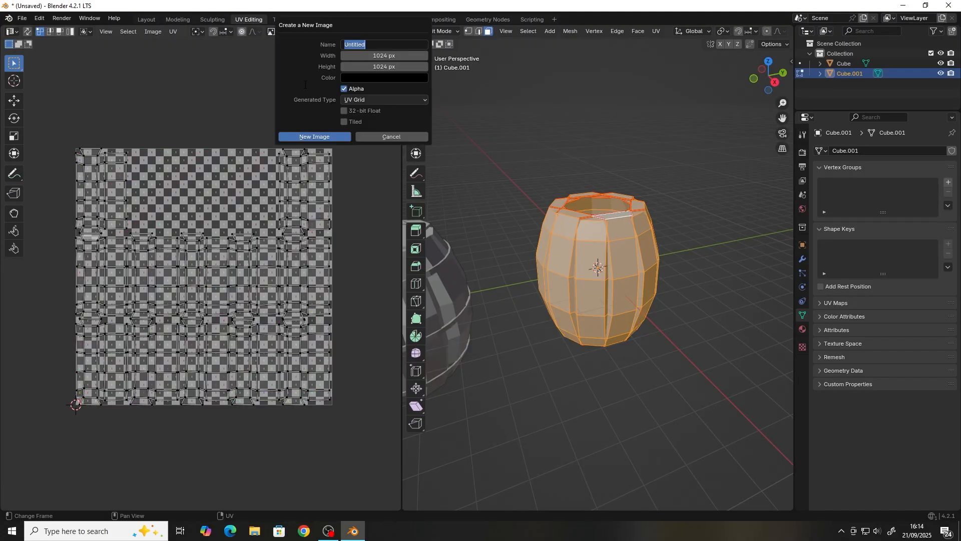
text(ColourGrid)
click(381, 100)
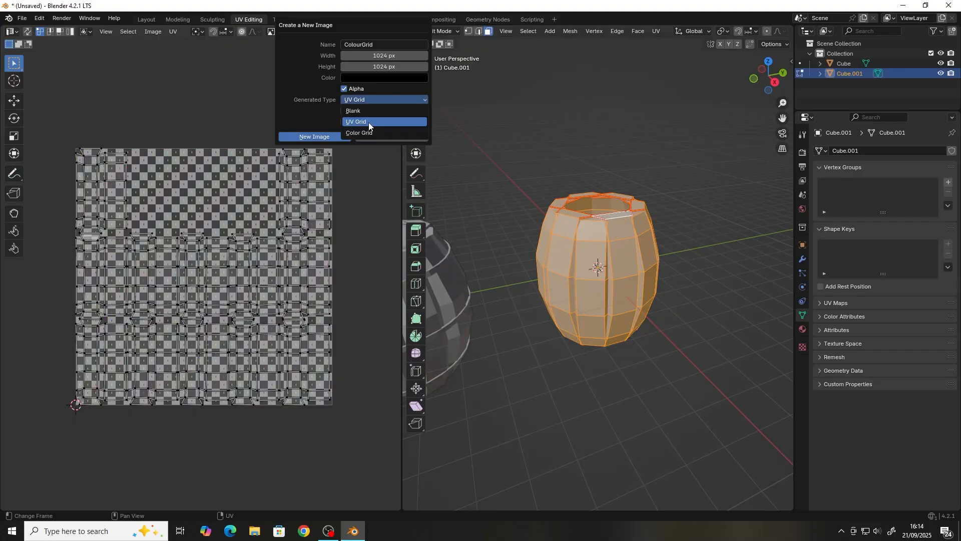
click(367, 130)
click(296, 136)
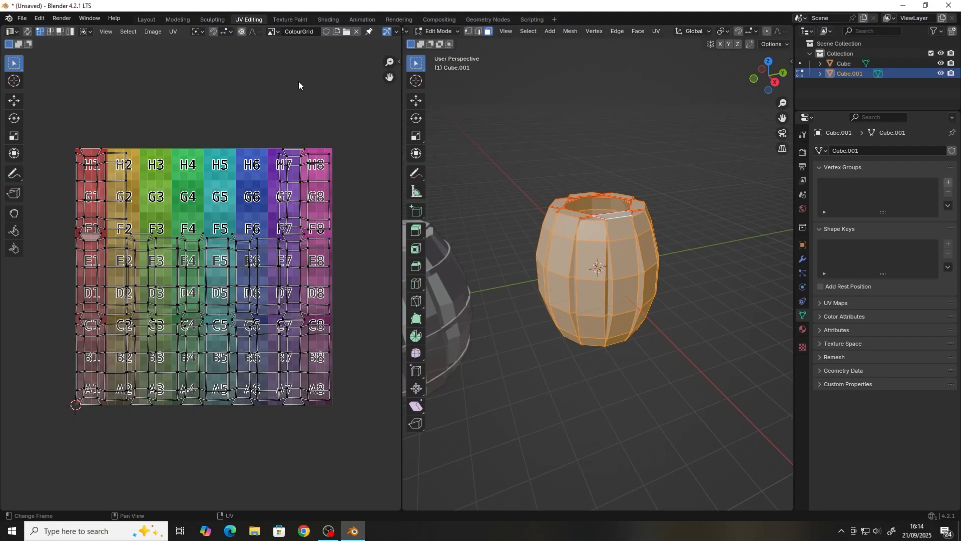
click(272, 32)
click(303, 64)
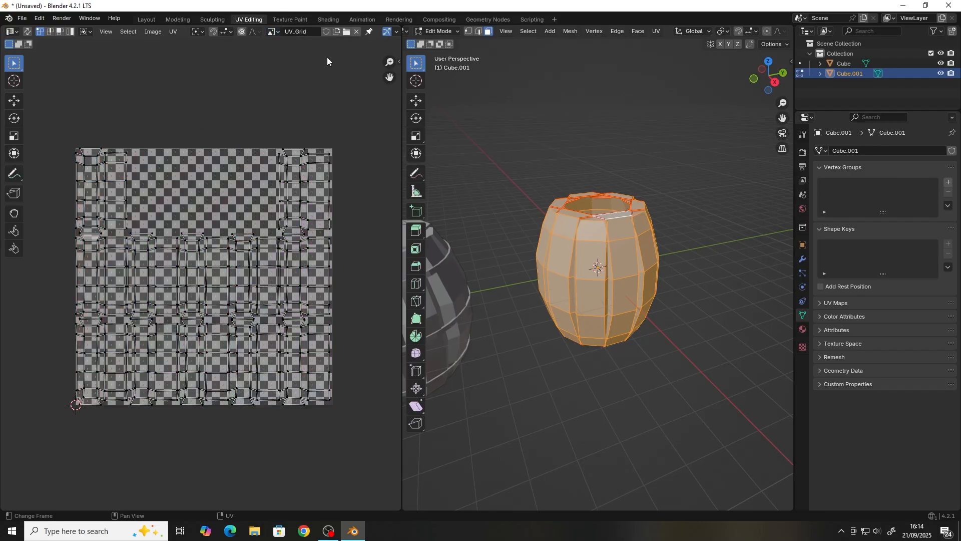
- Reselect the entire stave ring mesh and switch the 3D viewport to Material Preview shading
click(585, 256)
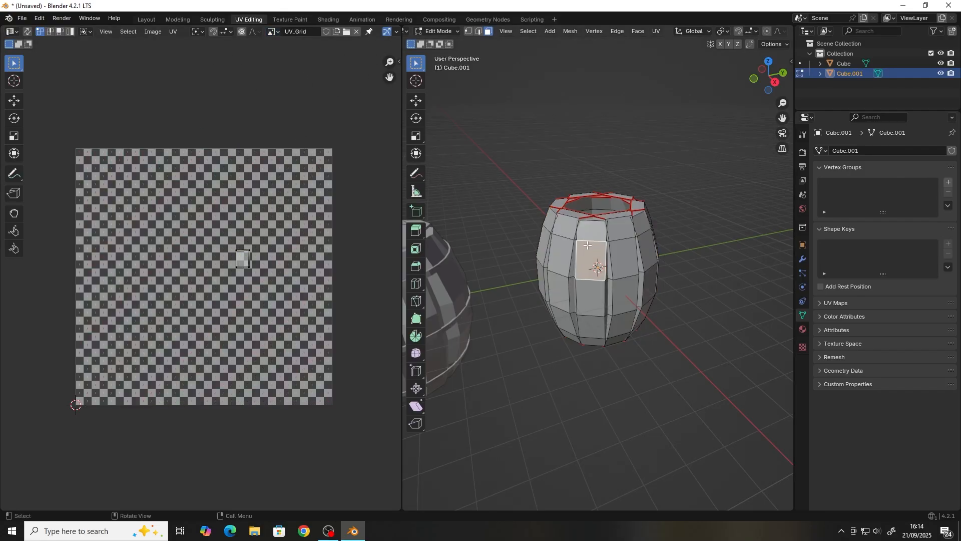
key(a)
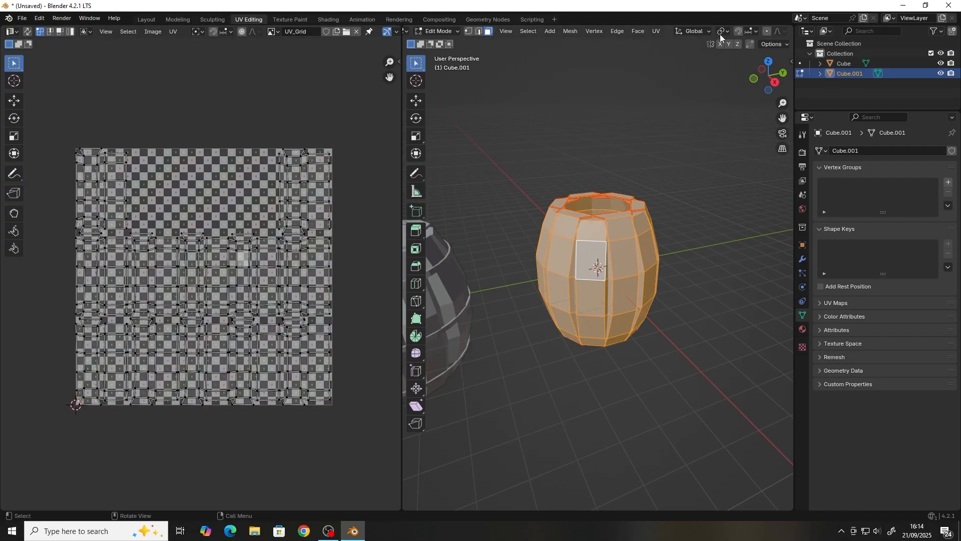
scroll(764, 33, down, 5)
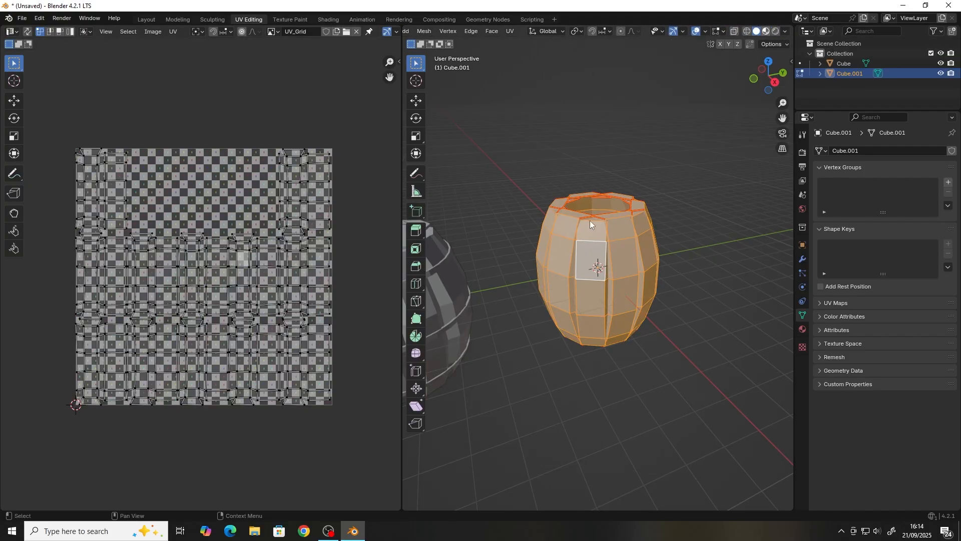
key(alt+z)
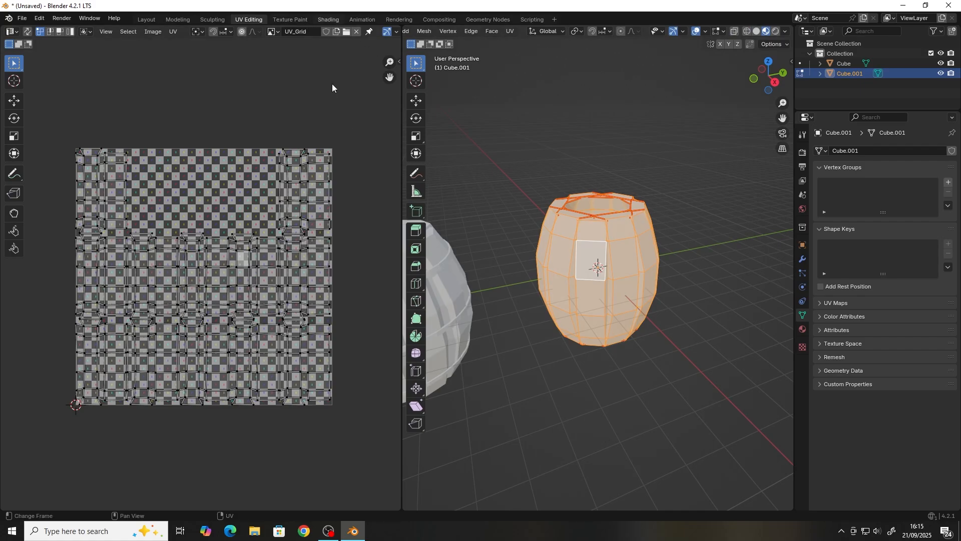
- Create a new material for the stave ring in the Shading workspace
click(328, 20)
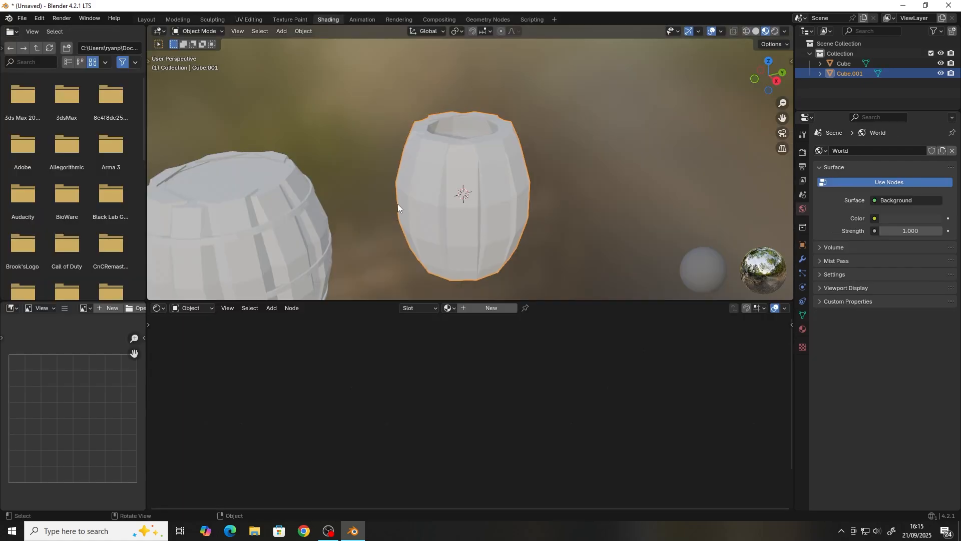
click(471, 309)
key(Home)
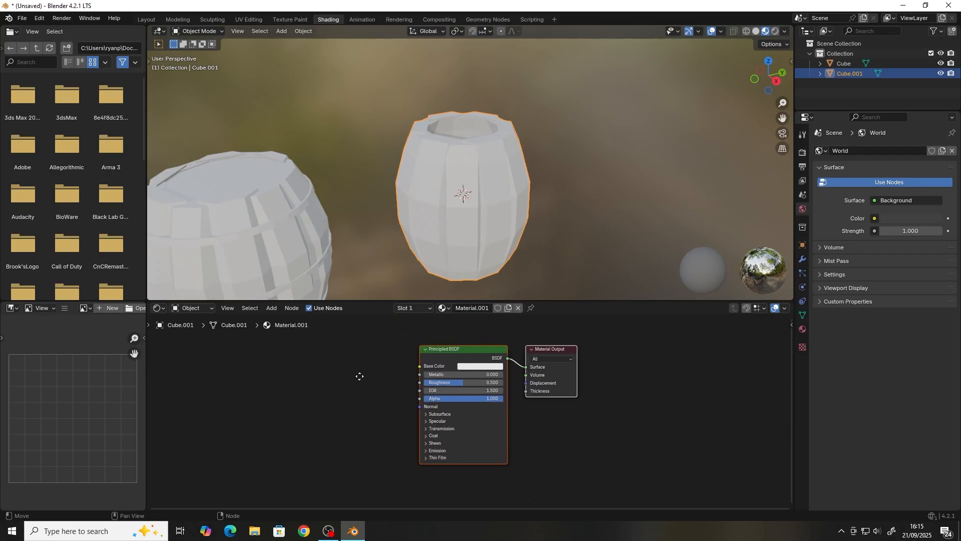
- Add an Image Texture node with the UV_Grid image and connect its Color output to the Principled BSDF's Base Color
key(shift+a)
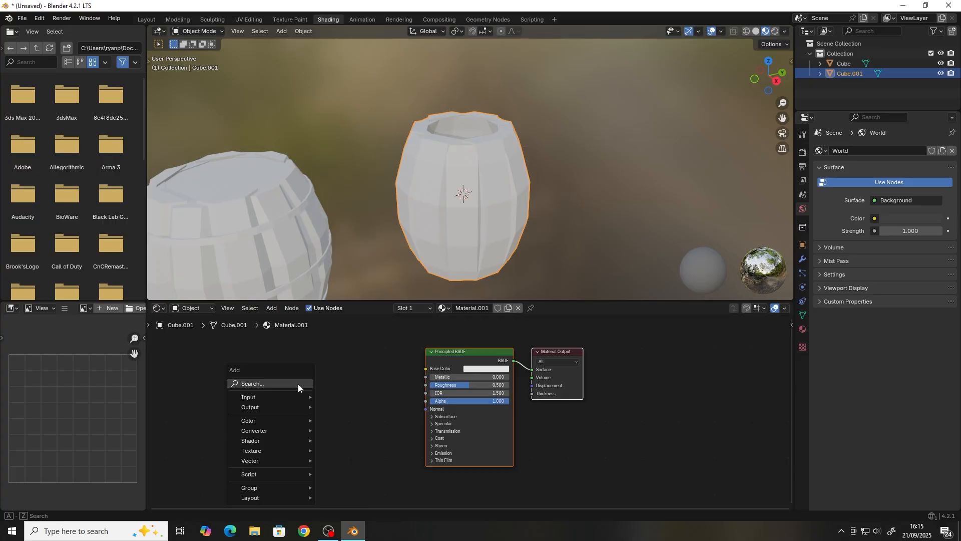
click(299, 383)
text(Image)
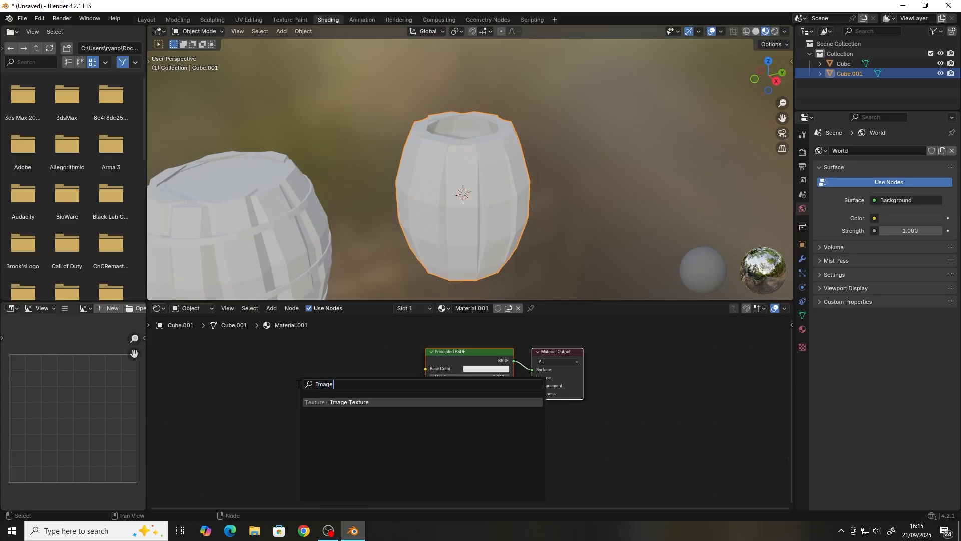
drag(298, 362, 285, 356)
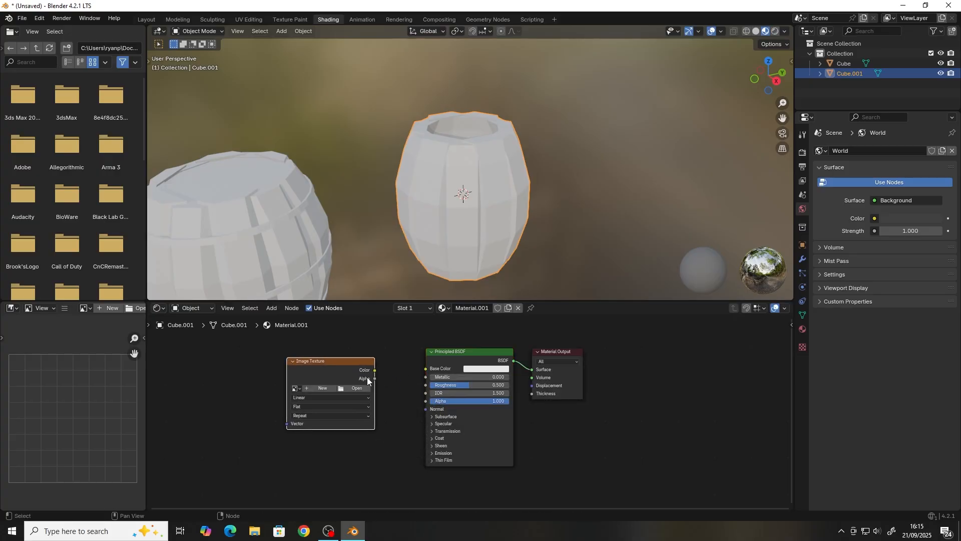
drag(375, 370, 426, 369)
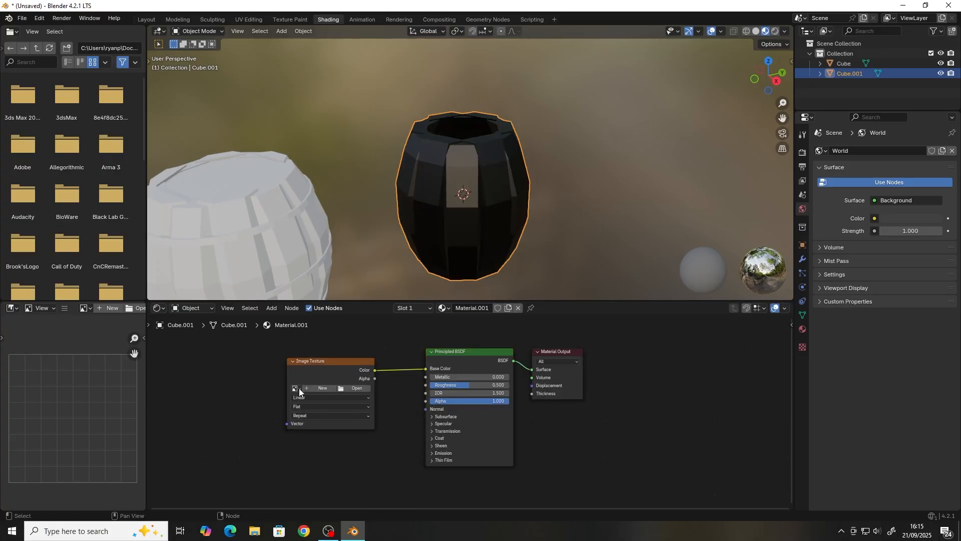
scroll(298, 389, up, 3)
click(316, 376)
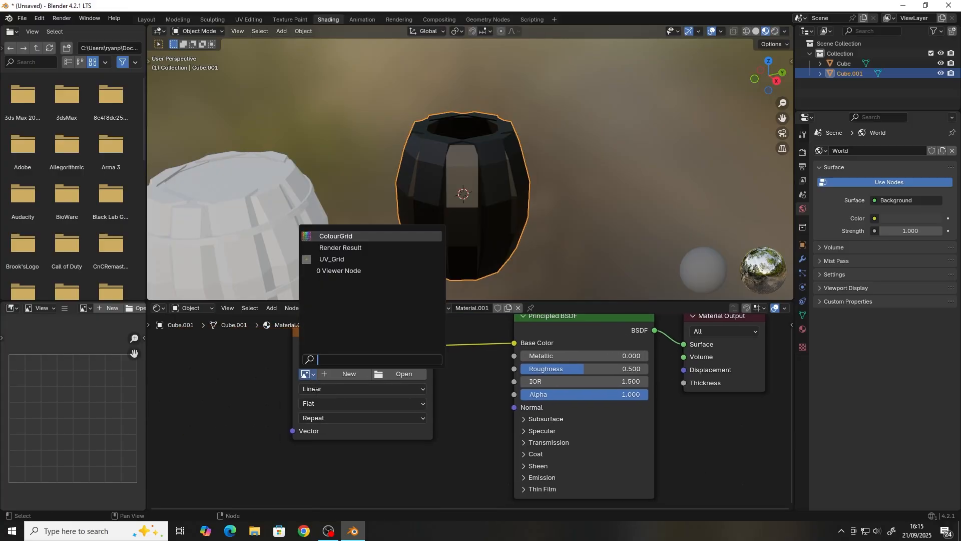
click(343, 256)
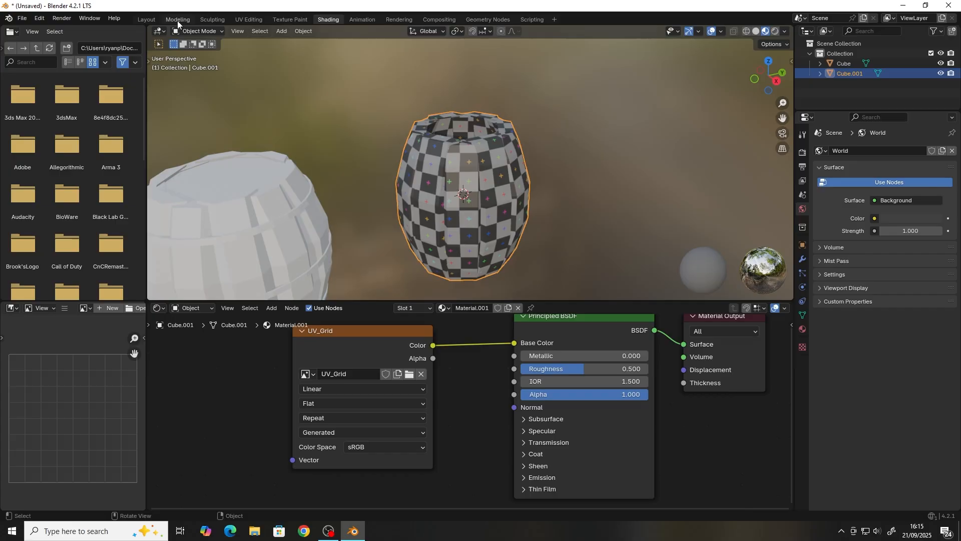
- Examine the grid texture on the deselected stave ring from several angles in the UV Editing workspace
click(253, 21)
scroll(625, 261, up, 3)
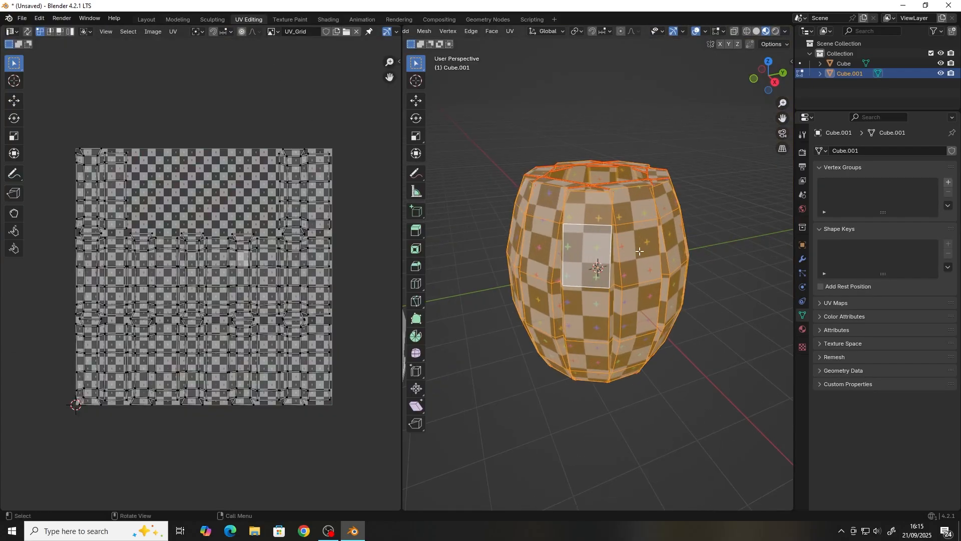
mouse_move(645, 270)
middle_down()
mouse_move(654, 275)
mouse_move(640, 270)
middle_up()
key(alt+a)
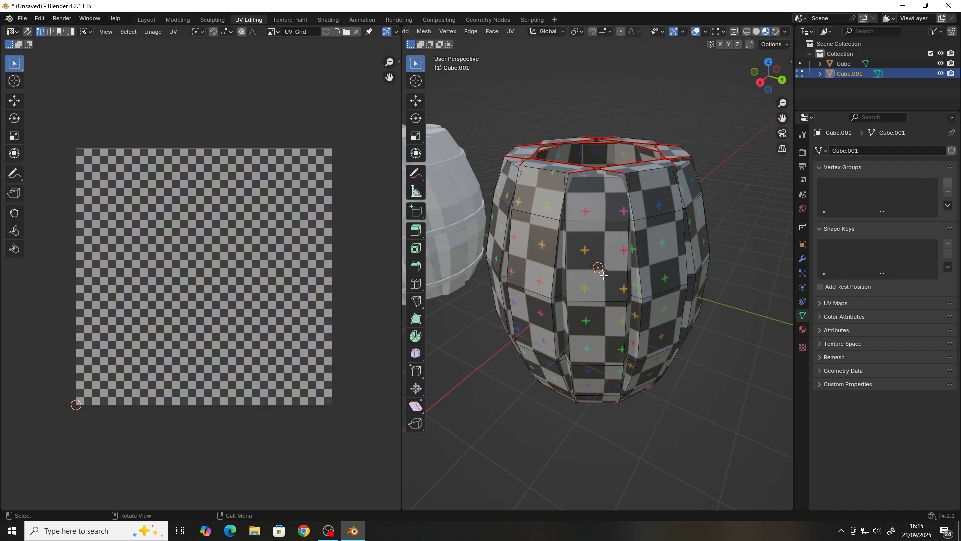
middle_drag(584, 274, 542, 340)
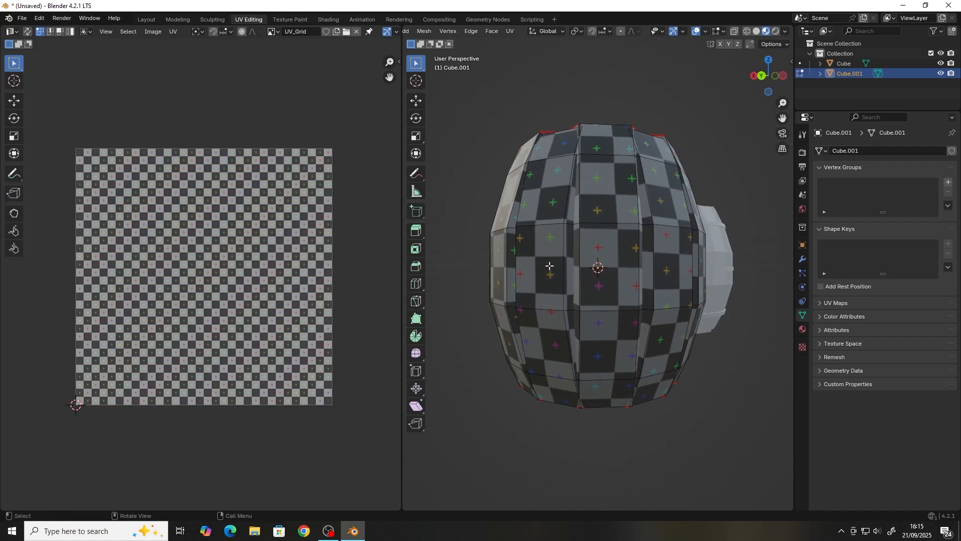
middle_drag(549, 266, 569, 209)
- Select the whole stave ring mesh and enable the UV Stretch overlay in the UV editor to check the unwrap for distortion
key(a)
scroll(565, 215, down, 2)
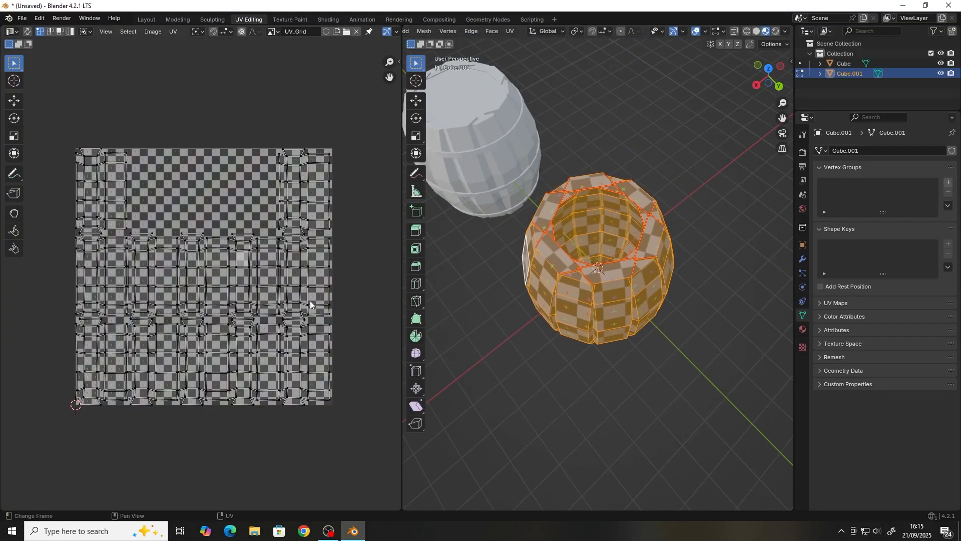
middle_drag(374, 31, 210, 54)
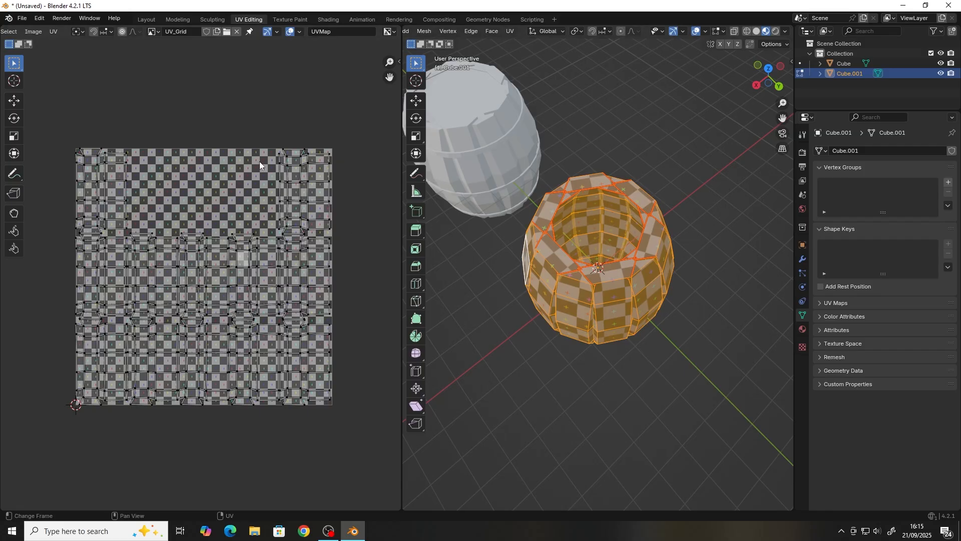
click(301, 32)
click(299, 32)
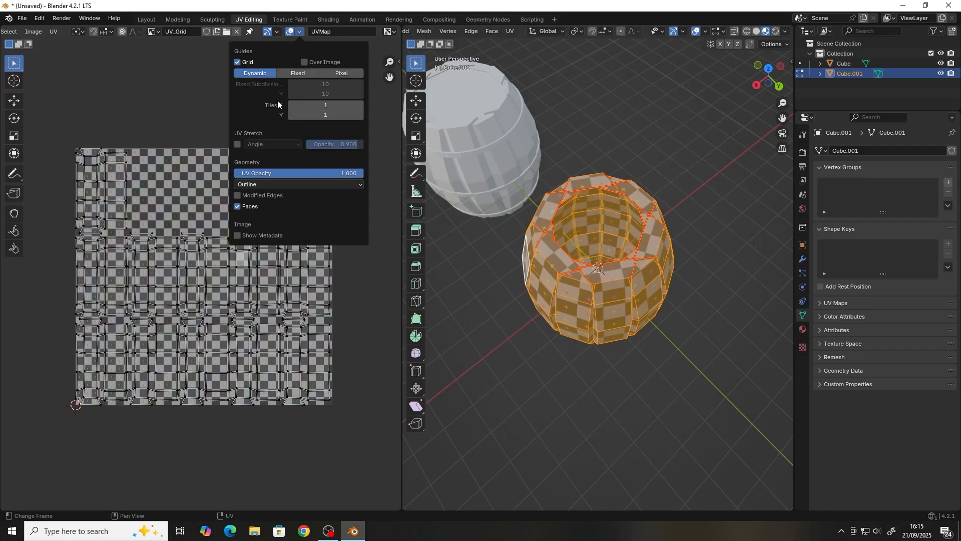
click(238, 144)
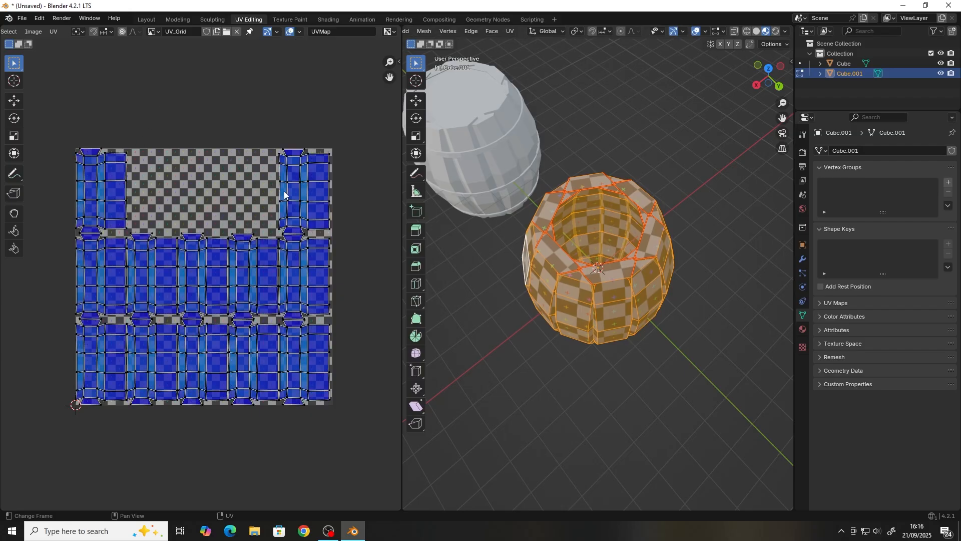
scroll(321, 170, up, 1)
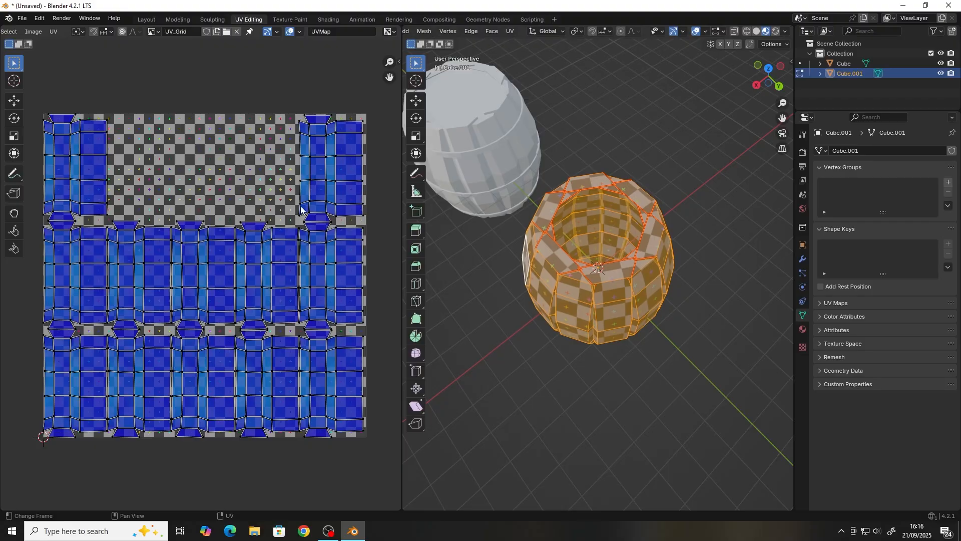
- Return the stave ring to Object Mode, deselect it, and switch to the Modeling workspace with Material Preview shading
scroll(579, 252, down, 3)
middle_drag(599, 318, 639, 289)
key(alt+a)
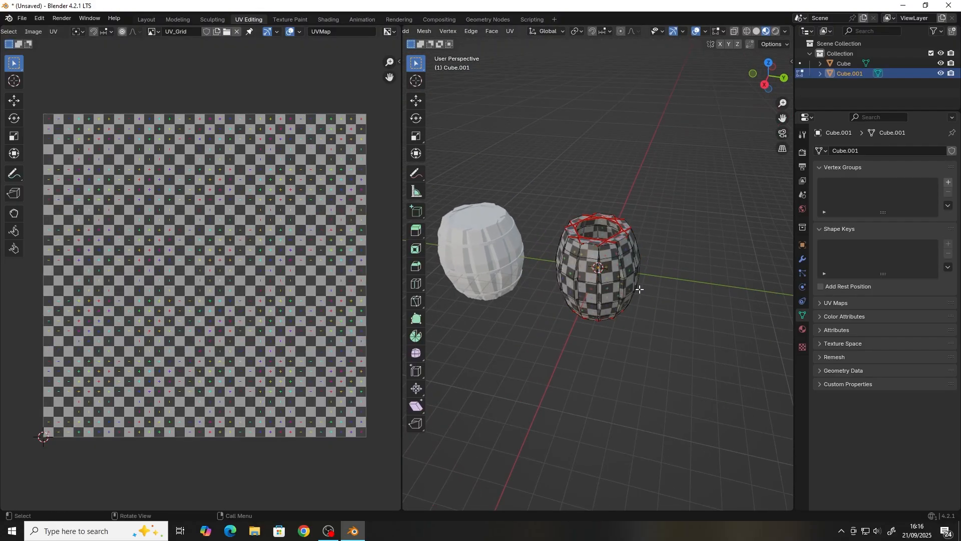
key(Tab)
click(523, 154)
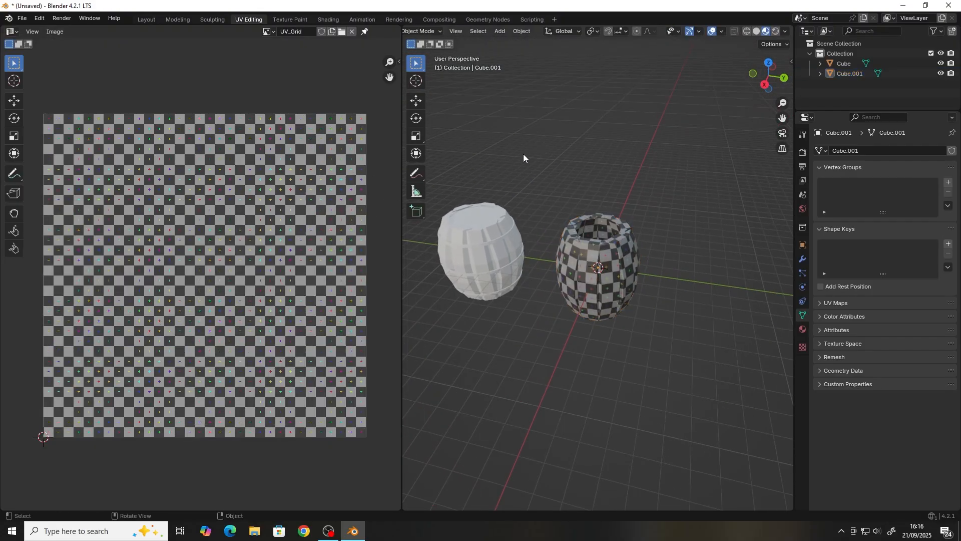
middle_drag(523, 154, 534, 154)
click(178, 19)
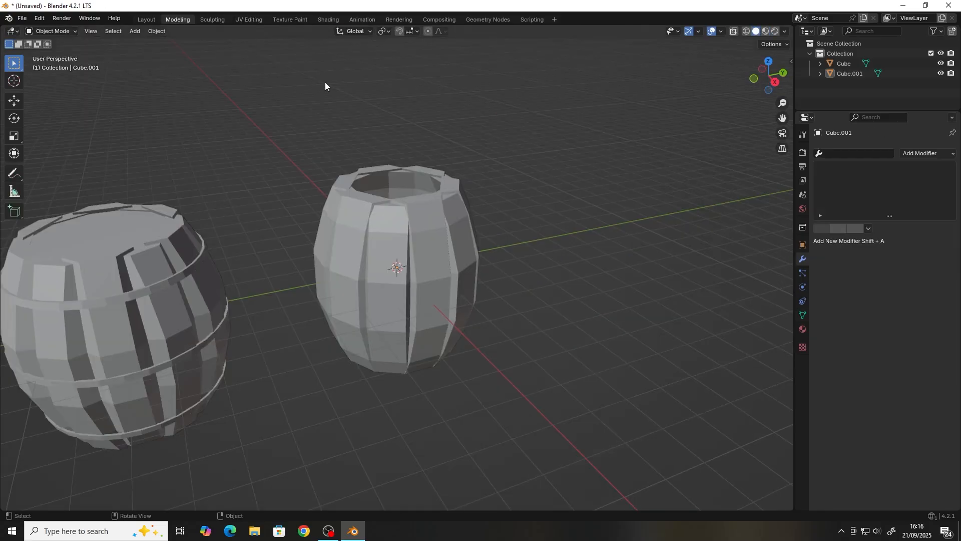
click(765, 31)
- Examine the grid texture around the stave ring's sides, open rim and underside
middle_drag(503, 271, 366, 269)
middle_drag(508, 332, 409, 197)
middle_drag(326, 279, 419, 206)
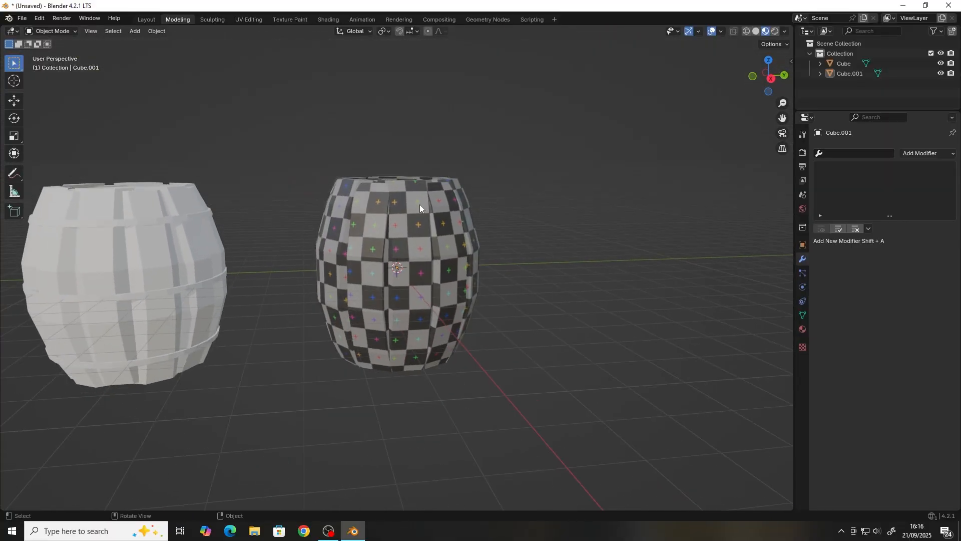
middle_drag(407, 320, 361, 296)
middle_drag(407, 97, 405, 95)
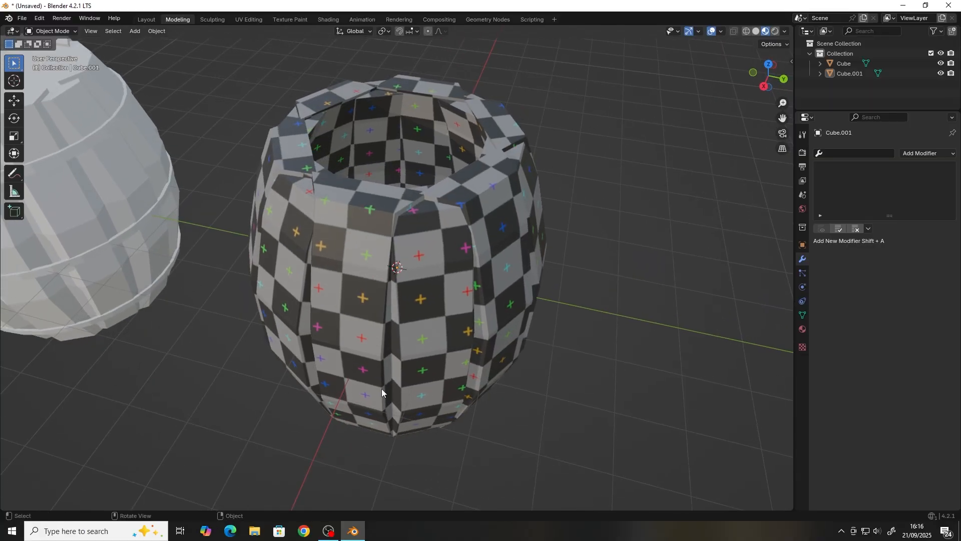
middle_drag(382, 392, 324, 273)
- Select six alternate stave end faces on the ring's underside and move them slightly along the Z axis
click(381, 230)
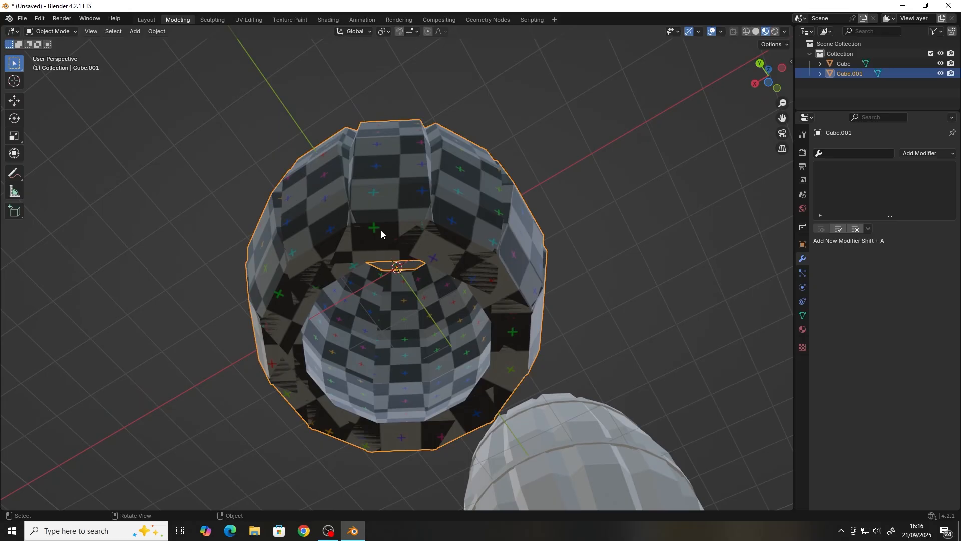
key(Tab)
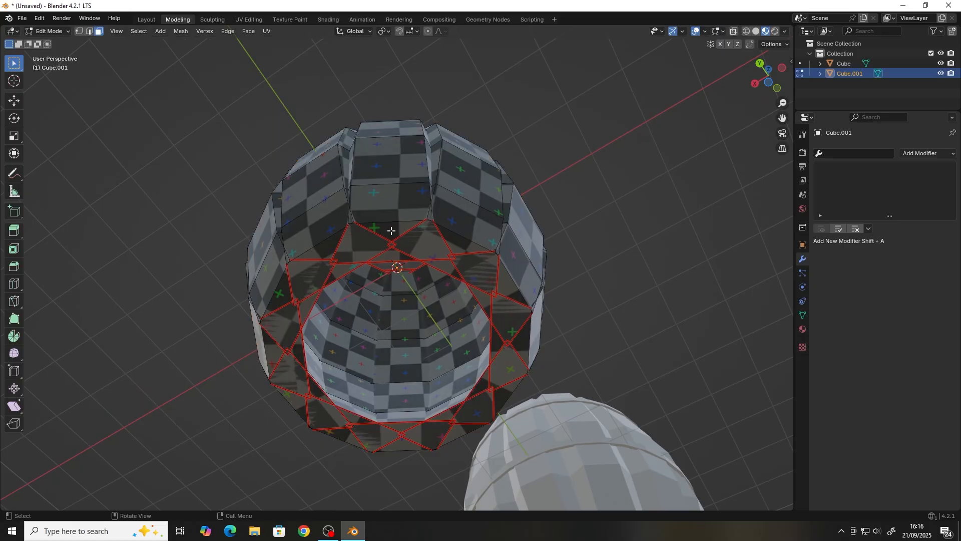
click(391, 231)
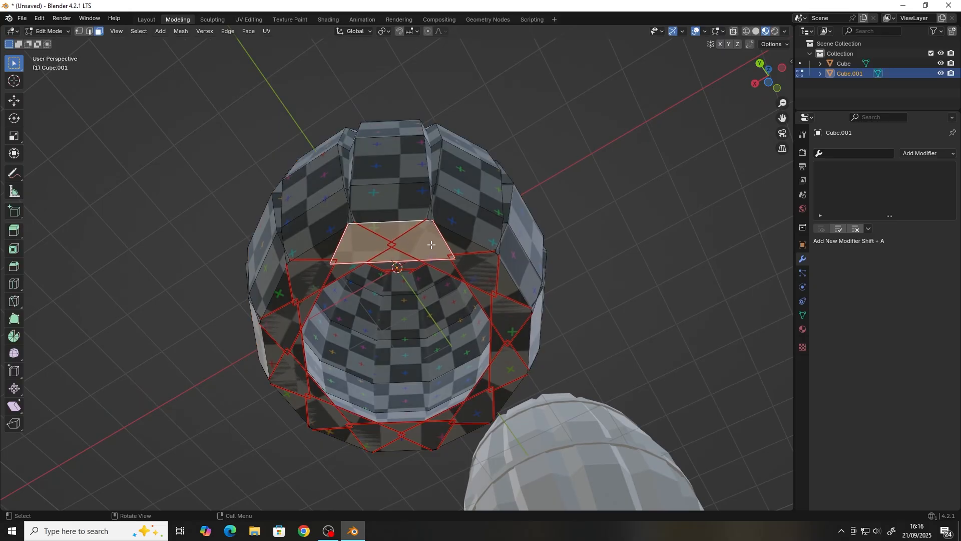
shift+click(512, 289)
shift+click(515, 383)
shift+click(406, 443)
shift+click(293, 401)
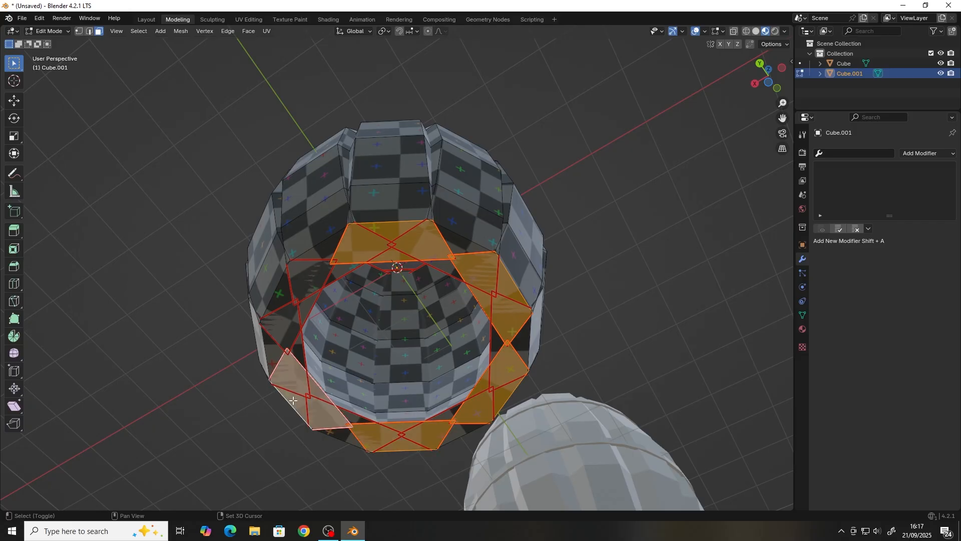
shift+click(274, 300)
middle_drag(273, 299, 245, 272)
click(9, 102)
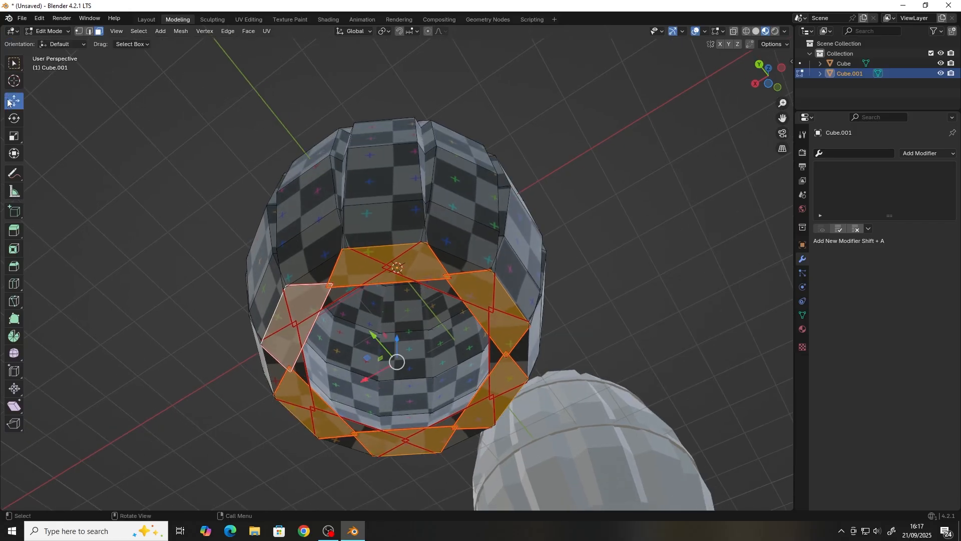
drag(392, 339, 401, 340)
key(Tab)
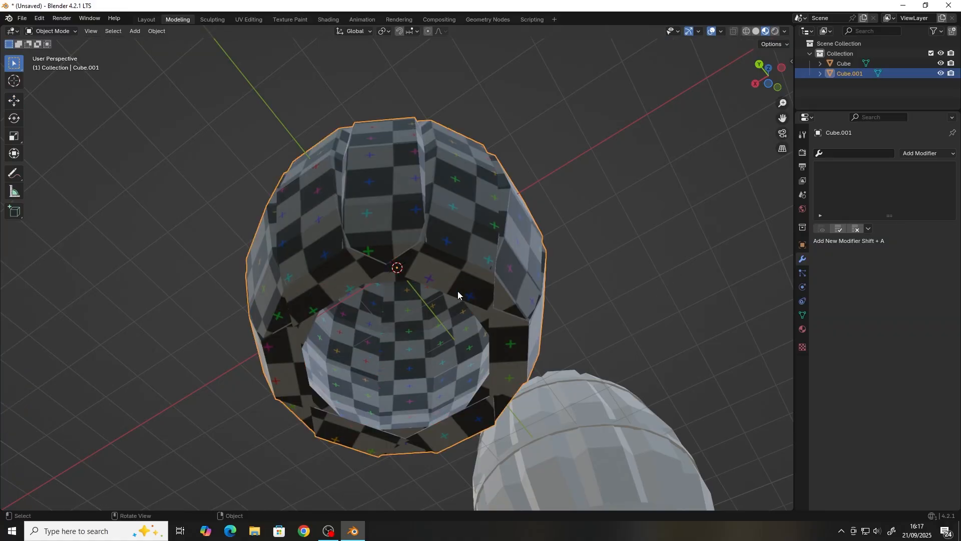
- Nudge three overlapping stave end faces on the ring's underside individually to offset them from their neighbours
middle_drag(457, 291, 543, 305)
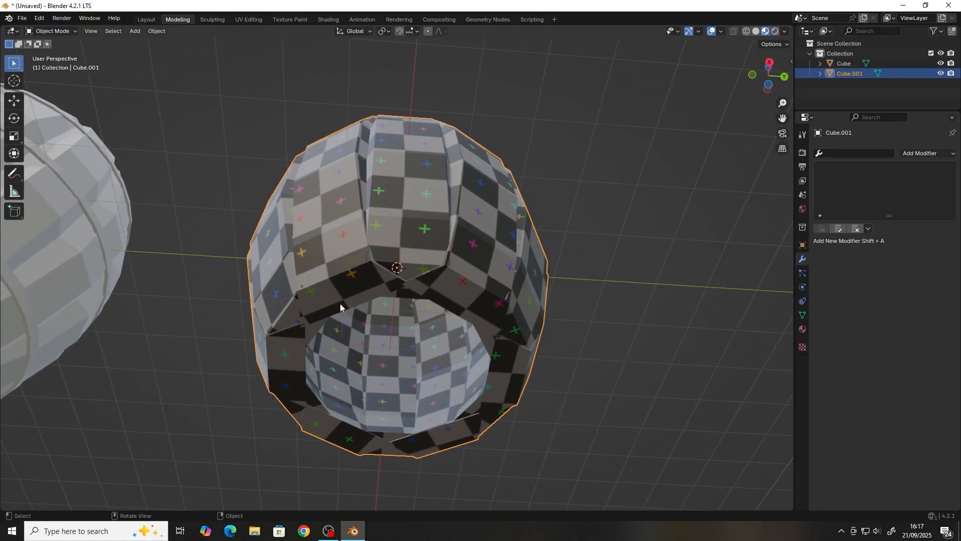
key(Tab)
click(296, 344)
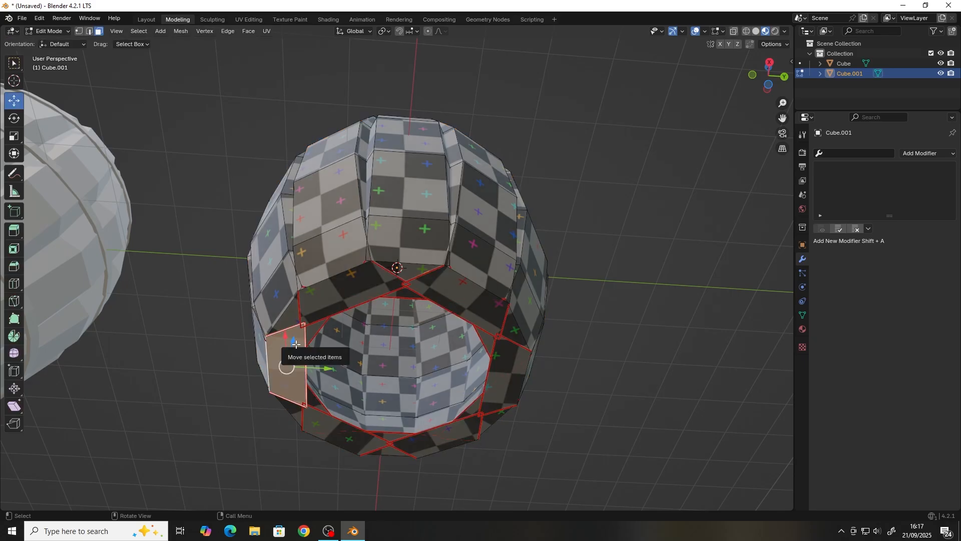
drag(296, 344, 295, 357)
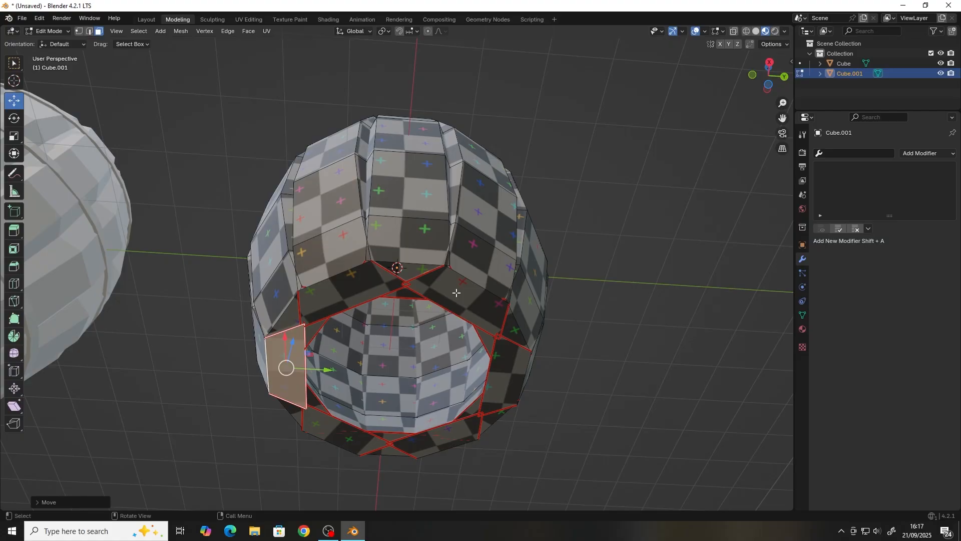
click(456, 293)
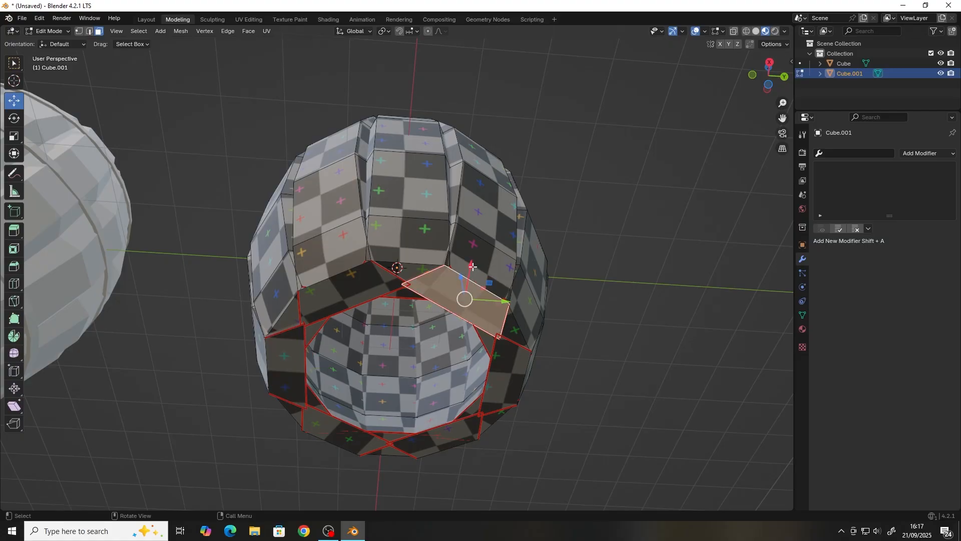
drag(471, 267, 471, 279)
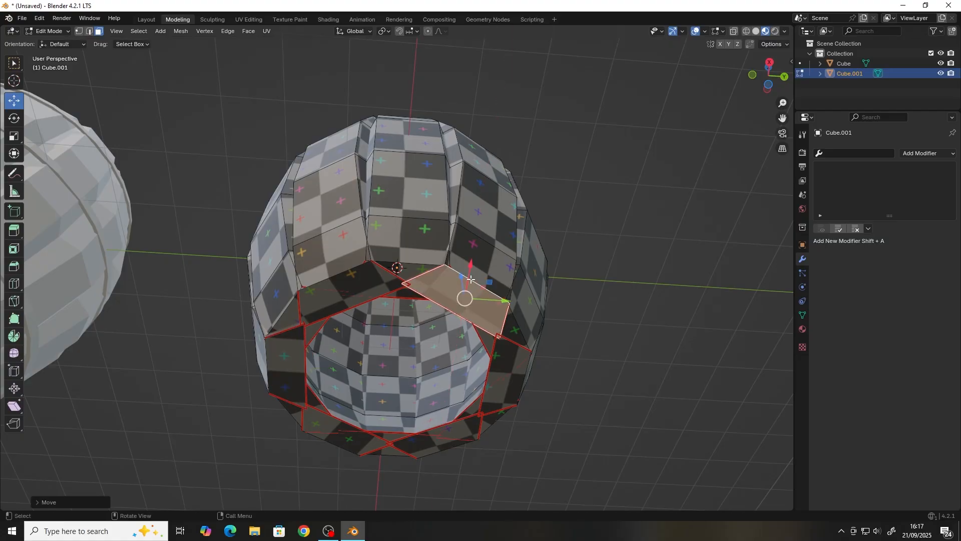
click(497, 373)
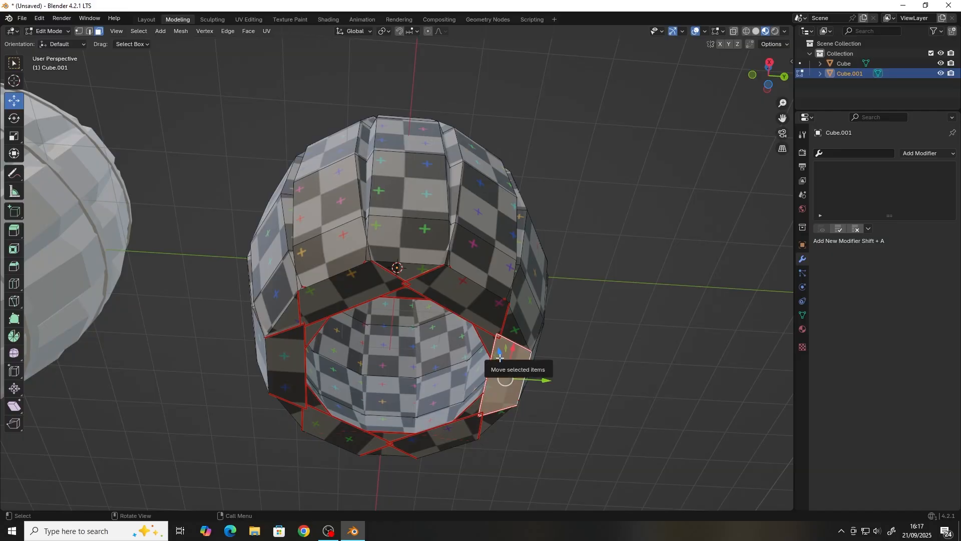
drag(499, 356, 448, 407)
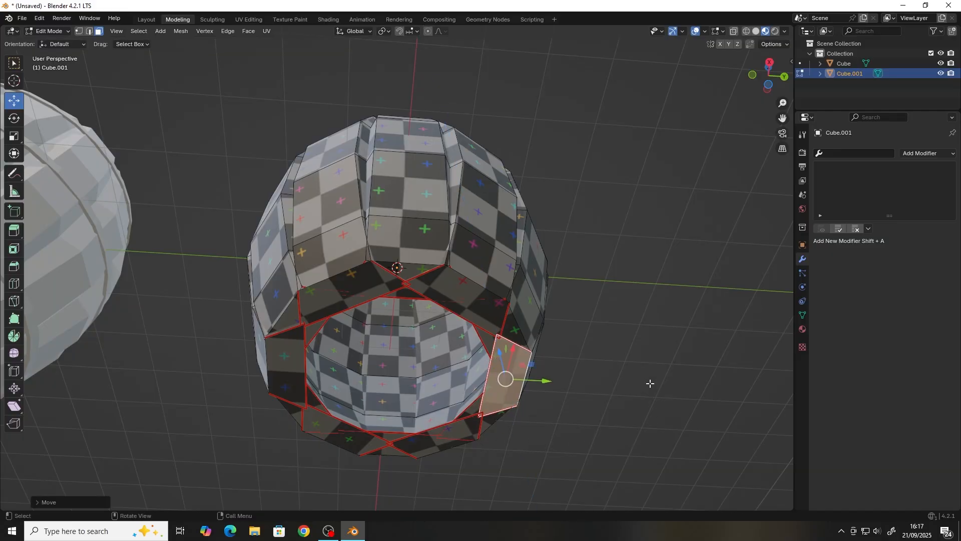
- Return to Object Mode and select both the original barrel and the textured stave ring
key(Tab)
middle_drag(530, 314, 440, 352)
scroll(443, 352, down, 4)
middle_drag(527, 338, 502, 341)
drag(538, 385, 205, 167)
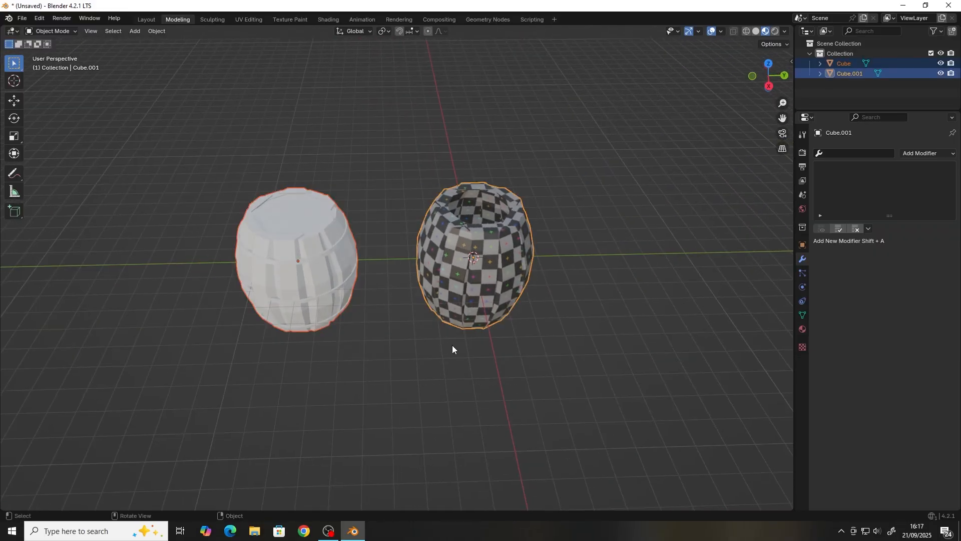
- Reselect both barrels in Object Mode and switch to the Layout workspace
key(Tab)
drag(570, 387, 226, 145)
key(Tab)
drag(560, 379, 223, 139)
middle_drag(401, 241, 398, 235)
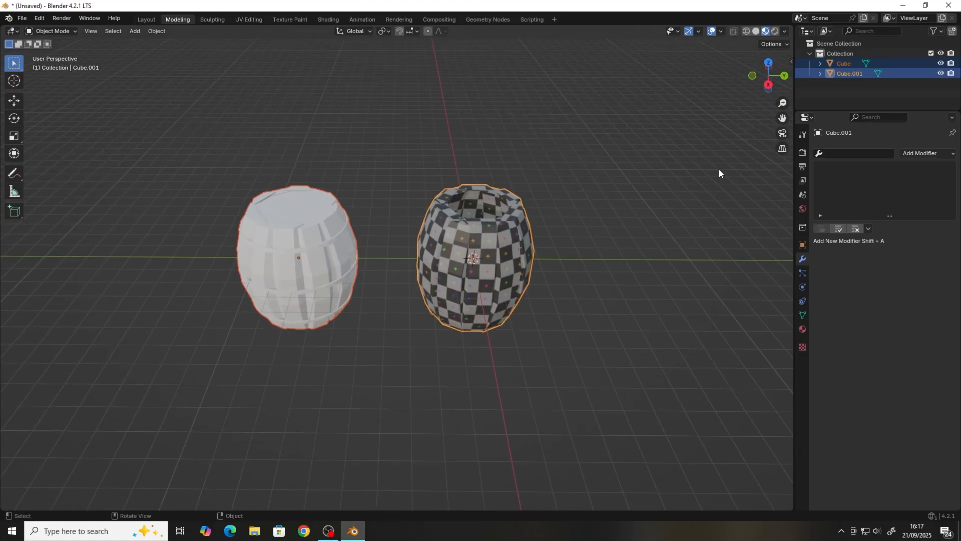
click(150, 20)
scroll(647, 248, down, 2)
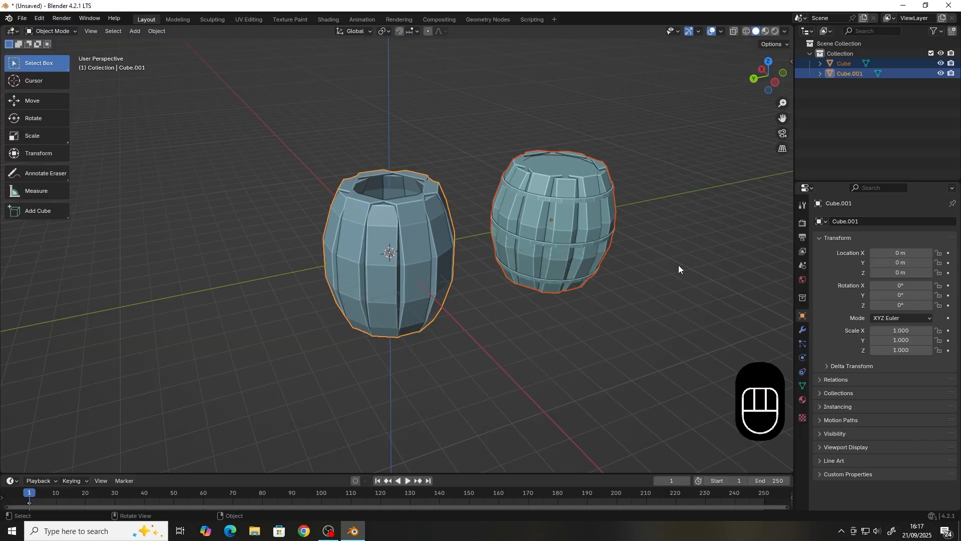
middle_drag(678, 266, 593, 300)
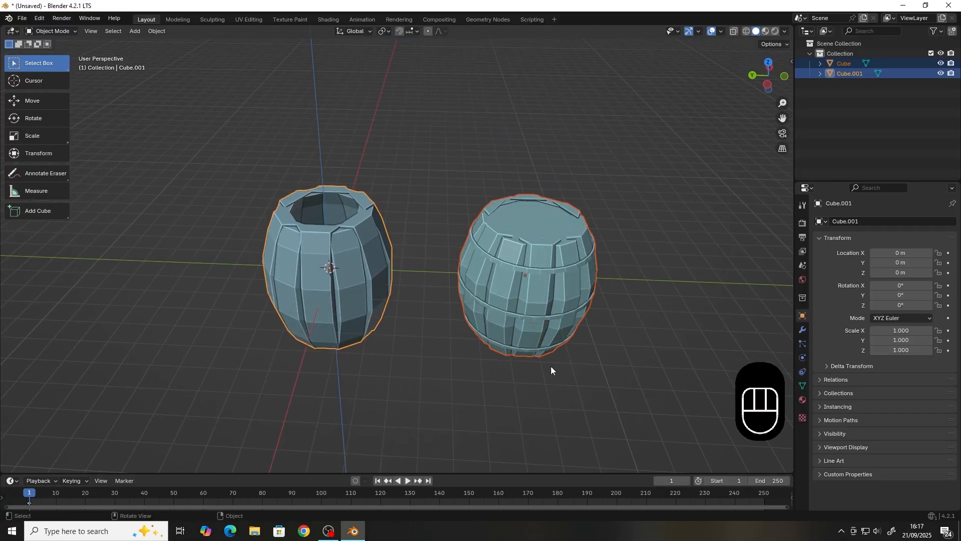
- Hide both barrels, revealing them once before hiding them again
key(h)
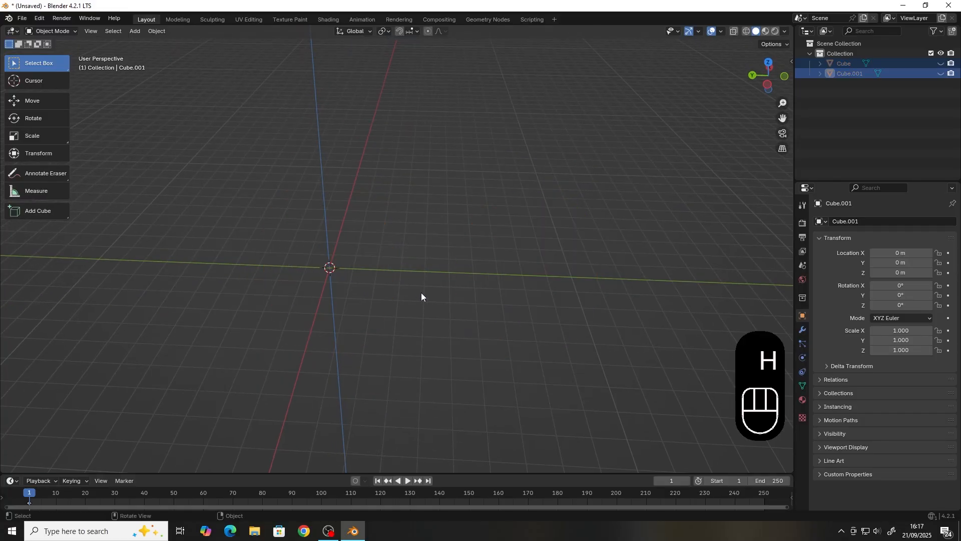
middle_drag(376, 281, 383, 278)
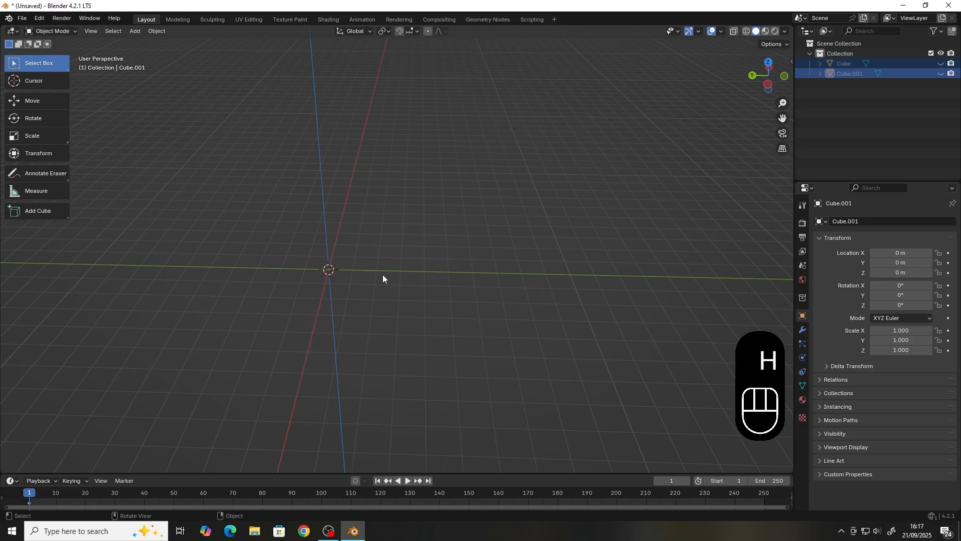
key(alt+h)
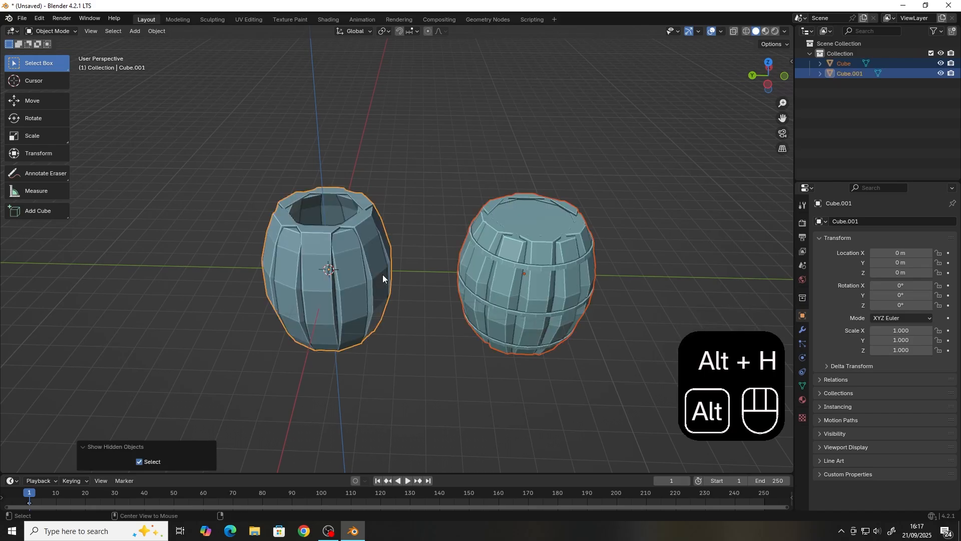
key(alt+h)
key(h)
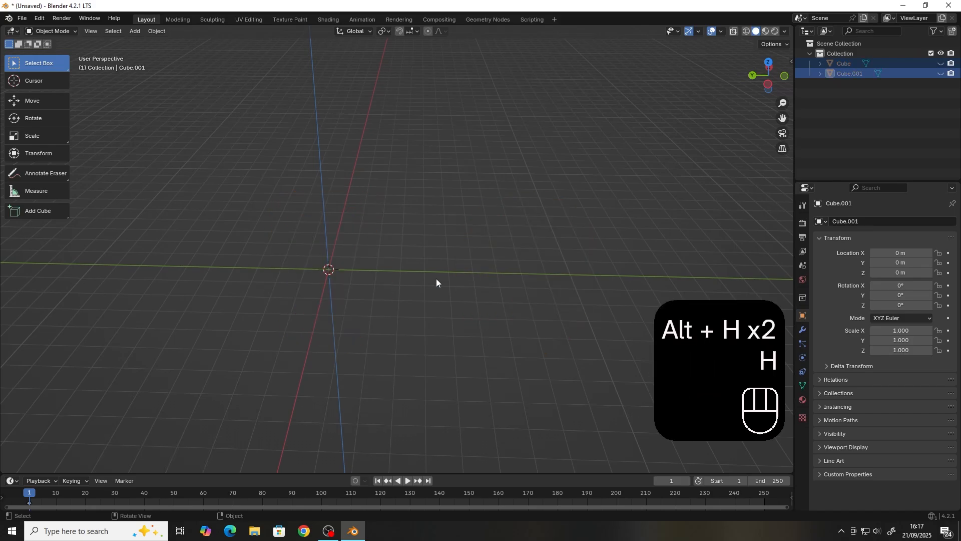
middle_drag(444, 271, 426, 256)
- Add a 2 m cube mesh at the world origin
key(a)
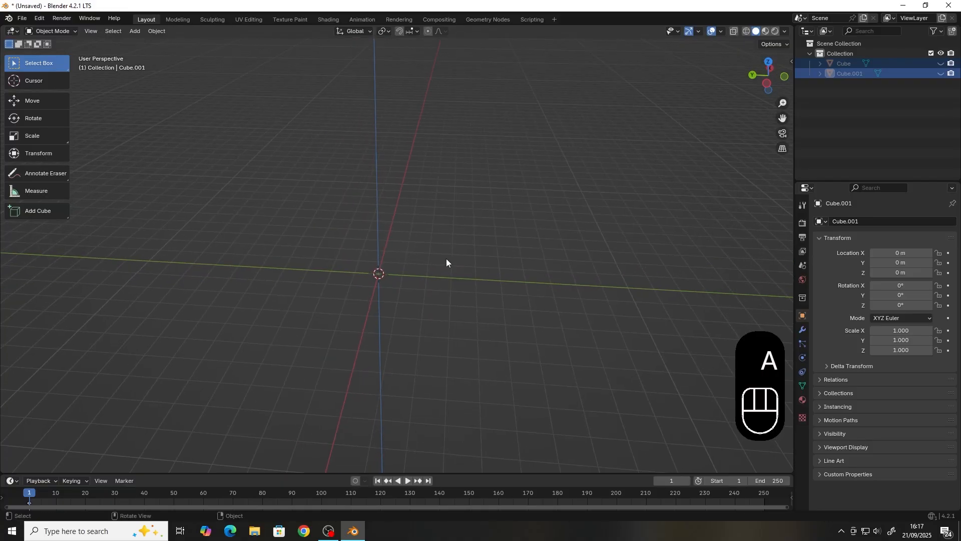
key(shift+a)
mouse_move(451, 279)
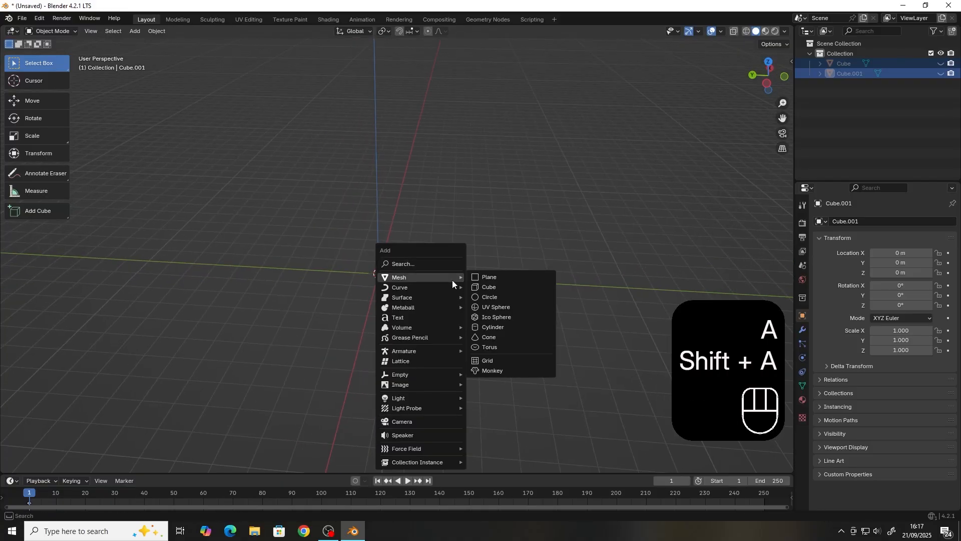
click(489, 287)
middle_drag(488, 284, 413, 274)
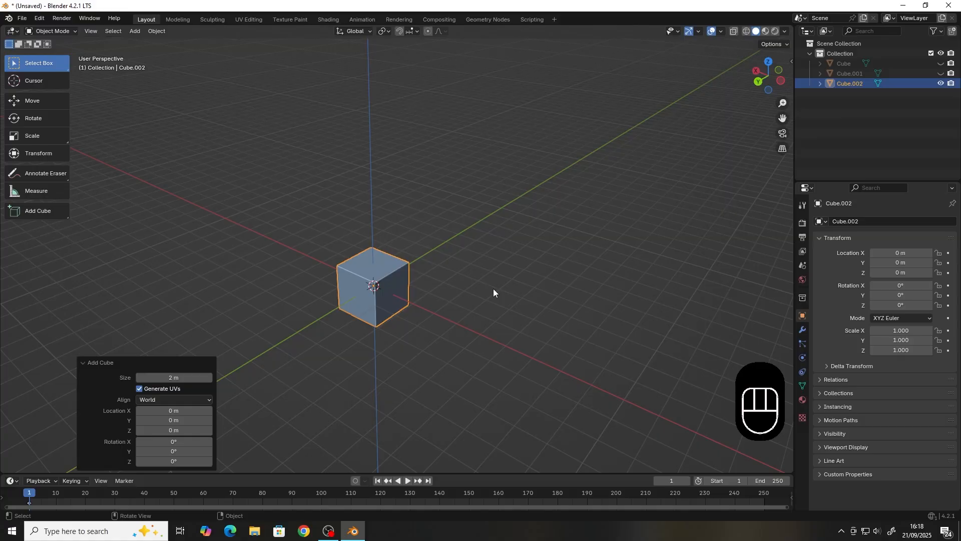
middle_drag(493, 289, 474, 292)
- Enter Edit Mode on the new cube, move its whole mesh 1 m along the Z axis and frame it
key(Tab)
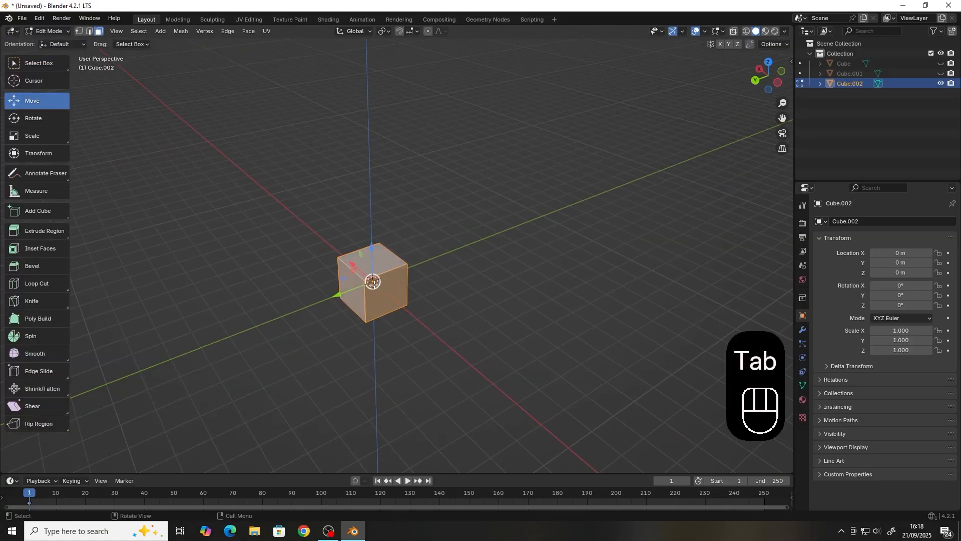
middle_drag(379, 285, 409, 288)
scroll(419, 283, up, 2)
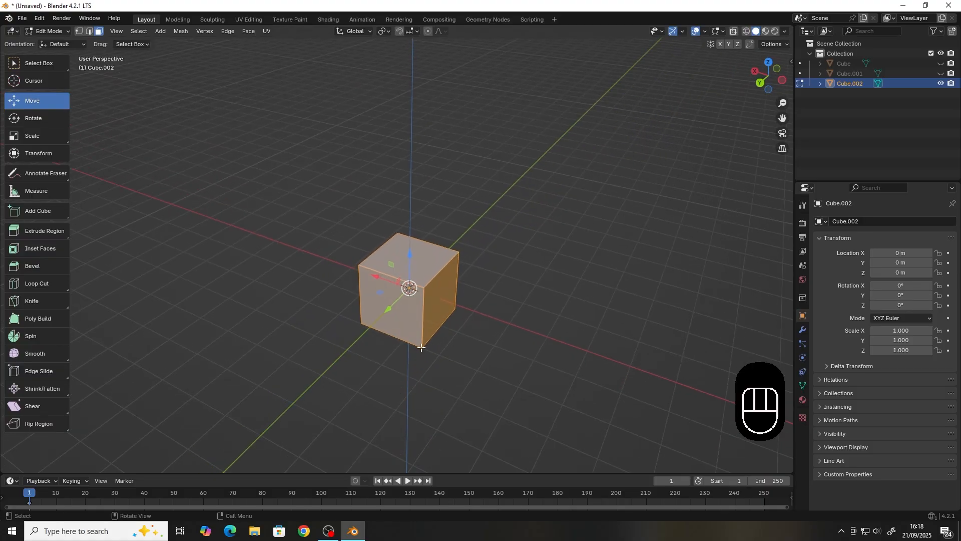
mouse_move(543, 308)
middle_down()
mouse_move(526, 313)
mouse_move(540, 319)
middle_up()
key(g)
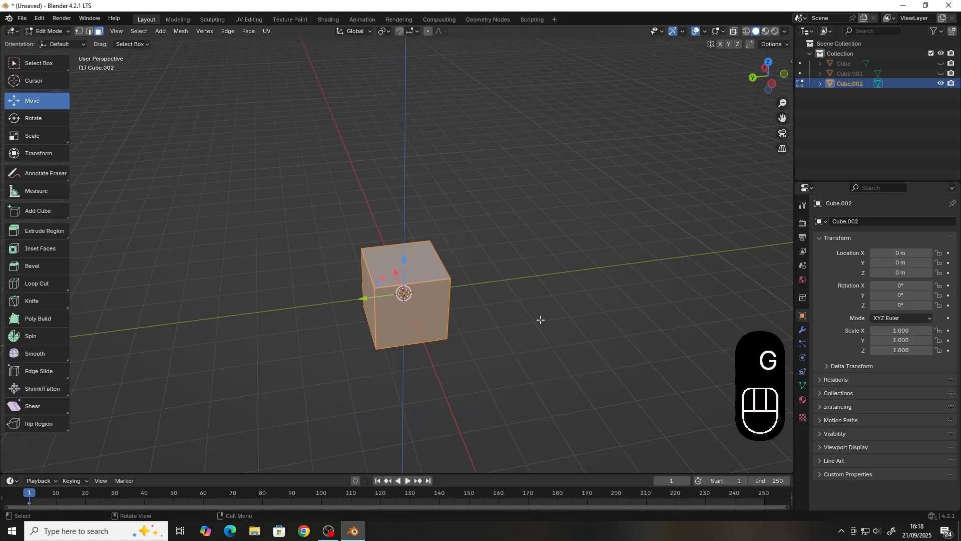
text(g)
text(1)
key(Return)
key(KP_Decimal)
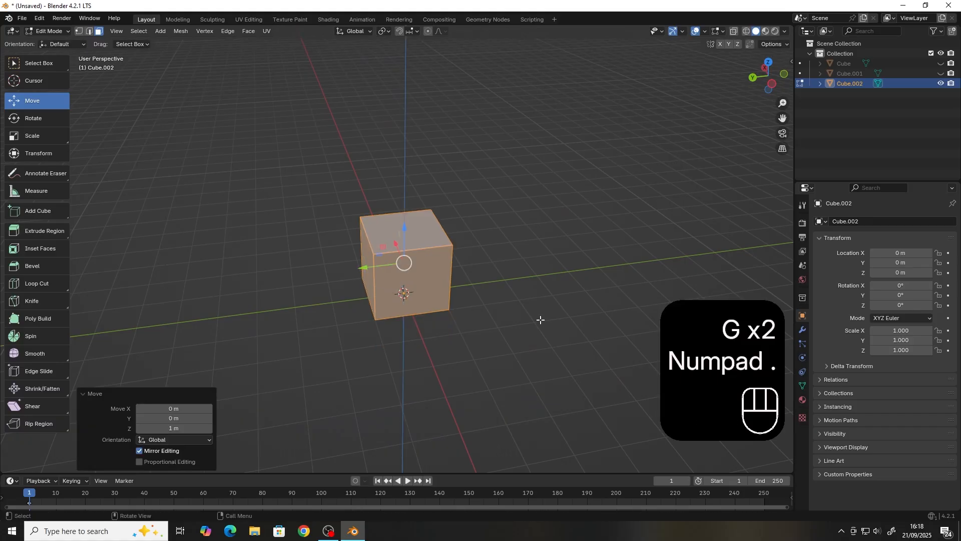
right_click(541, 320)
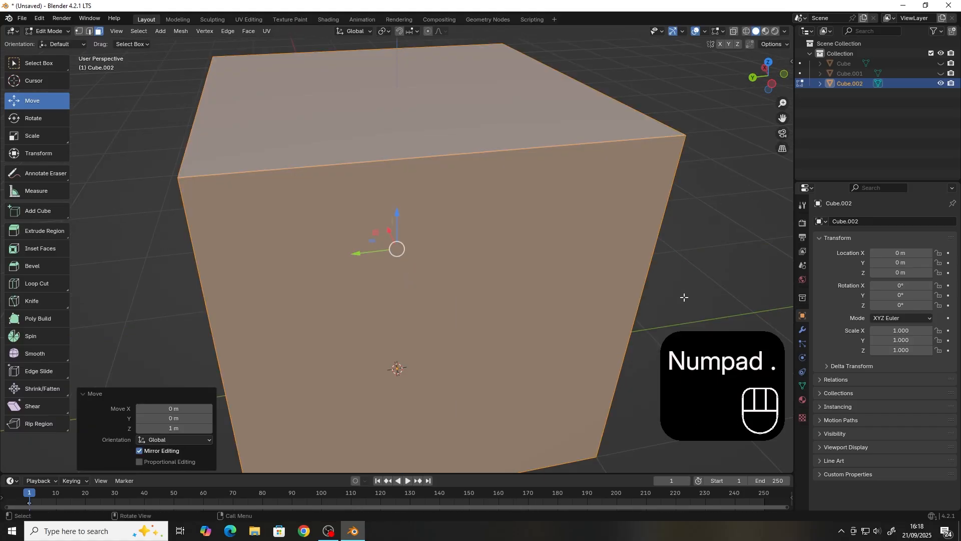
- Move the cube's whole mesh 1 m along Y and 1 m along X so a corner sits at the origin
scroll(684, 288, down, 4)
middle_drag(621, 289, 552, 300)
scroll(614, 298, down, 2)
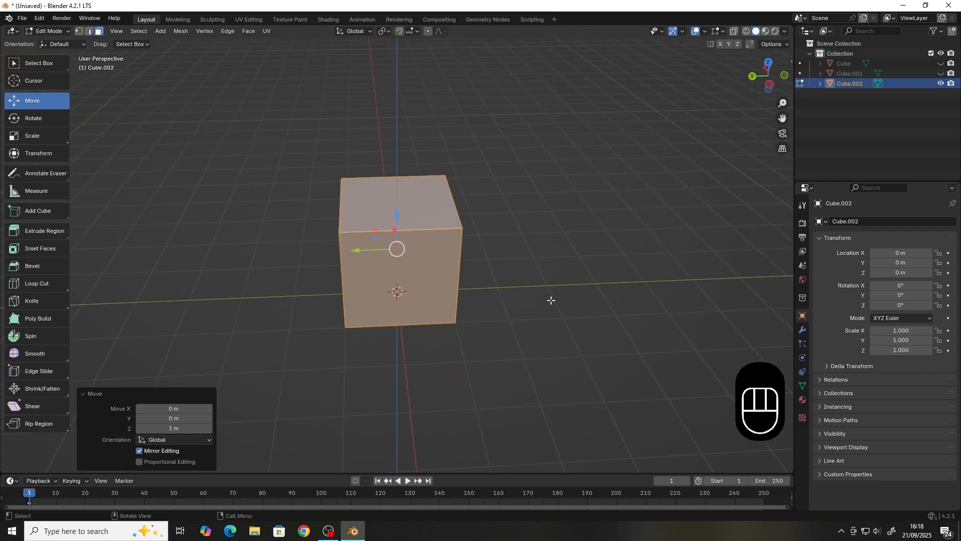
text(gy1)
key(Return)
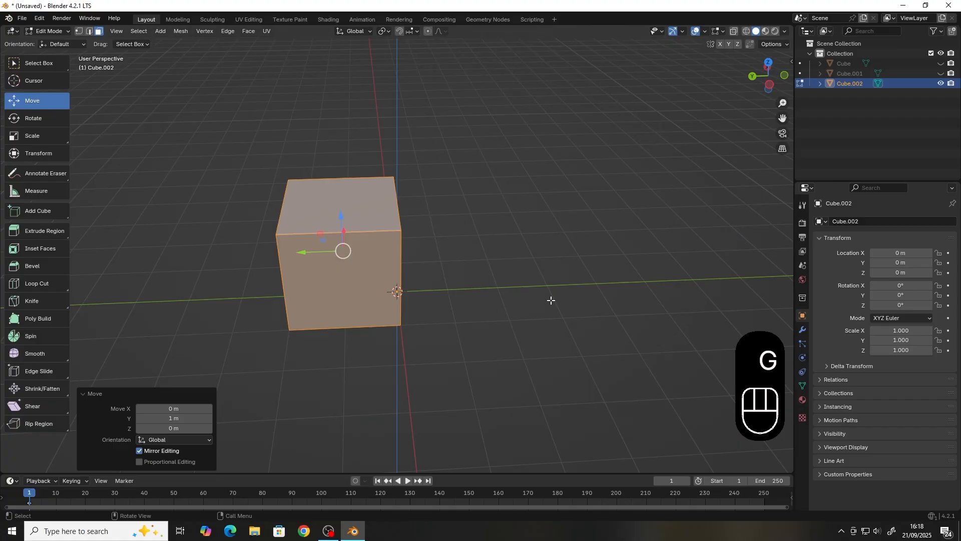
text(g)
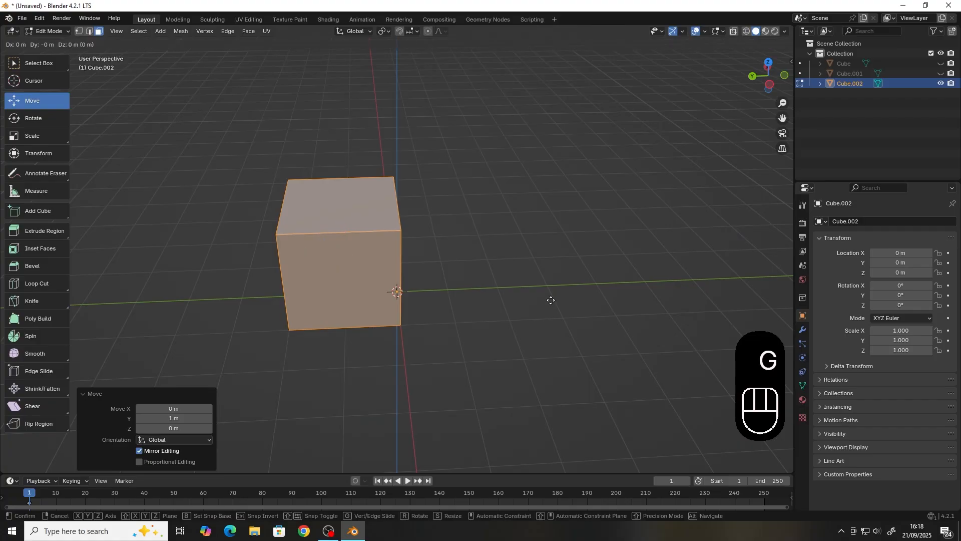
text(x1)
key(Return)
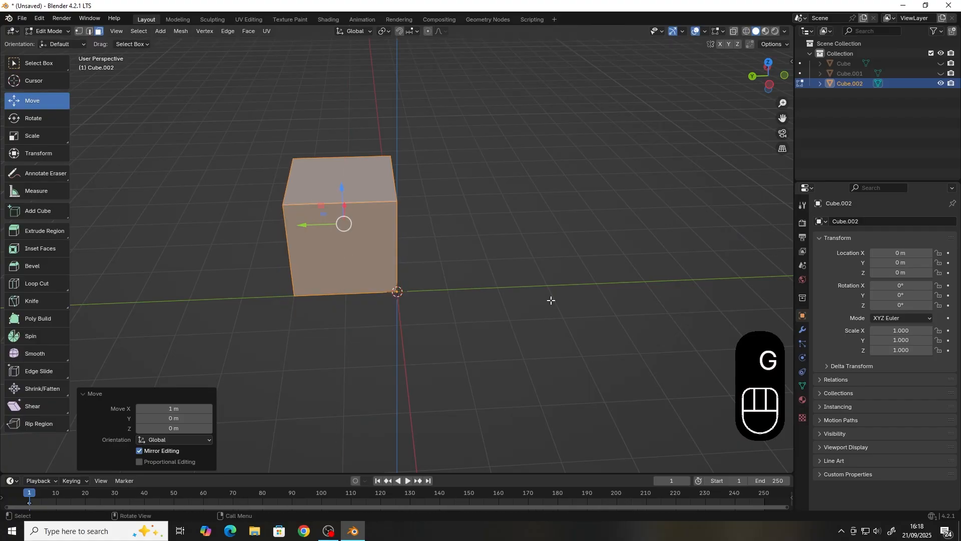
- Select the cube's outer Y-facing side, enable snapping and try moving the face 4 m along the Y axis
middle_drag(541, 299, 552, 277)
middle_drag(494, 245, 509, 261)
click(347, 228)
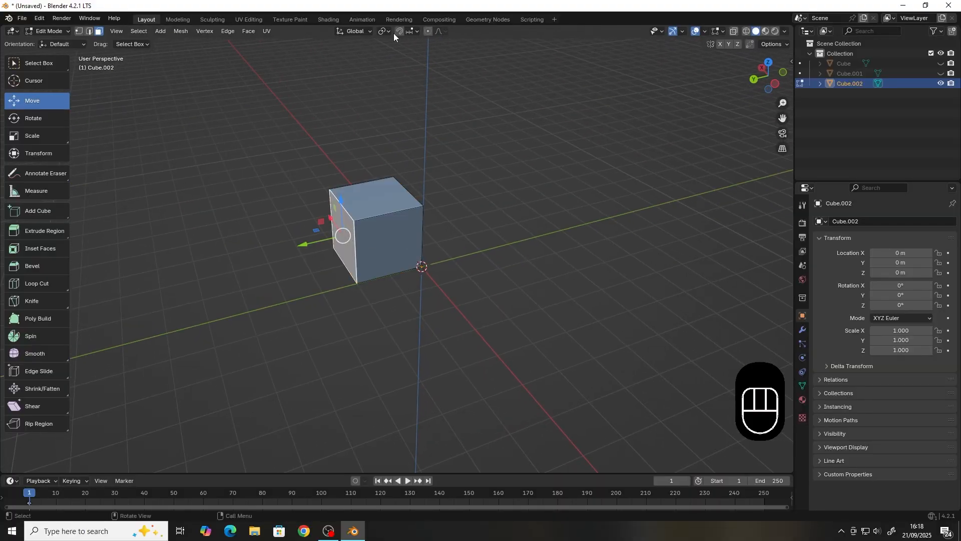
middle_drag(395, 261, 395, 35)
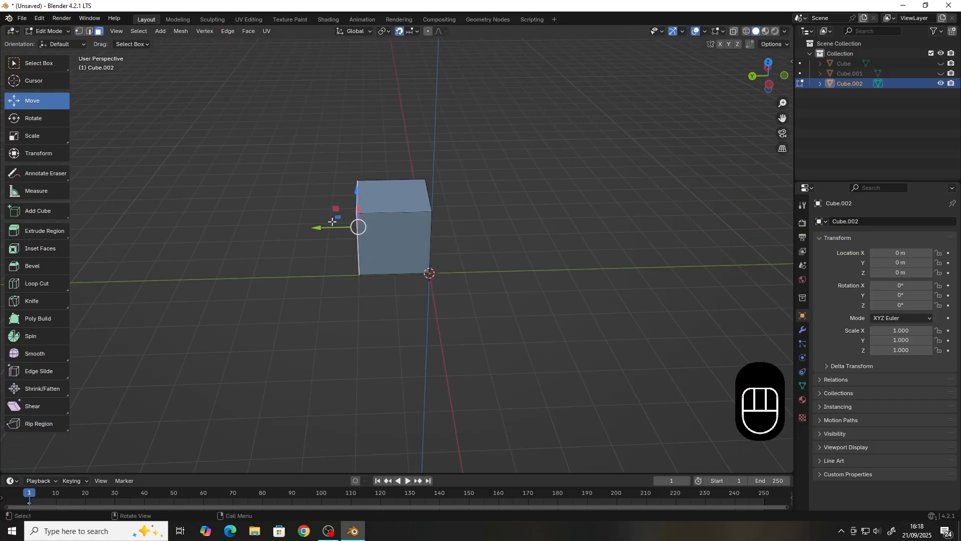
drag(328, 228, 180, 234)
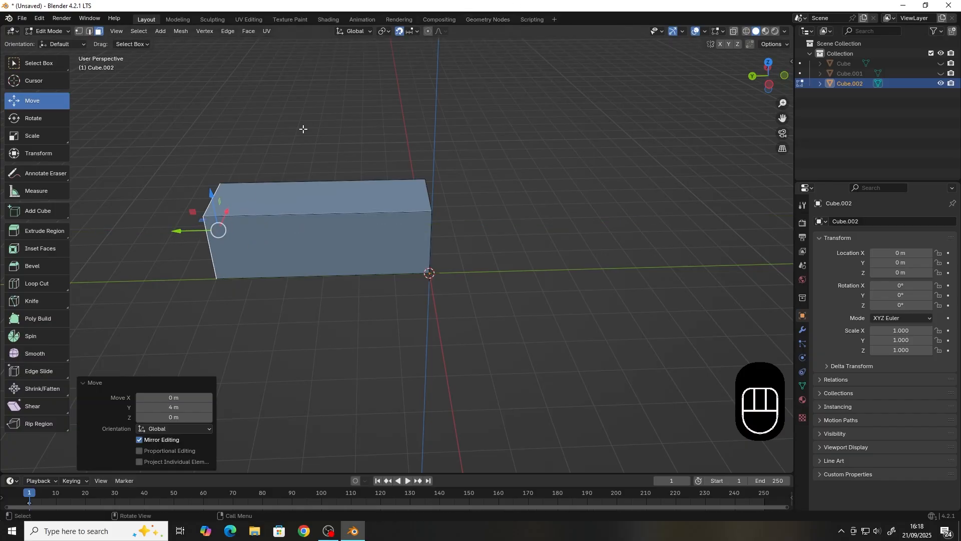
- Undo the face move, turn snapping off and try moving the face along Y with temporary snapping
key(ctrl+z)
click(399, 31)
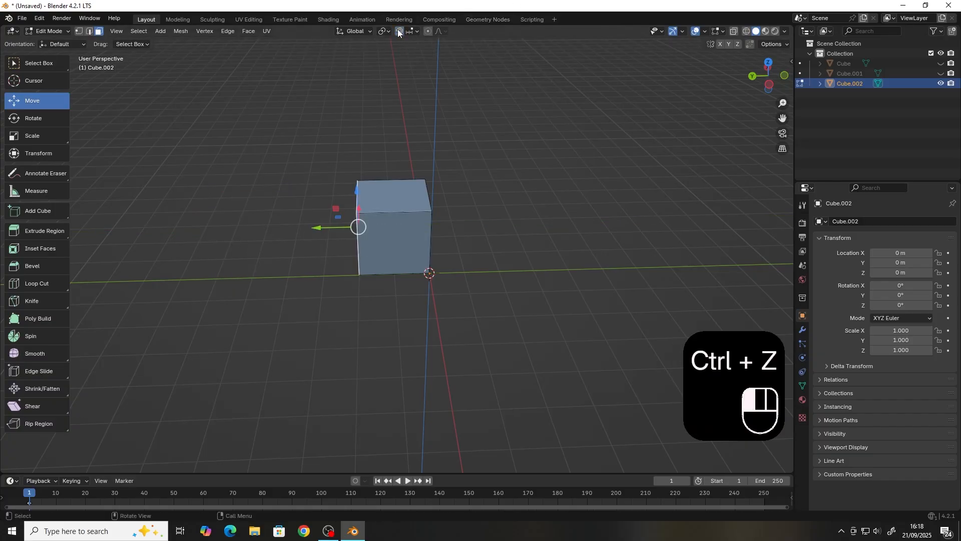
mouse_move(323, 229)
ctrl+mouse_down()
mouse_move(132, 227)
mouse_move(314, 244)
ctrl+mouse_up()
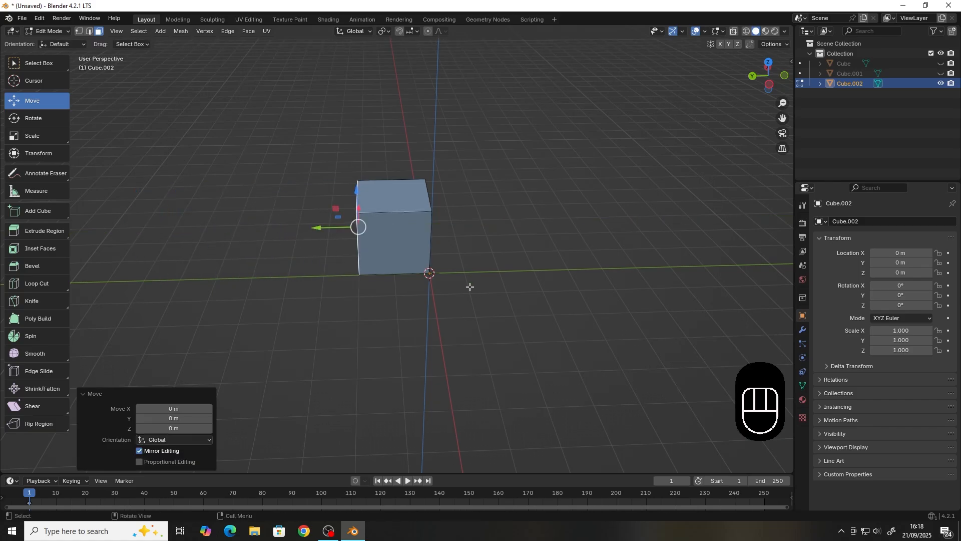
- Annotate a boxed number 1 on the grid beside the cube's lower outer corner
middle_drag(408, 279, 394, 297)
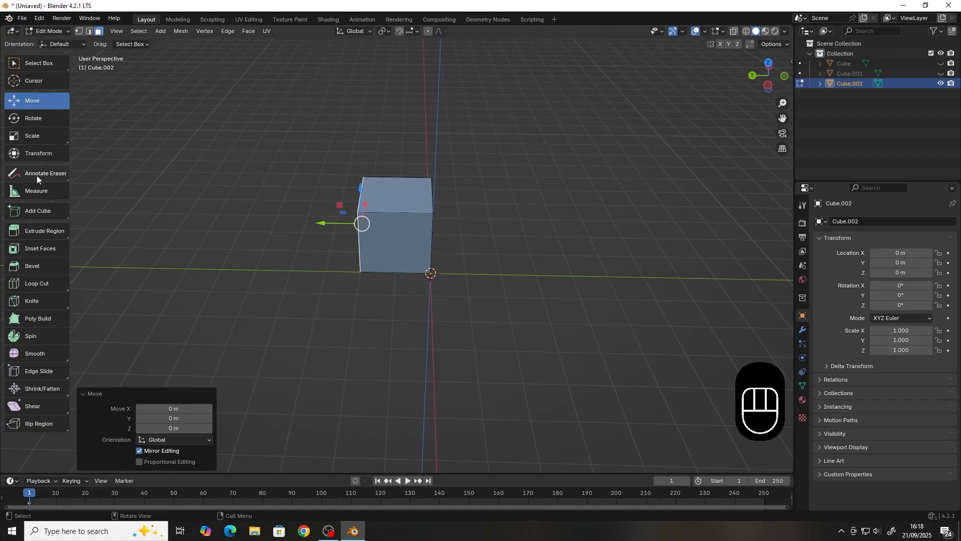
drag(37, 175, 61, 200)
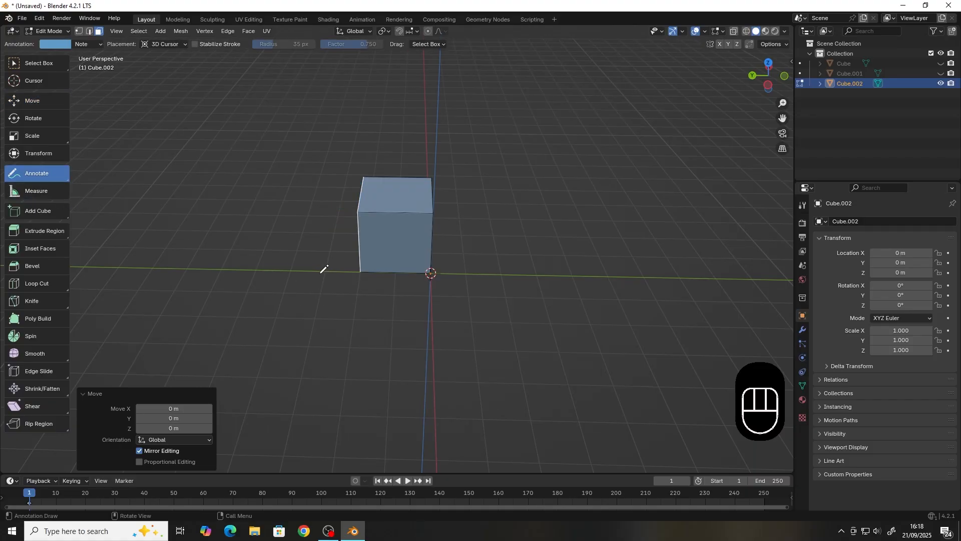
mouse_move(330, 267)
mouse_down()
mouse_move(322, 280)
mouse_move(362, 294)
mouse_move(360, 269)
mouse_move(340, 272)
mouse_move(339, 289)
mouse_up()
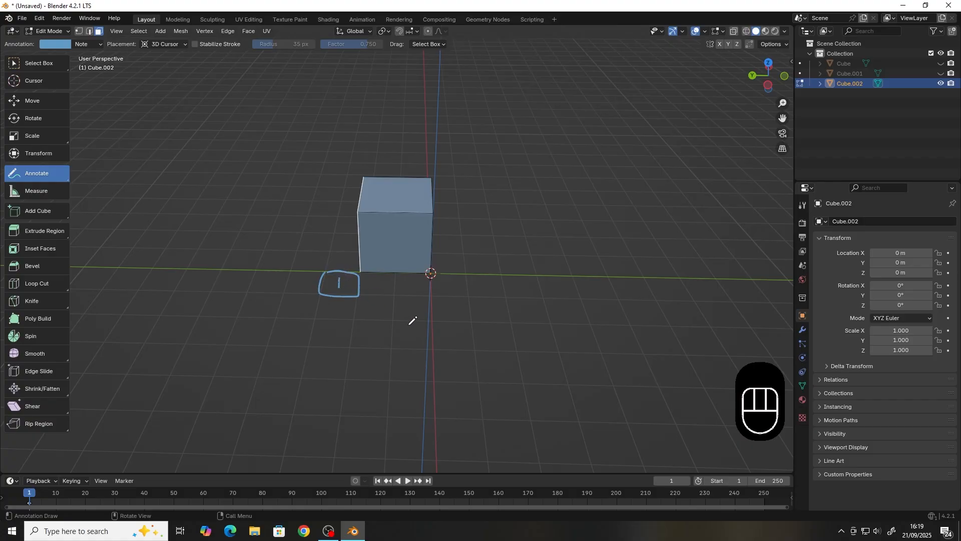
- Open the scene's unit settings to check the unit system and length unit
click(802, 207)
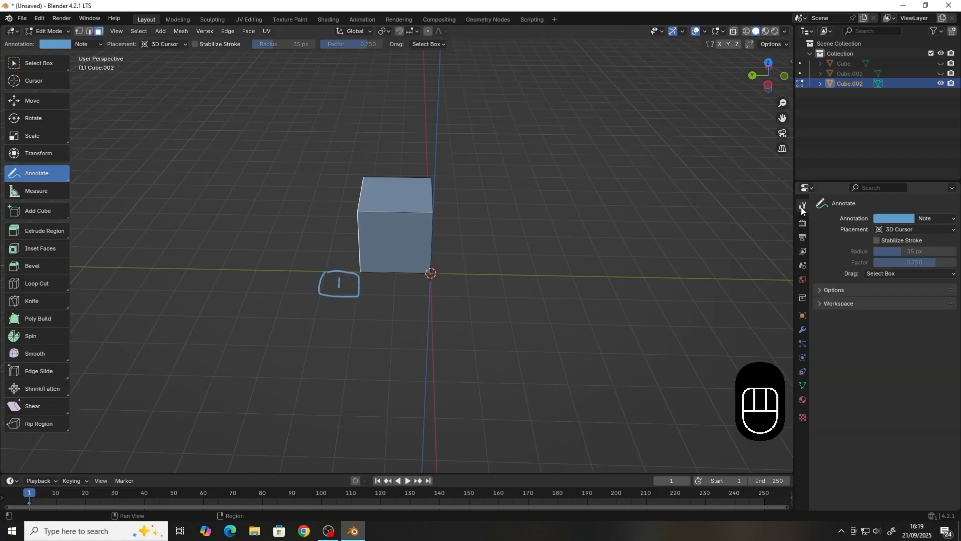
click(803, 263)
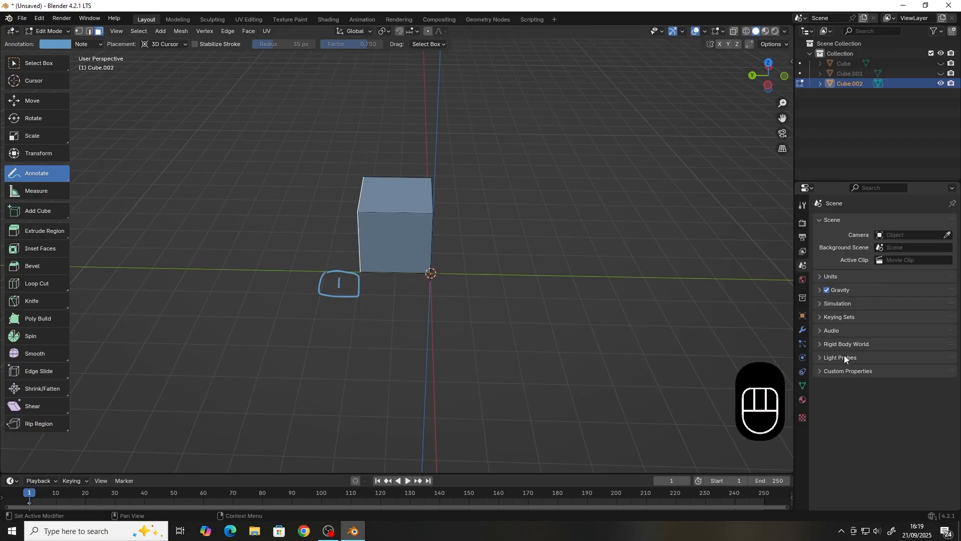
click(821, 277)
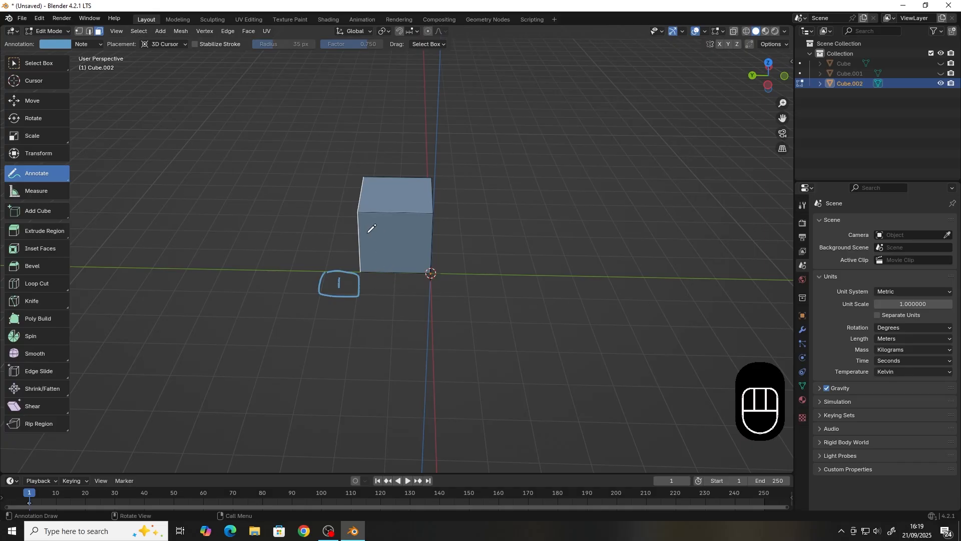
- Outline the cube's front face with an annotation and write "2x2" inside it
mouse_move(359, 212)
mouse_down()
mouse_move(431, 215)
mouse_move(433, 265)
mouse_move(364, 269)
mouse_move(363, 216)
mouse_move(389, 245)
mouse_up()
mouse_move(392, 237)
mouse_down()
mouse_move(406, 249)
mouse_move(426, 236)
mouse_move(427, 249)
mouse_up()
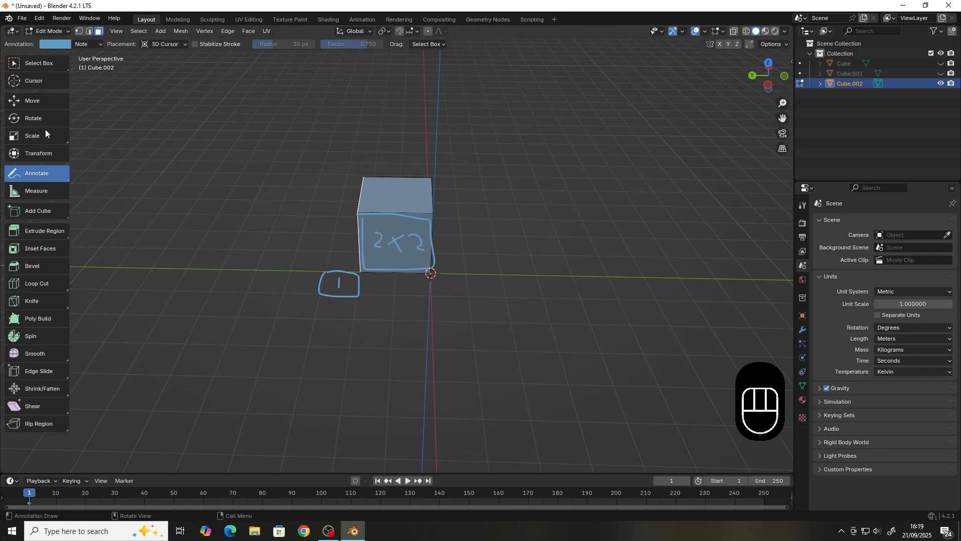
- Erase all annotations on and beside the cube and reactivate the Move tool
click(58, 173)
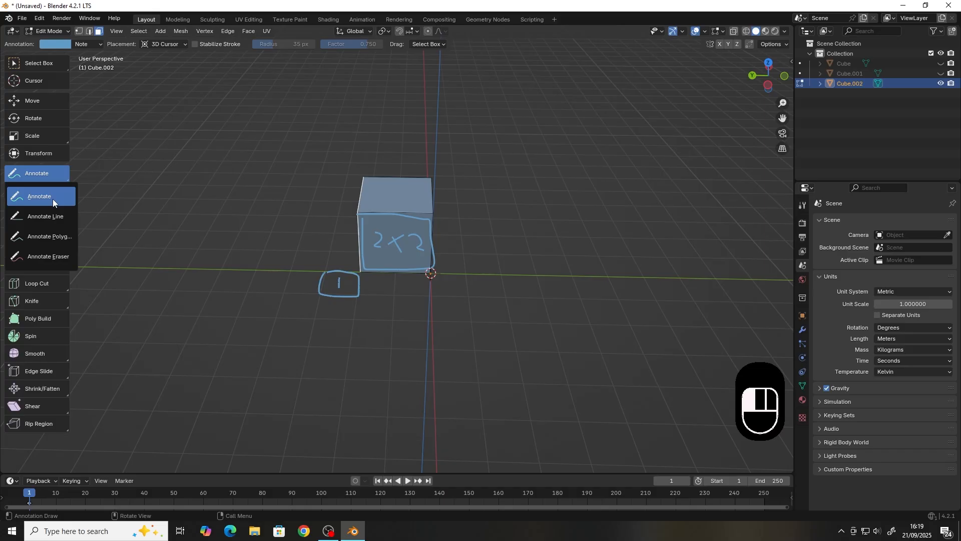
click(49, 256)
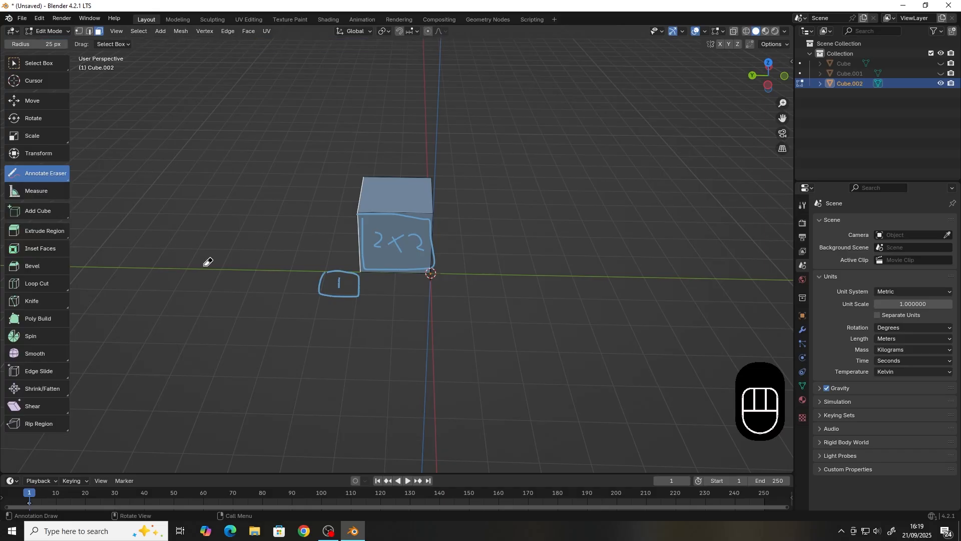
mouse_move(320, 255)
mouse_down()
mouse_move(322, 268)
mouse_move(360, 285)
mouse_move(366, 257)
mouse_move(402, 215)
mouse_move(436, 263)
mouse_move(395, 230)
mouse_move(389, 250)
mouse_move(366, 257)
mouse_up()
click(46, 106)
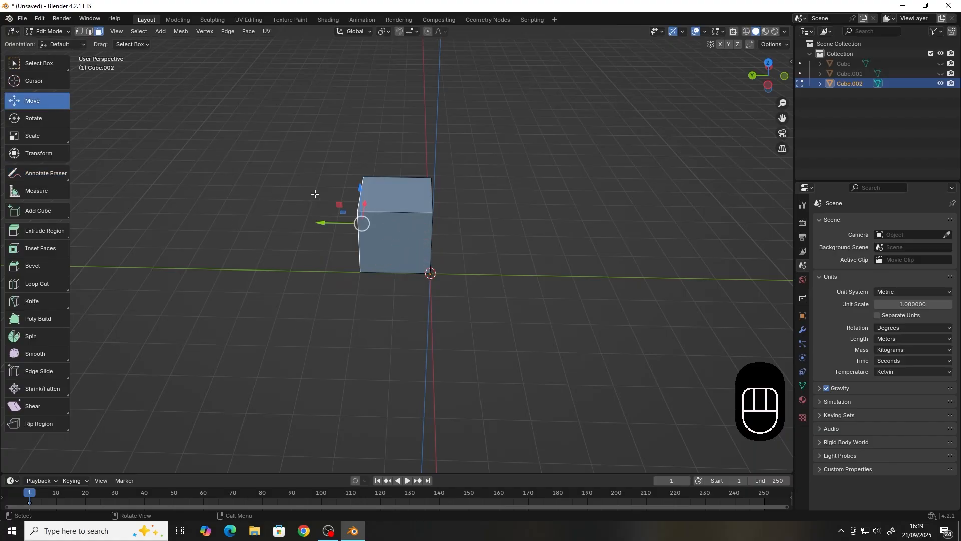
middle_drag(349, 201, 395, 209)
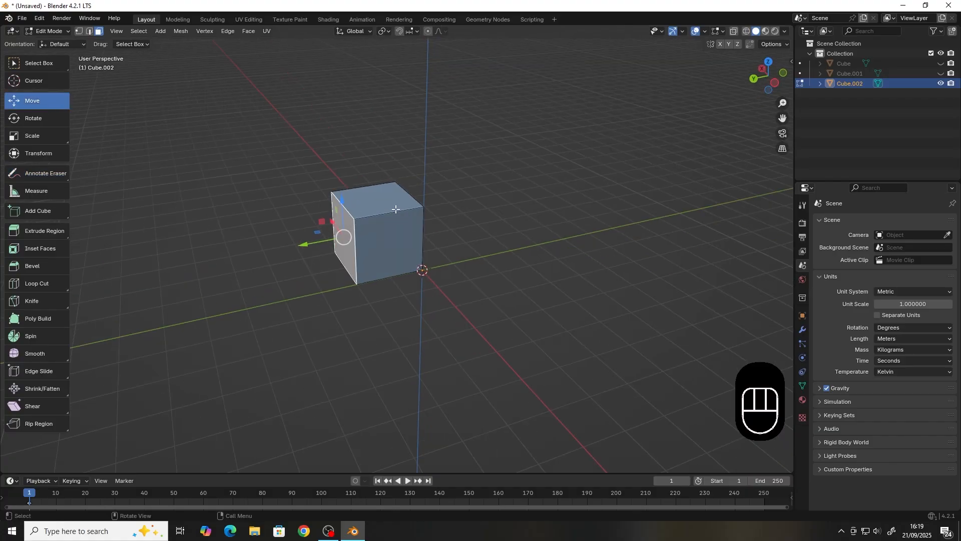
- Mark the cube's upper corner above the origin with a short annotation stroke, and erase it again
click(440, 250)
middle_drag(440, 250, 450, 225)
drag(51, 176, 56, 193)
middle_drag(339, 230, 467, 227)
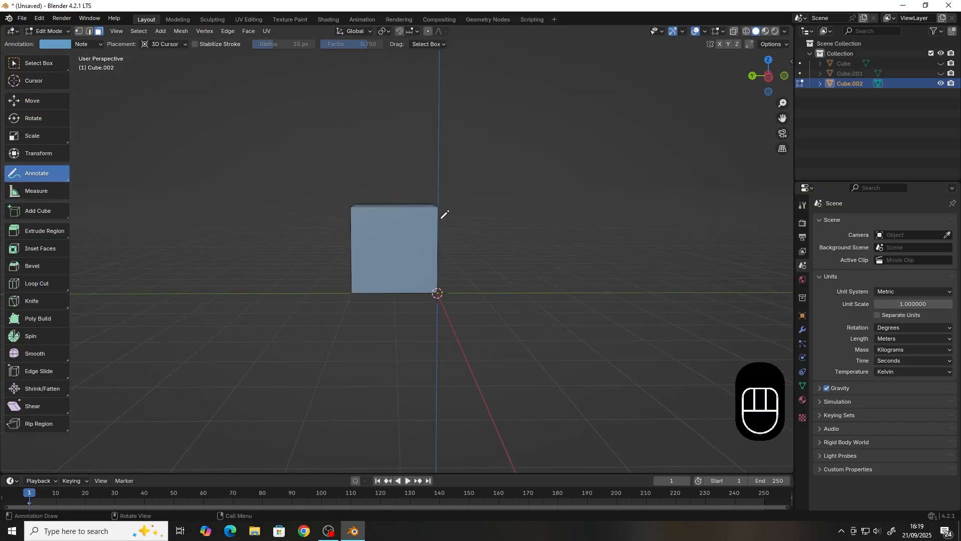
drag(439, 217, 453, 219)
middle_drag(104, 204, 168, 225)
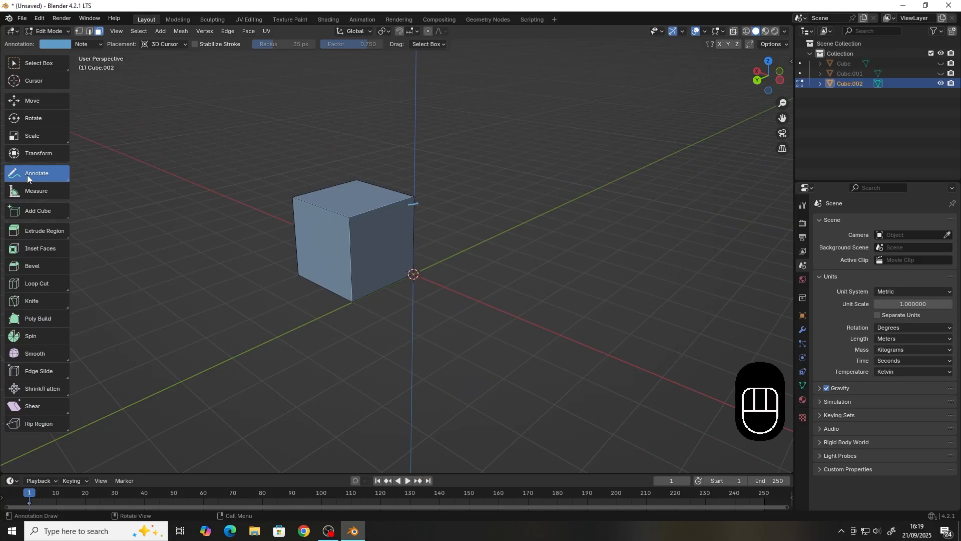
drag(27, 175, 31, 236)
click(414, 206)
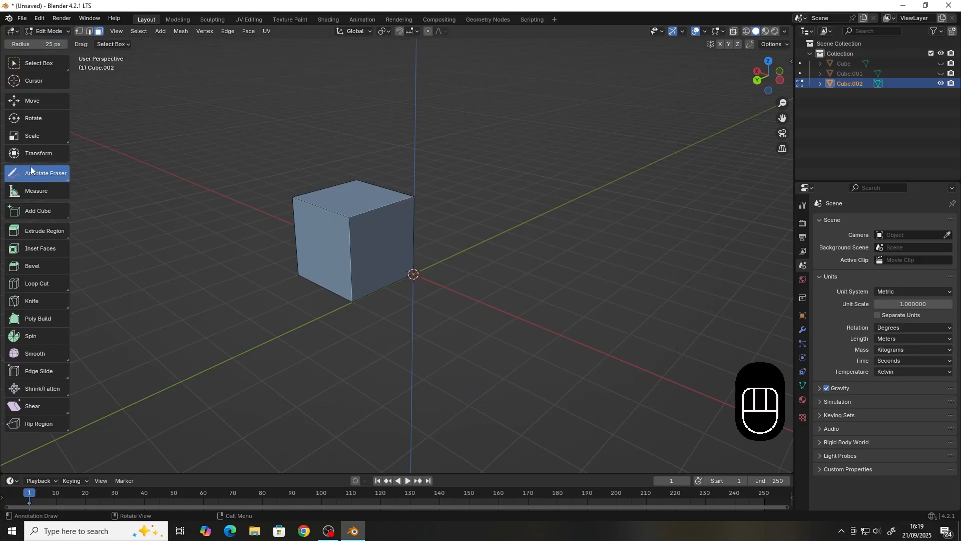
- Raise the cube's top face 1 m along Z with the Move tool, snapping to increments
click(32, 100)
click(356, 198)
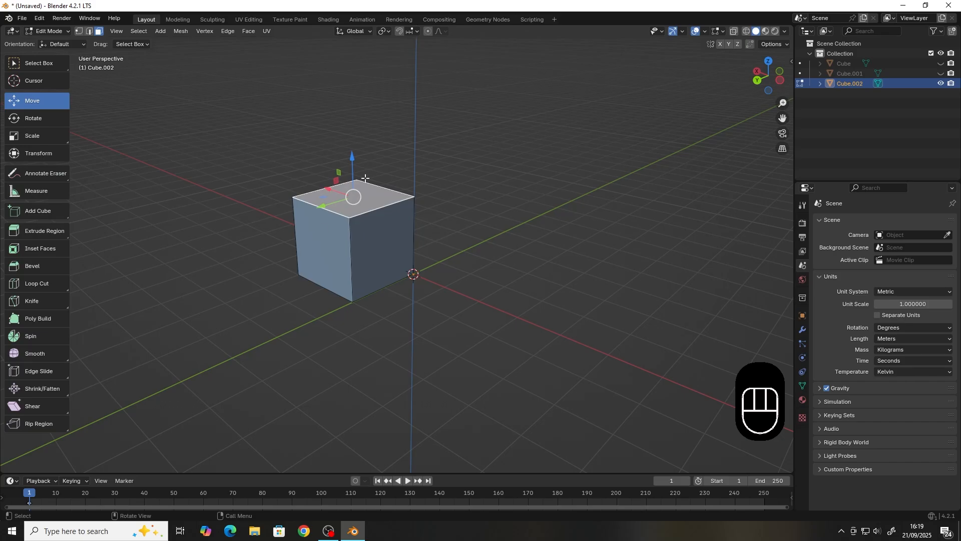
ctrl+drag(353, 161, 353, 135)
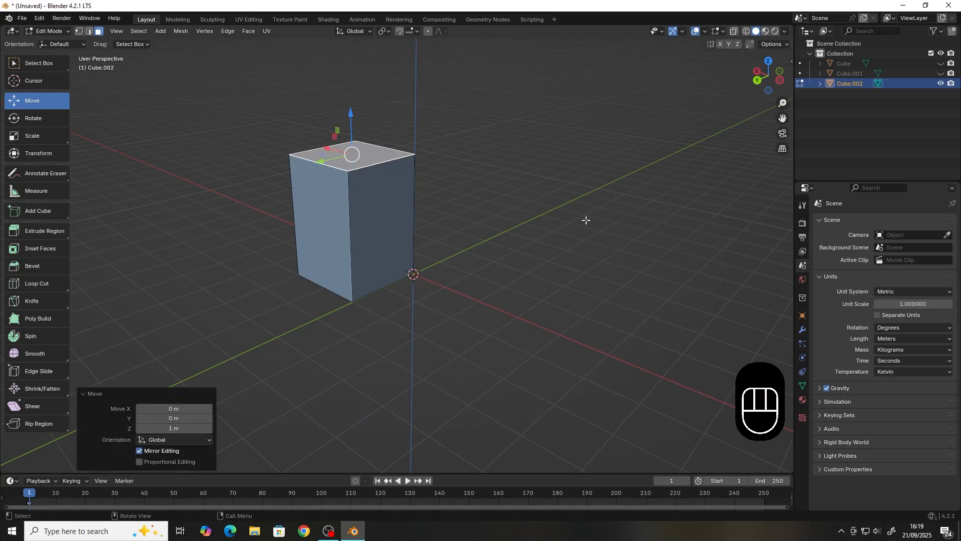
middle_drag(586, 220, 431, 158)
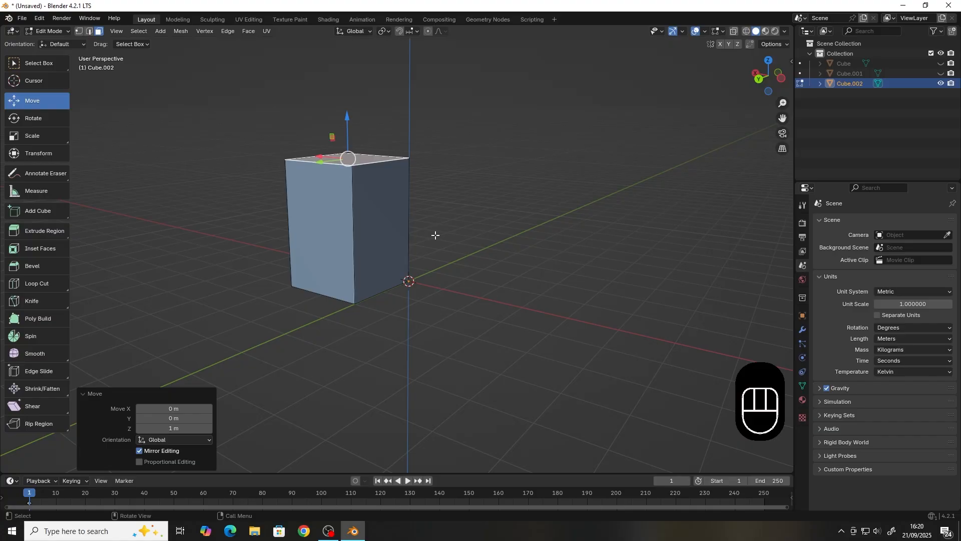
- Move the end face farthest from the origin 3 m along Y with increment snapping, lengthening the block
middle_drag(436, 235, 409, 205)
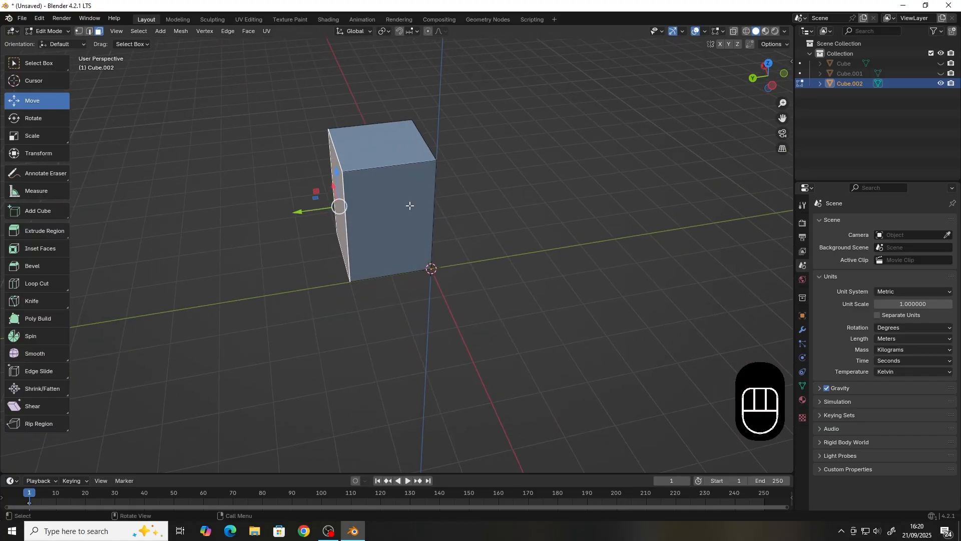
middle_drag(397, 160, 330, 210)
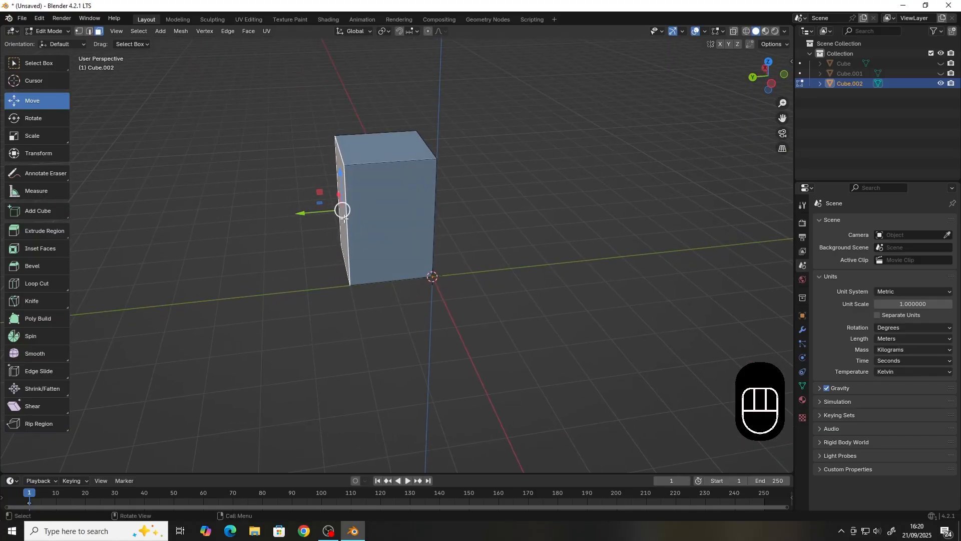
ctrl+drag(309, 213, 175, 237)
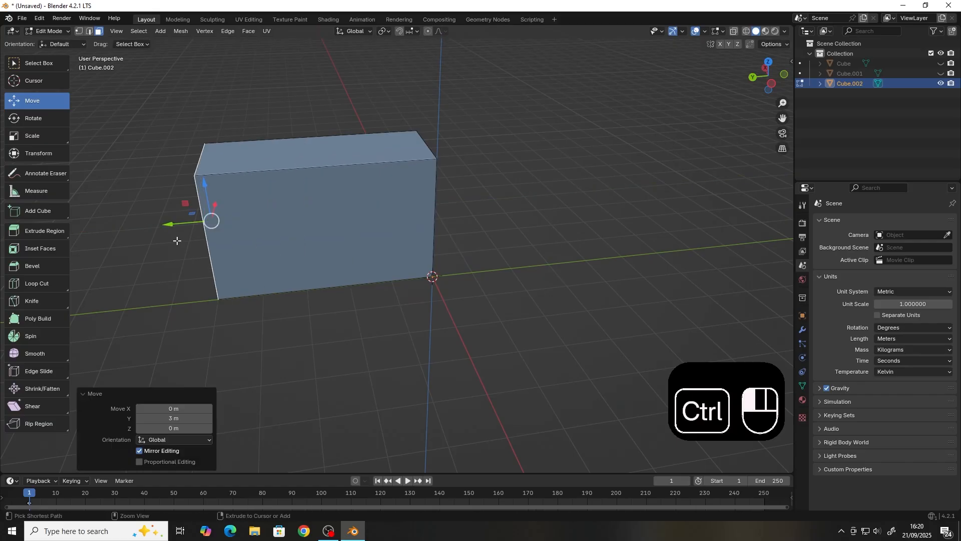
click(561, 229)
middle_drag(283, 210, 323, 205)
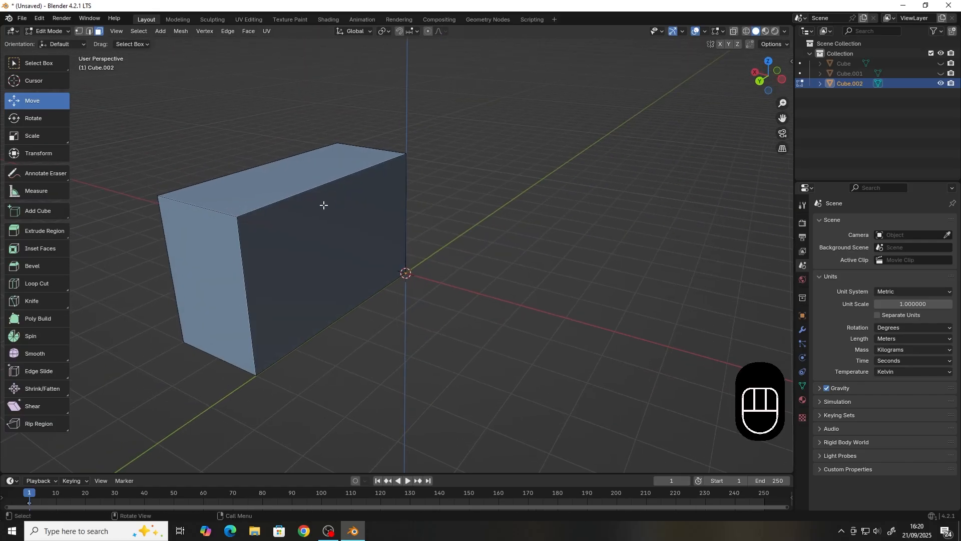
- Delete the block's long back face and both of its end faces
middle_drag(219, 258, 334, 275)
click(399, 215)
middle_drag(399, 214, 433, 281)
key(Delete)
click(280, 315)
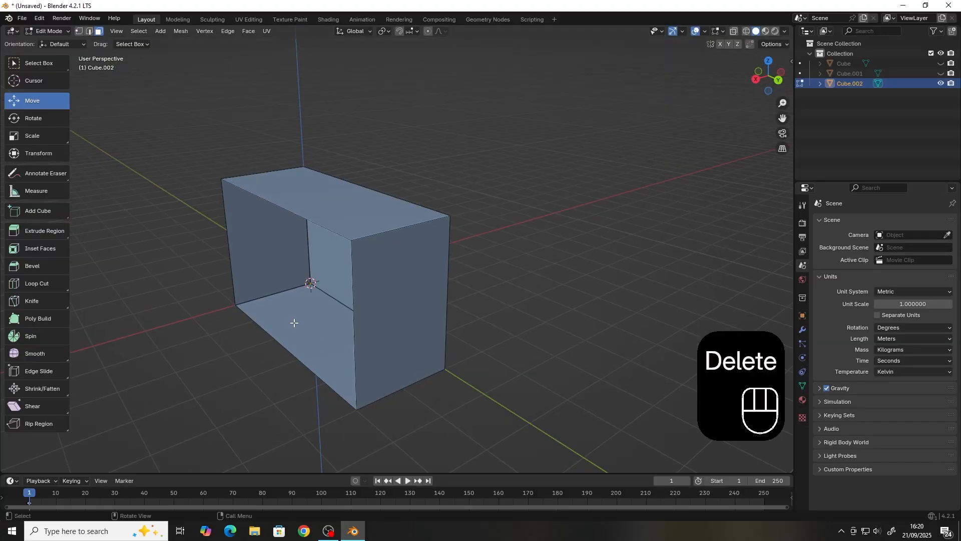
shift+click(244, 233)
shift+click(360, 306)
key(Delete)
click(361, 307)
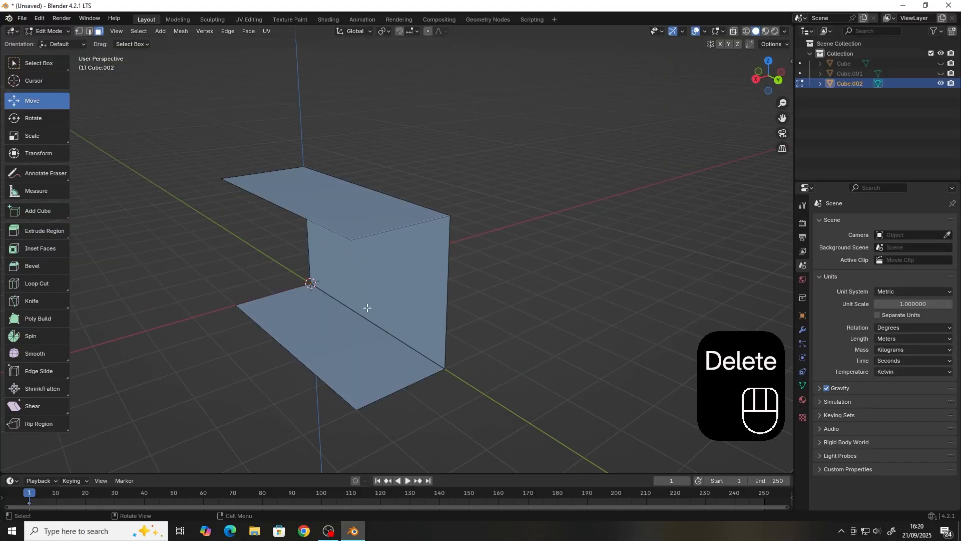
- Add two evenly spaced horizontal loop cuts across the block's long front face
middle_drag(368, 307, 394, 289)
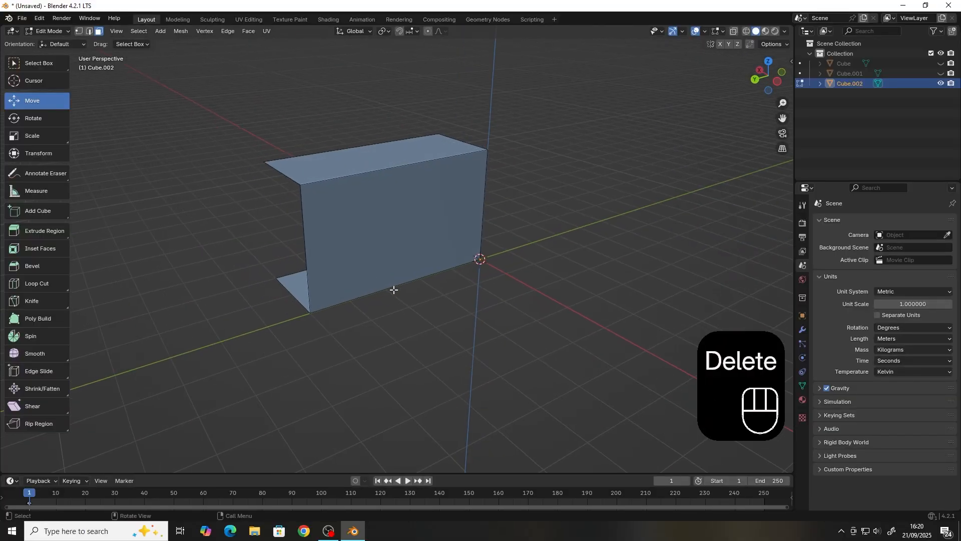
key(ctrl+r)
scroll(317, 216, up, 2)
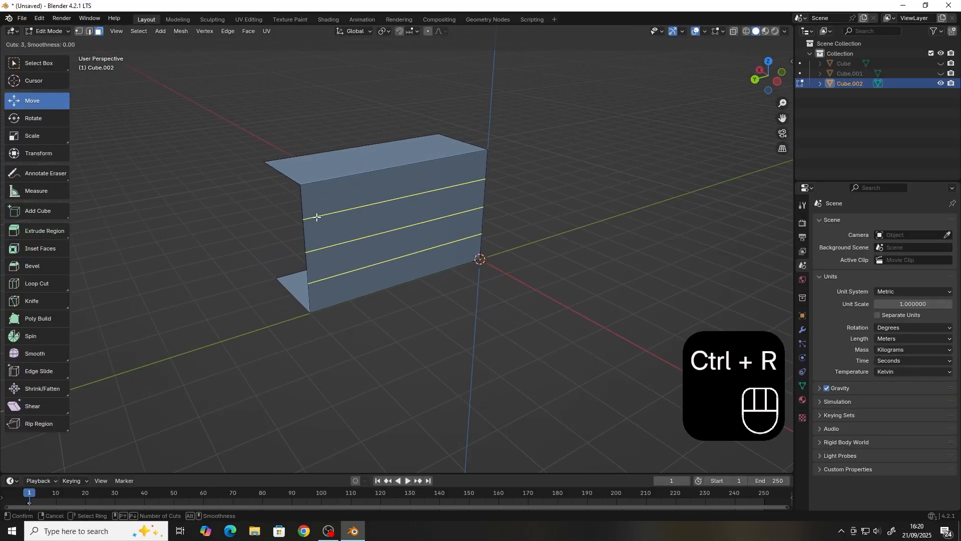
scroll(317, 217, down, 1)
click(315, 216)
right_click(315, 216)
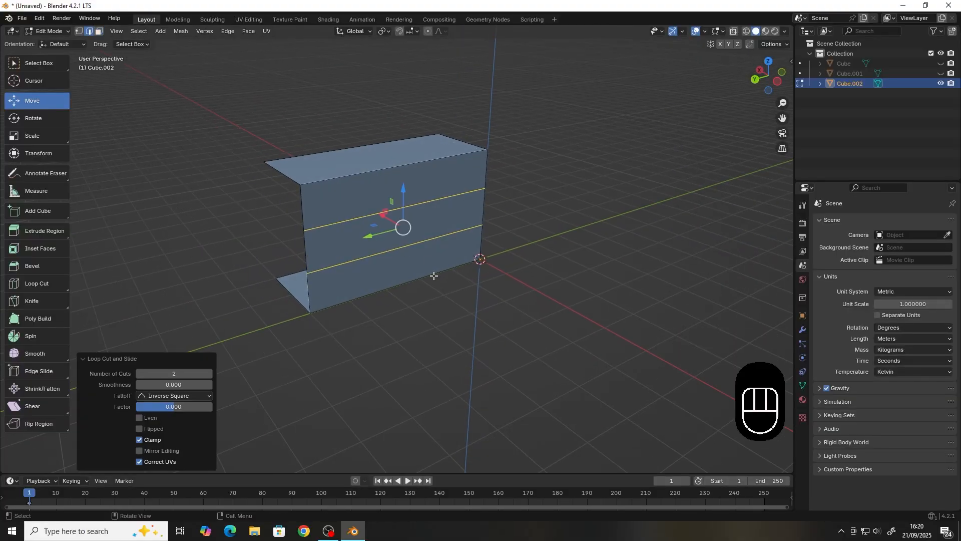
- Spread the two horizontal loops apart by scaling them about 2.383 along Z, near the front face's upper and lower edges
key(s)
key(z)
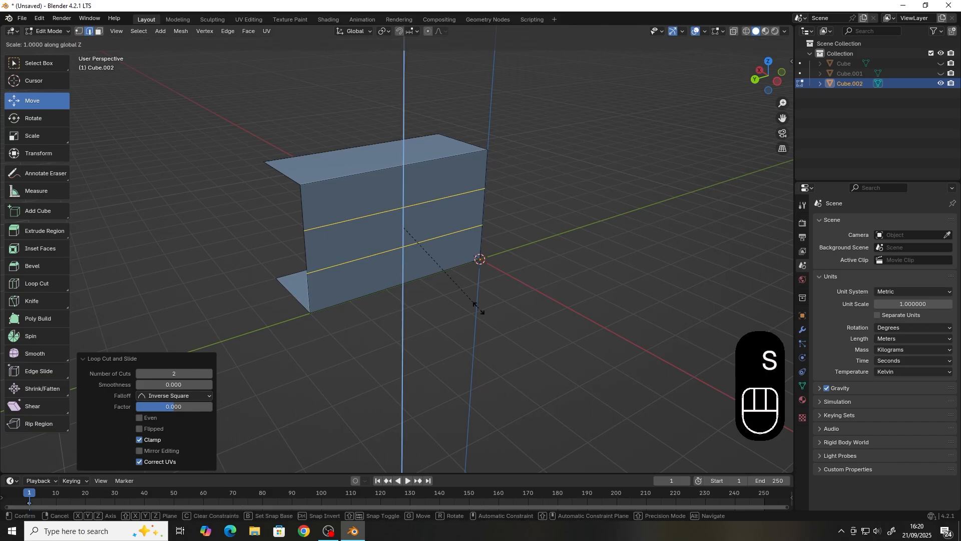
click(637, 350)
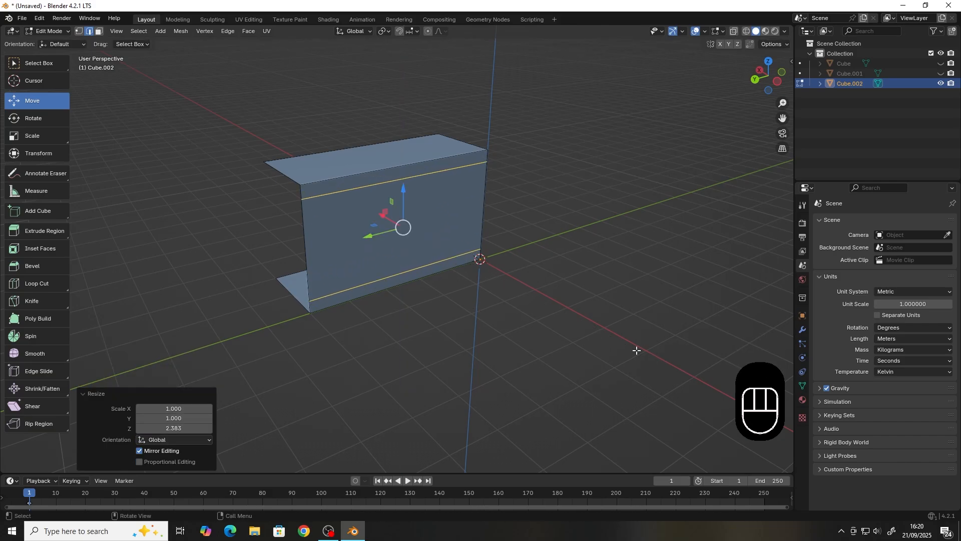
middle_drag(385, 261, 350, 258)
click(350, 258)
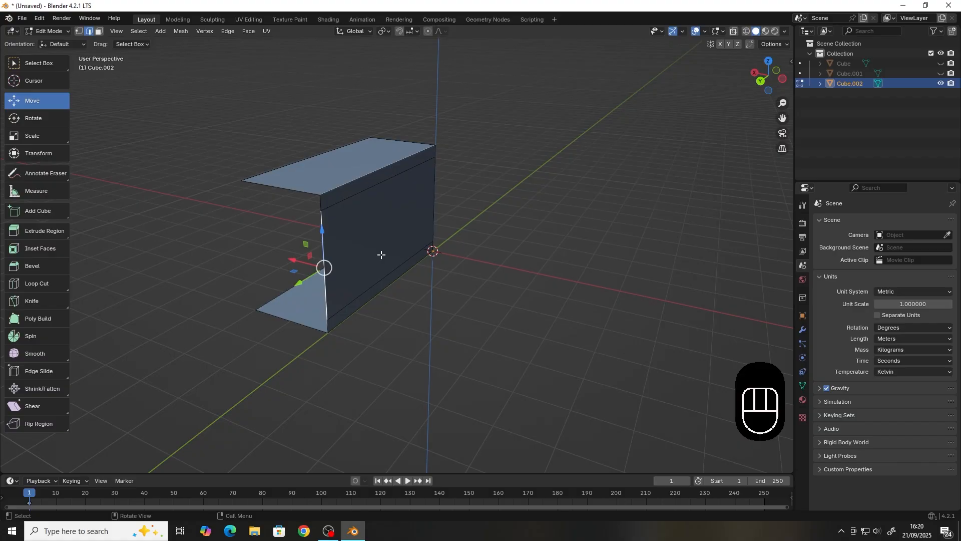
- Extrude the large middle face of the front wall inward to form a recess
key(3)
click(382, 227)
middle_drag(383, 230, 391, 254)
key(e)
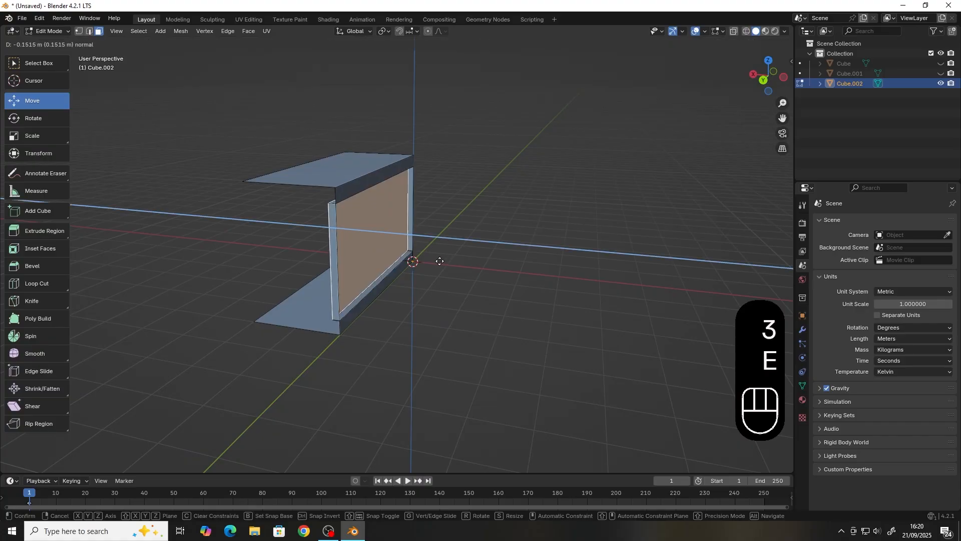
click(421, 260)
- Taper the recess by scaling its back face to about 0.789 along Z and about 0.93 along Y
middle_drag(420, 261, 382, 256)
key(s)
key(z)
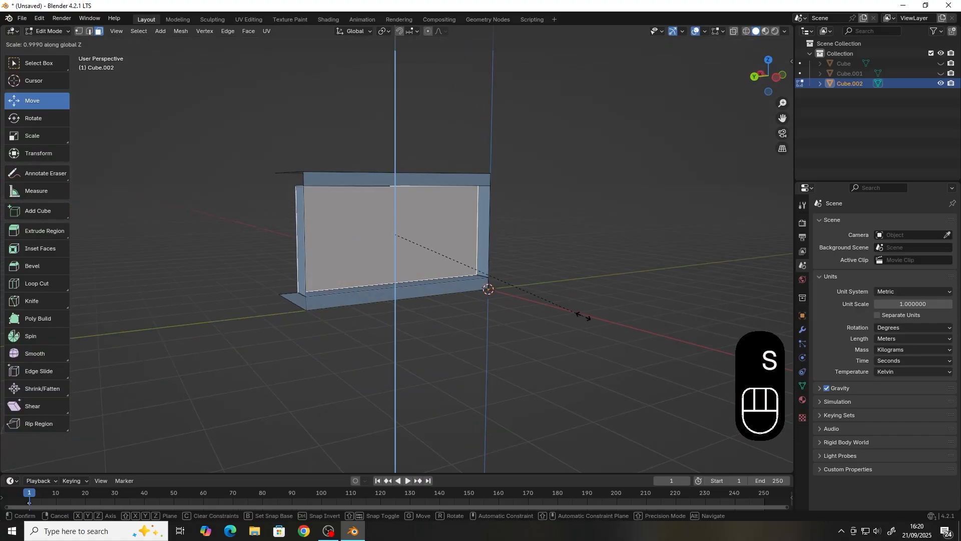
click(542, 304)
middle_drag(446, 258, 461, 270)
key(s)
key(y)
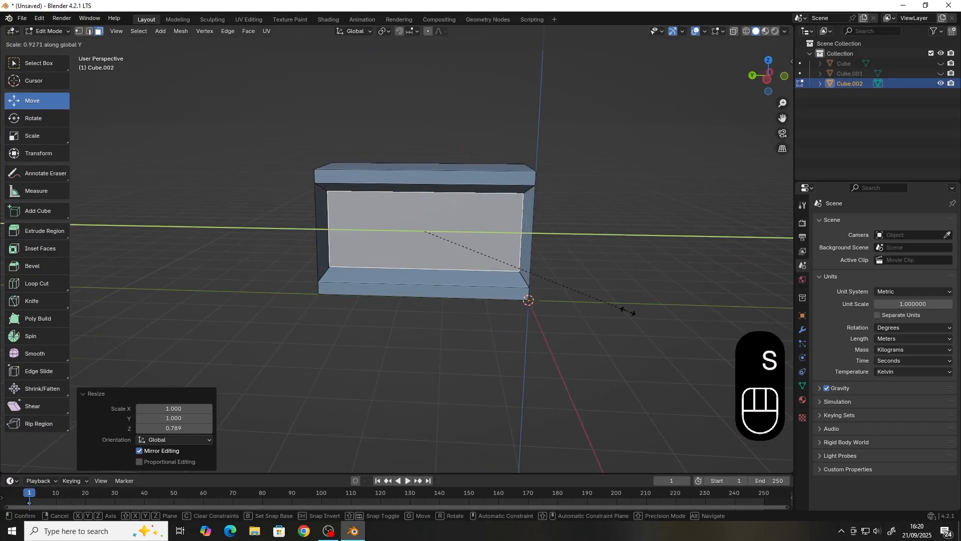
click(629, 313)
click(406, 334)
- Add two evenly spaced vertical loop cuts through the recessed wall and its upper and lower ledges
middle_drag(365, 295, 403, 245)
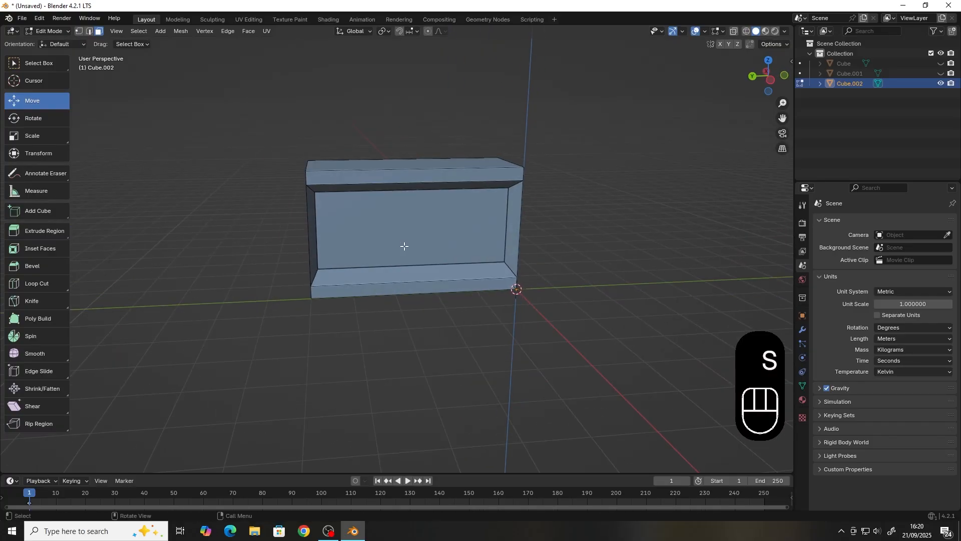
key(ctrl+r)
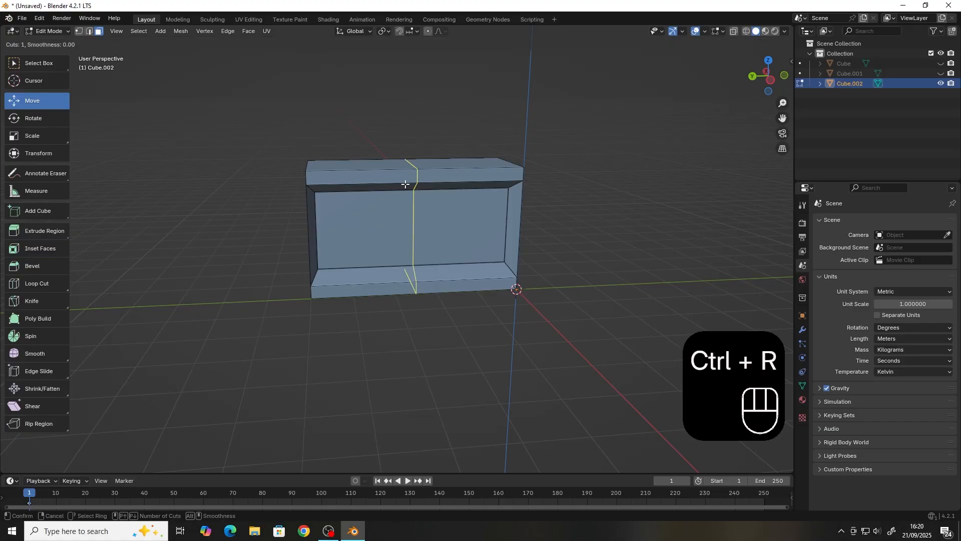
scroll(409, 218, up, 1)
click(408, 225)
right_click(408, 225)
middle_drag(408, 226, 358, 234)
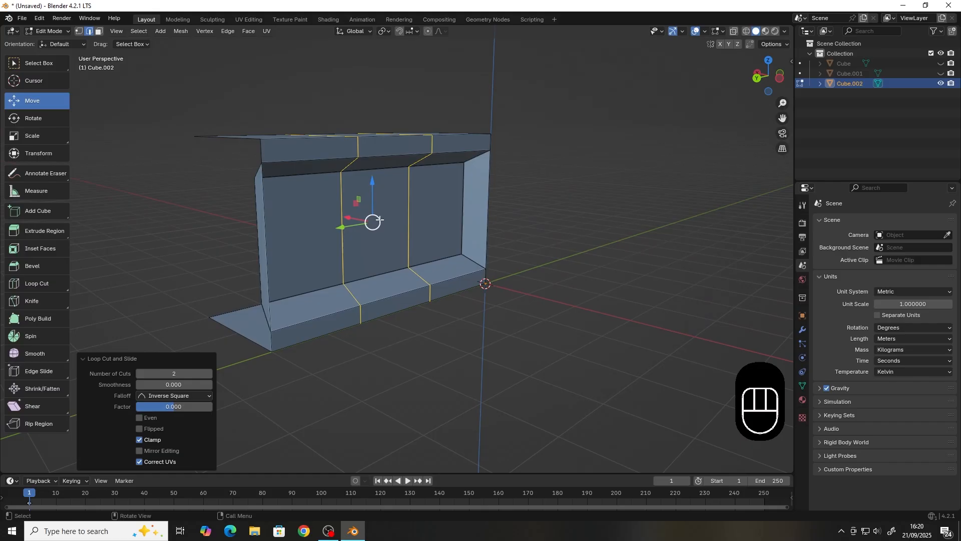
- Add two evenly spaced horizontal loop cuts across the recessed wall and its slanted sides
click(392, 206)
key(ctrl+r)
scroll(359, 223, up, 1)
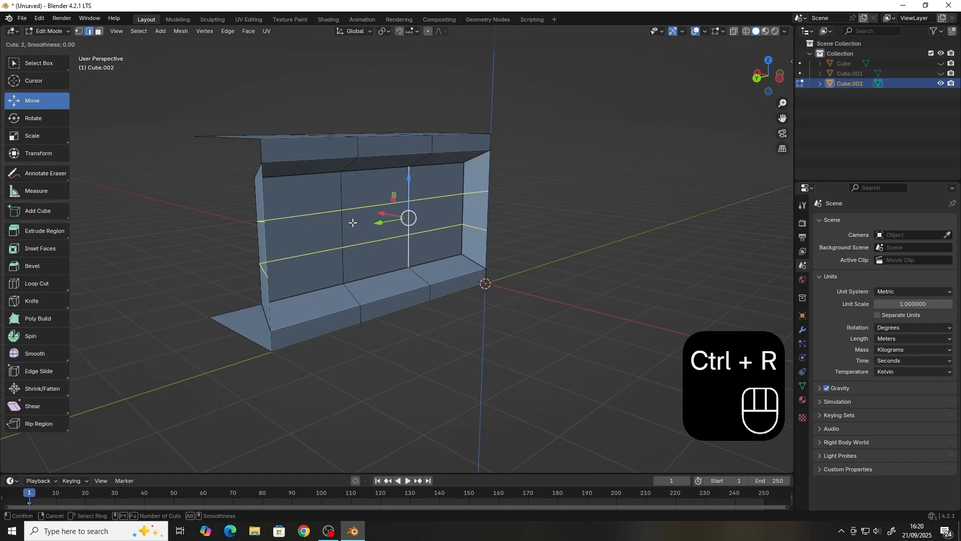
click(344, 221)
right_click(344, 222)
- Inset the centre face of the recessed wall about 0.086 m and extrude it about 0.058 m inward
key(3)
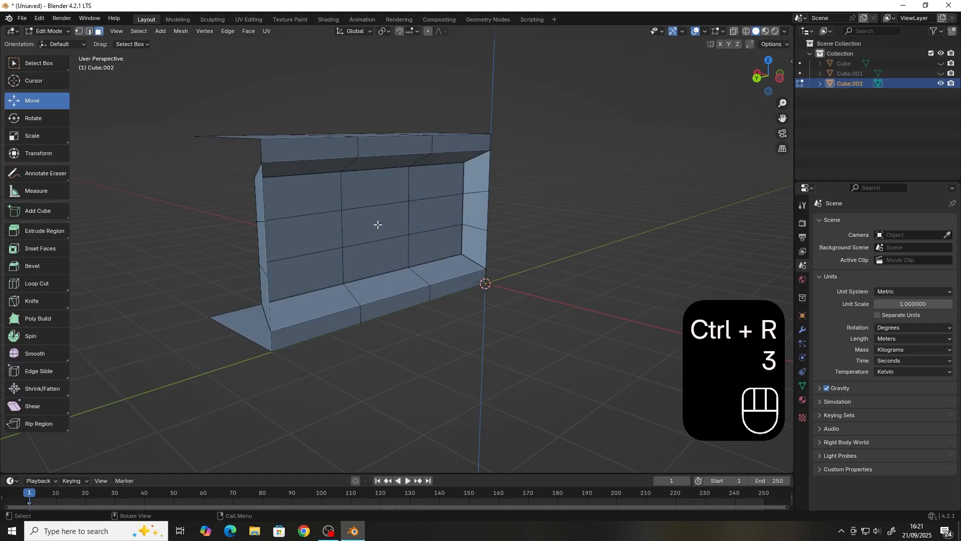
click(378, 223)
key(i)
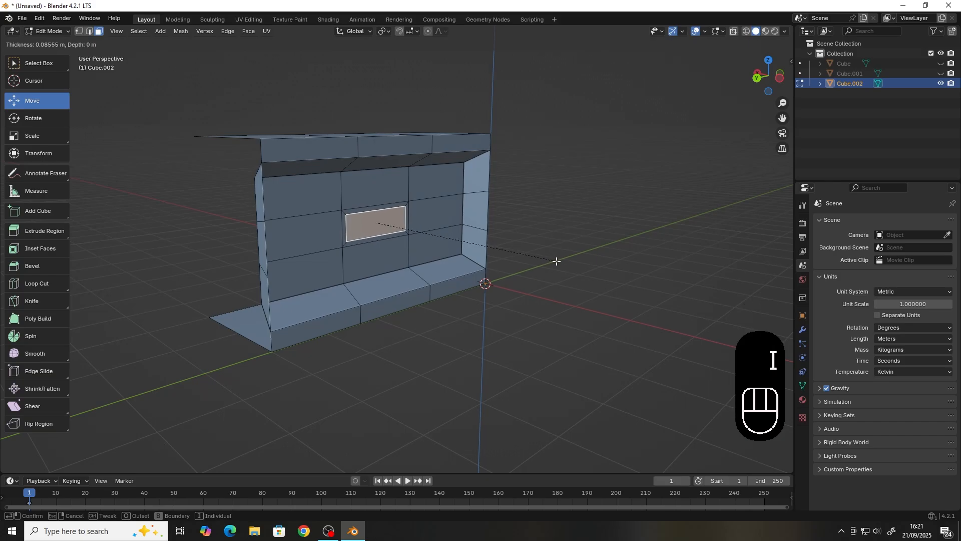
click(556, 261)
key(e)
click(554, 260)
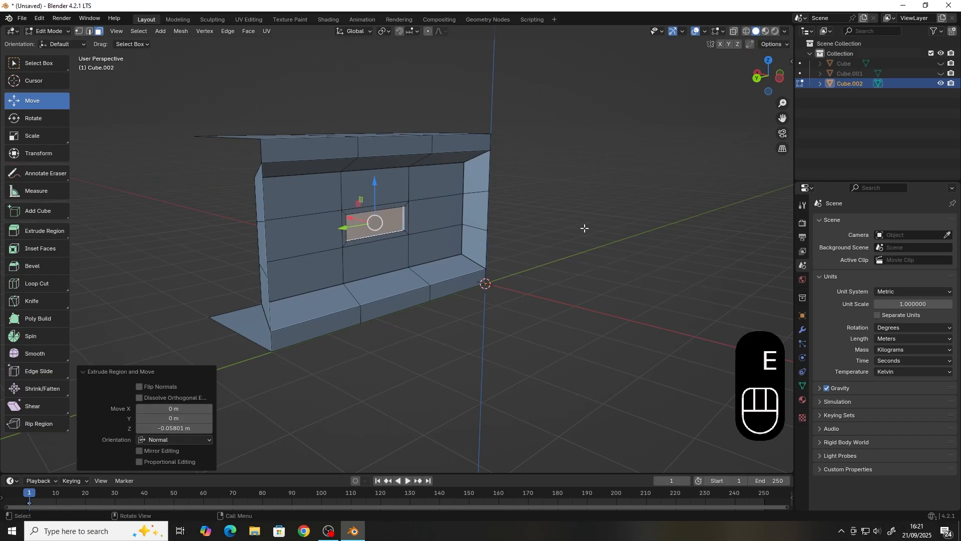
click(584, 228)
- Scale the small recessed centre face down slightly on all axes and deselect it
click(372, 222)
key(s)
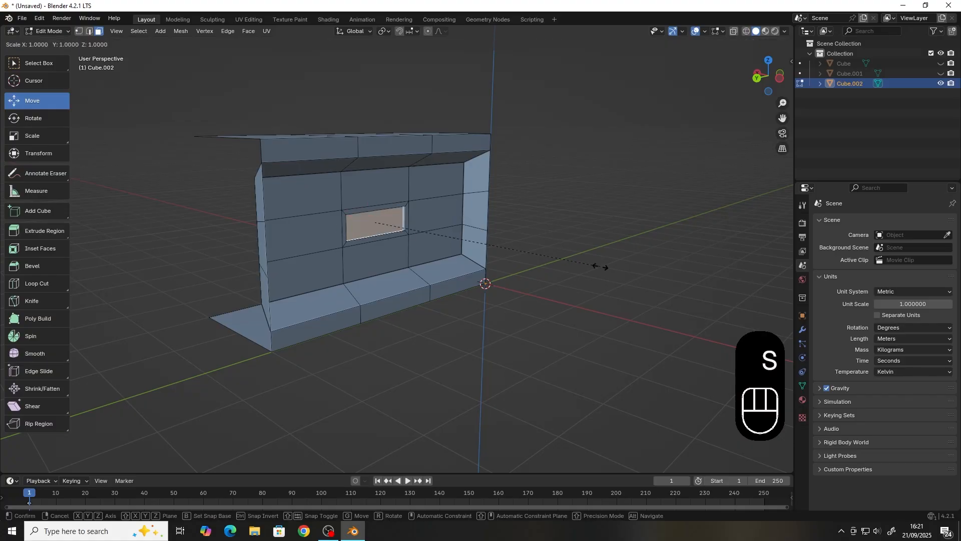
click(595, 265)
click(622, 226)
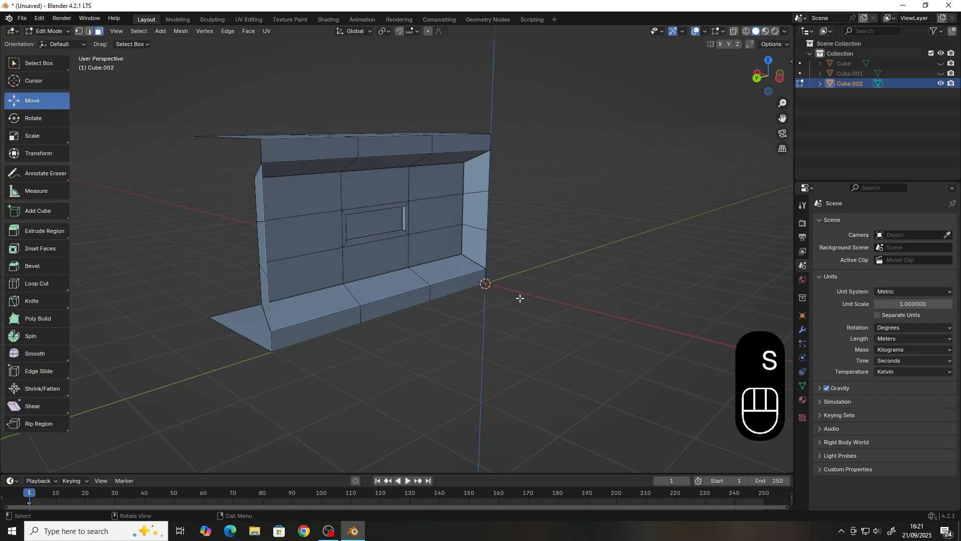
- Switch to Object Mode and inspect the finished wall panel from the front
middle_drag(522, 290, 484, 316)
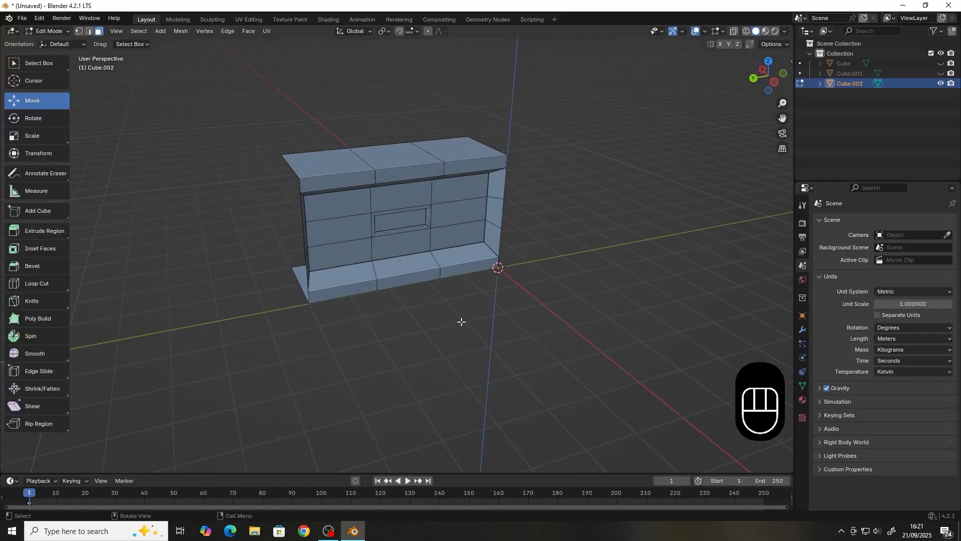
key(Tab)
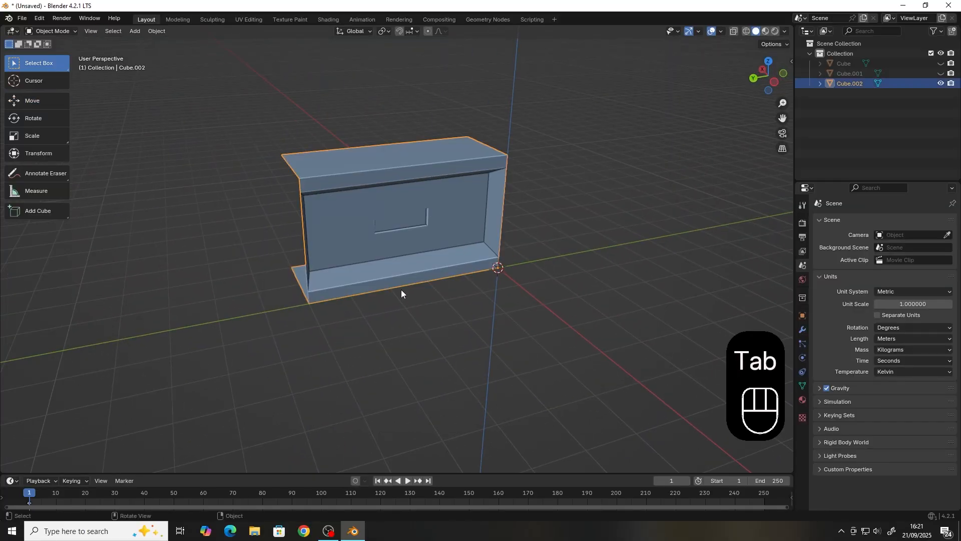
middle_drag(401, 293, 401, 206)
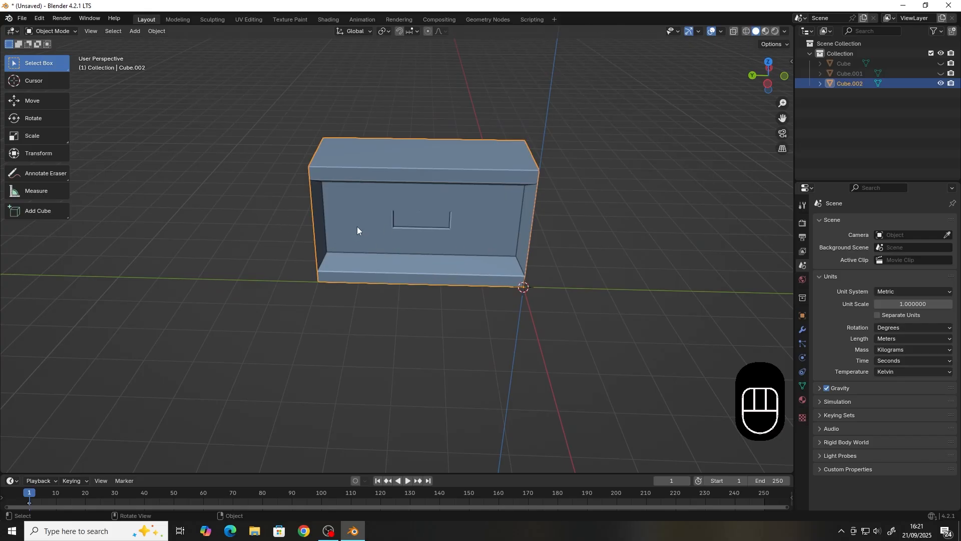
scroll(391, 246, down, 2)
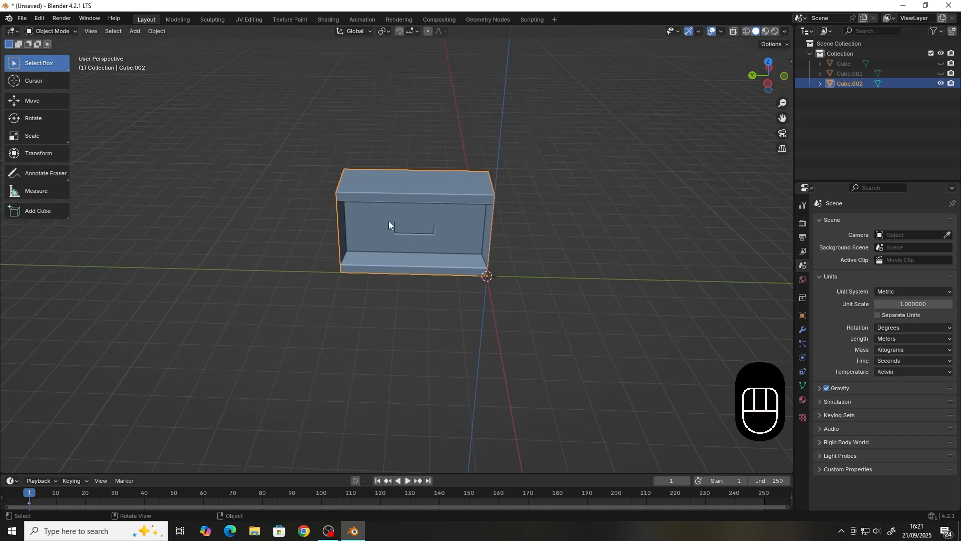
- Add a cube at the world origin and raise it 1 m along Z
click(413, 309)
key(shift+a)
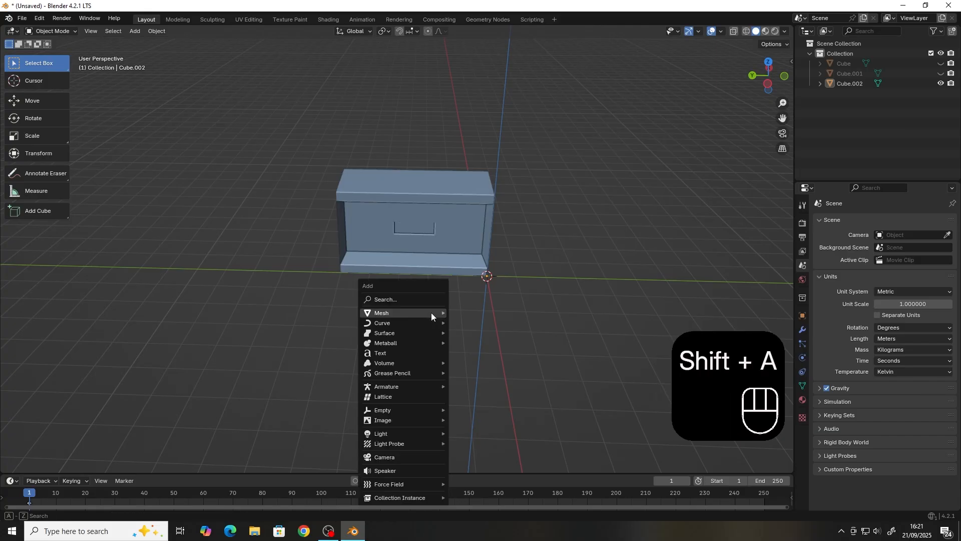
mouse_move(432, 313)
click(486, 323)
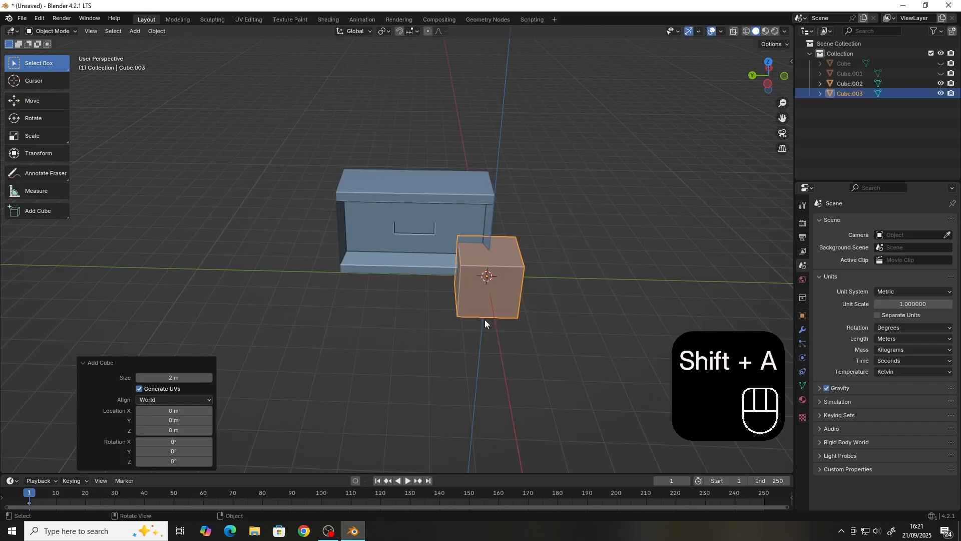
key(g)
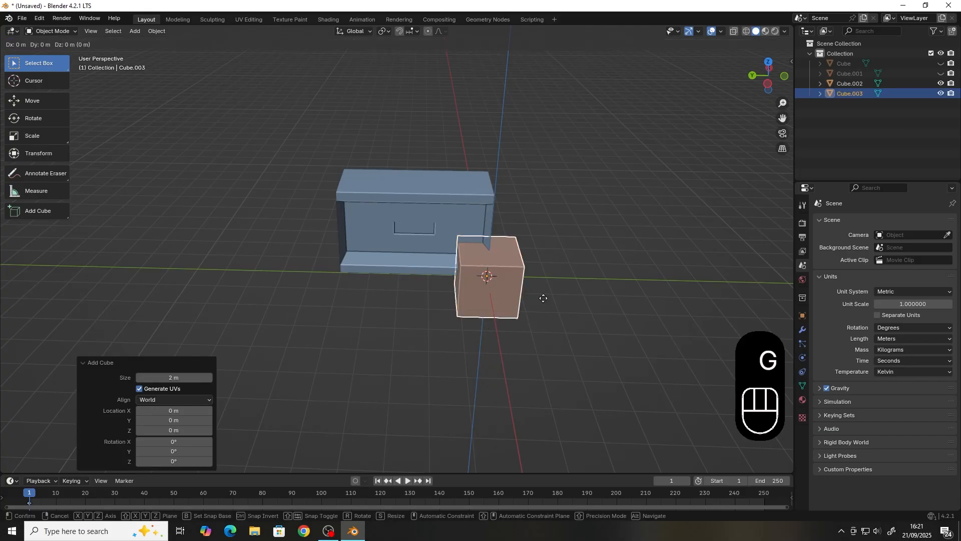
key(z)
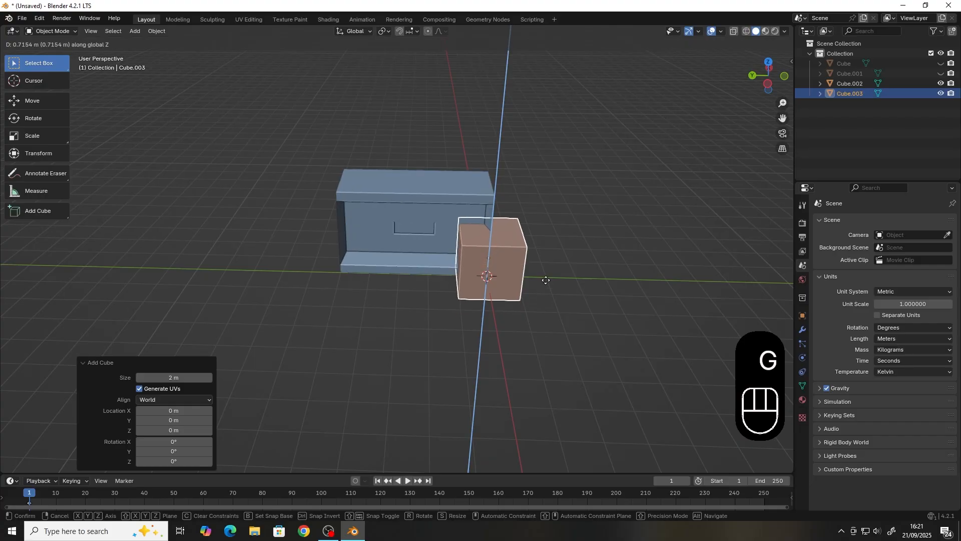
text(1)
key(Return)
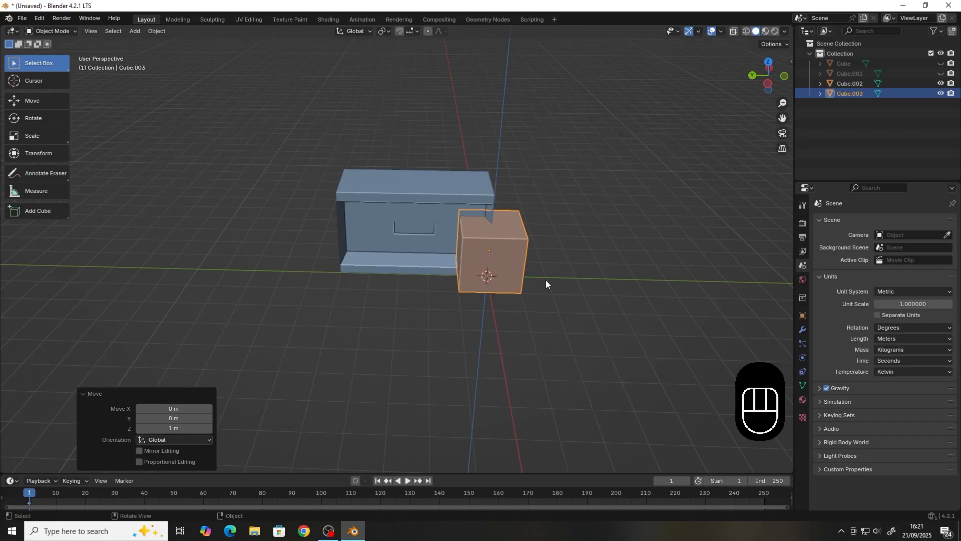
- Move the new cube 1 m along Y and 1 m along X
mouse_move(545, 281)
middle_down()
mouse_move(535, 233)
mouse_move(549, 285)
middle_up()
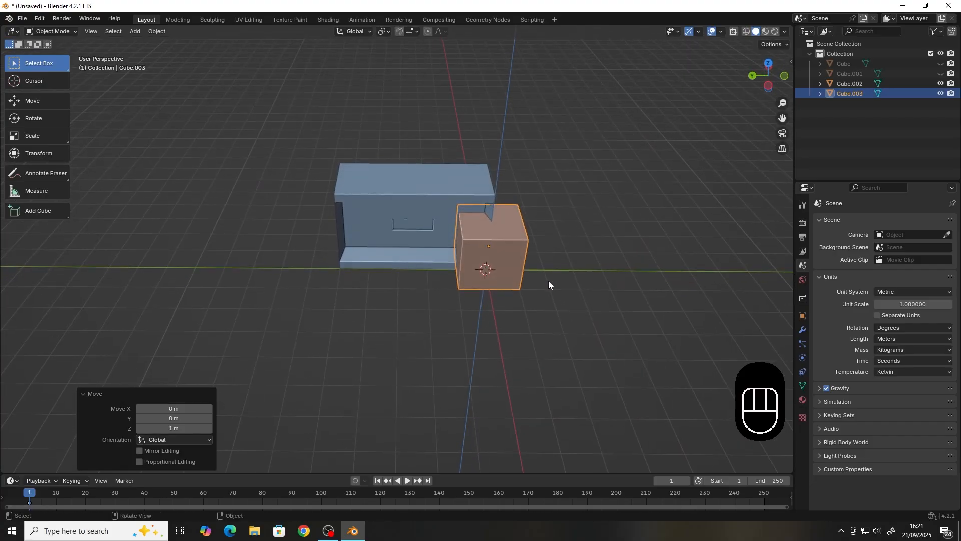
text(gy)
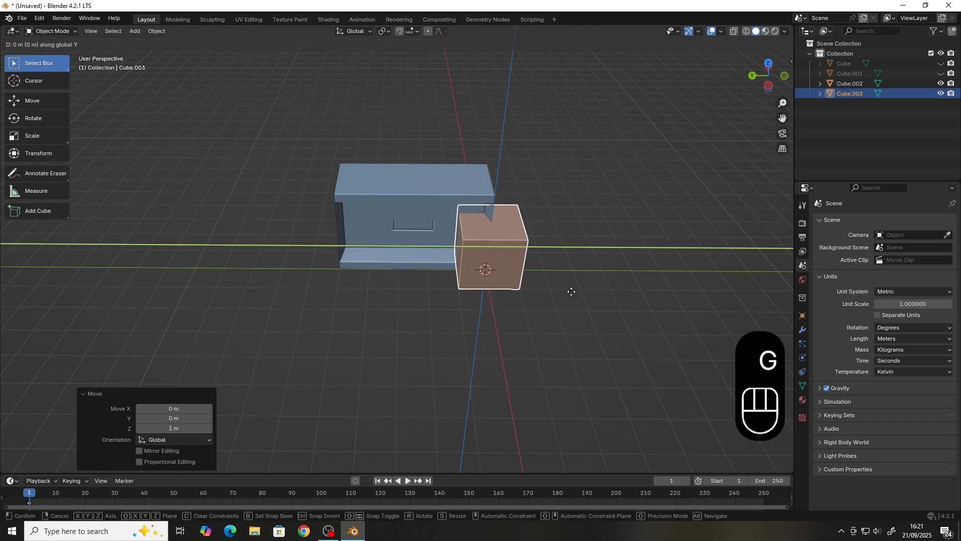
text(1)
key(Return)
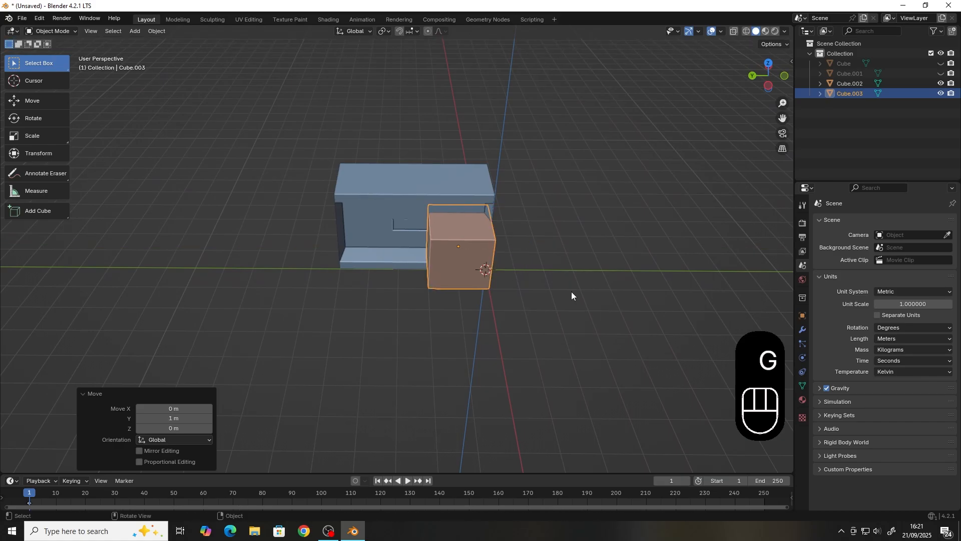
text(gx)
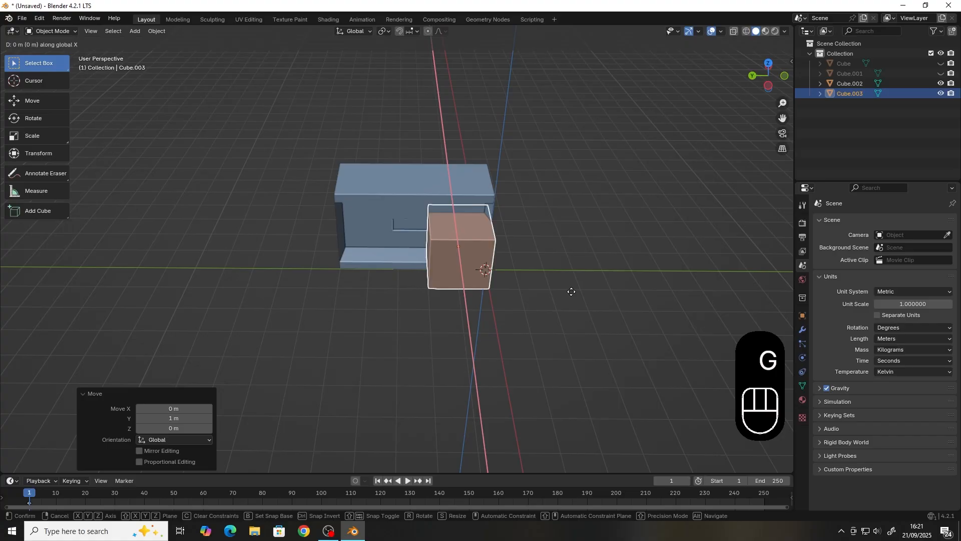
text(1)
key(Return)
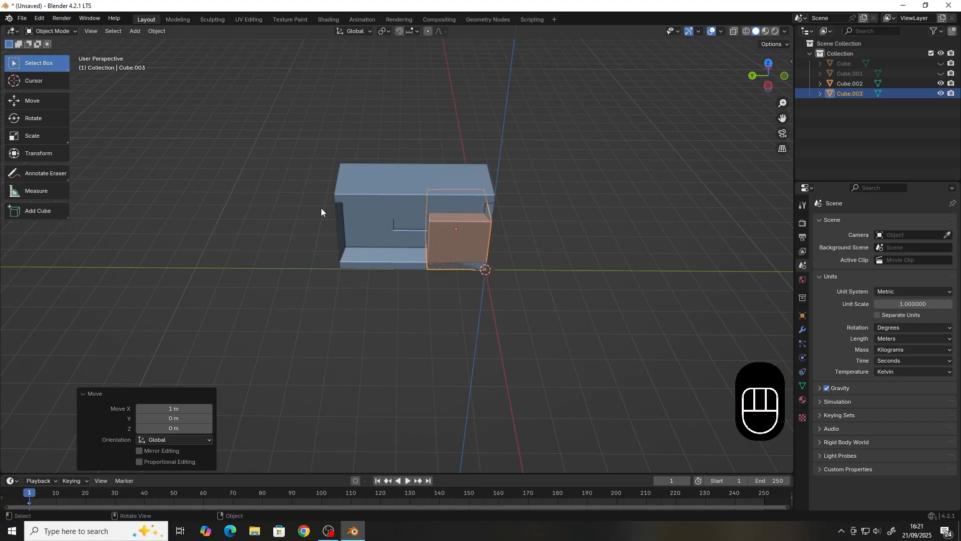
- Move the cube in snapped increments along Y until it sits flush against the wall panel's far end
click(32, 100)
ctrl+drag(426, 231, 286, 232)
middle_drag(286, 232, 374, 226)
- In Edit Mode, raise the cube's top face 1 m along Z to match the wall panel's height
key(Tab)
click(374, 225)
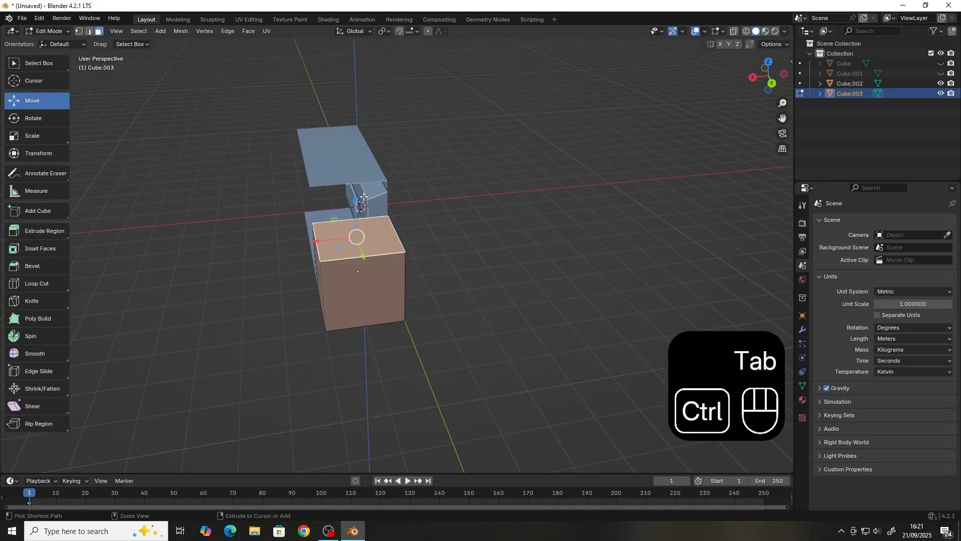
ctrl+drag(356, 203, 356, 168)
middle_drag(364, 240, 421, 220)
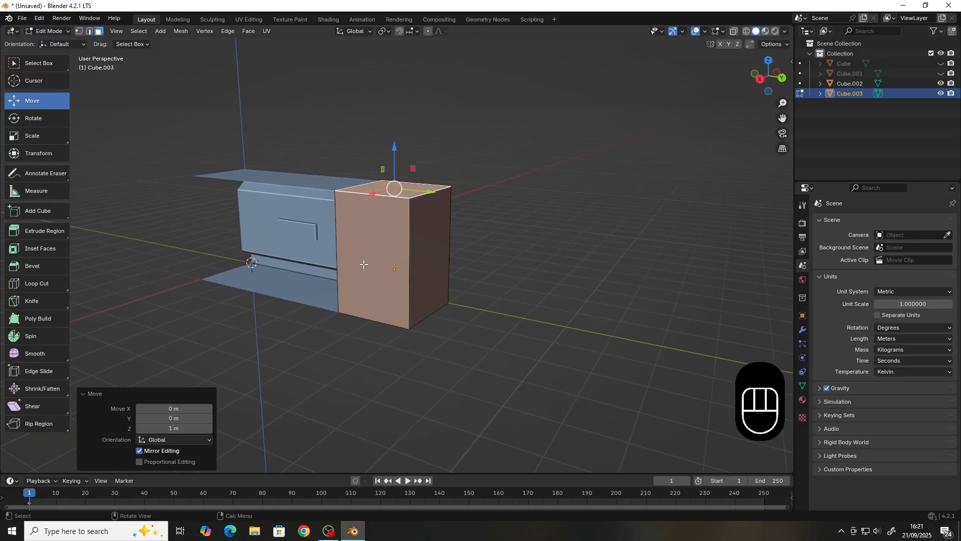
- Delete the block's back face and both end faces, keeping its top, bottom and front faces
click(379, 263)
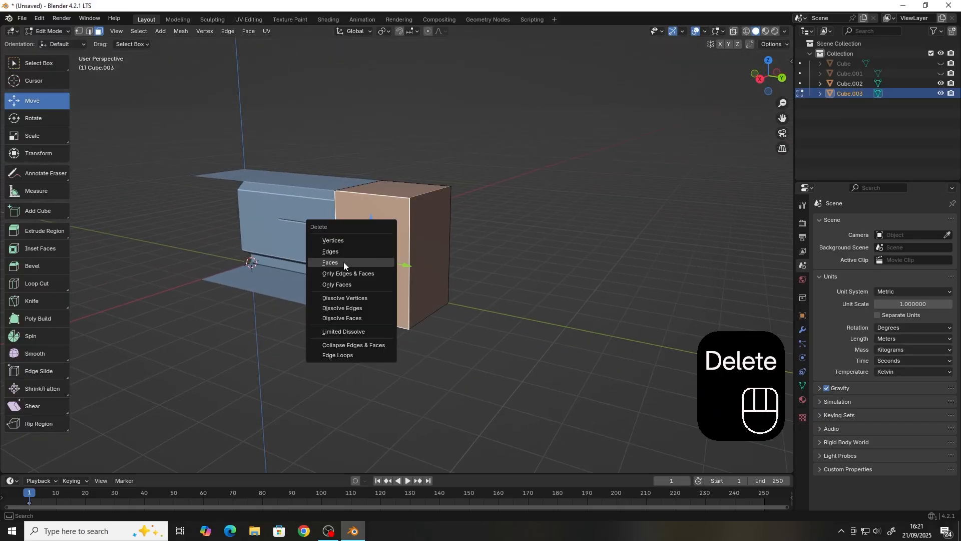
click(343, 262)
middle_drag(343, 262, 516, 251)
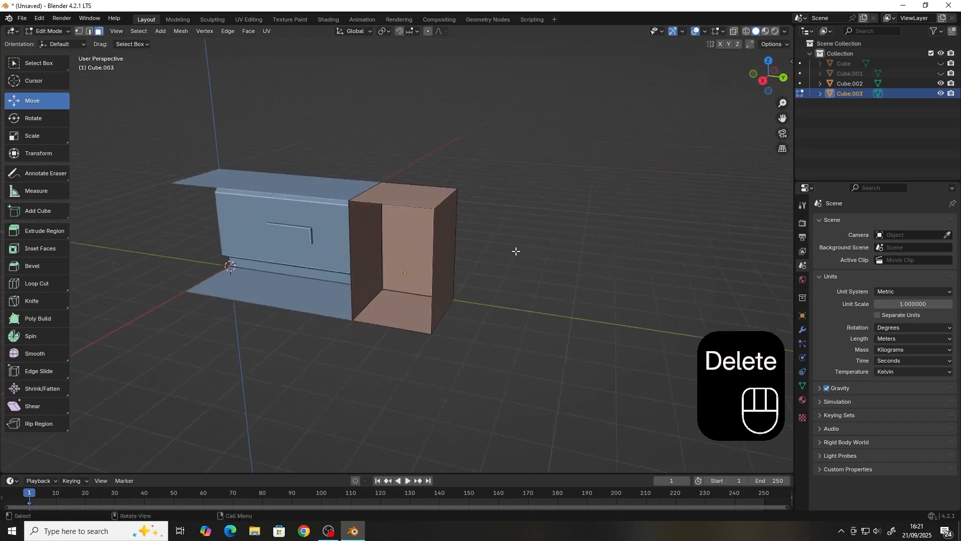
click(440, 263)
shift+click(369, 255)
mouse_move(369, 256)
middle_down()
mouse_move(443, 262)
mouse_move(360, 261)
mouse_move(371, 242)
middle_up()
key(Delete)
click(414, 266)
- Extrude the block's front face outward so that it protrudes beyond the wall panel
click(379, 239)
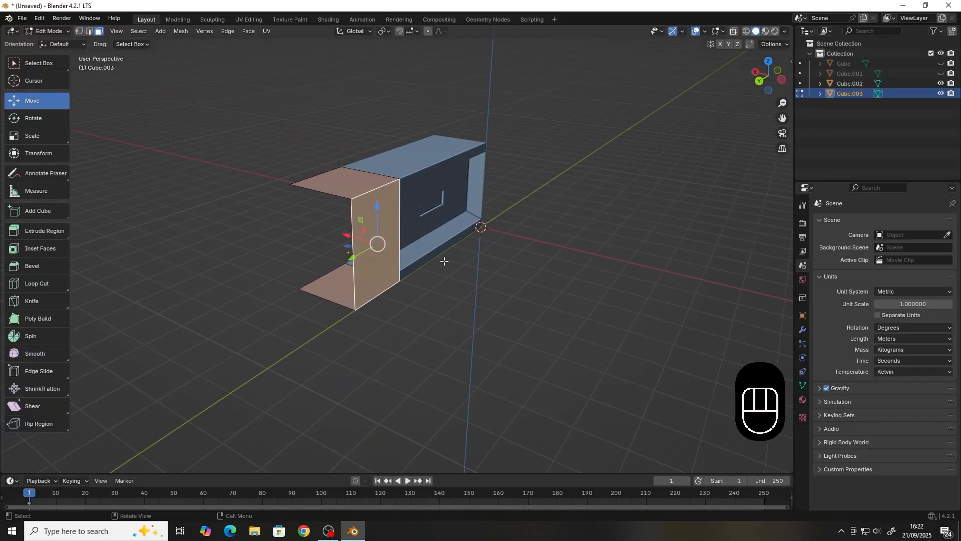
key(e)
middle_drag(445, 261, 270, 129)
click(452, 264)
- Narrow the block into a pillar by moving its outer end vertices along Y towards the wall panel
key(1)
drag(271, 129, 358, 339)
middle_drag(370, 307, 300, 241)
ctrl+drag(292, 239, 328, 234)
- Select the vertices where the extrusion meets the block and move them 1 m along X towards the back
middle_drag(421, 313, 411, 230)
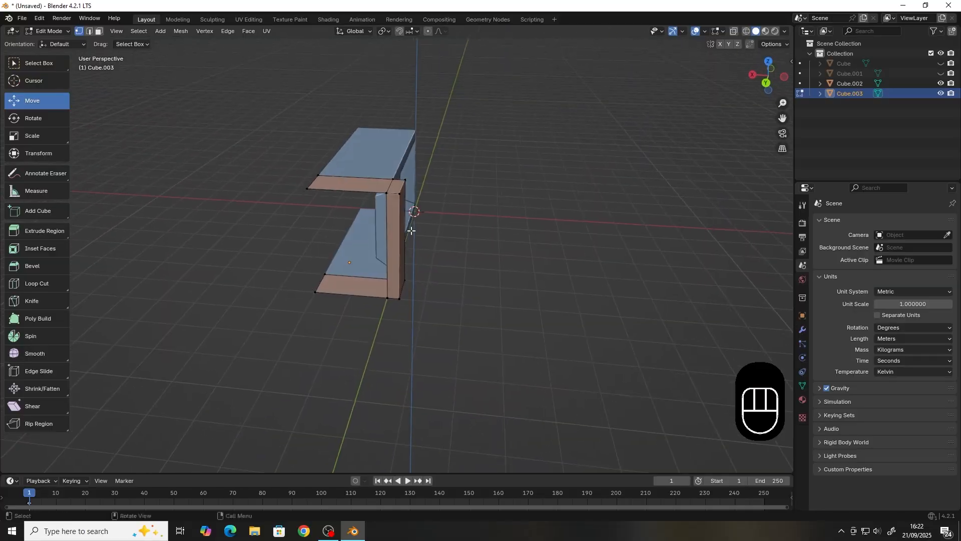
click(384, 193)
ctrl+click(386, 192)
middle_drag(386, 192, 397, 296)
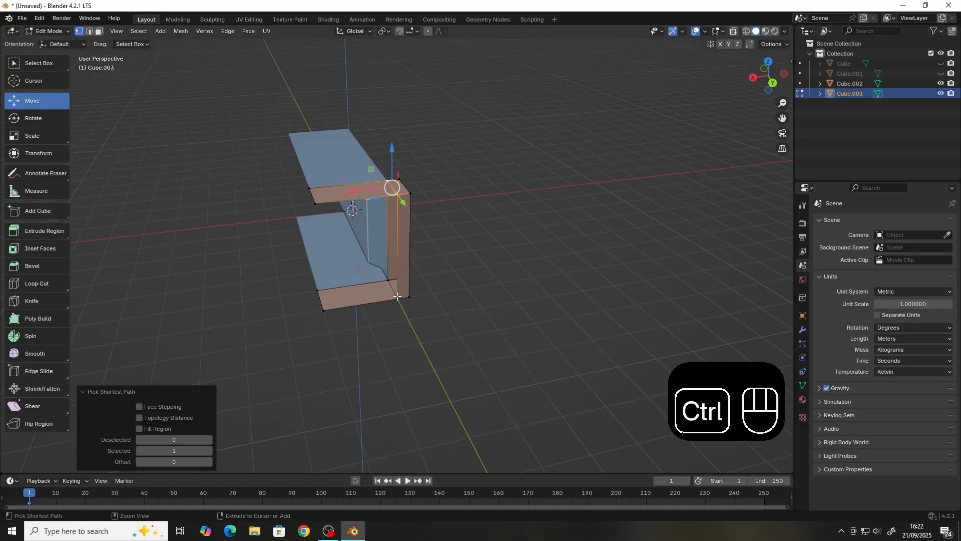
ctrl+click(397, 296)
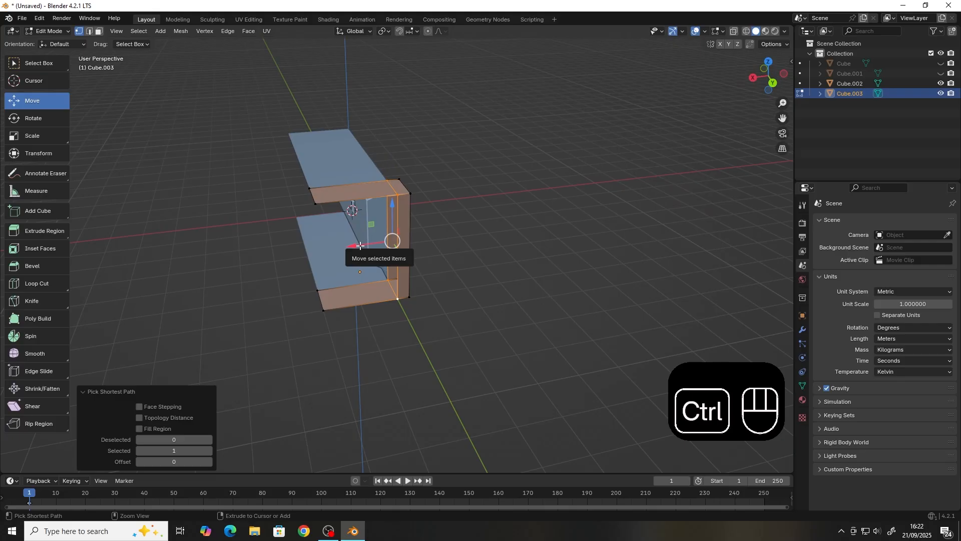
ctrl+drag(360, 245, 335, 251)
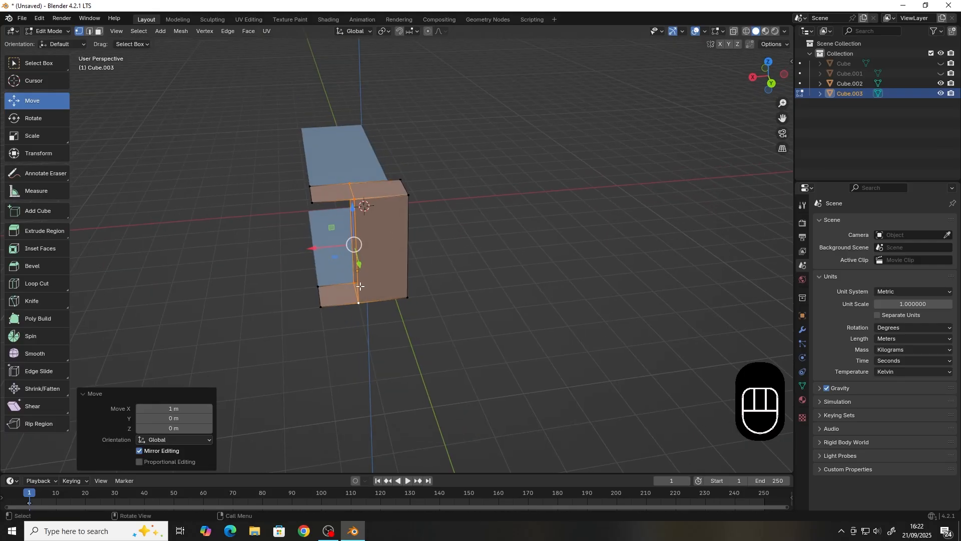
- Add two evenly spaced horizontal loop cuts across the pillar's front and sides
middle_drag(448, 276, 297, 271)
scroll(382, 232, up, 1)
middle_drag(384, 233, 311, 233)
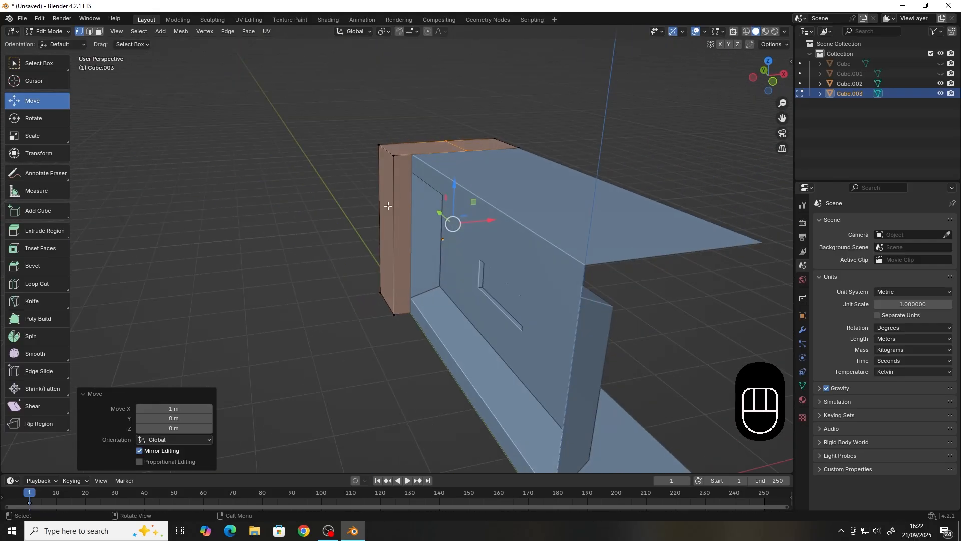
key(ctrl+r)
scroll(389, 230, up, 1)
click(389, 230)
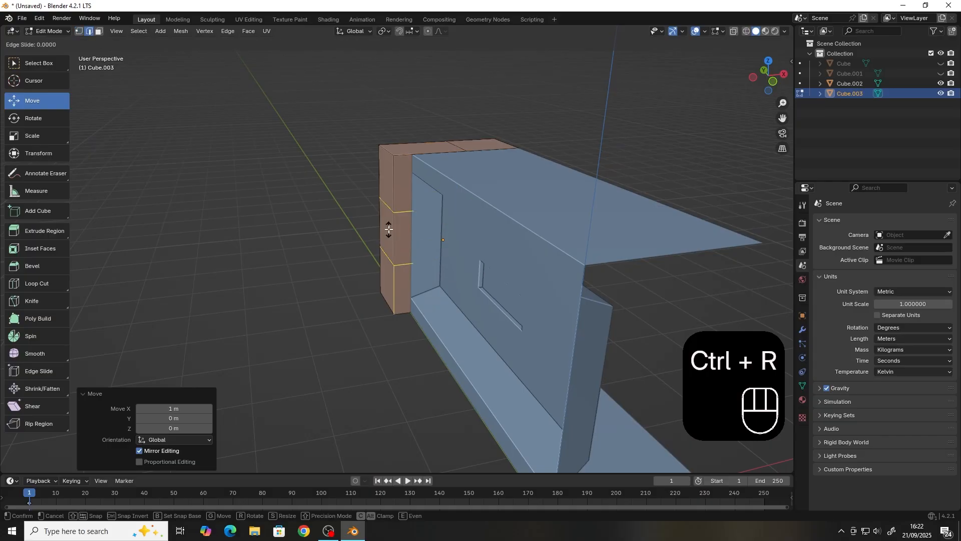
click(389, 229)
- Pull the pillar's middle section outward along X to form a bevelled bulge, and return to Object Mode
key(3)
drag(435, 228, 311, 232)
key(Tab)
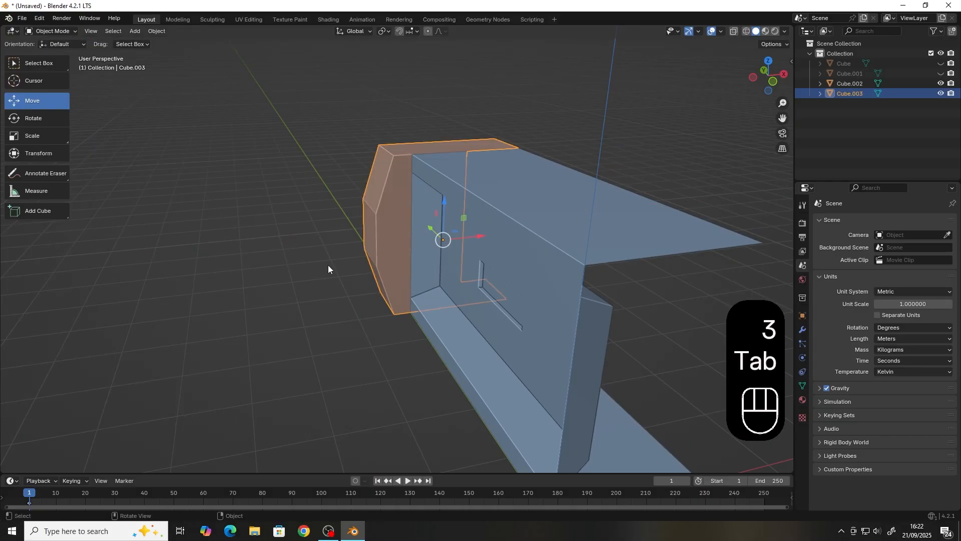
- Move the pillar along Y to leave a gap between it and the wall panel, and deselect it
middle_drag(328, 266, 350, 149)
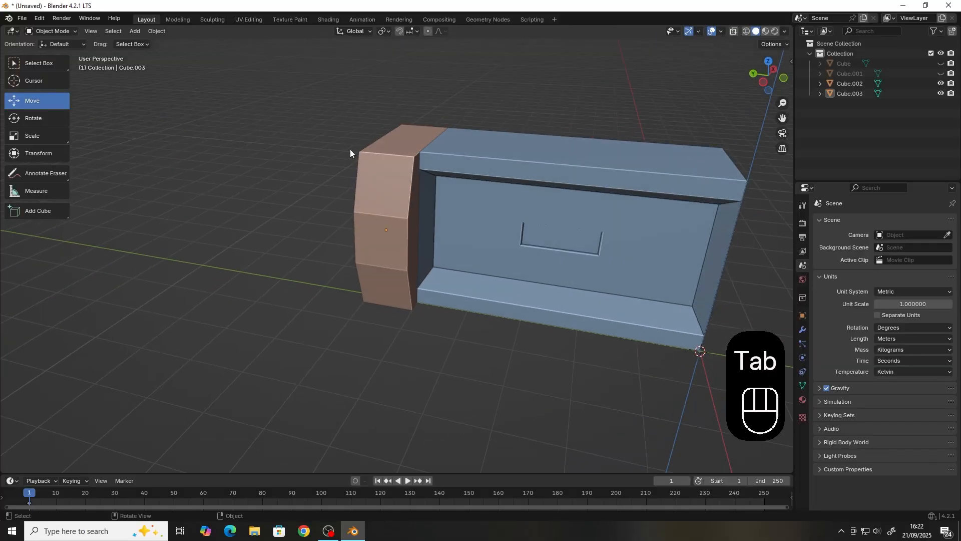
click(544, 159)
click(373, 152)
click(494, 173)
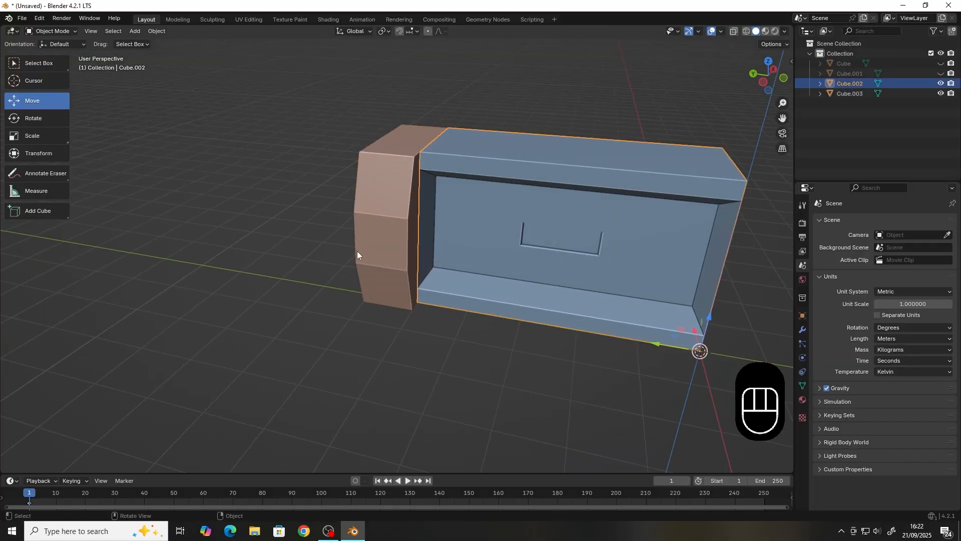
click(357, 251)
scroll(345, 272, down, 3)
middle_drag(350, 272, 352, 233)
ctrl+drag(353, 232, 265, 233)
click(454, 292)
scroll(361, 275, down, 3)
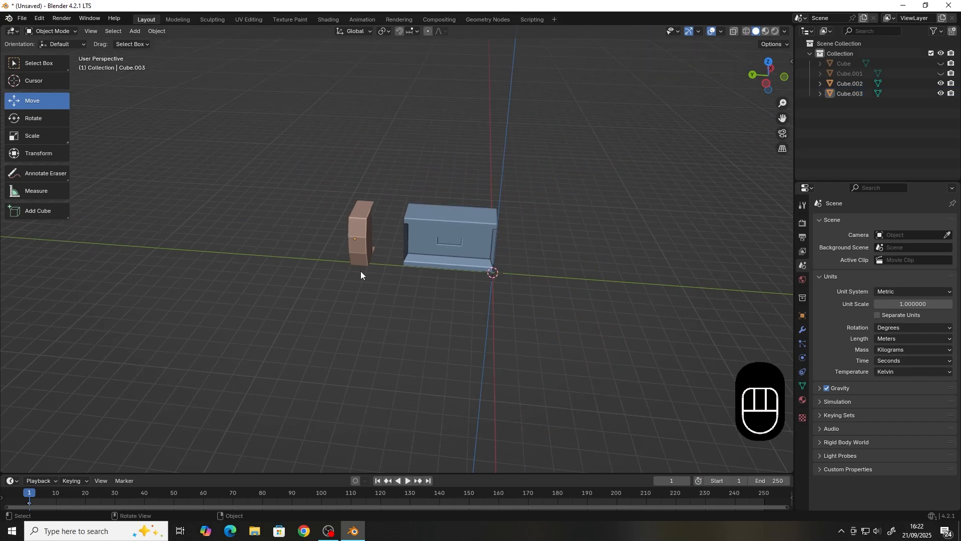
- Duplicate the wall panel and move the copy 10 m along Y, past the pillar
click(467, 246)
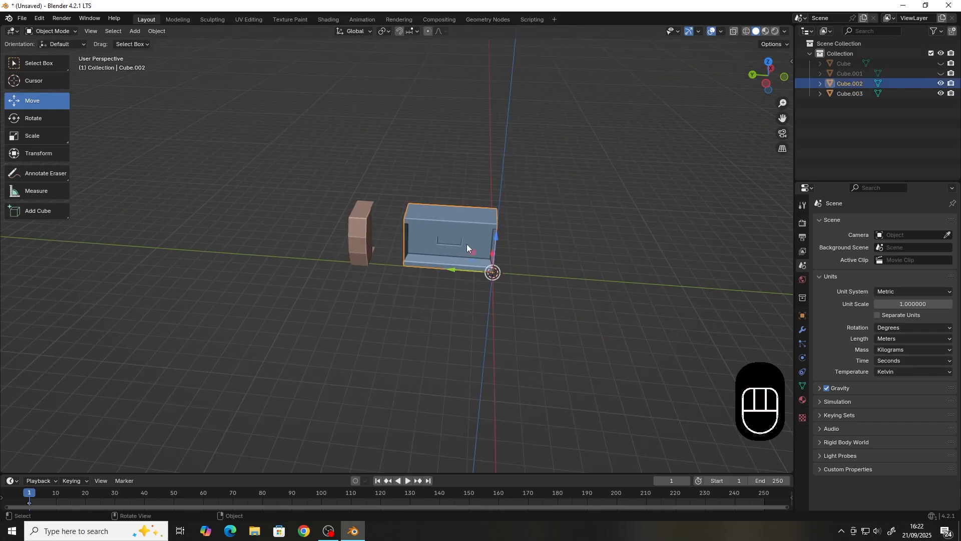
key(shift+d)
right_click(464, 260)
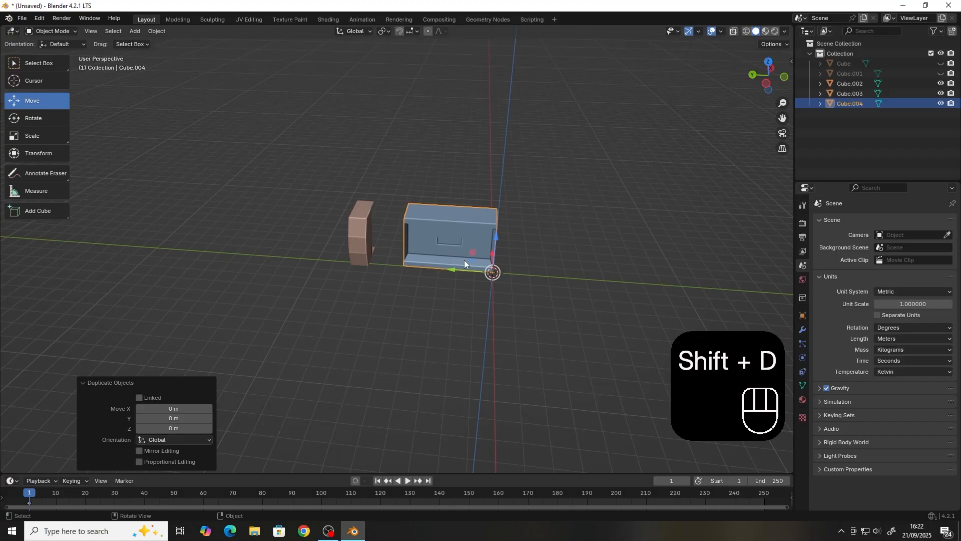
ctrl+drag(457, 268, 281, 256)
shift+middle_drag(313, 258, 403, 257)
scroll(369, 206, up, 4)
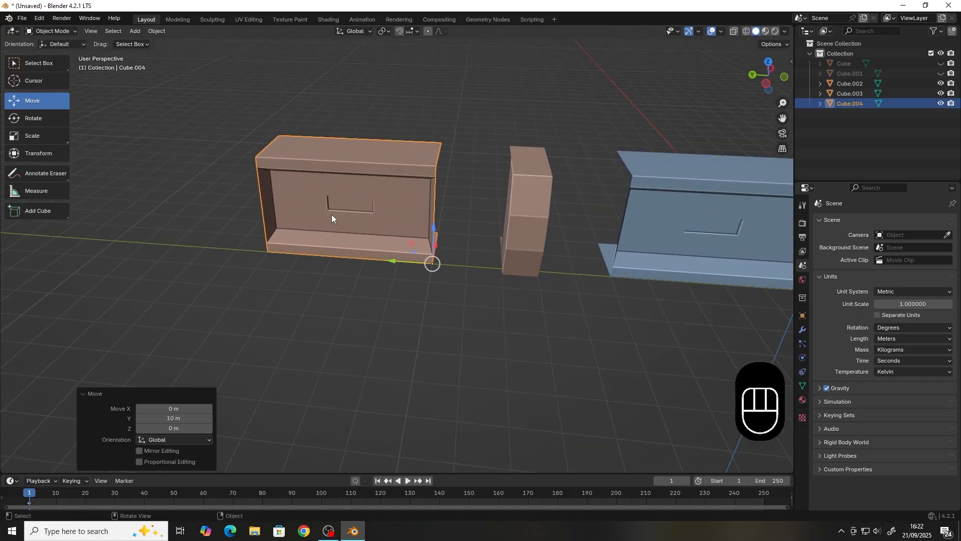
- Delete the small centre recess of the copied panel, including its back, side and border faces, to open a window hole
key(Tab)
shift+middle_drag(333, 188, 400, 216)
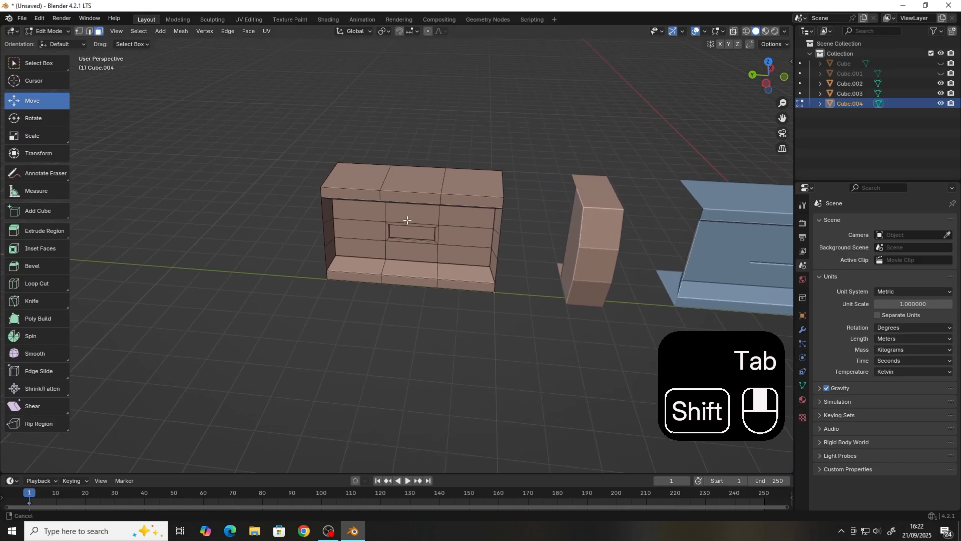
scroll(402, 216, up, 3)
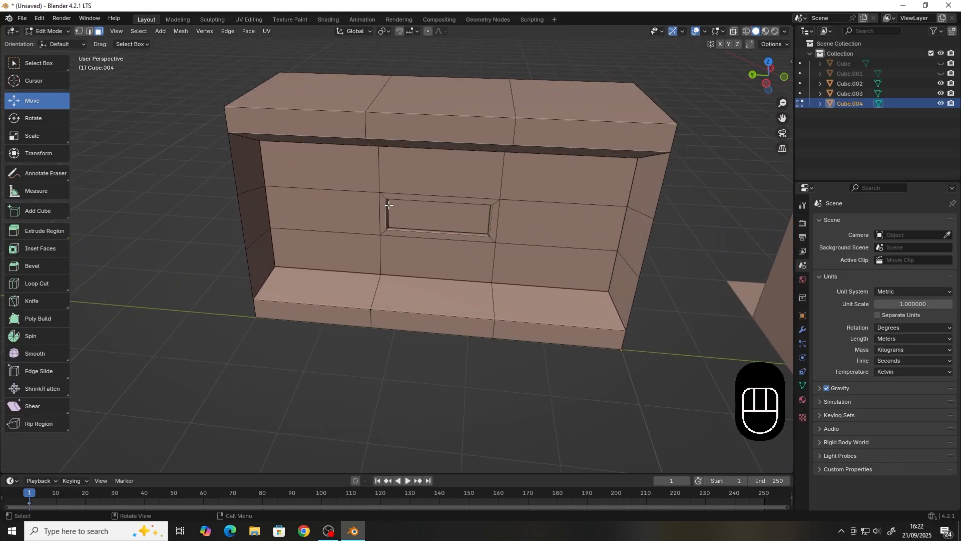
alt+click(394, 211)
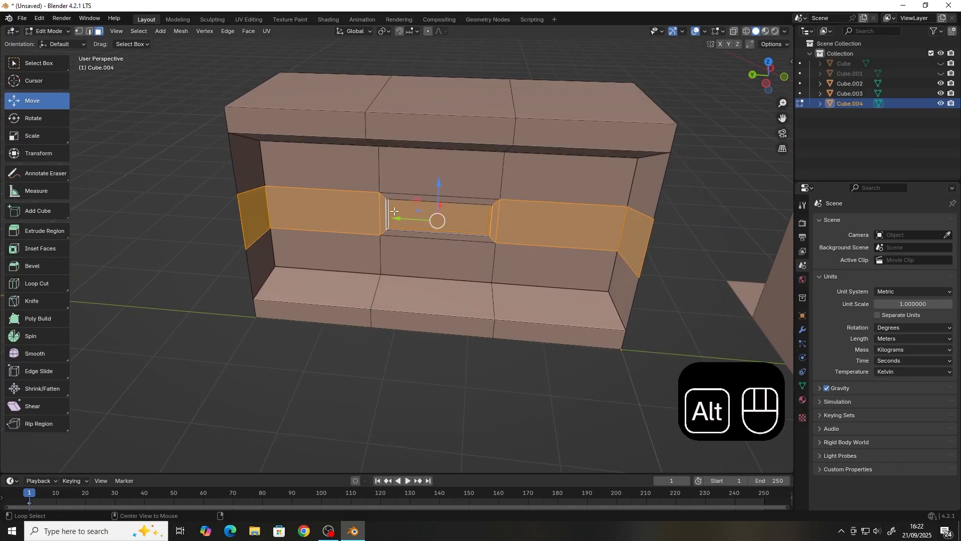
alt+click(388, 229)
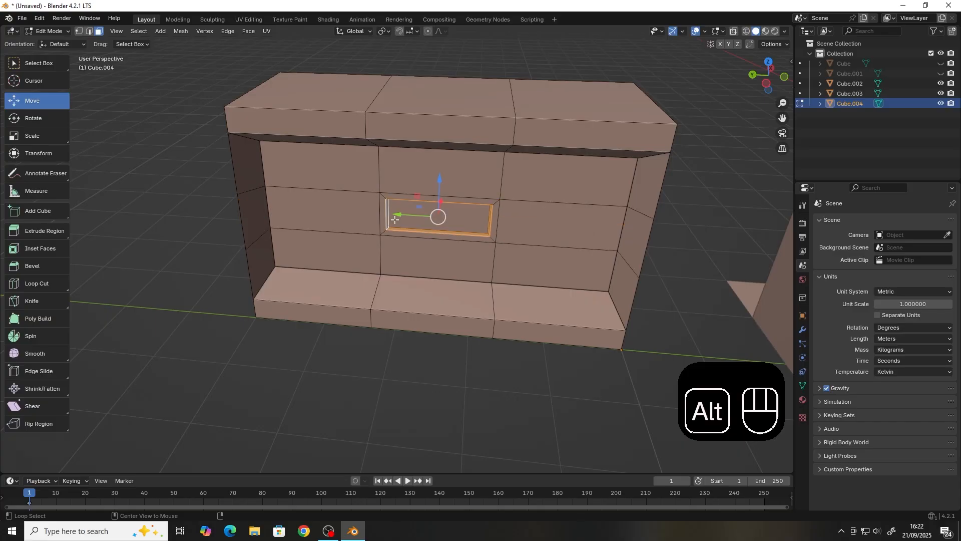
shift+click(396, 219)
alt+shift+click(387, 199)
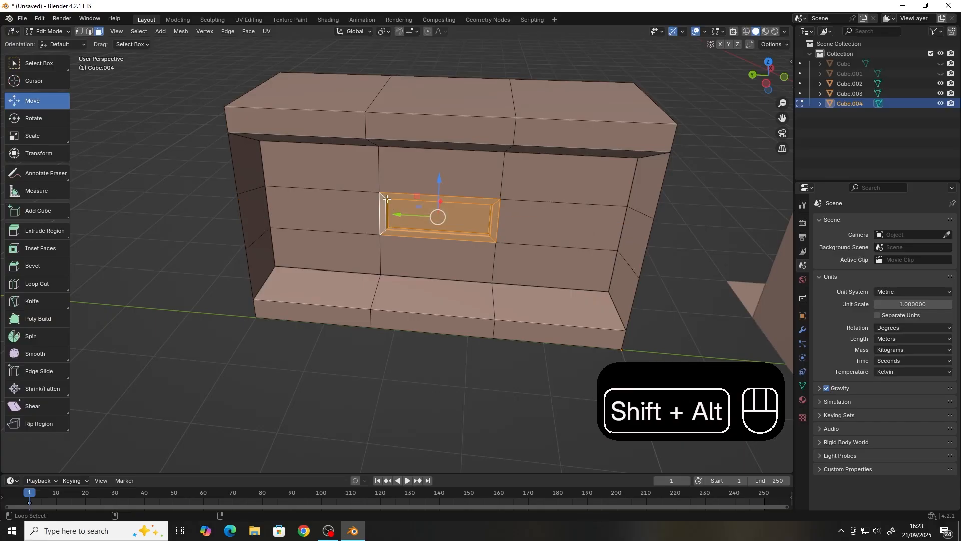
key(Delete)
click(395, 197)
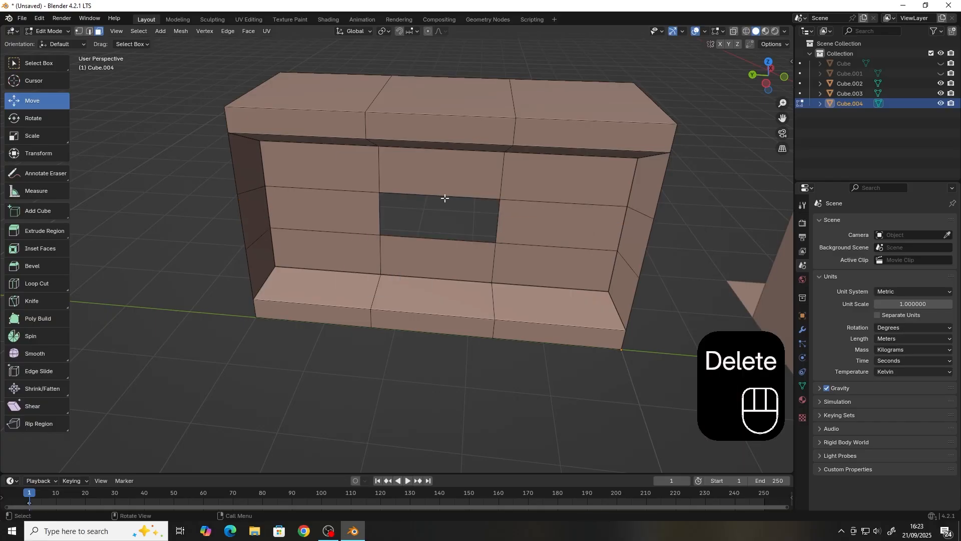
- Fill the window hole of the copied panel with a face between its upper and lower edges
key(2)
click(440, 195)
shift+click(430, 239)
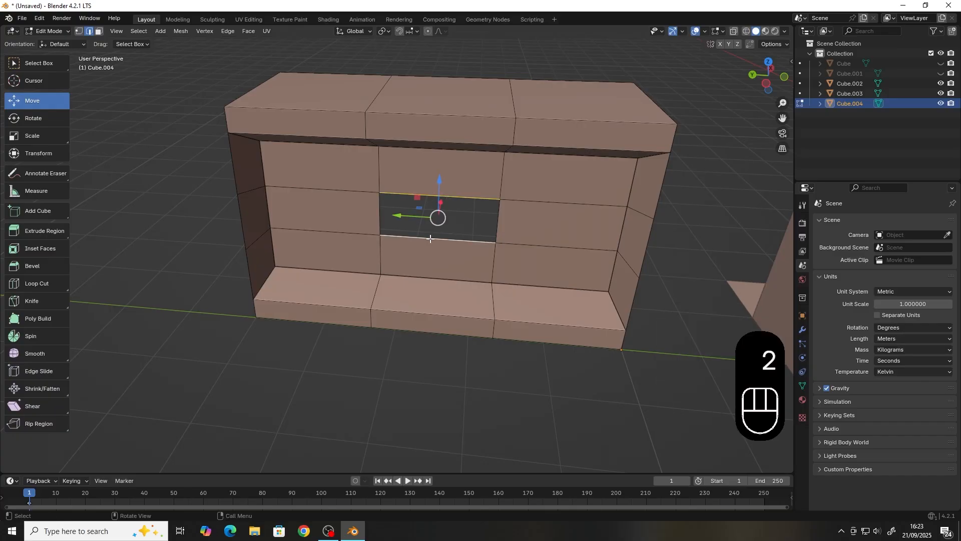
key(f)
click(431, 331)
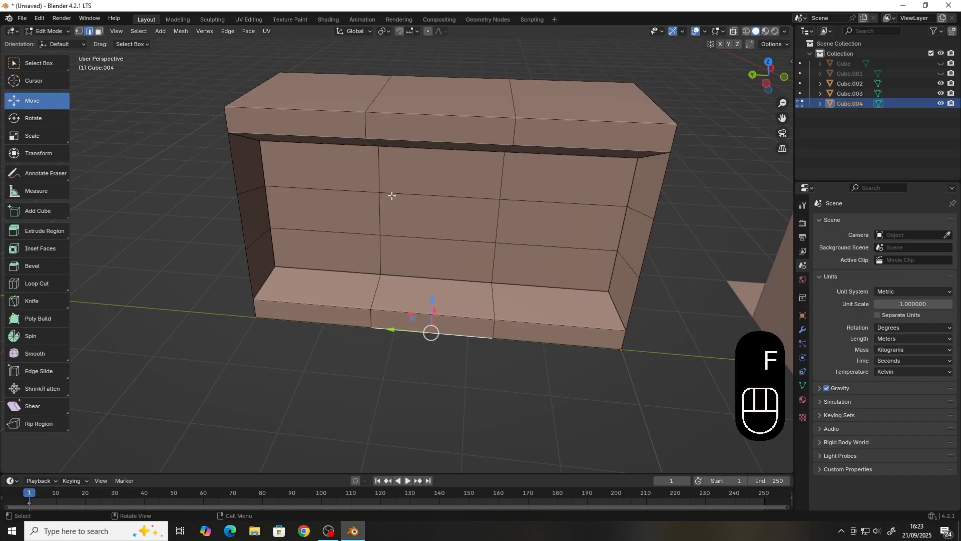
scroll(419, 301, down, 3)
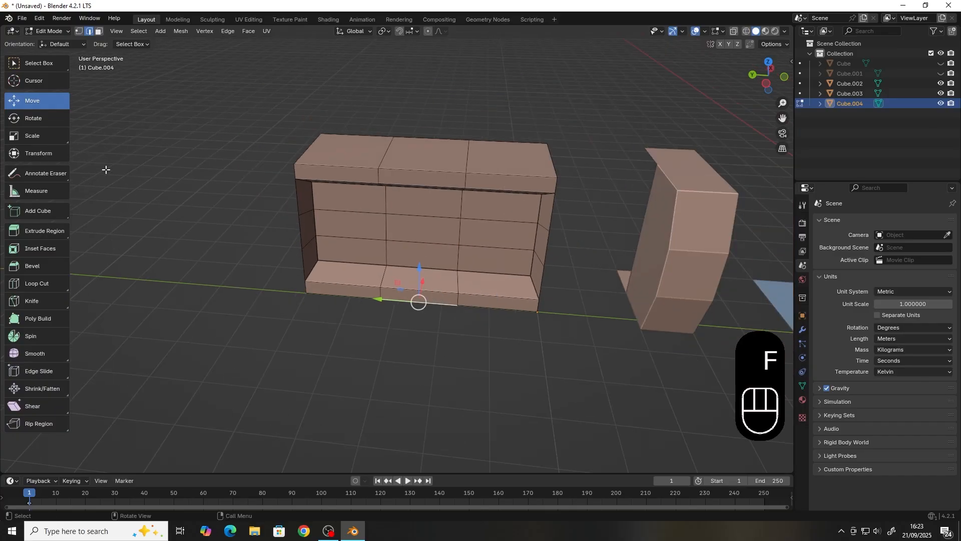
- Activate the Bisect tool and dissolve the two vertical edge loops running around the copied panel
click(41, 302)
click(47, 344)
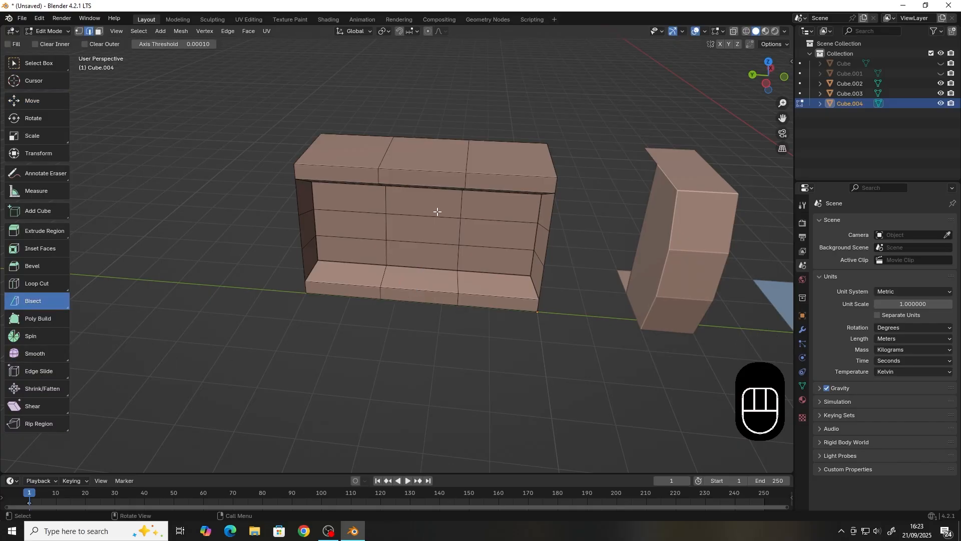
alt+click(388, 159)
alt+click(468, 155)
alt+shift+click(373, 168)
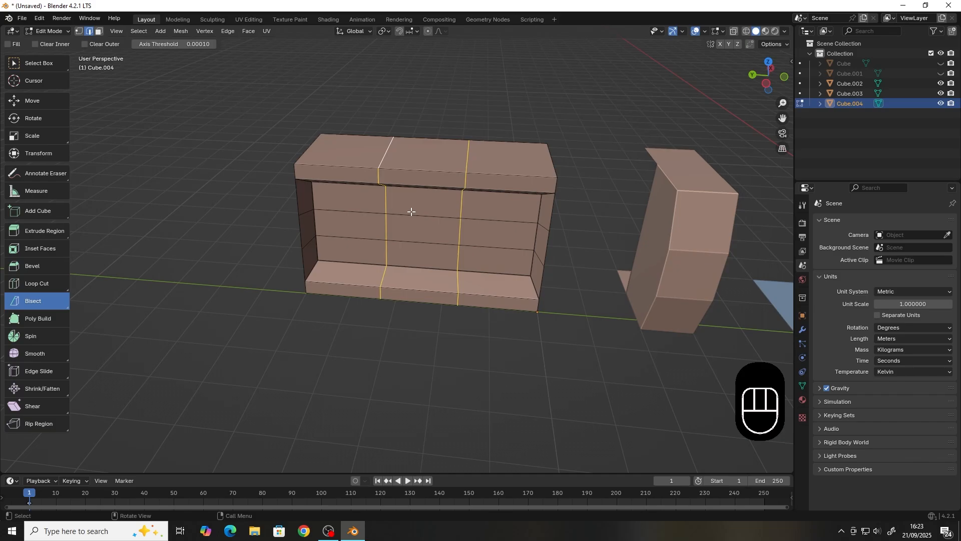
key(Delete)
click(401, 254)
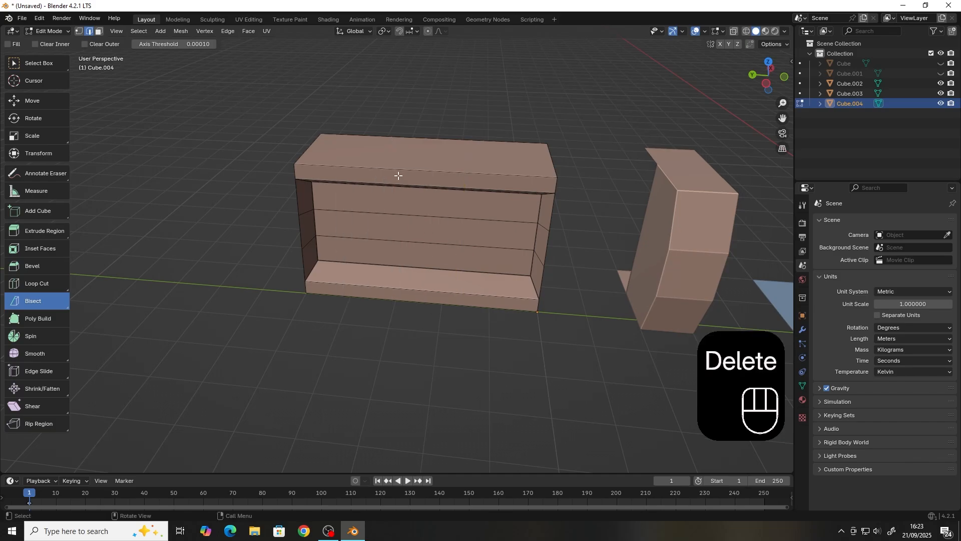
- Return to Object Mode, add a plane and move it 13 m along Y to the copied panel
scroll(399, 175, down, 4)
middle_drag(382, 224, 411, 336)
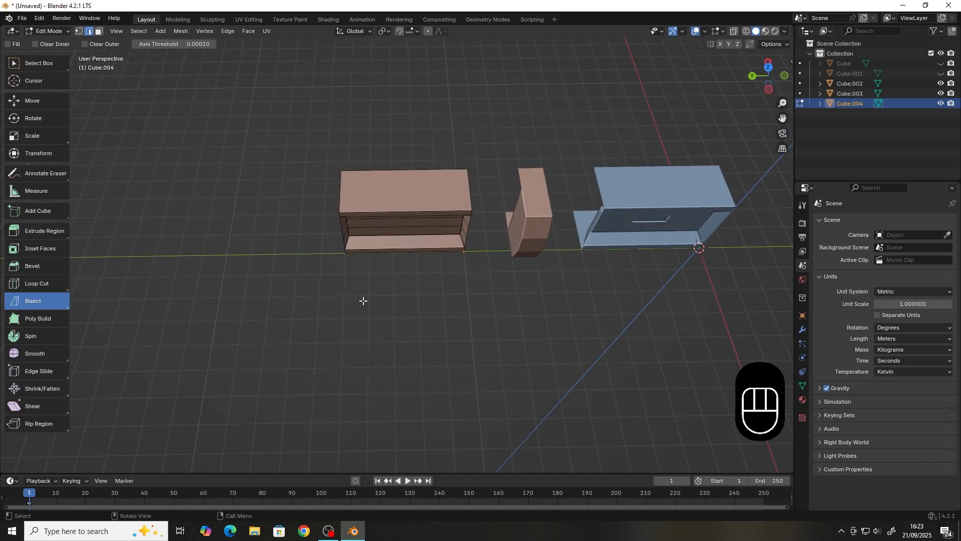
key(Tab)
click(395, 304)
key(shift+a)
key(shift+a)
mouse_move(434, 295)
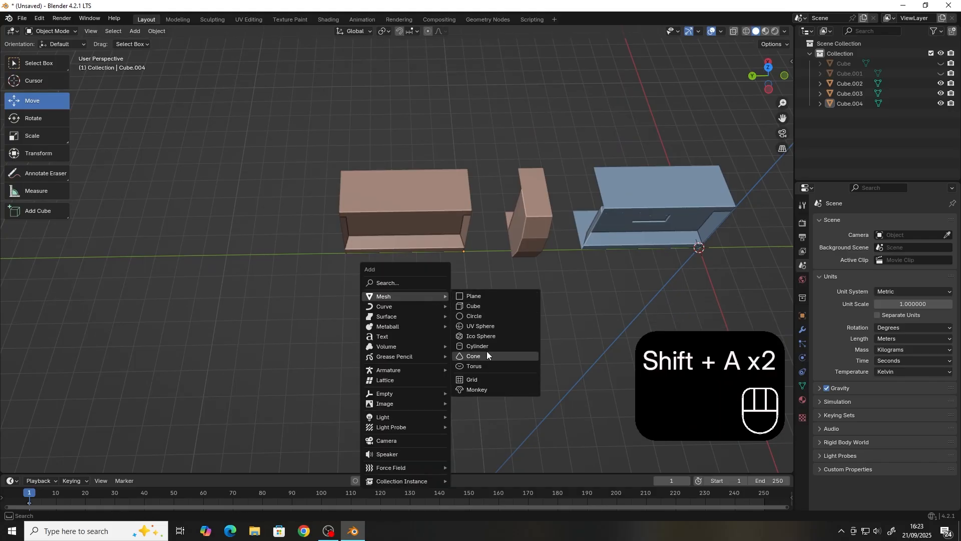
click(473, 296)
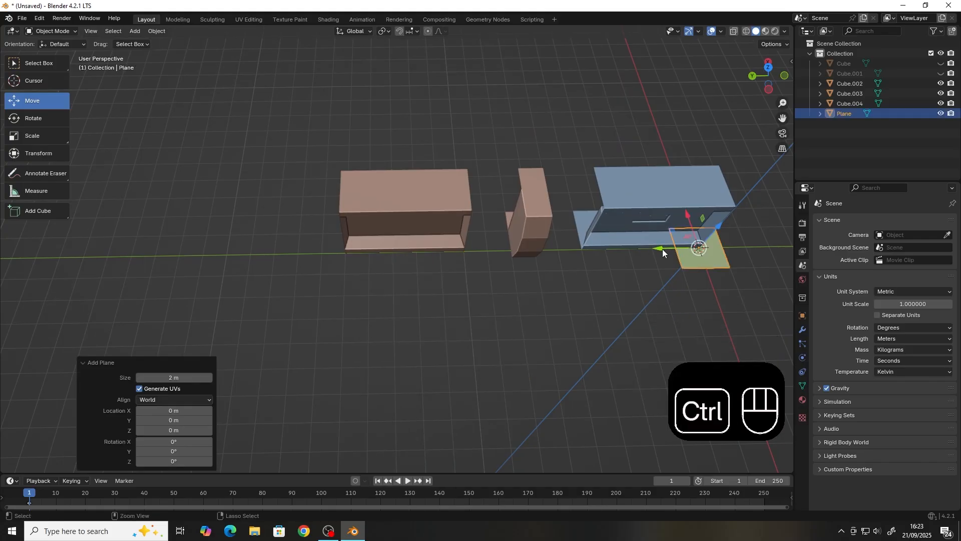
ctrl+drag(662, 247, 361, 270)
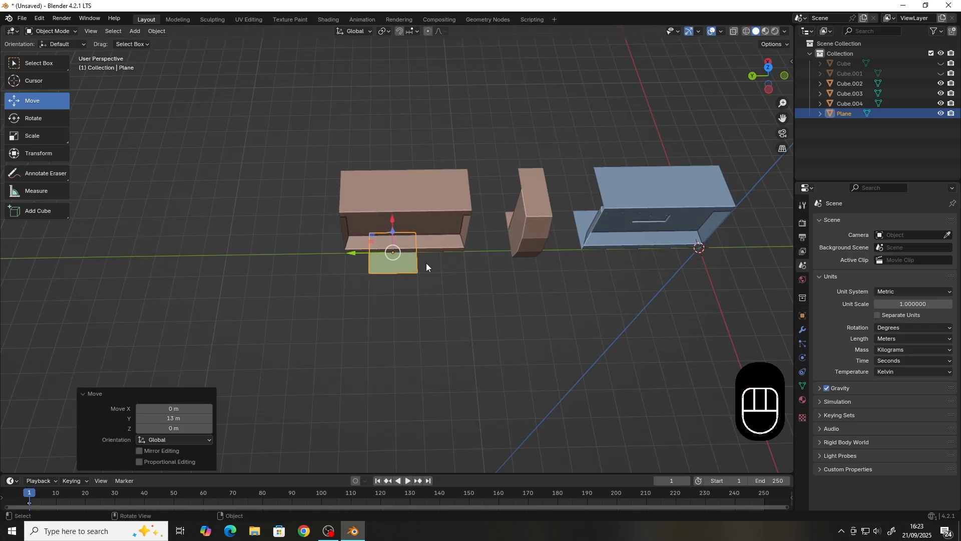
- Rotate the plane 90° about Y and 45° about Z, and scale it up about 3.8 times
key(r)
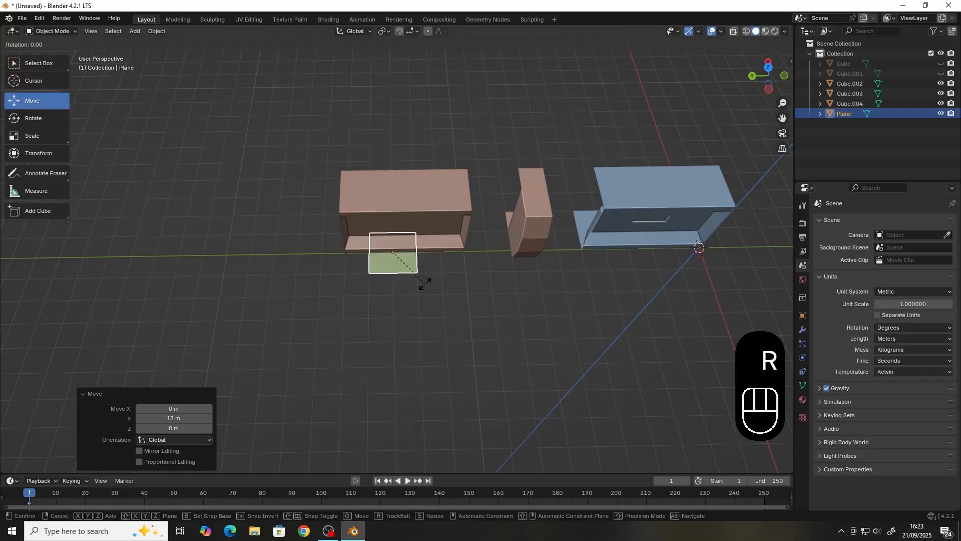
text(y)
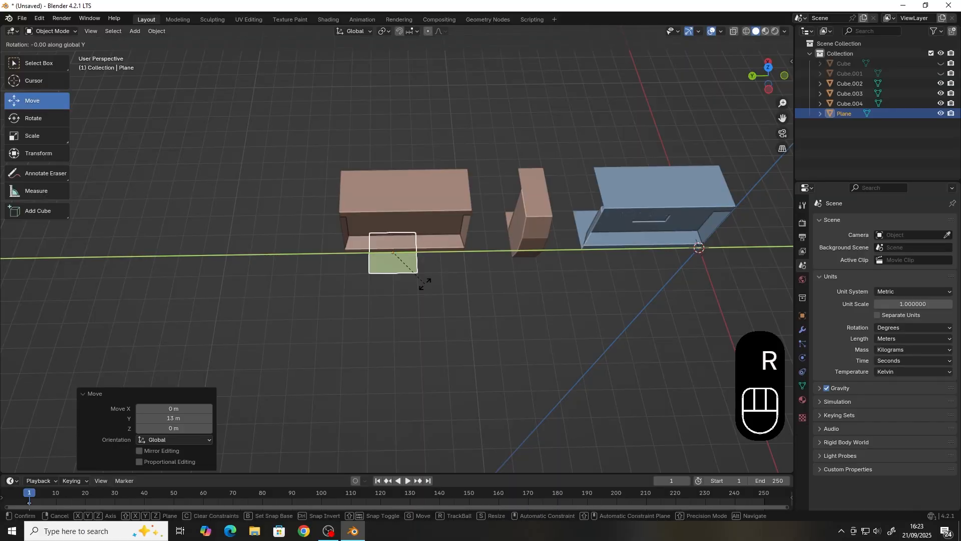
text(90)
key(Return)
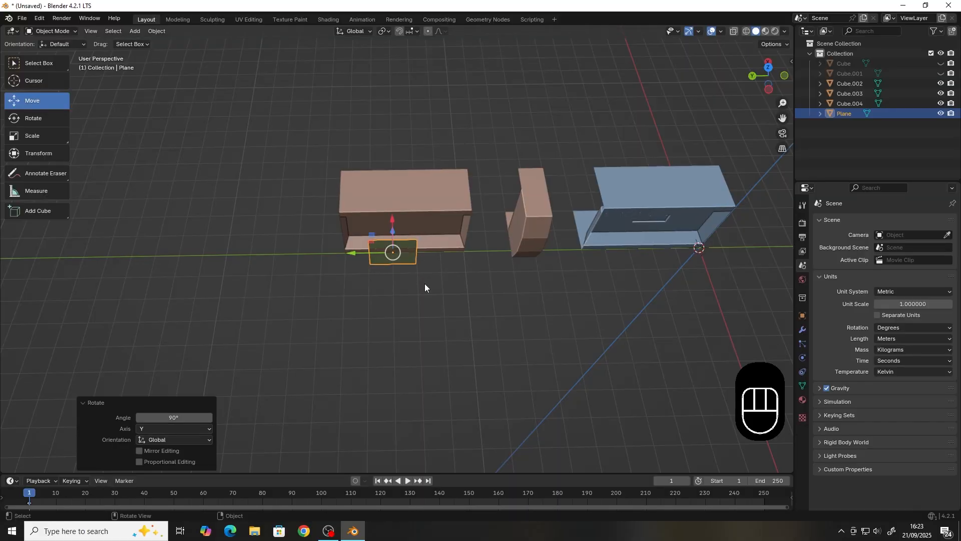
text(rz)
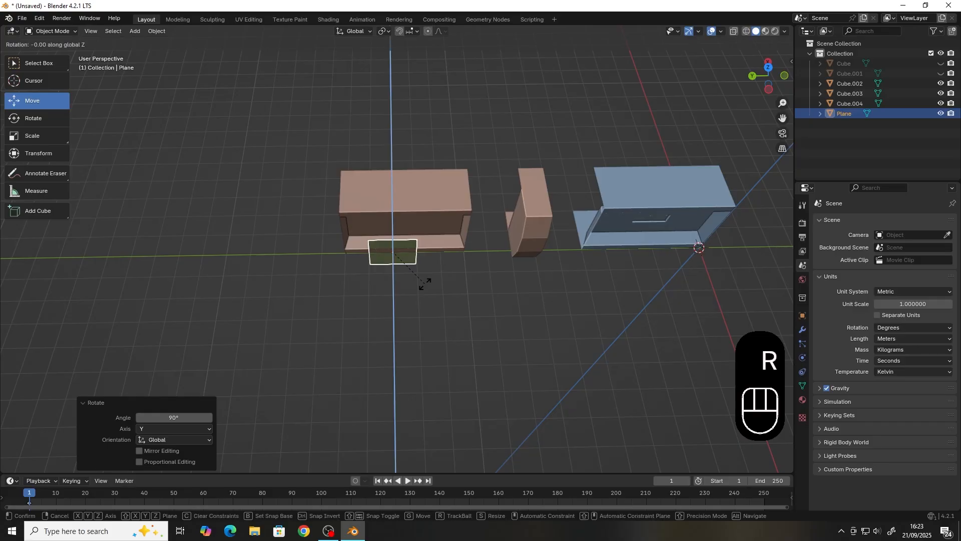
text(45)
key(Return)
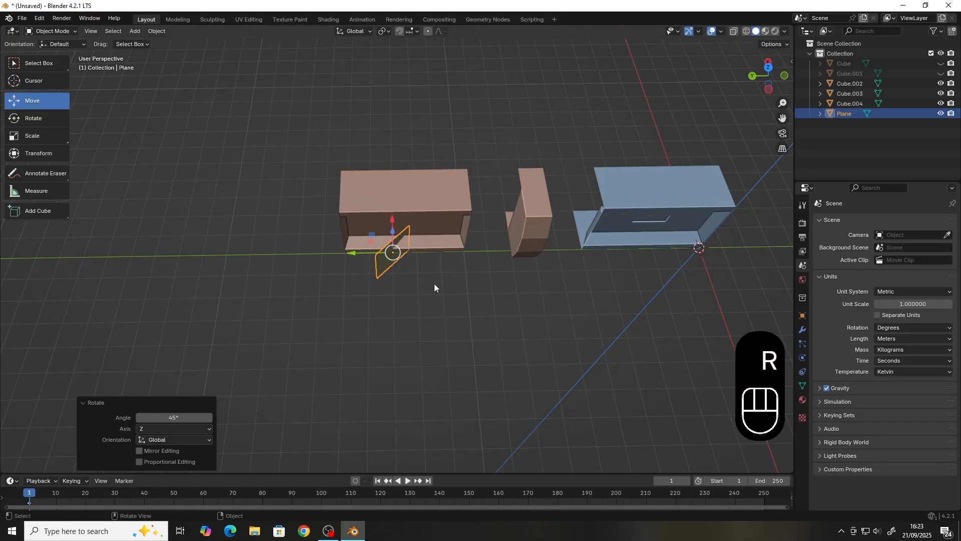
key(s)
click(599, 342)
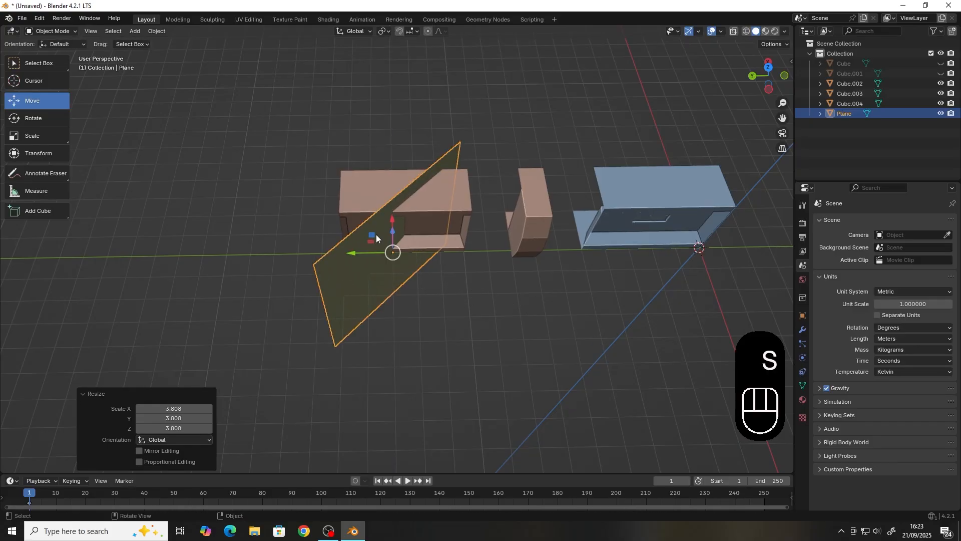
- Bisect the whole copied panel from the top view along the diagonal guide plane, and hide the plane
middle_drag(429, 242, 398, 236)
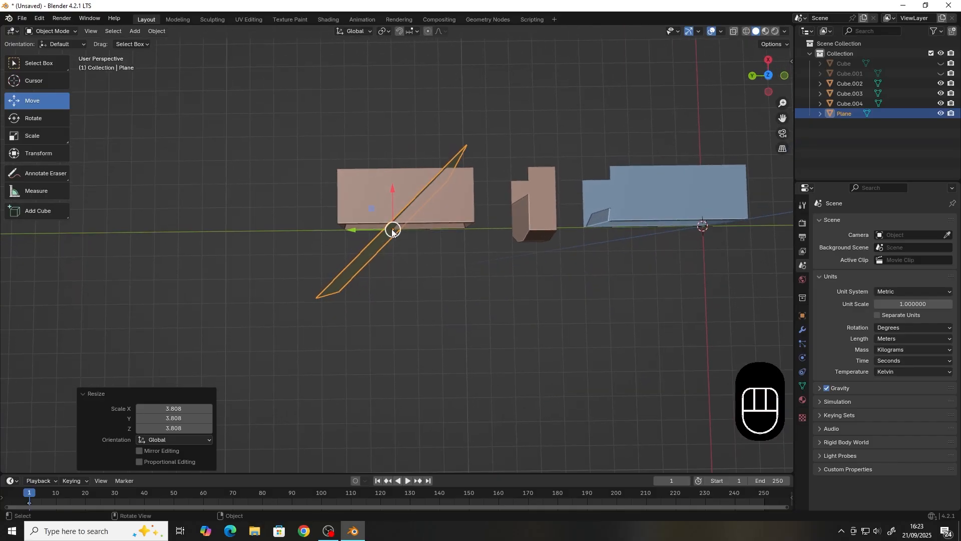
middle_drag(464, 268, 350, 272)
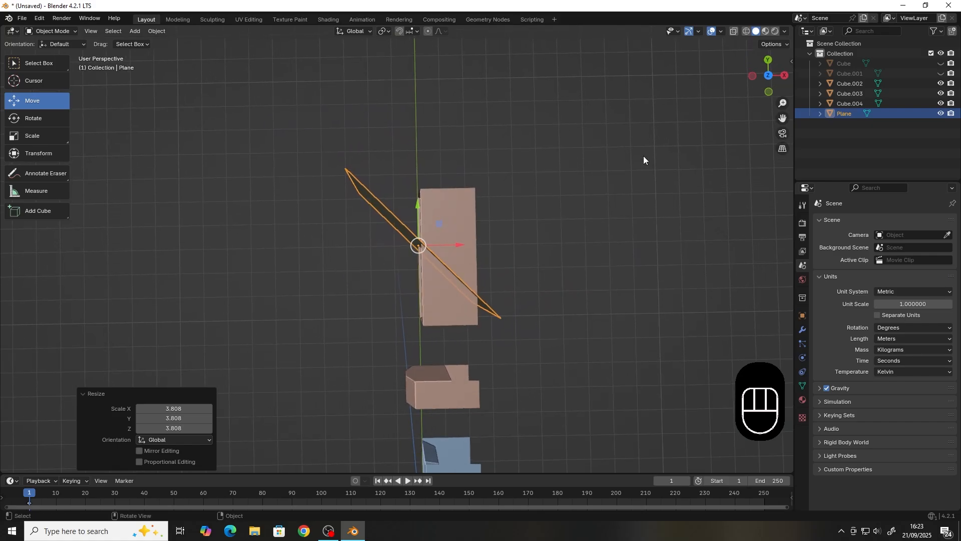
click(769, 76)
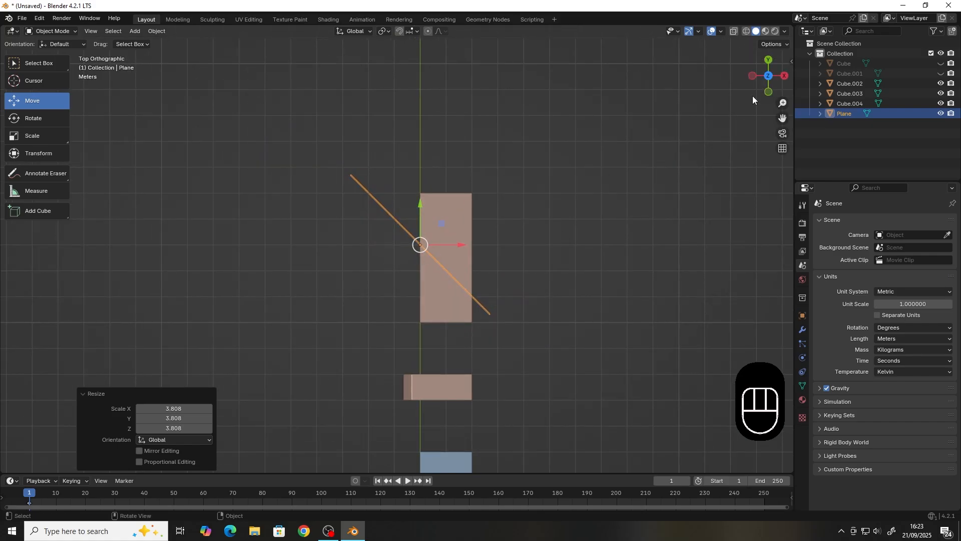
click(455, 219)
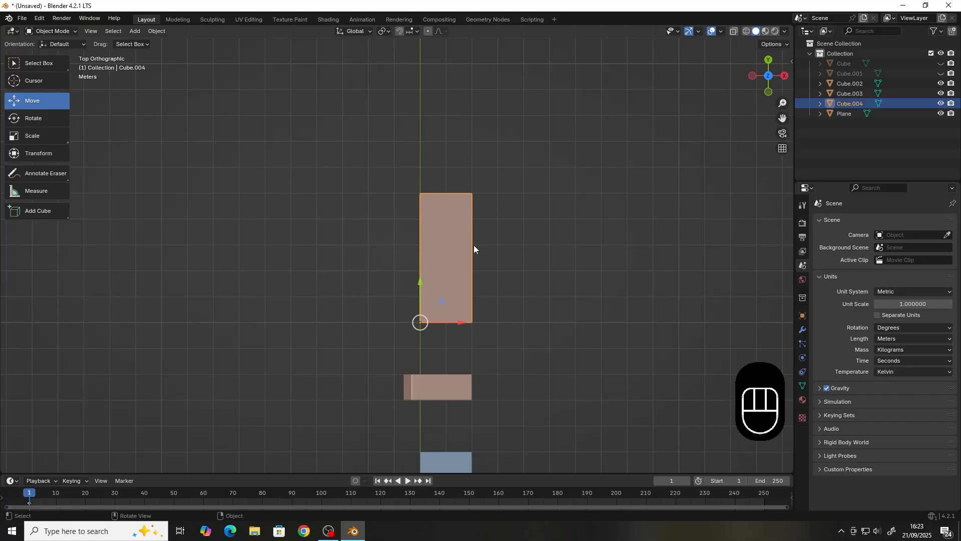
key(Tab)
key(a)
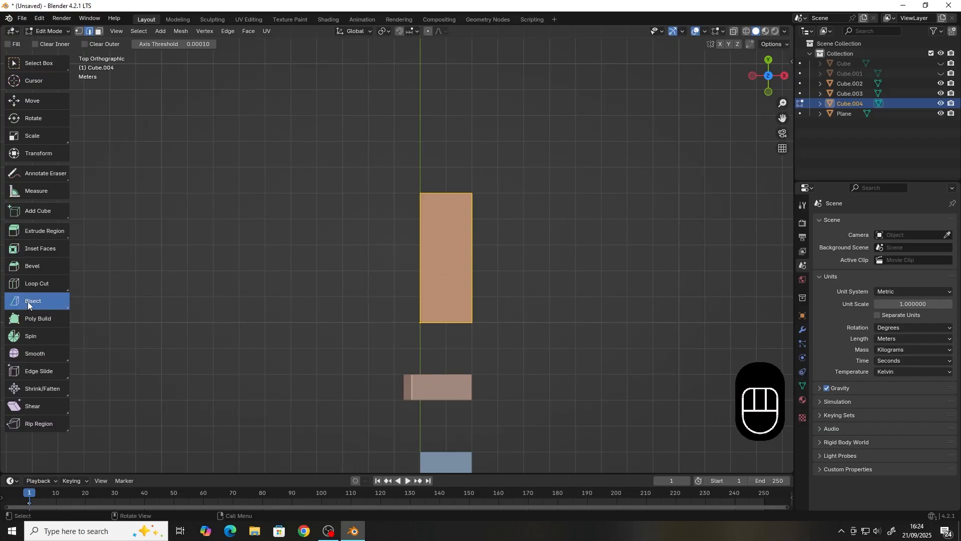
ctrl+click(843, 115)
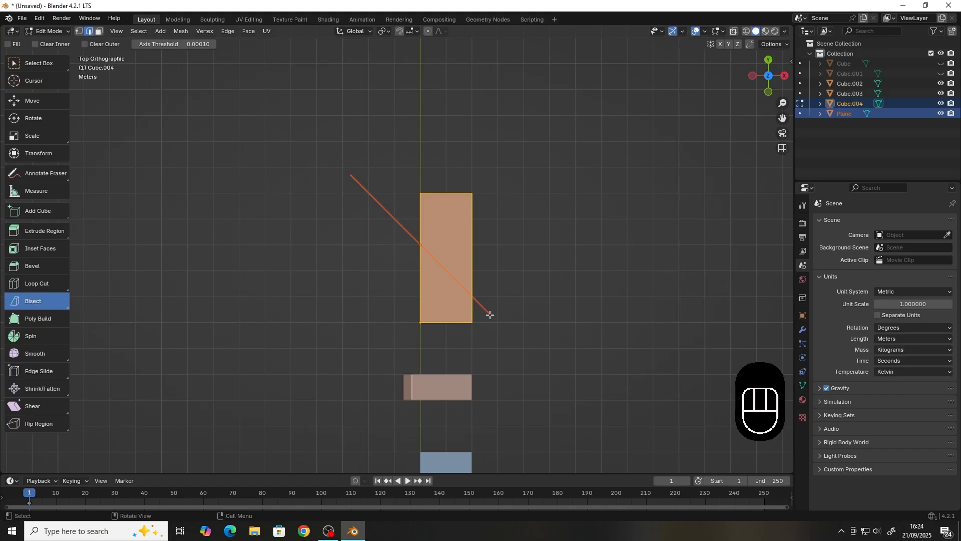
drag(490, 315, 488, 314)
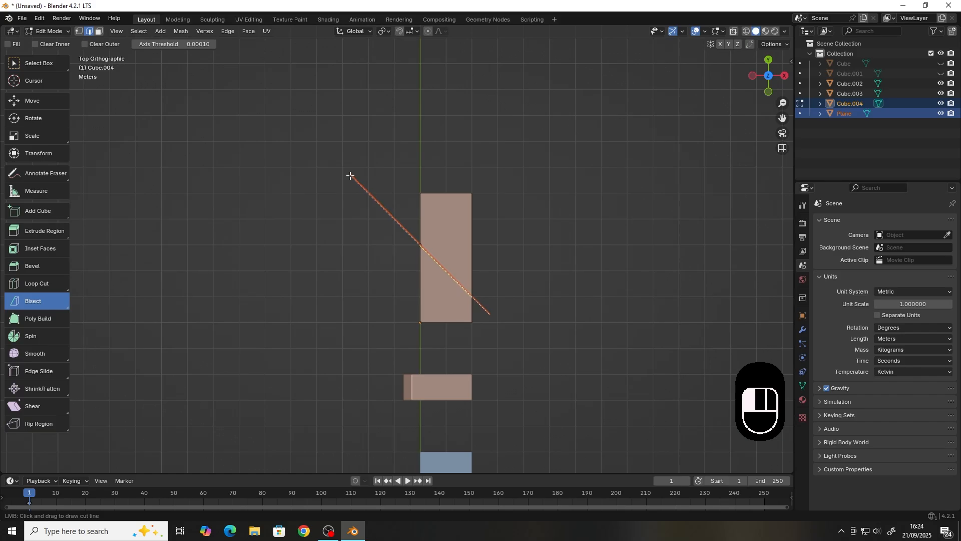
drag(350, 176, 350, 176)
middle_drag(471, 312, 439, 256)
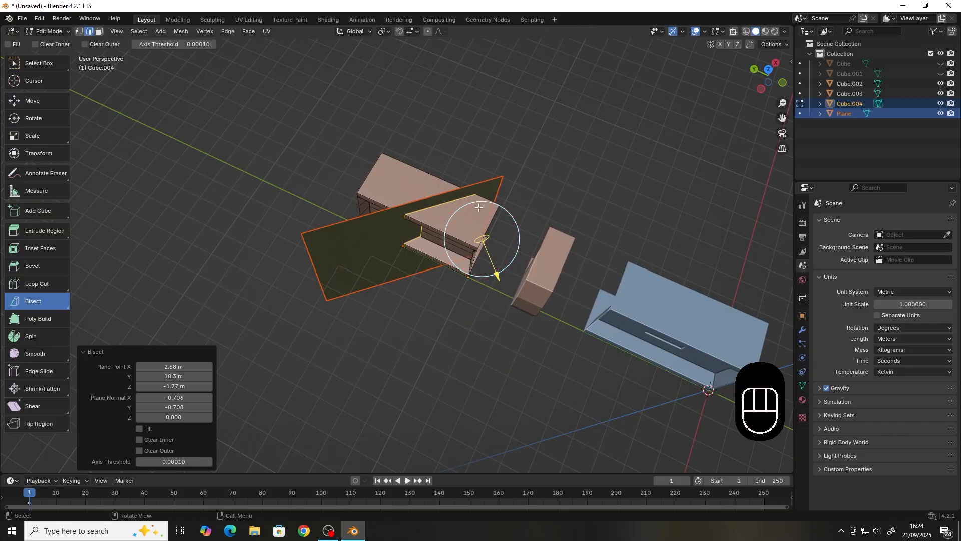
click(941, 114)
- Delete all faces of the copied panel on the far side of the diagonal cut, away from the pillar
middle_drag(394, 257, 443, 264)
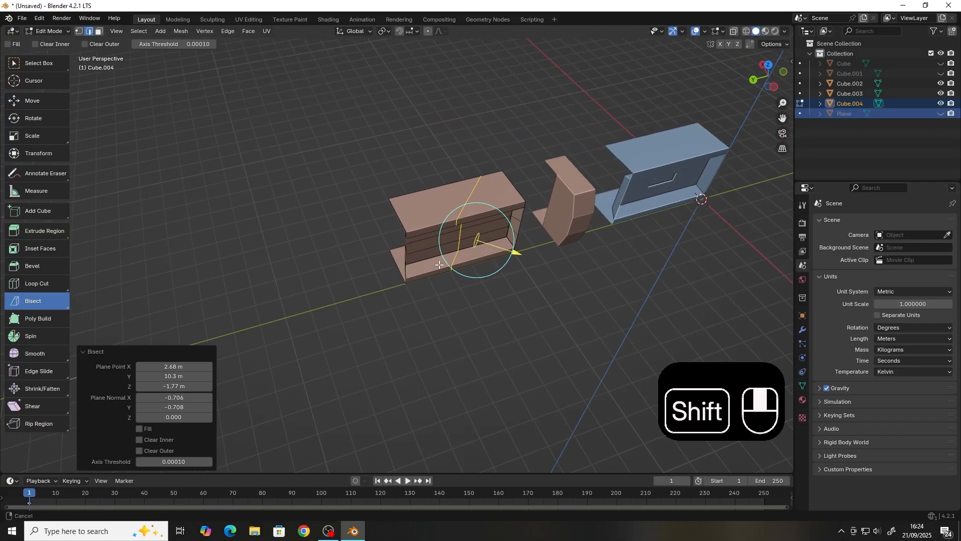
scroll(443, 264, up, 4)
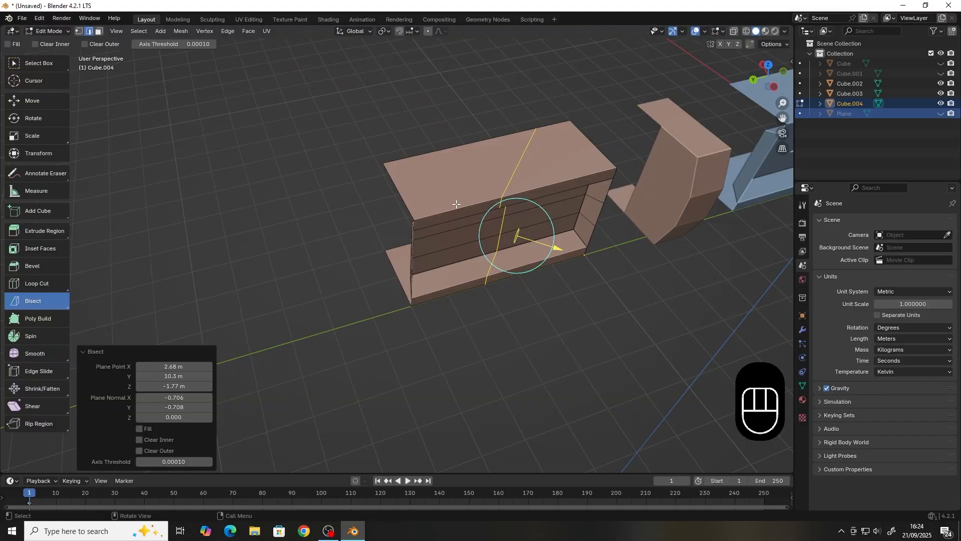
key(3)
key(shift+z)
middle_drag(455, 200, 335, 144)
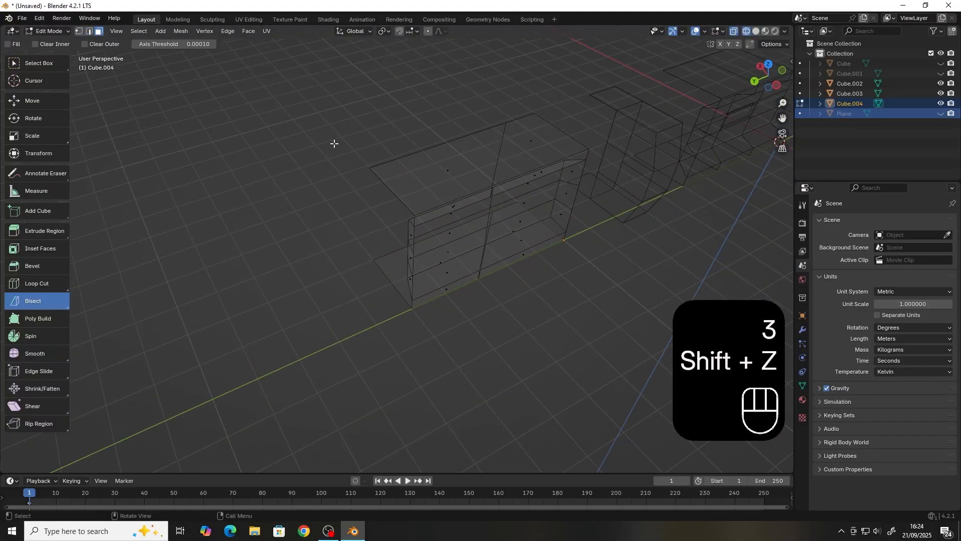
click(437, 279)
click(35, 62)
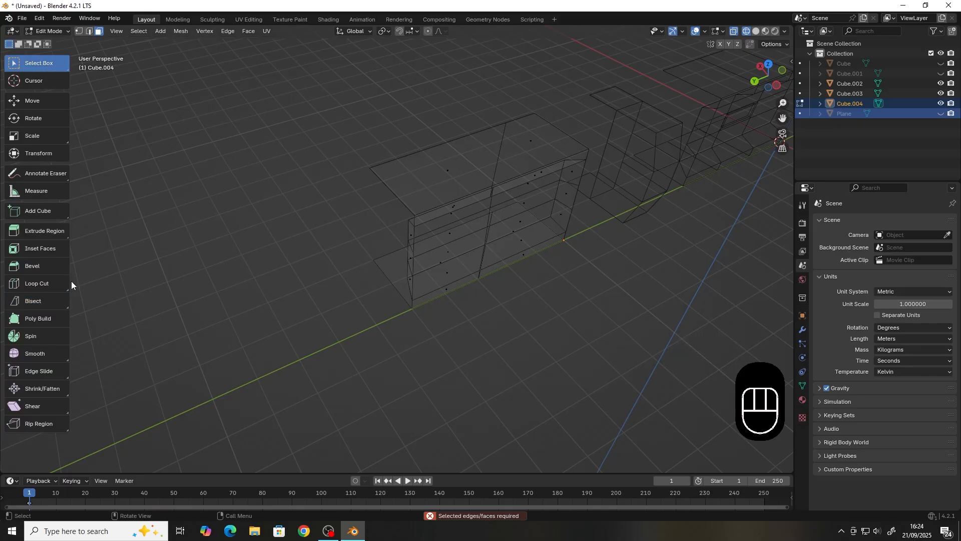
drag(303, 113, 471, 374)
middle_drag(469, 264, 457, 270)
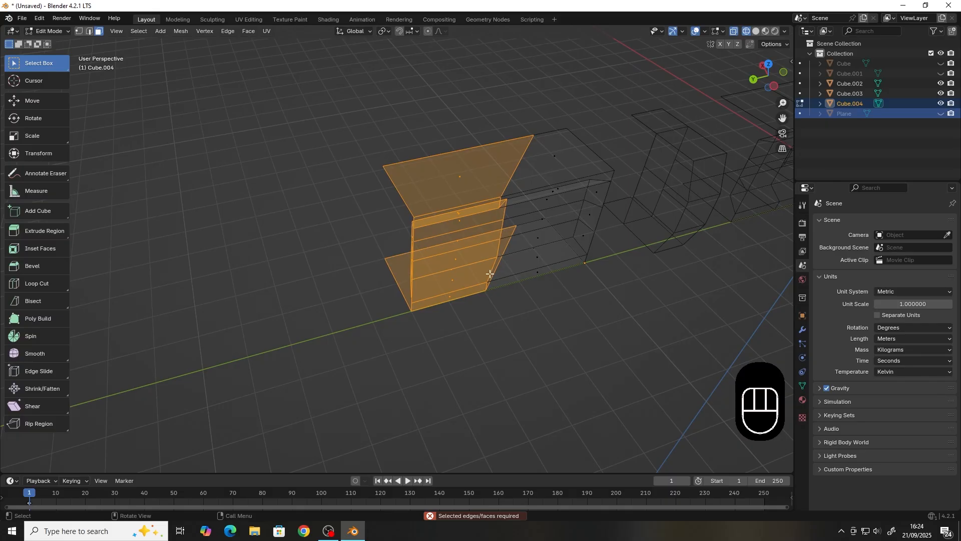
key(Delete)
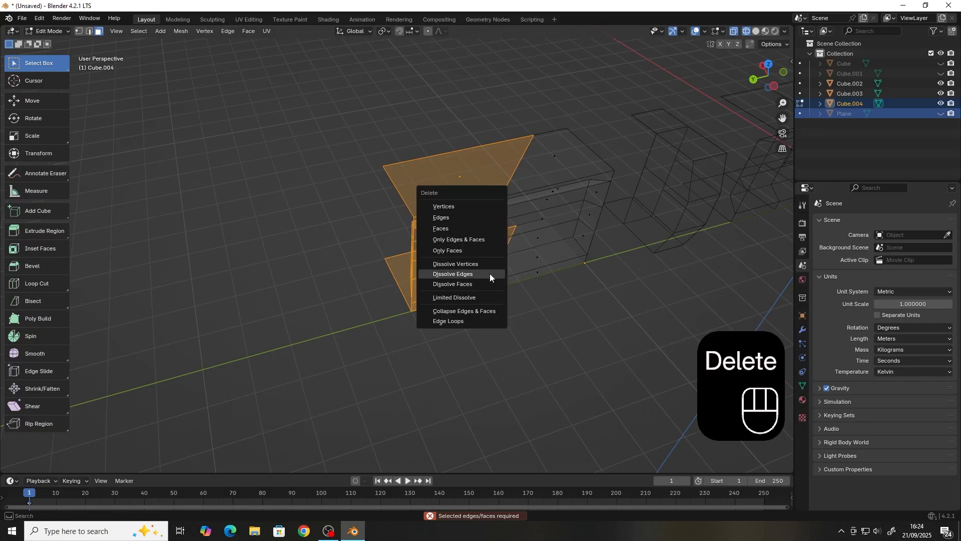
click(458, 226)
key(shift+z)
mouse_move(455, 238)
middle_down()
mouse_move(506, 215)
mouse_move(521, 236)
middle_up()
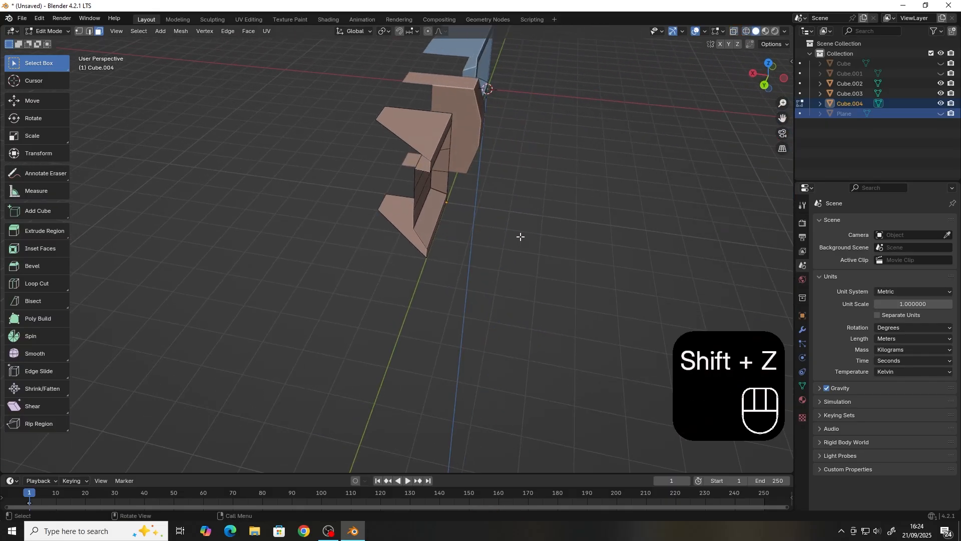
- Select the open diagonal edge loop of the cut panel and extrude it 3 m along X
key(2)
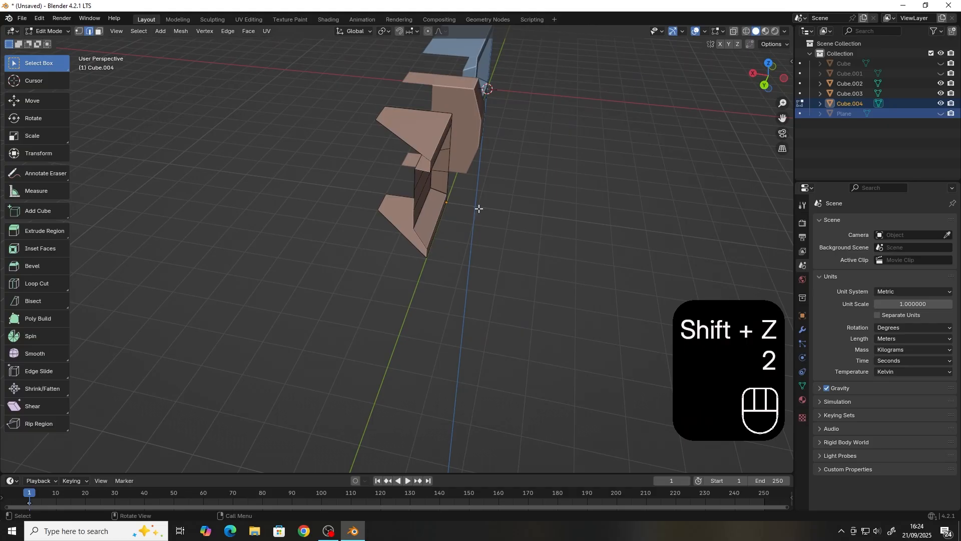
alt+click(395, 134)
middle_drag(487, 245, 463, 251)
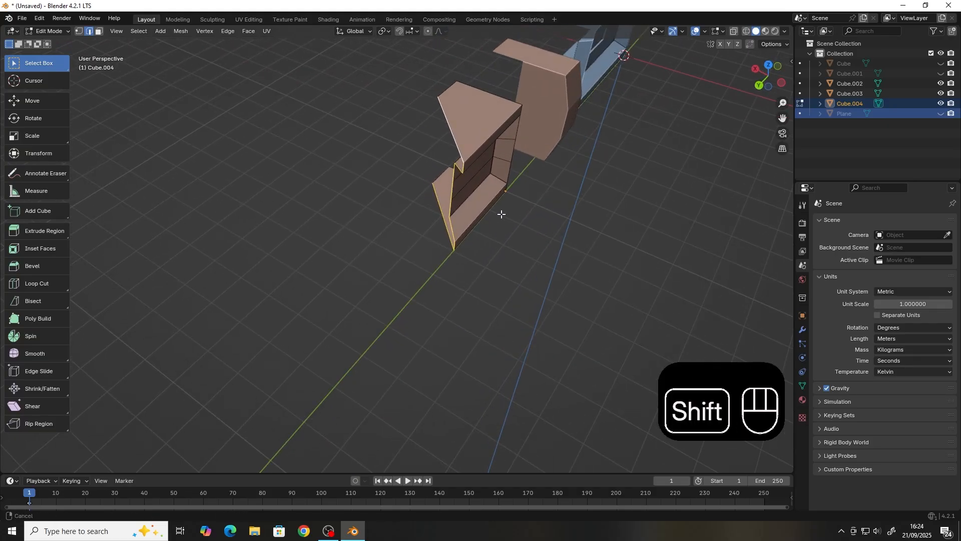
shift+middle_drag(502, 212, 403, 230)
middle_drag(467, 227, 607, 240)
middle_drag(419, 261, 475, 285)
key(e)
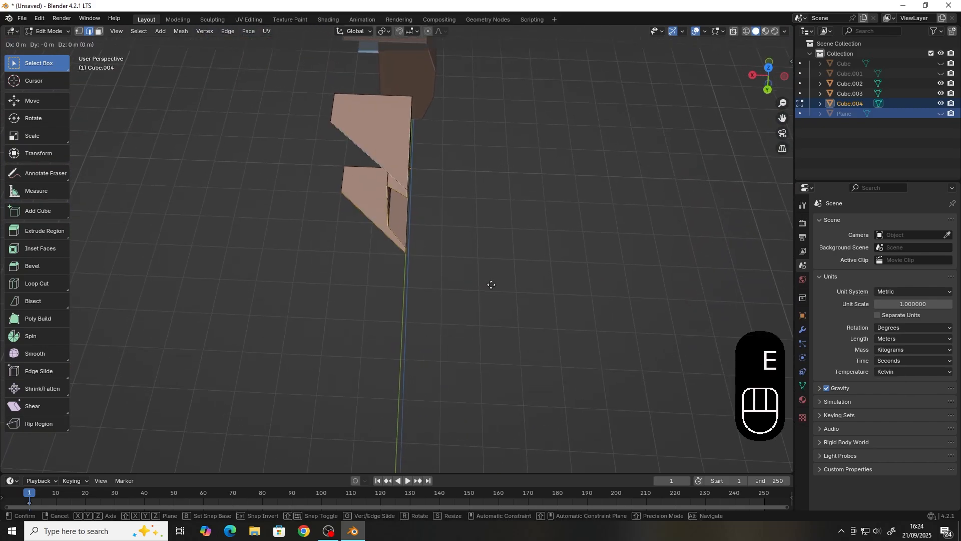
key(x)
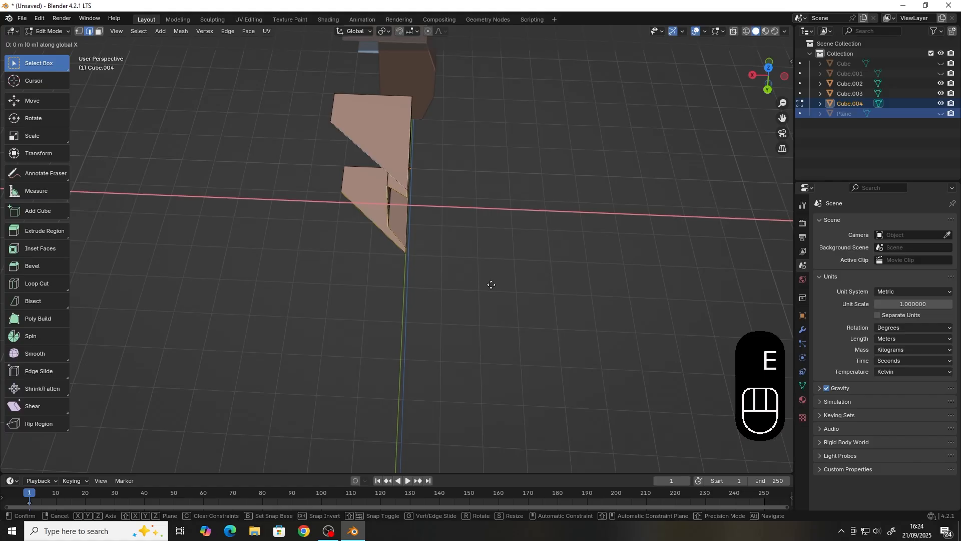
key(ctrl)
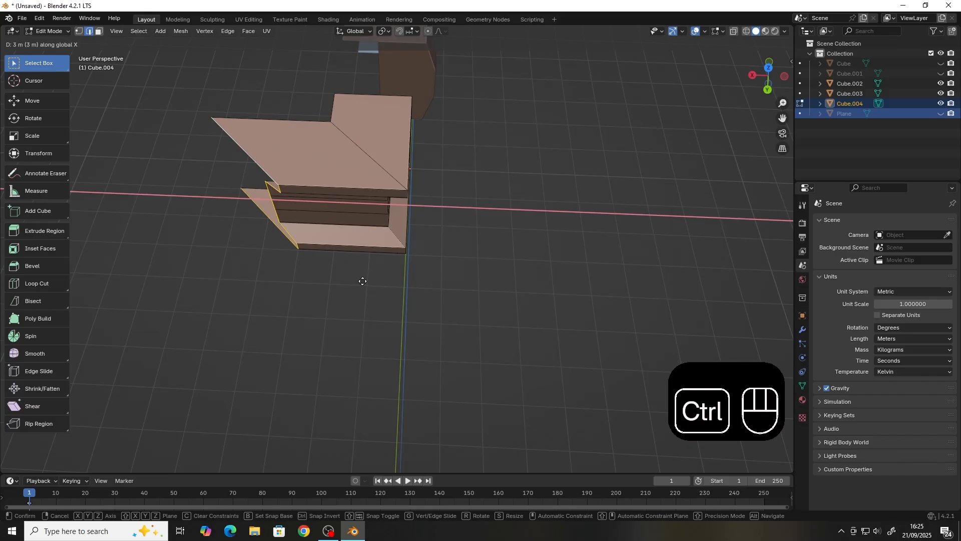
click(364, 280)
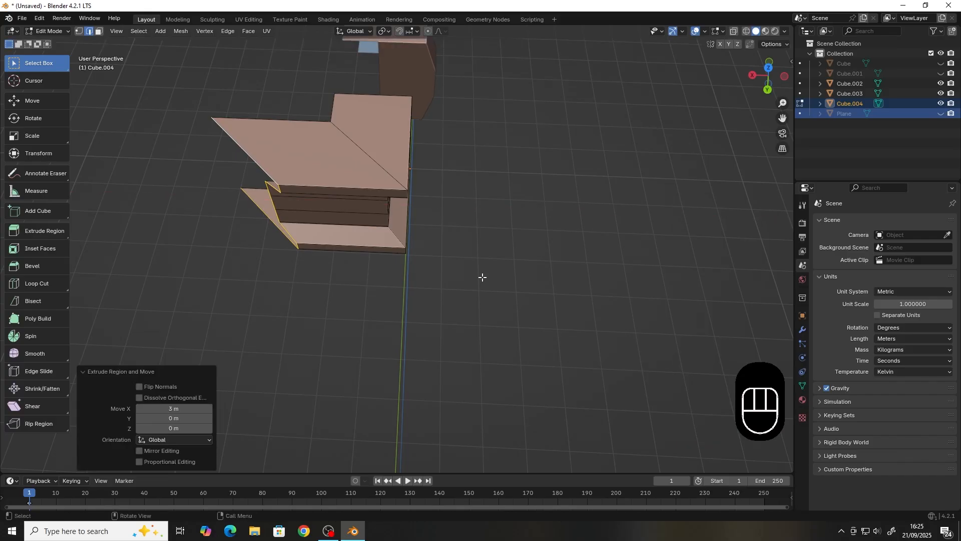
- Flatten the extruded end edges by scaling them to 0 along X
middle_drag(481, 277, 386, 277)
text(sx)
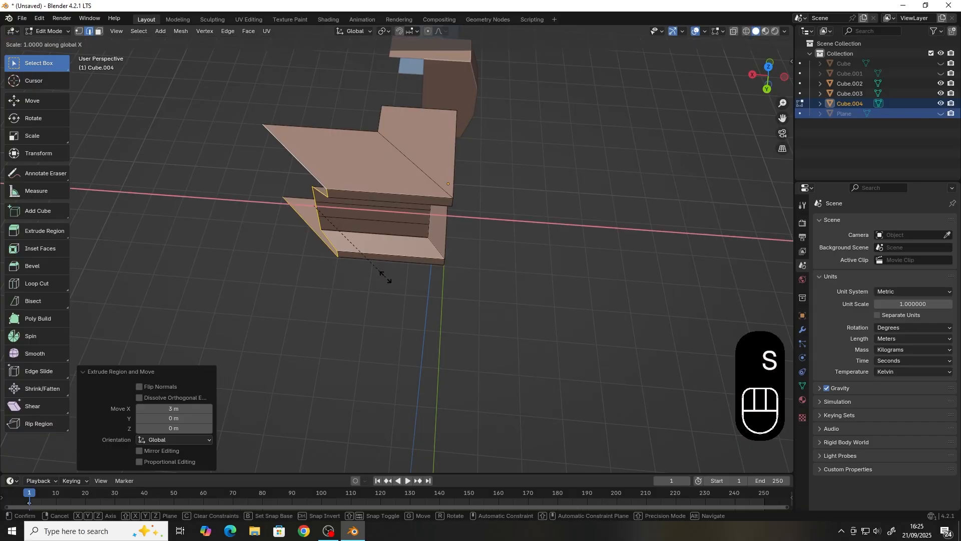
text(0)
key(Return)
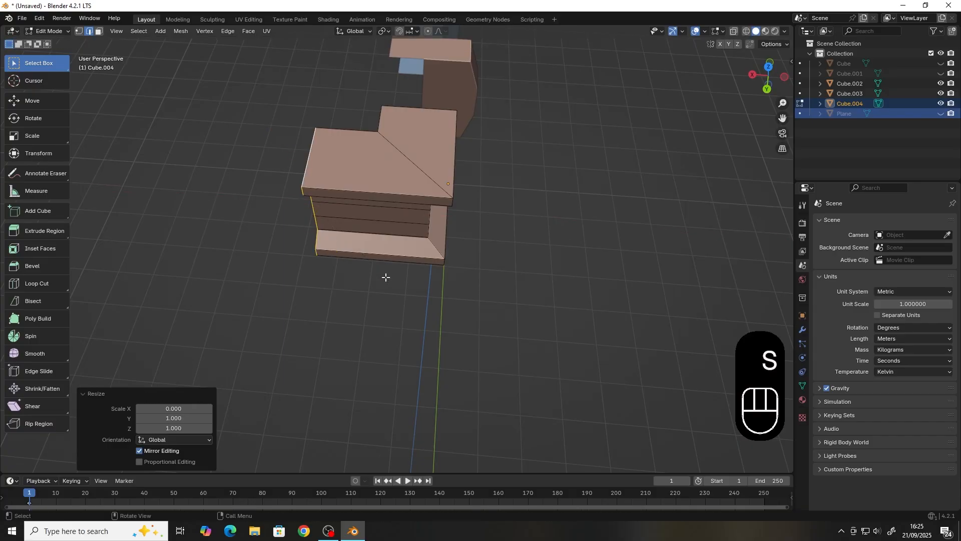
- Move the flattened end edges about 0.6 m inward along X, aligning them with the grid line in the top view
click(33, 100)
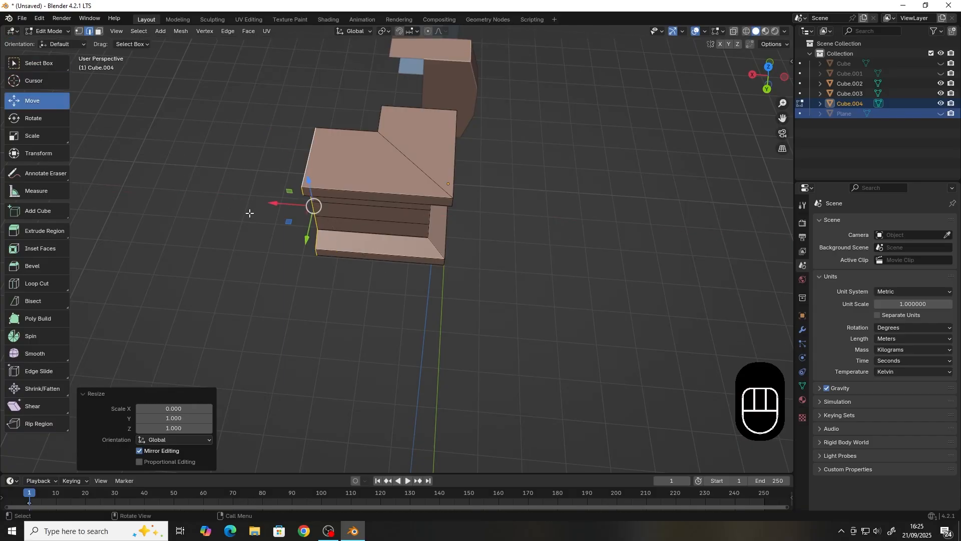
middle_drag(249, 212, 257, 222)
mouse_move(254, 227)
ctrl+mouse_down()
mouse_move(279, 223)
mouse_move(269, 227)
ctrl+mouse_up()
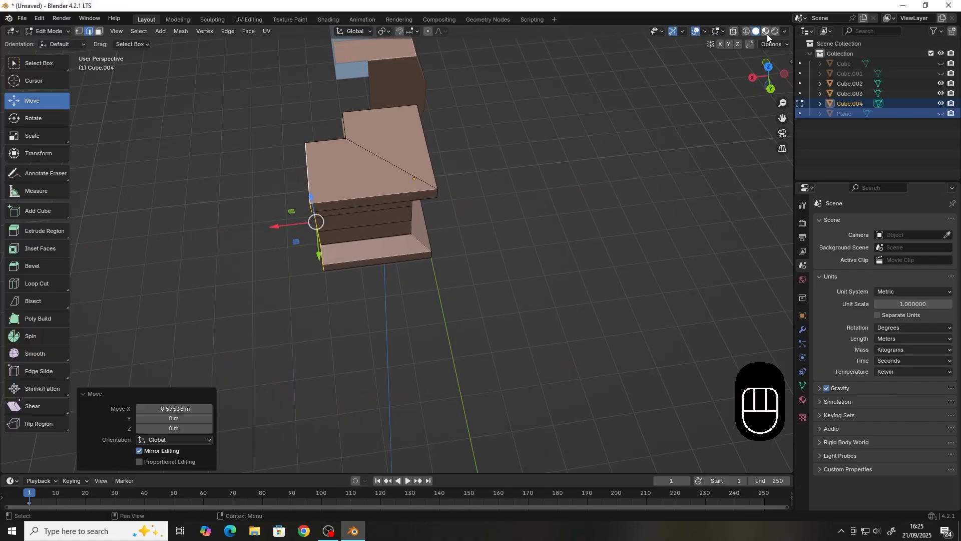
click(768, 64)
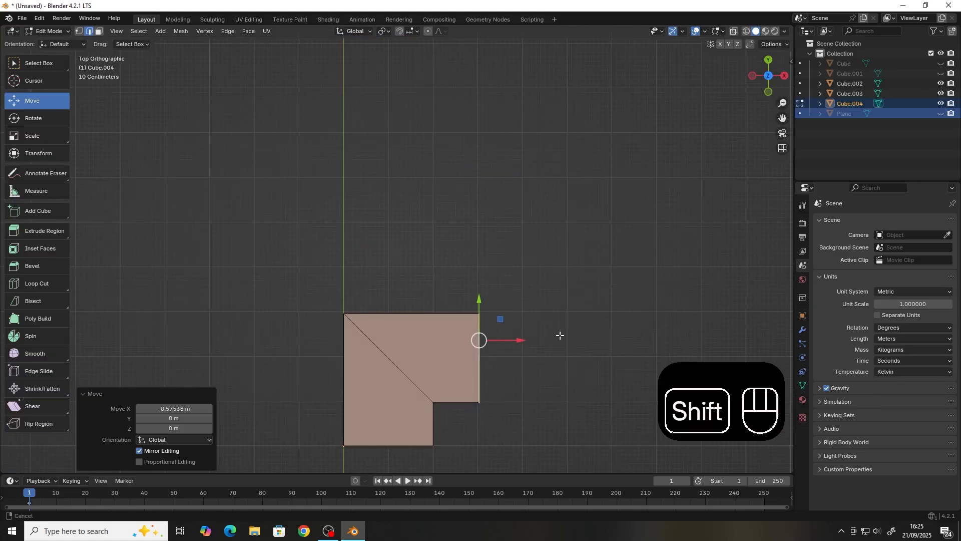
shift+middle_drag(560, 335, 519, 262)
scroll(515, 270, up, 3)
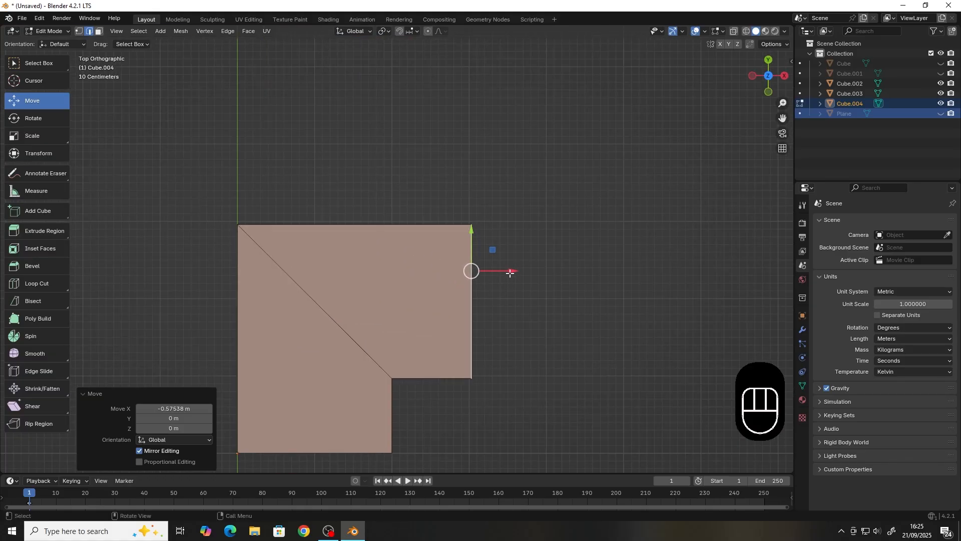
drag(507, 273, 505, 274)
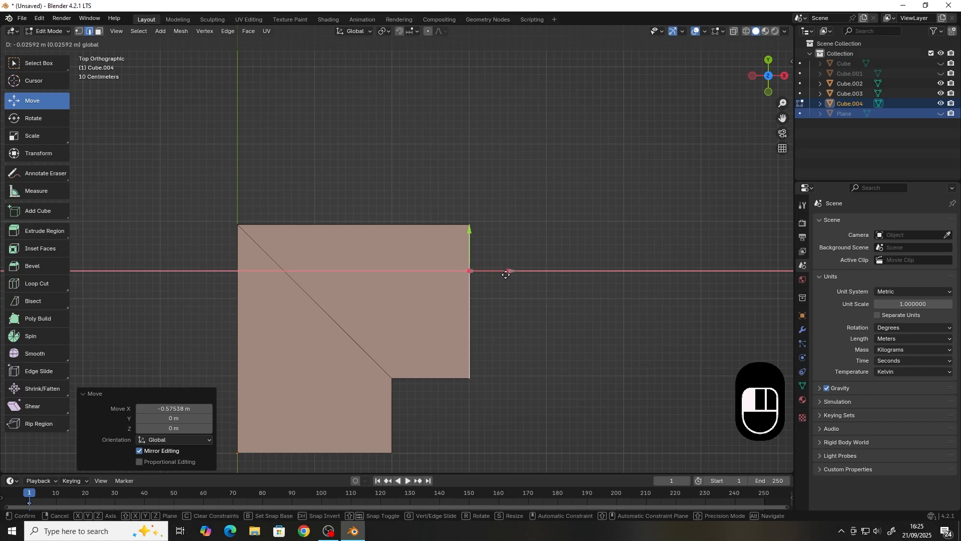
drag(506, 274, 506, 274)
- Examine the corner piece from several angles, checking its recess and comparing it with the pillar and wall panel
scroll(300, 365, down, 2)
middle_drag(300, 365, 457, 254)
middle_drag(466, 343, 465, 220)
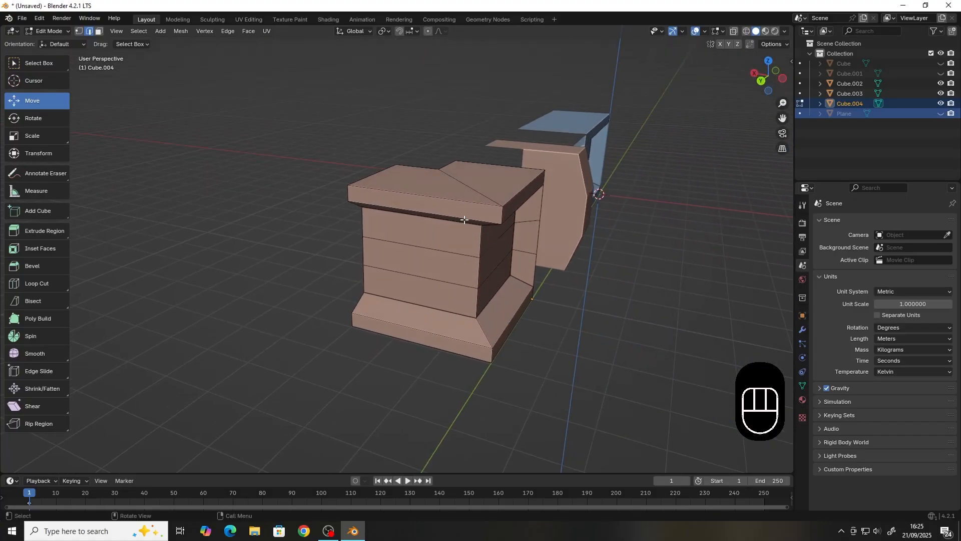
middle_drag(496, 260, 590, 229)
click(581, 265)
click(569, 306)
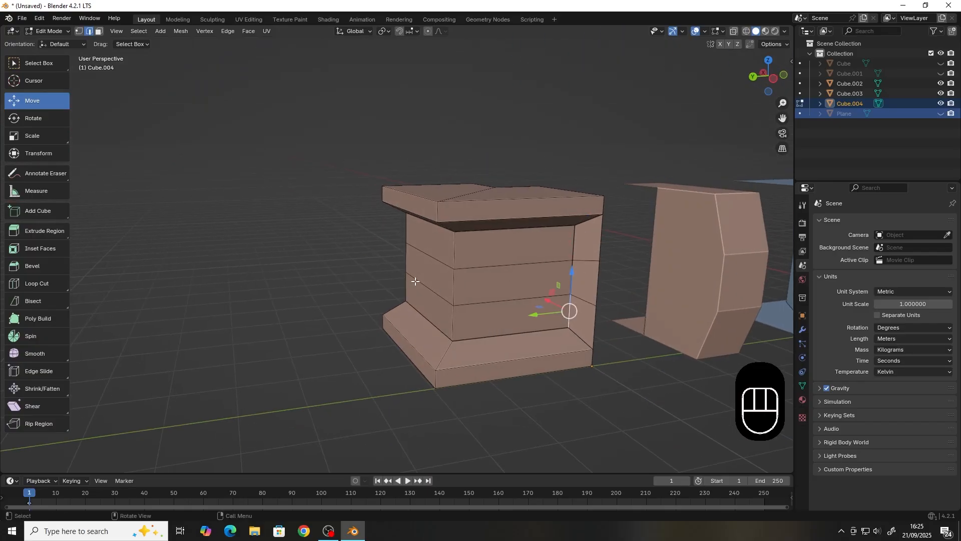
middle_drag(569, 307, 380, 238)
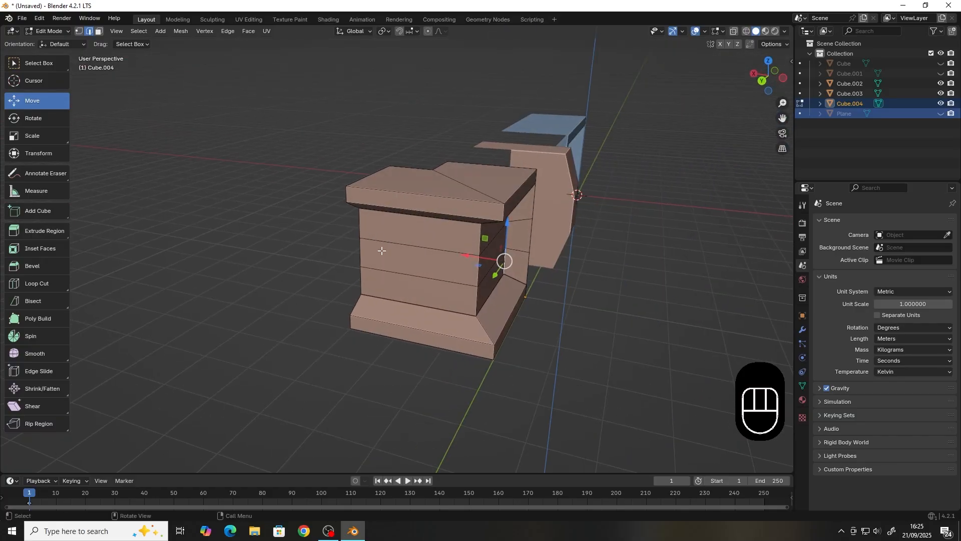
mouse_move(447, 252)
middle_down()
mouse_move(365, 234)
mouse_move(341, 213)
mouse_move(359, 249)
mouse_move(372, 246)
mouse_move(335, 227)
mouse_move(390, 235)
mouse_move(392, 267)
mouse_move(435, 309)
mouse_move(485, 273)
mouse_move(382, 261)
mouse_move(459, 253)
middle_up()
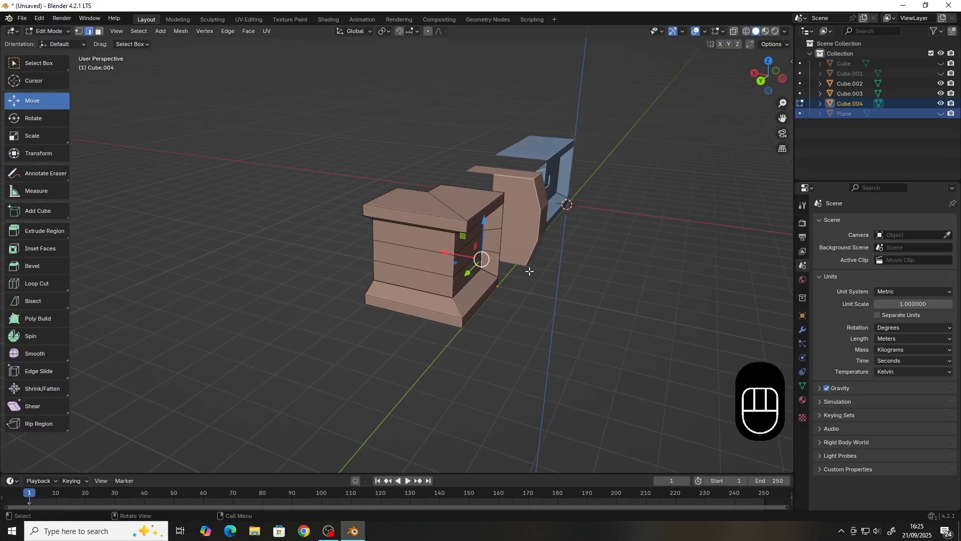
middle_drag(530, 271, 385, 221)
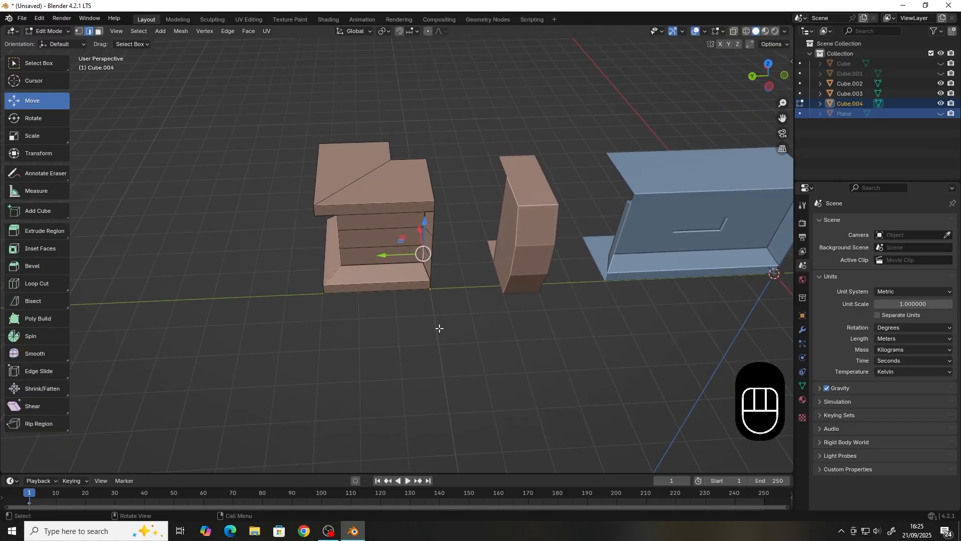
middle_drag(439, 328, 375, 201)
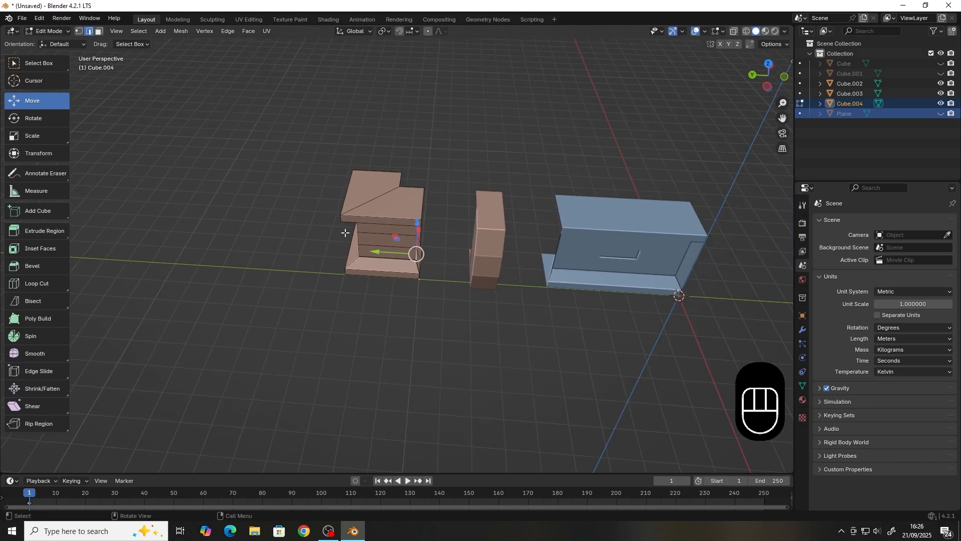
middle_drag(346, 233, 364, 227)
- Return to Object Mode, duplicate the corner piece and move the copy along Y, away from the original, in grid increments
key(Tab)
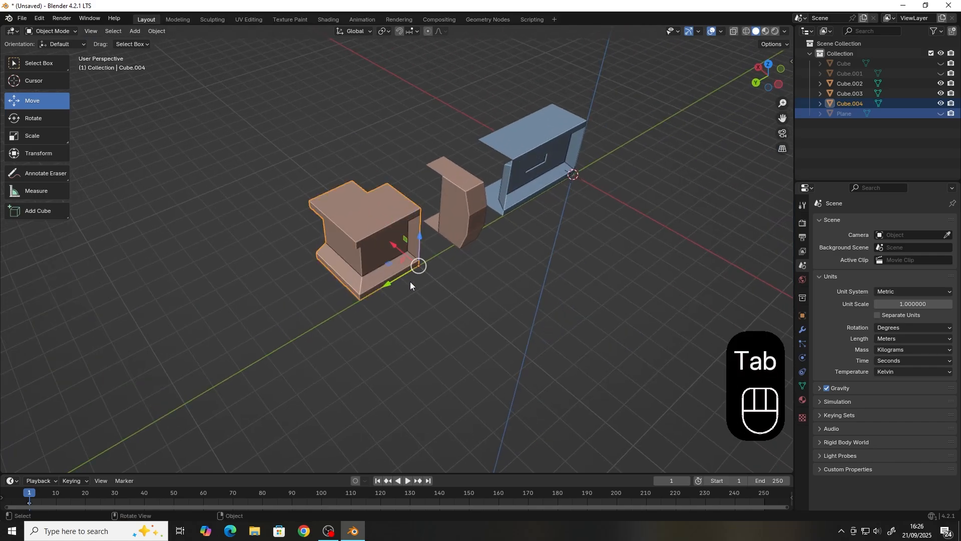
middle_drag(410, 281, 340, 264)
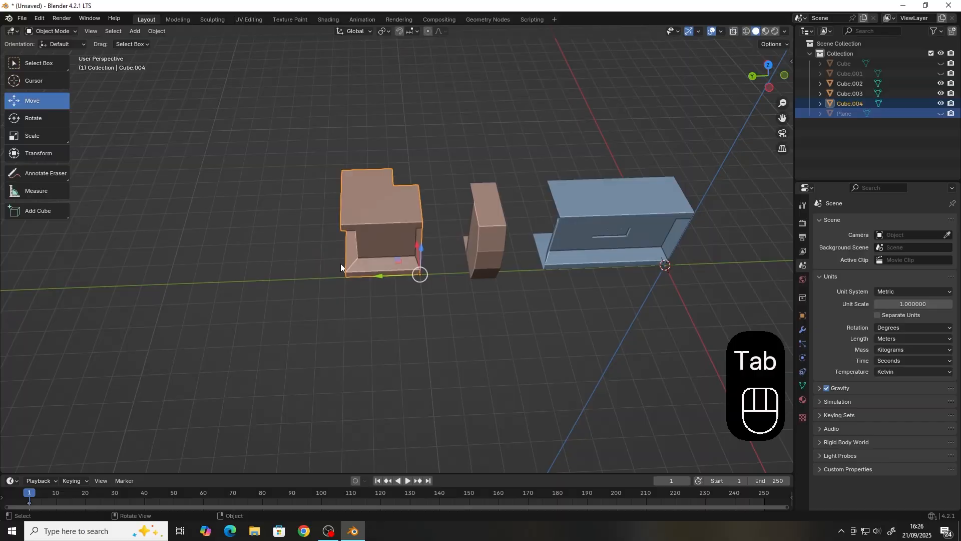
key(shift+d)
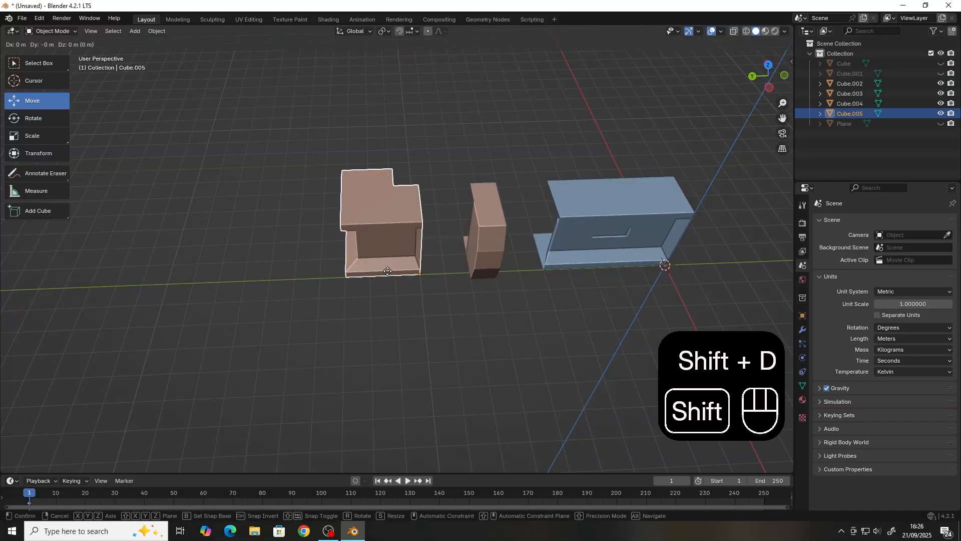
right_click(388, 277)
ctrl+drag(383, 279, 249, 292)
shift+middle_drag(249, 292, 339, 268)
- Bevel the diagonal edge loop of the copied corner by about 0.7 m with 3 segments, and return to Object Mode
key(Tab)
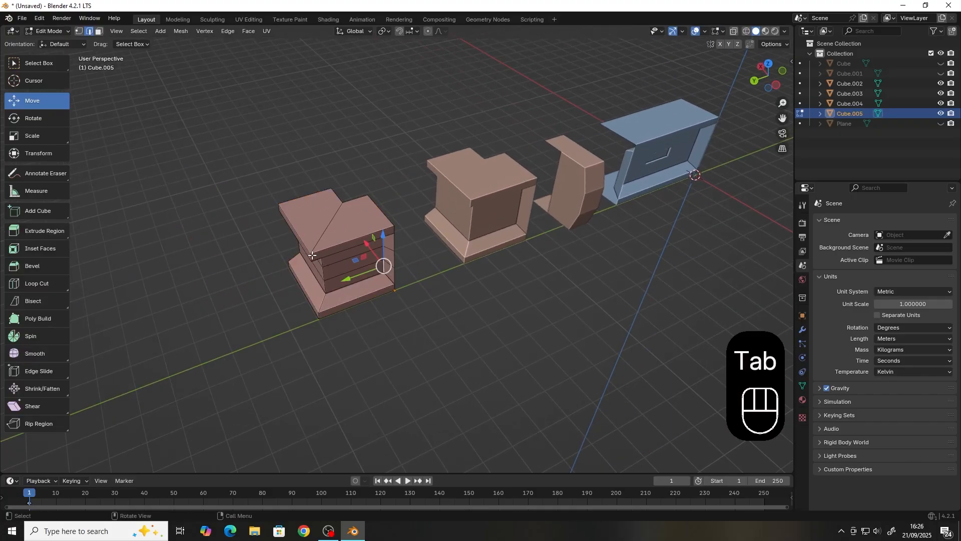
alt+click(311, 256)
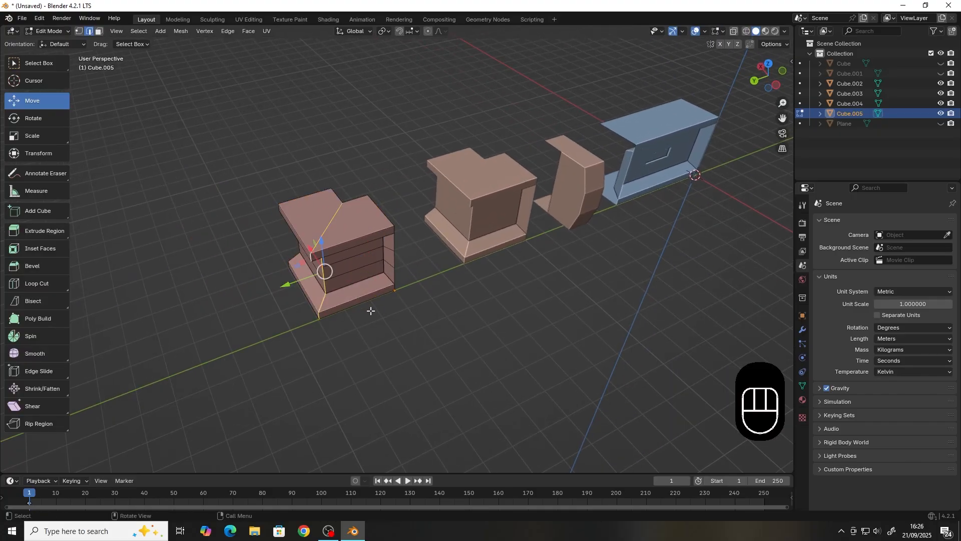
key(ctrl+b)
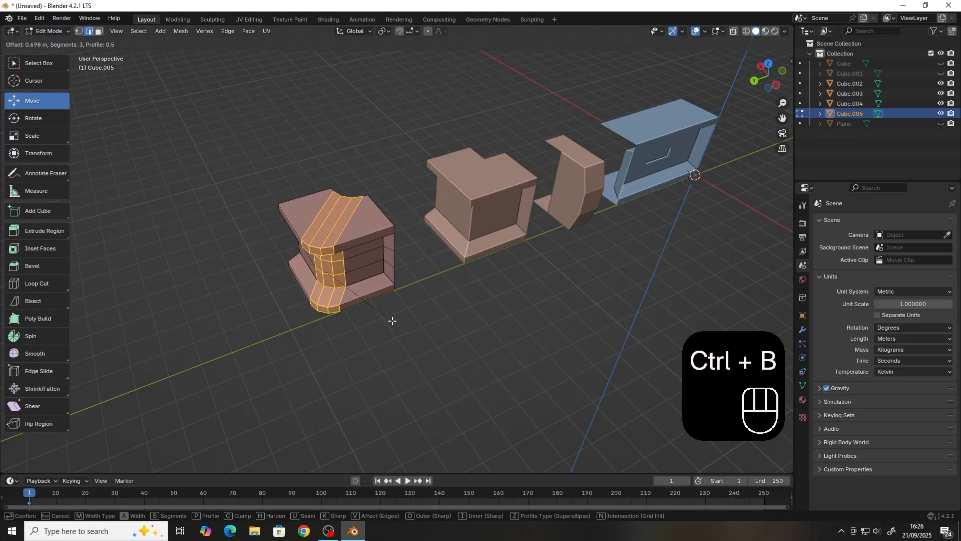
click(392, 320)
click(581, 393)
middle_drag(480, 351, 455, 225)
key(Tab)
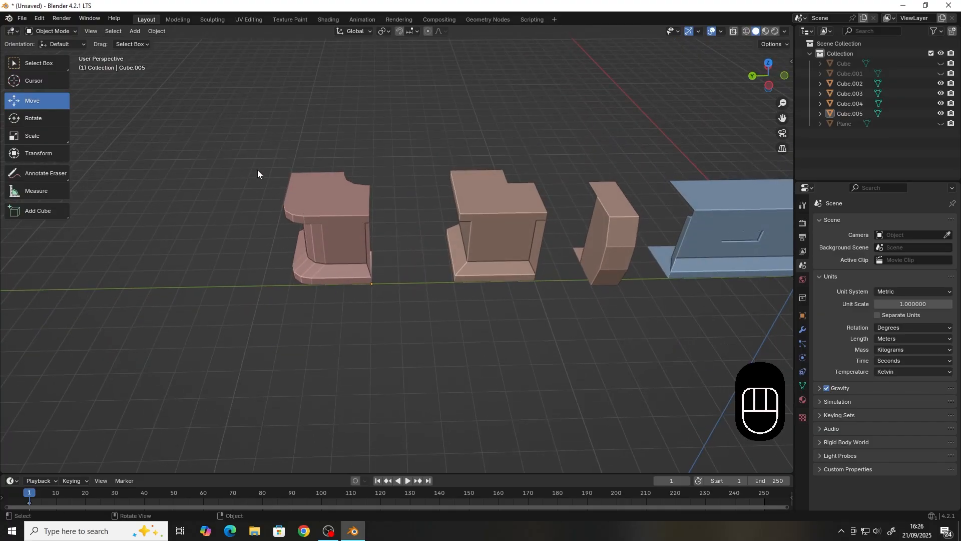
- Examine the row of four modular pieces from several angles, including the mesh of the rounded corner
mouse_move(538, 287)
middle_down()
mouse_move(554, 290)
mouse_move(472, 294)
mouse_move(506, 303)
mouse_move(441, 298)
mouse_move(571, 305)
mouse_move(628, 278)
mouse_move(578, 299)
mouse_move(594, 281)
mouse_move(543, 272)
middle_up()
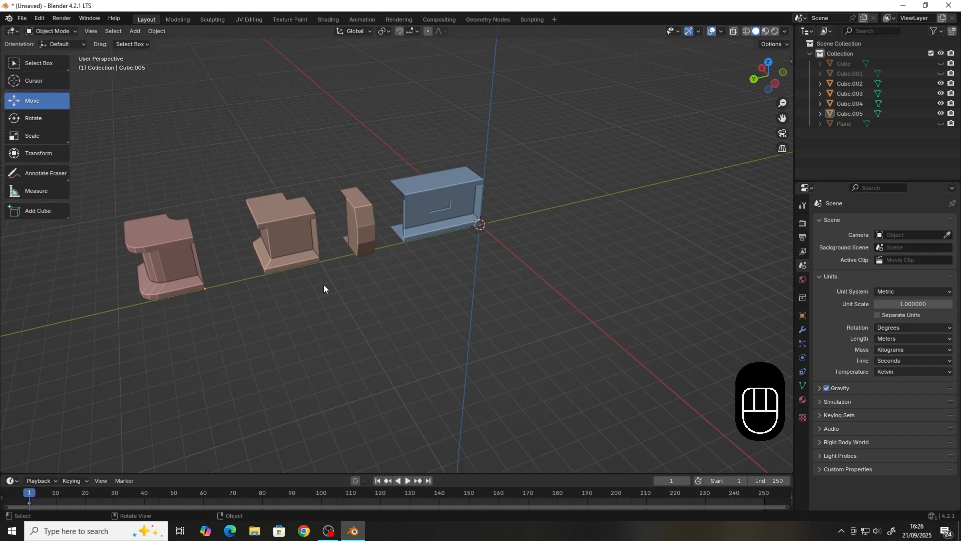
shift+middle_drag(356, 317, 530, 296)
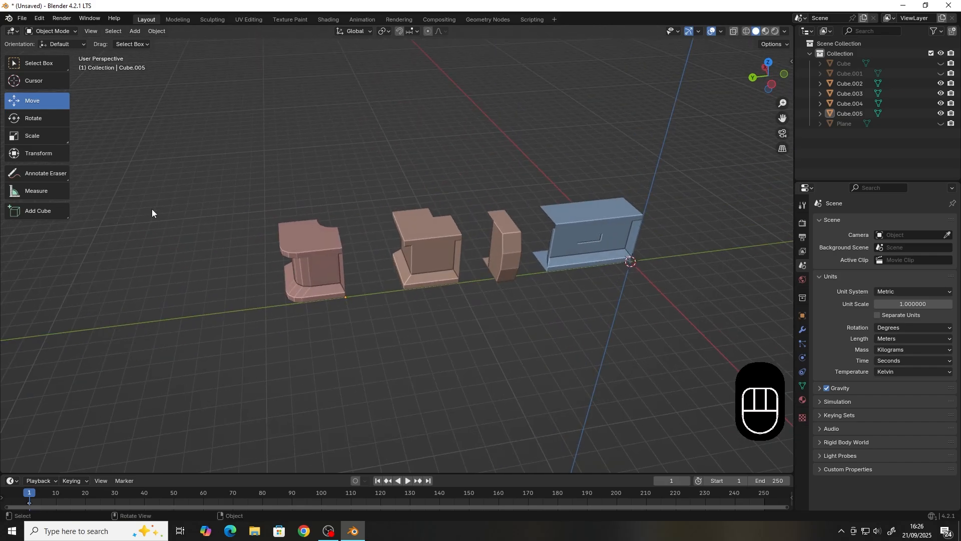
click(315, 252)
key(Tab)
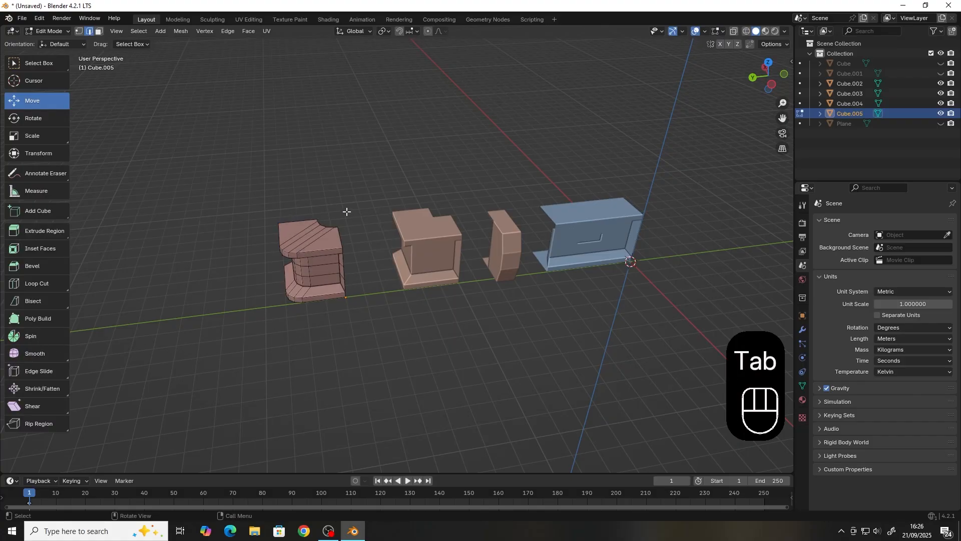
key(Tab)
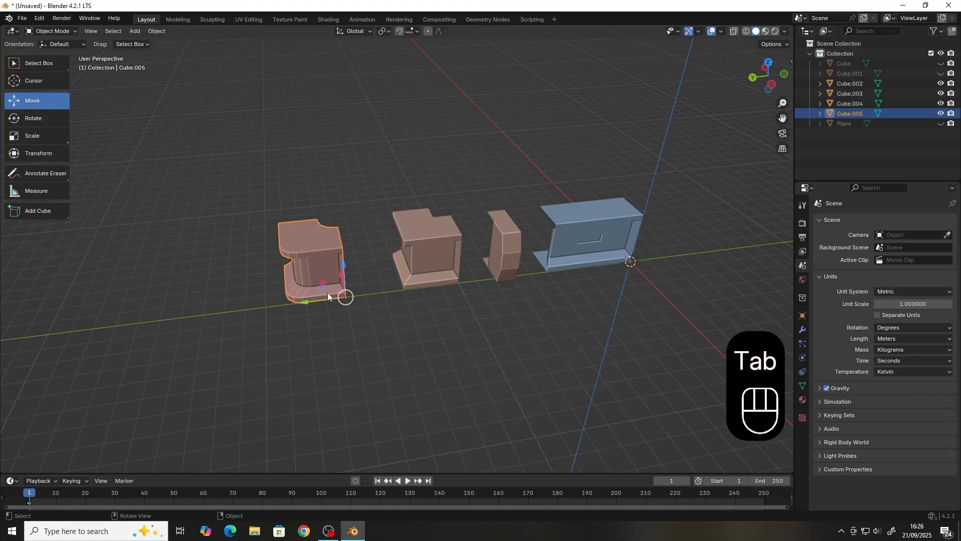
shift+middle_drag(608, 235, 452, 231)
click(470, 343)
middle_drag(469, 343, 425, 346)
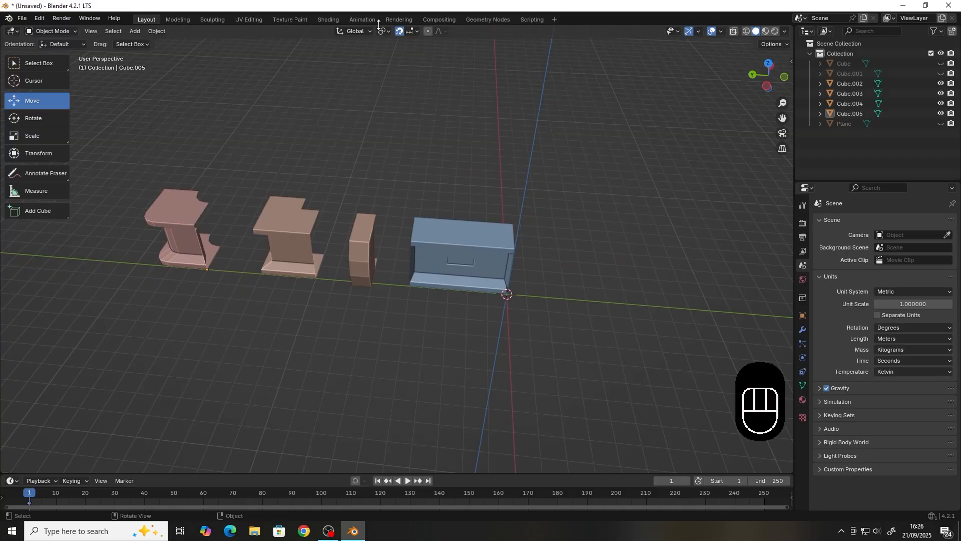
- Turn off snapping and pick the blue wall panel as the active object
click(399, 31)
click(428, 224)
middle_drag(429, 223, 464, 307)
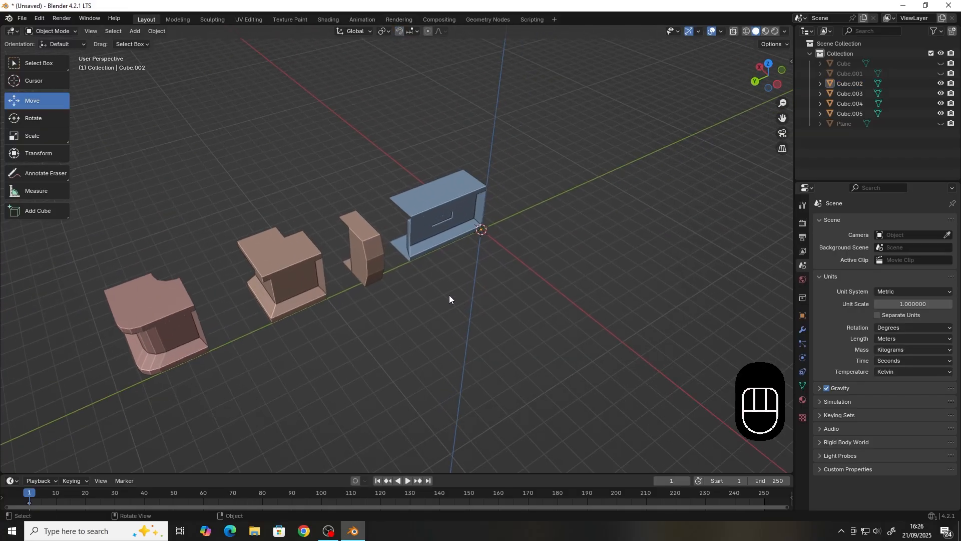